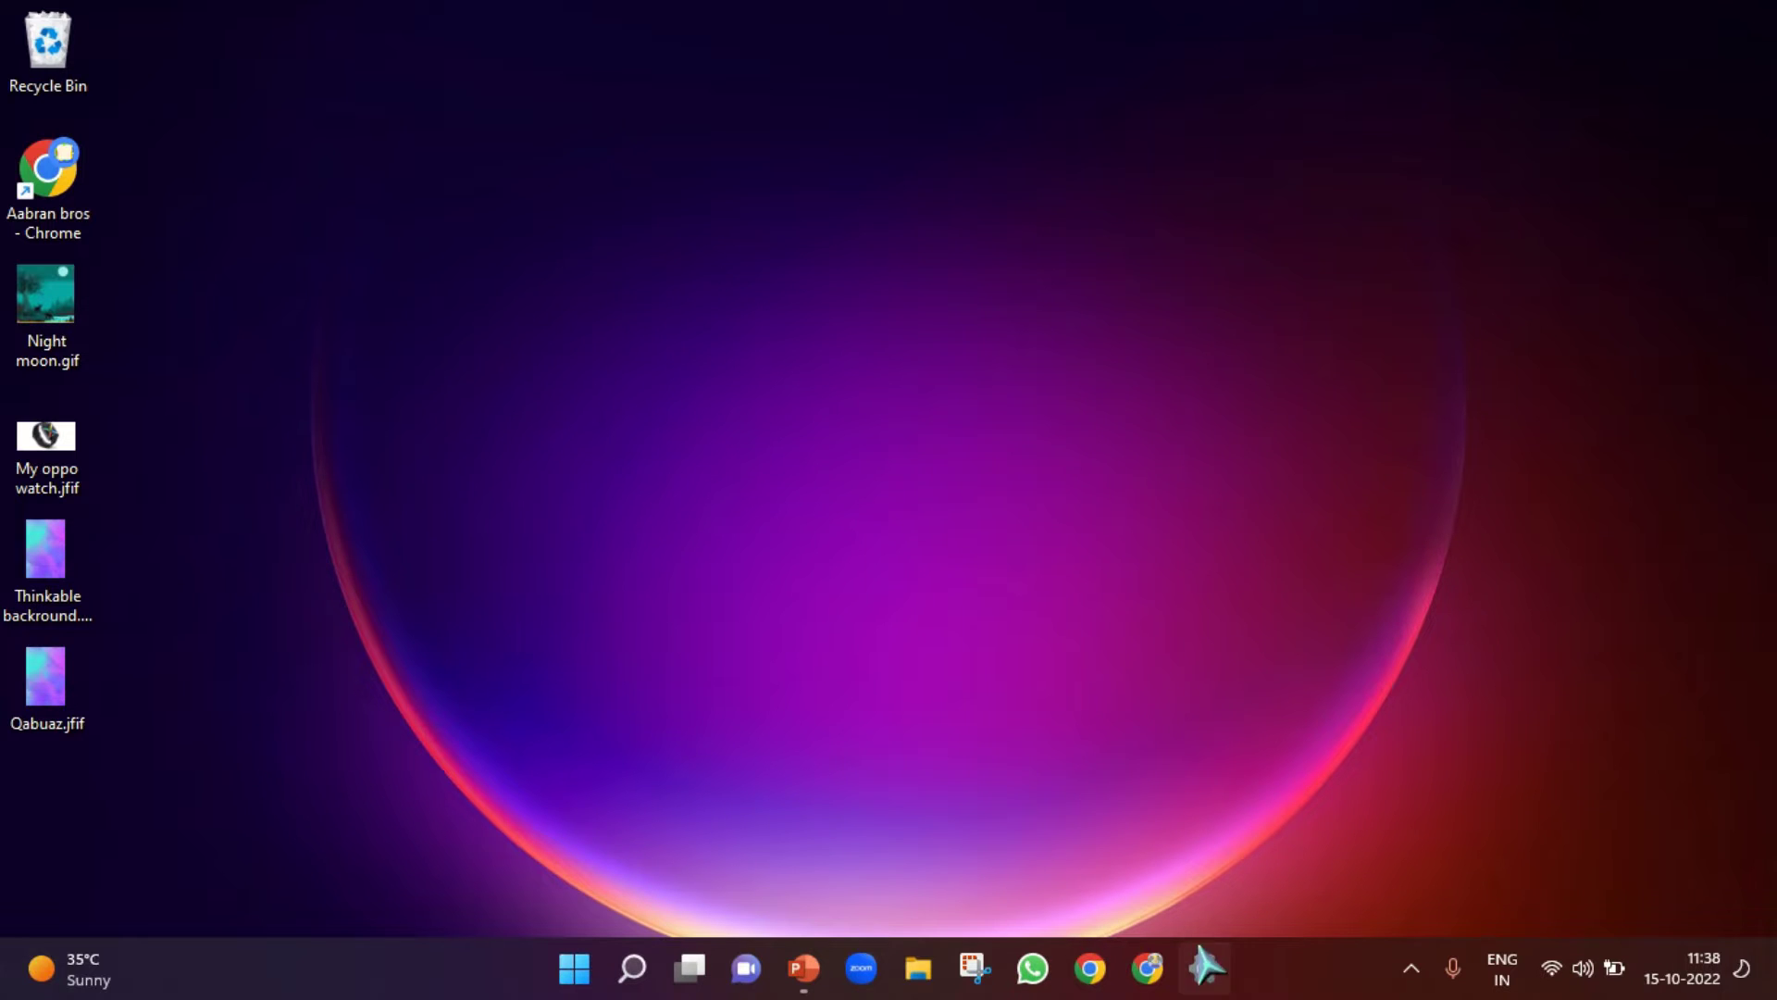
Switch to Chrome and open the Tinkercad dashboard from the saved bookmark
click(1161, 987)
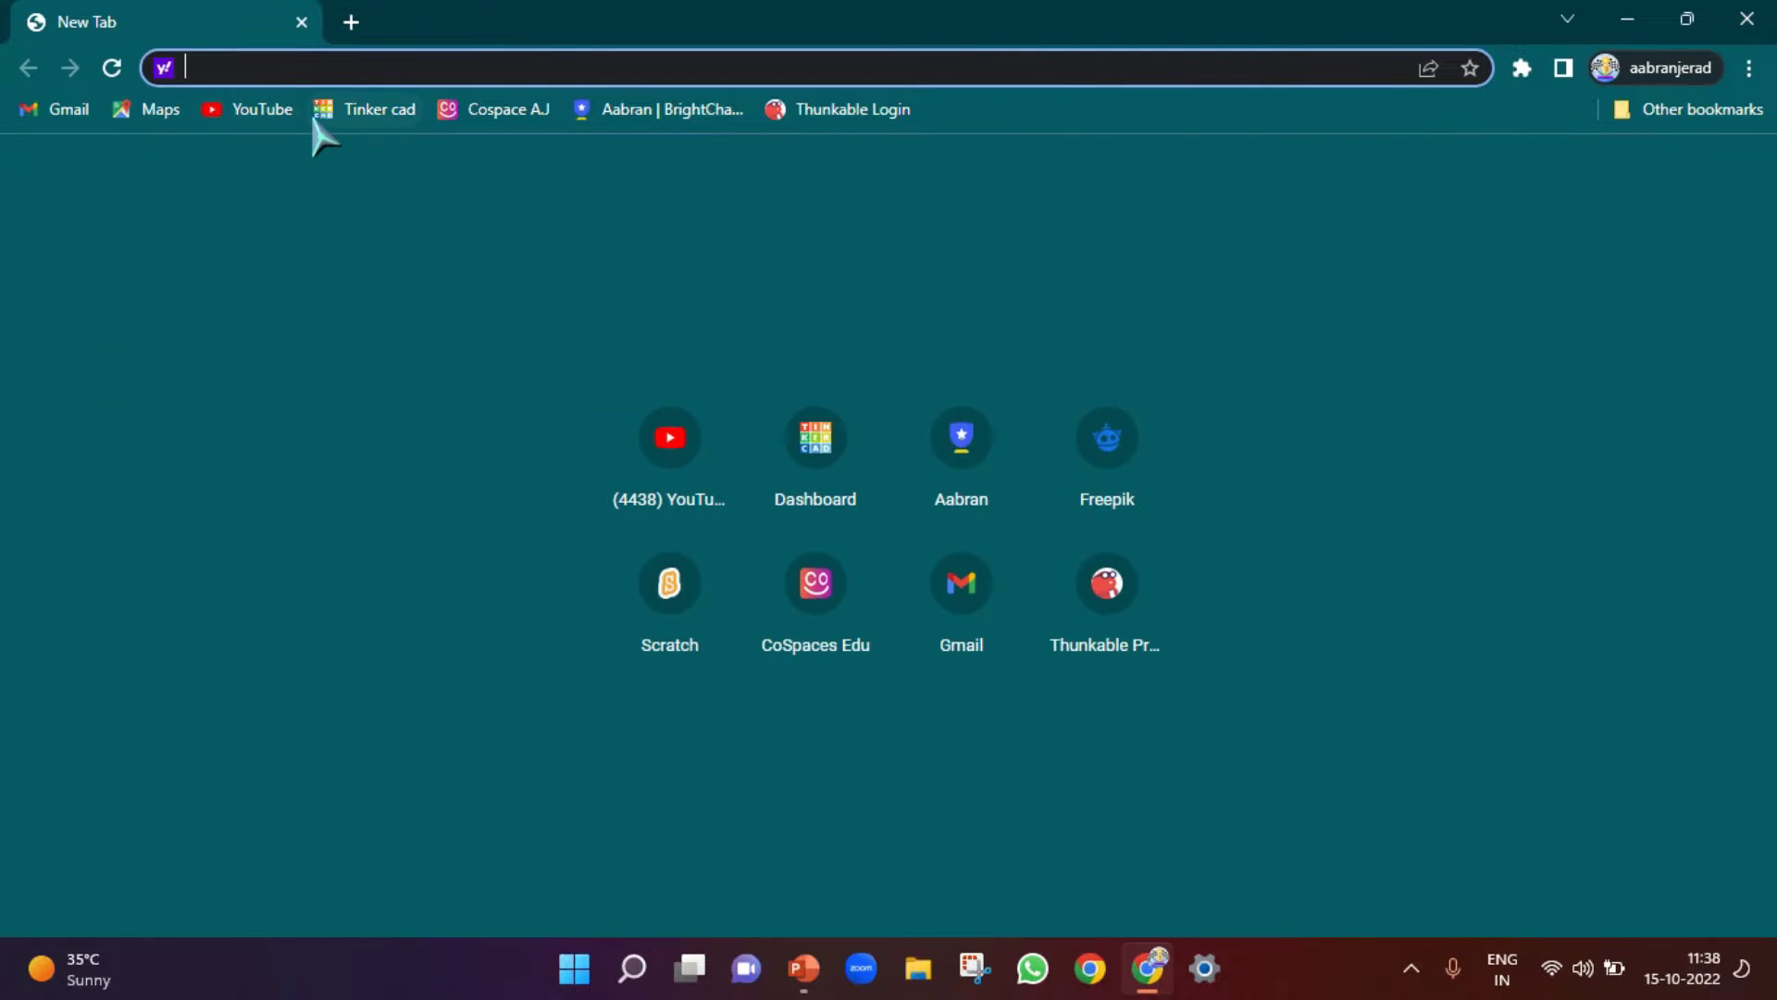
click(317, 121)
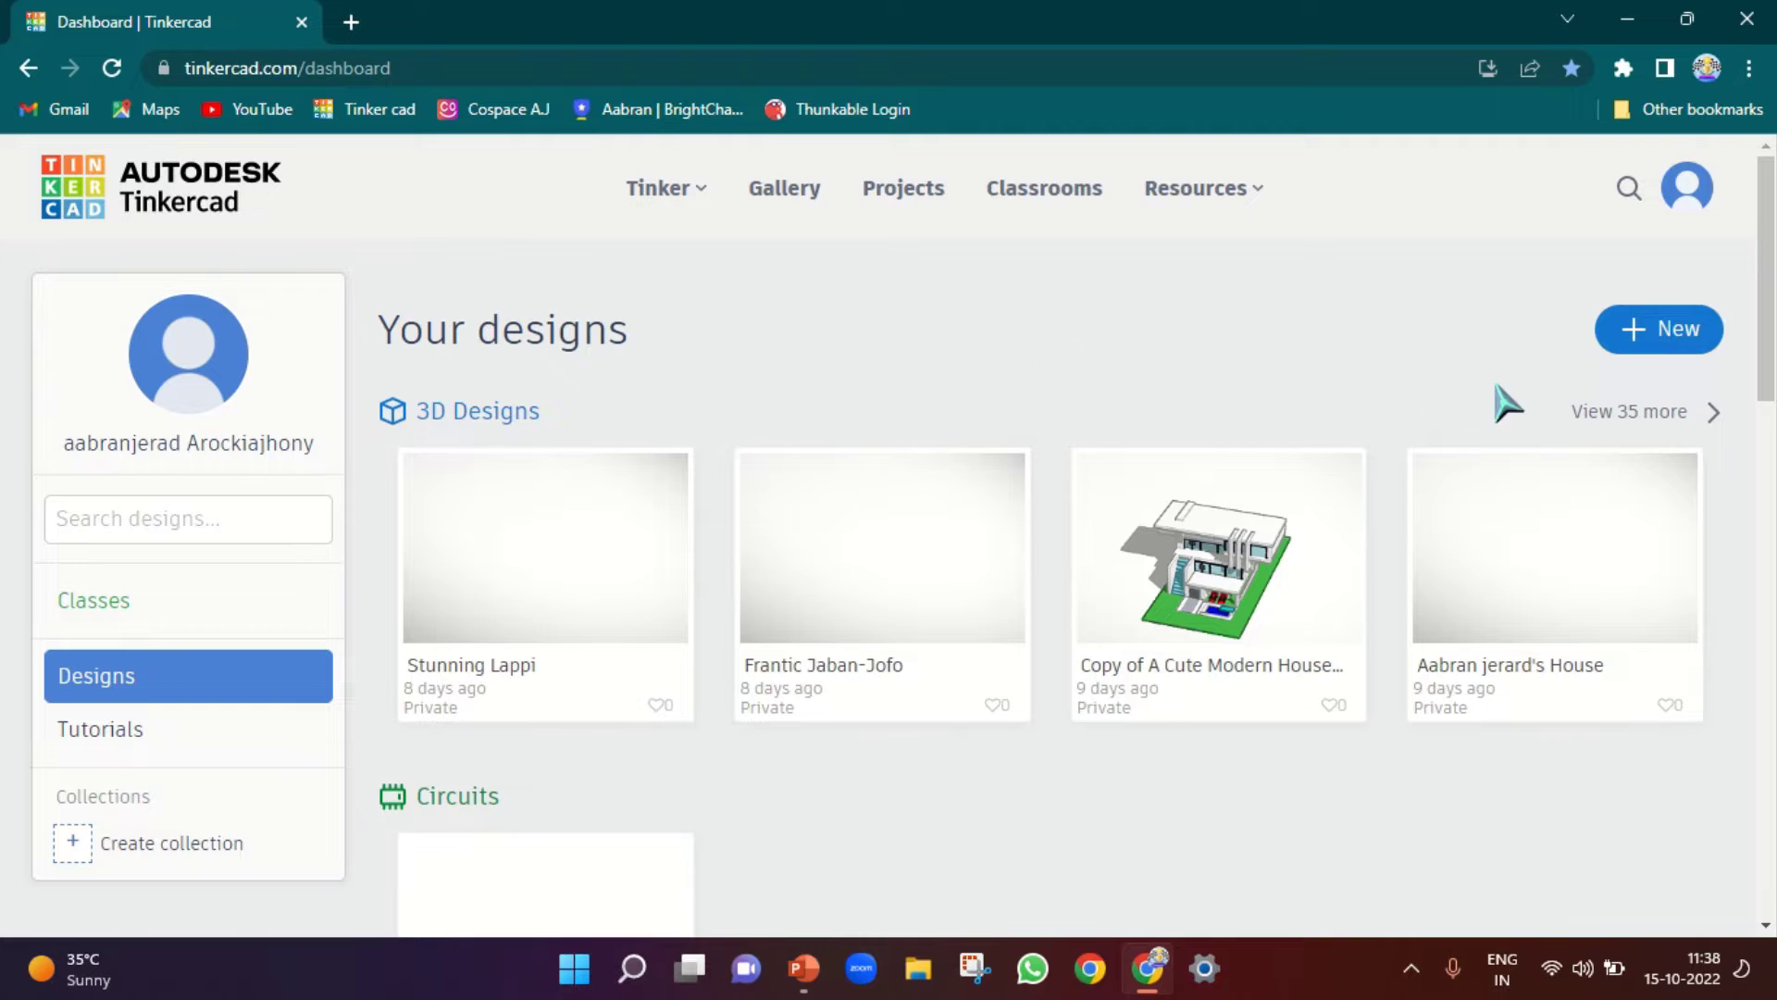
click(1654, 341)
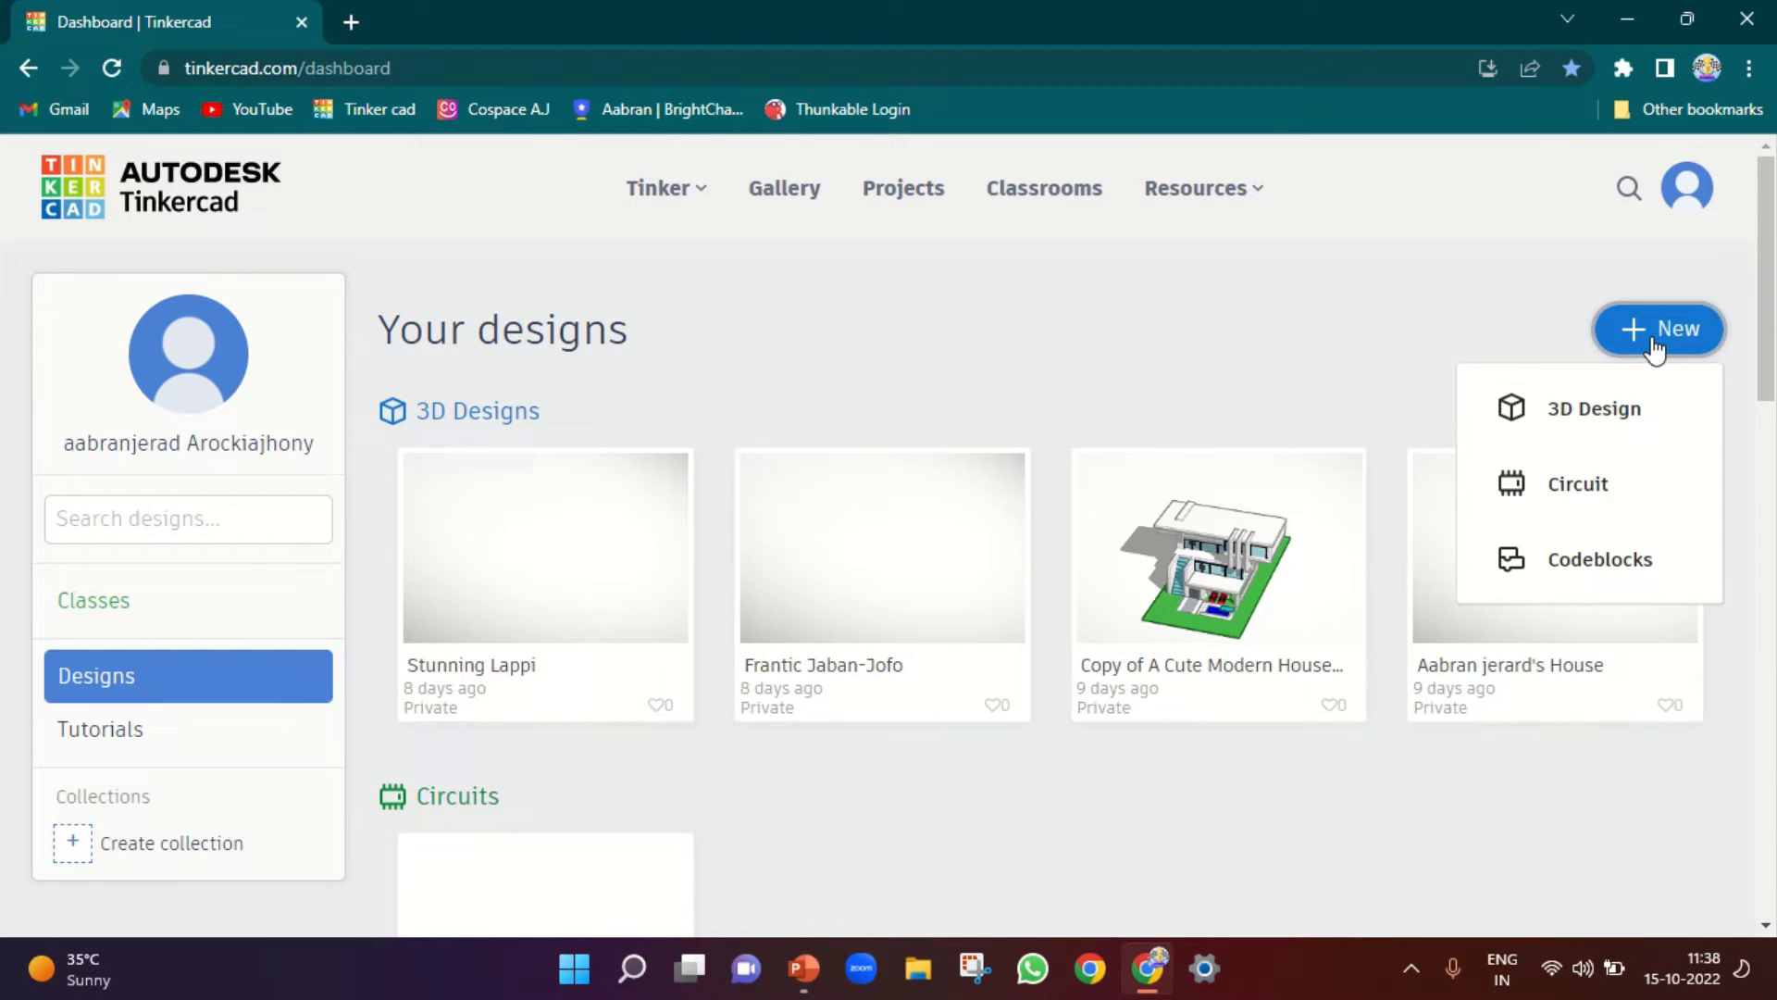
click(1367, 339)
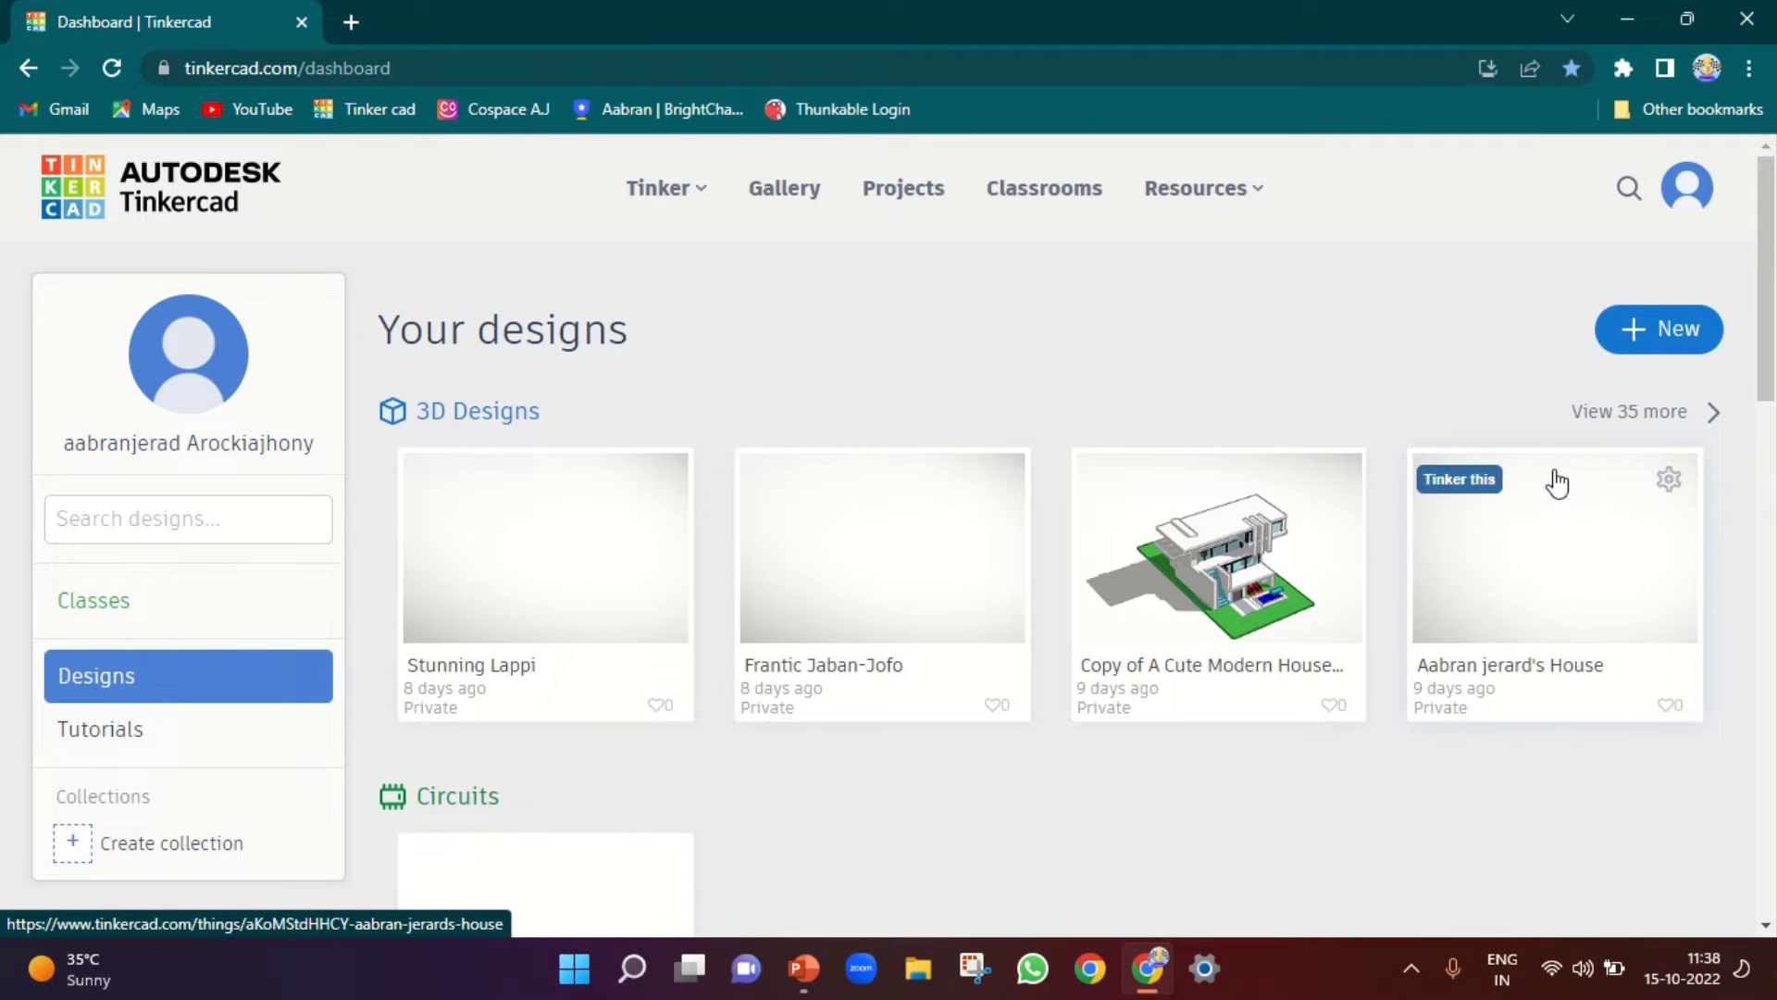
Show the full list of 3D designs and examine the saved models on the first page
click(1708, 416)
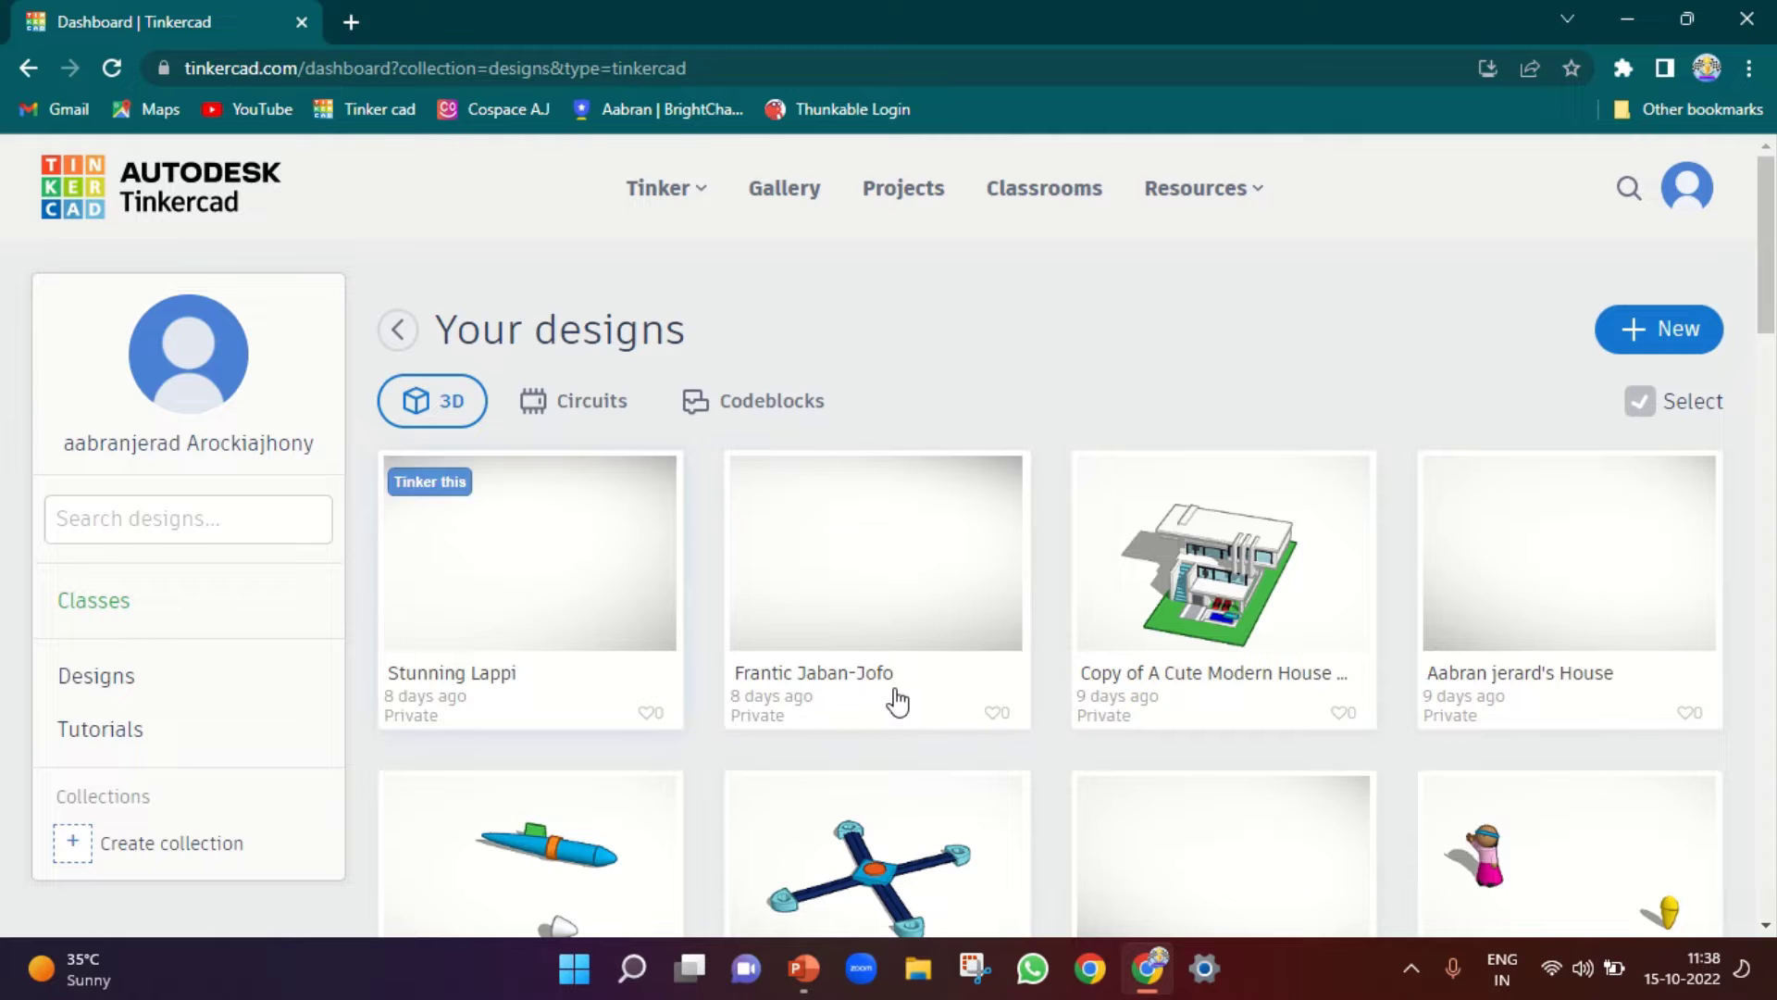
scroll(836, 651, down, 7)
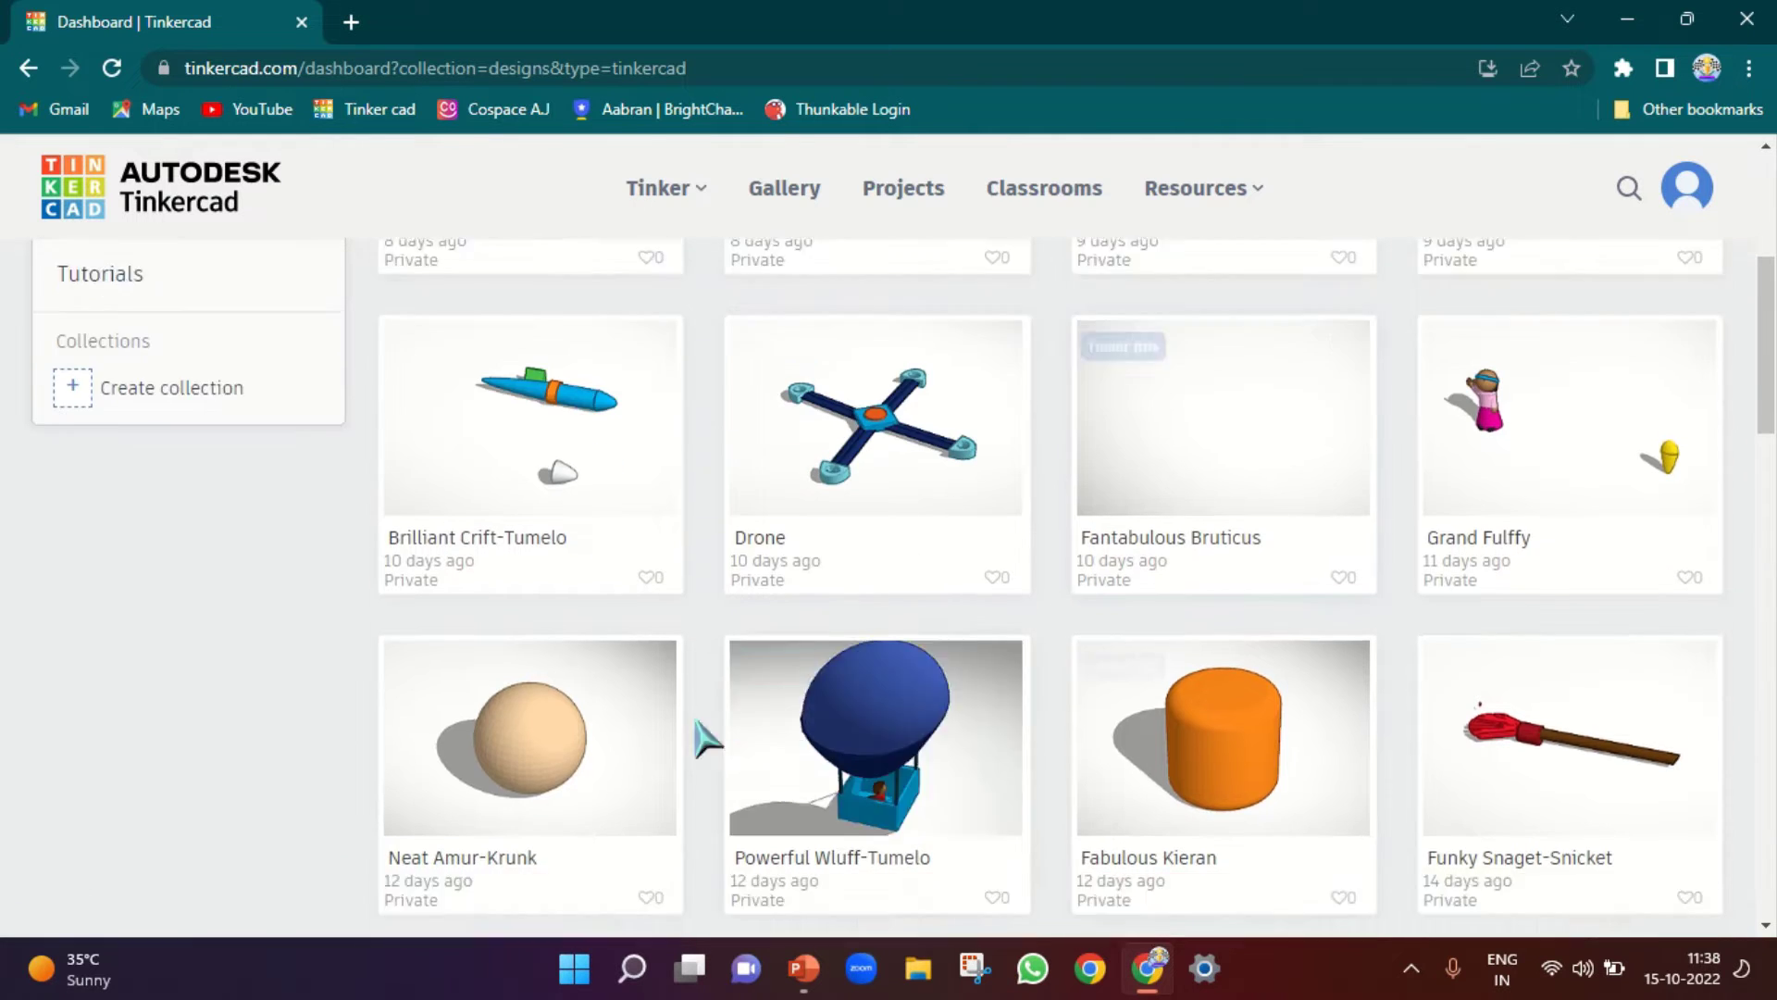
scroll(940, 736, down, 1)
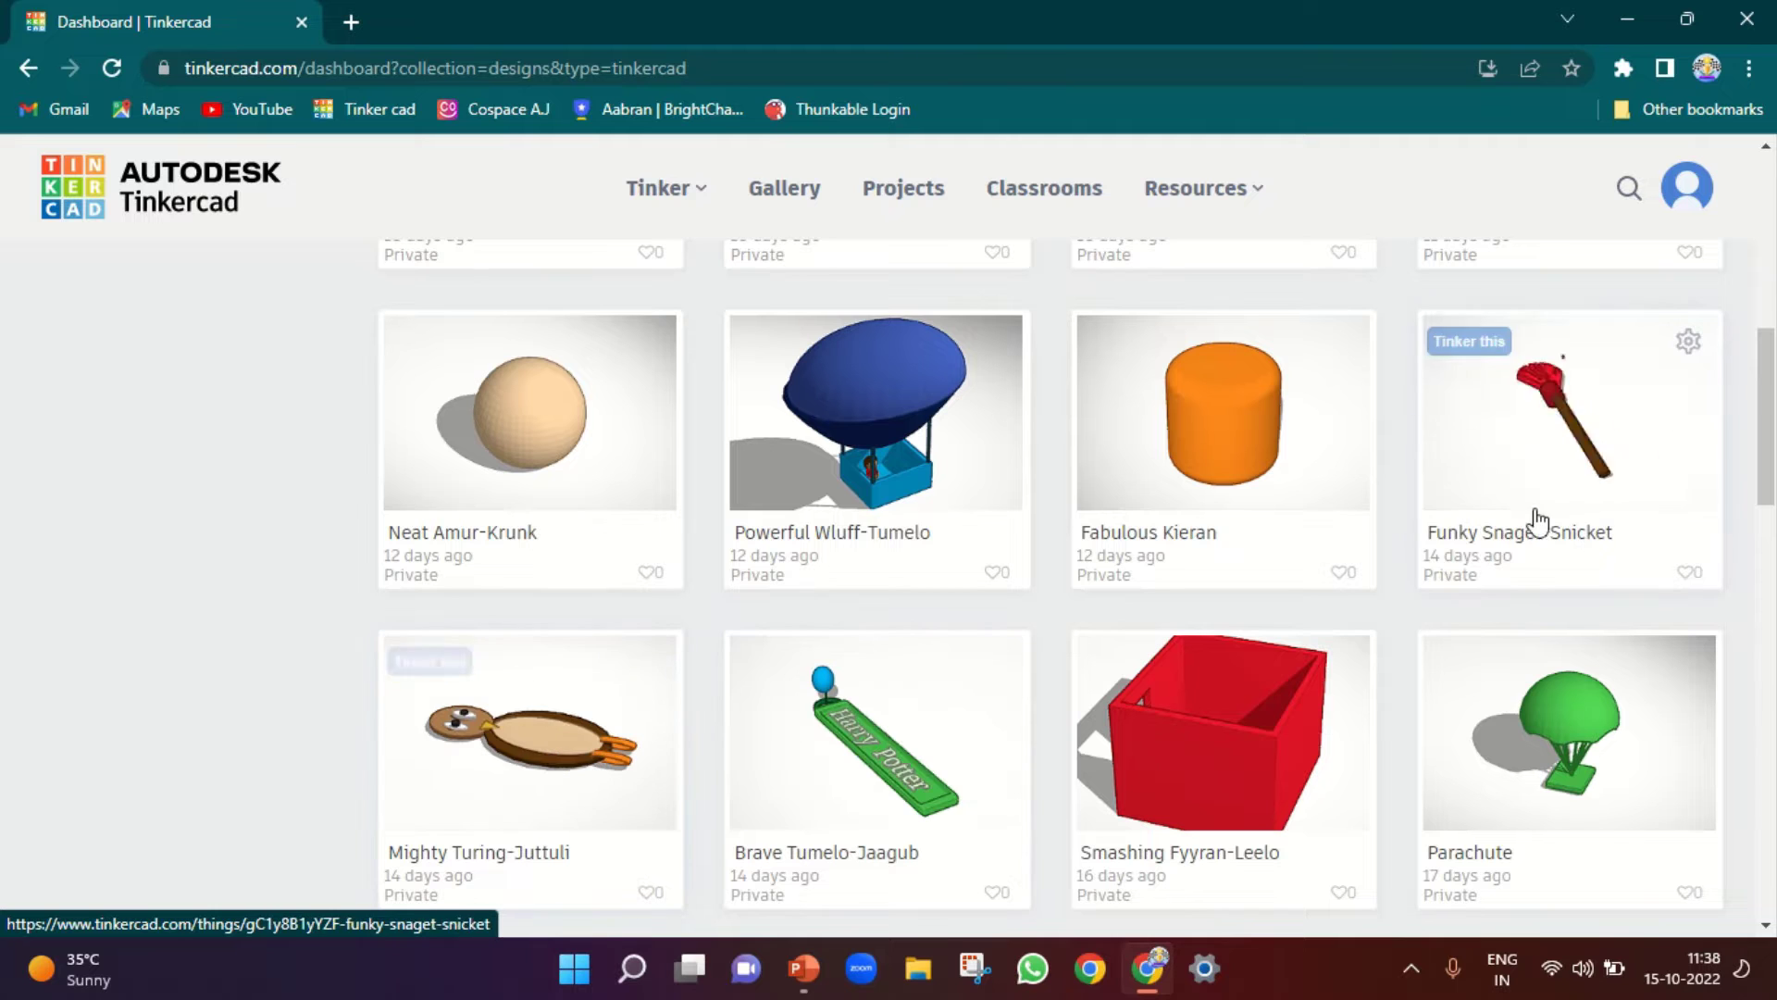
scroll(1582, 777, down, 1)
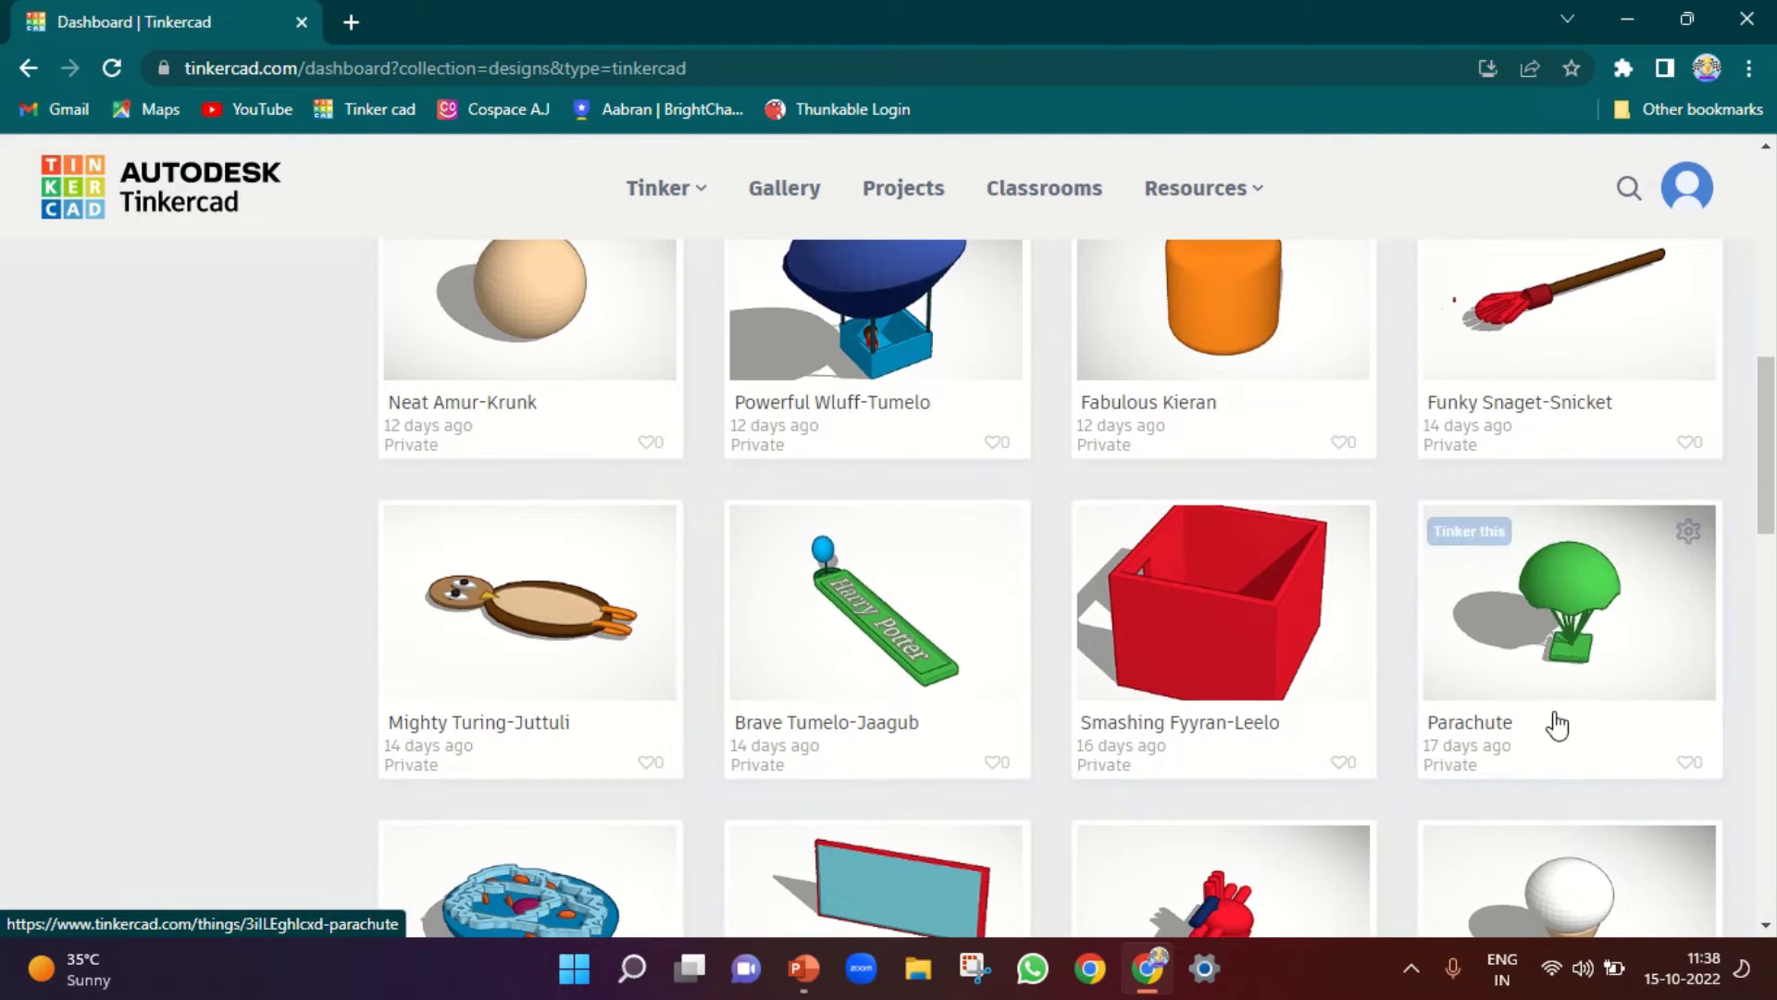
scroll(1546, 555, down, 2)
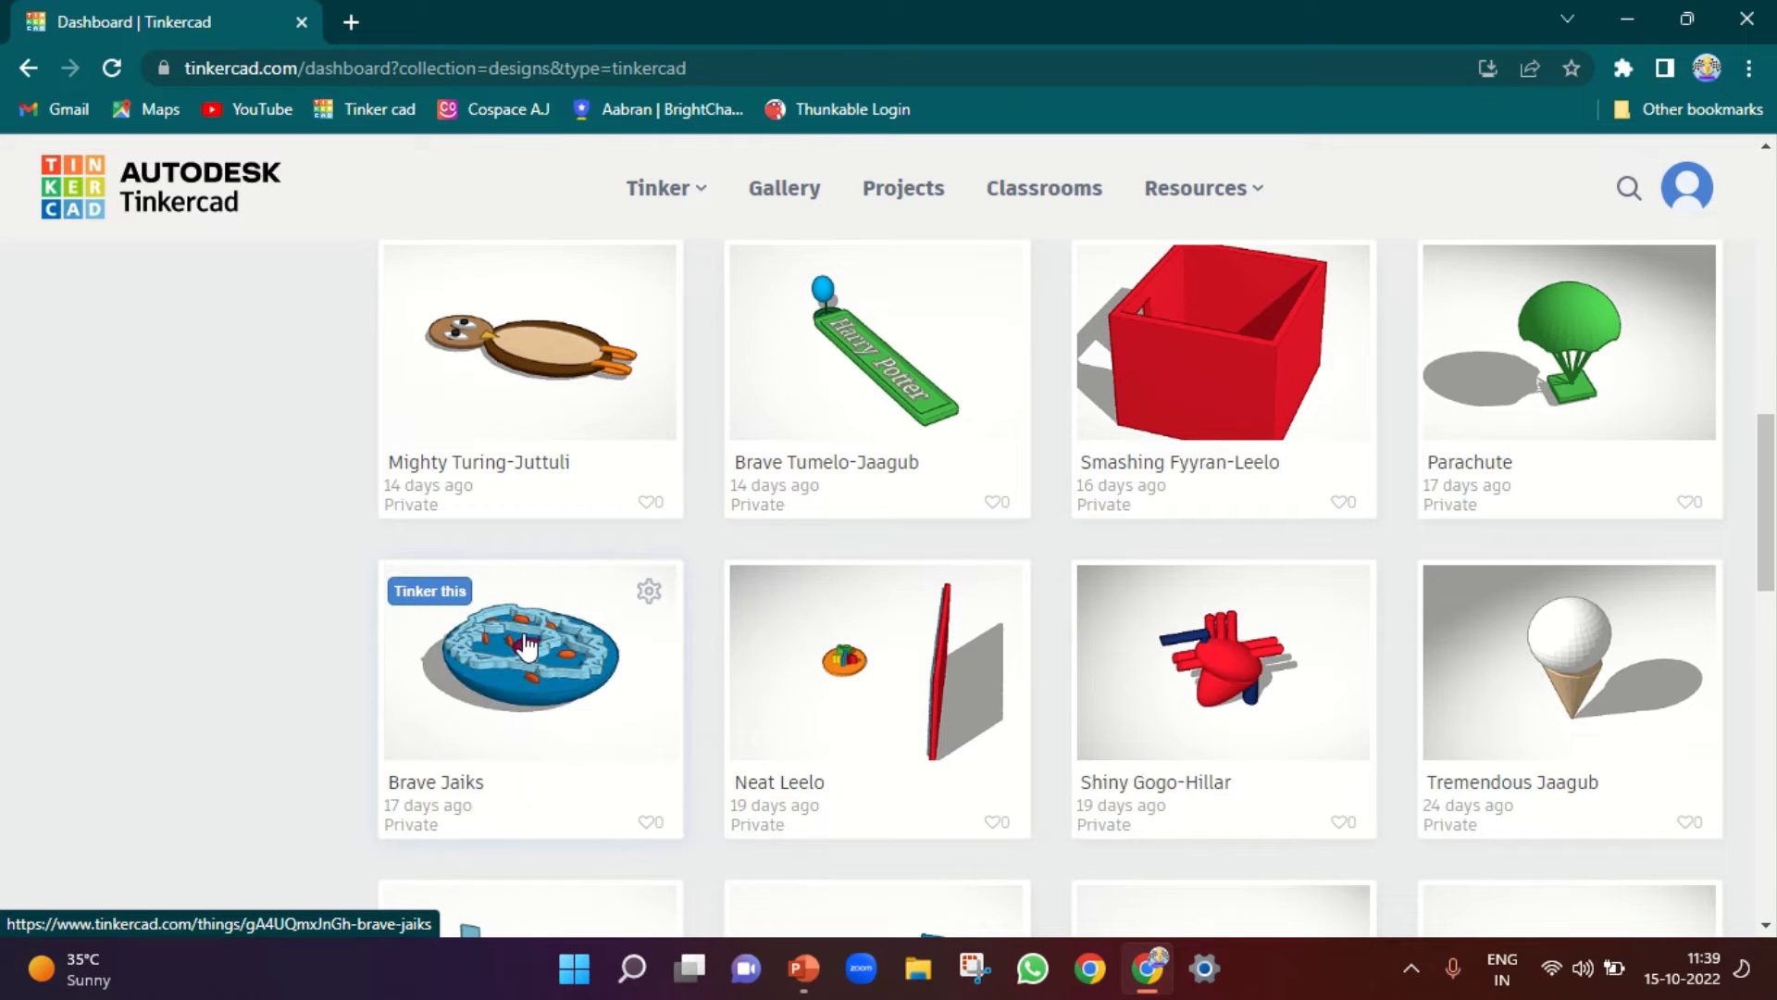
scroll(500, 658, down, 3)
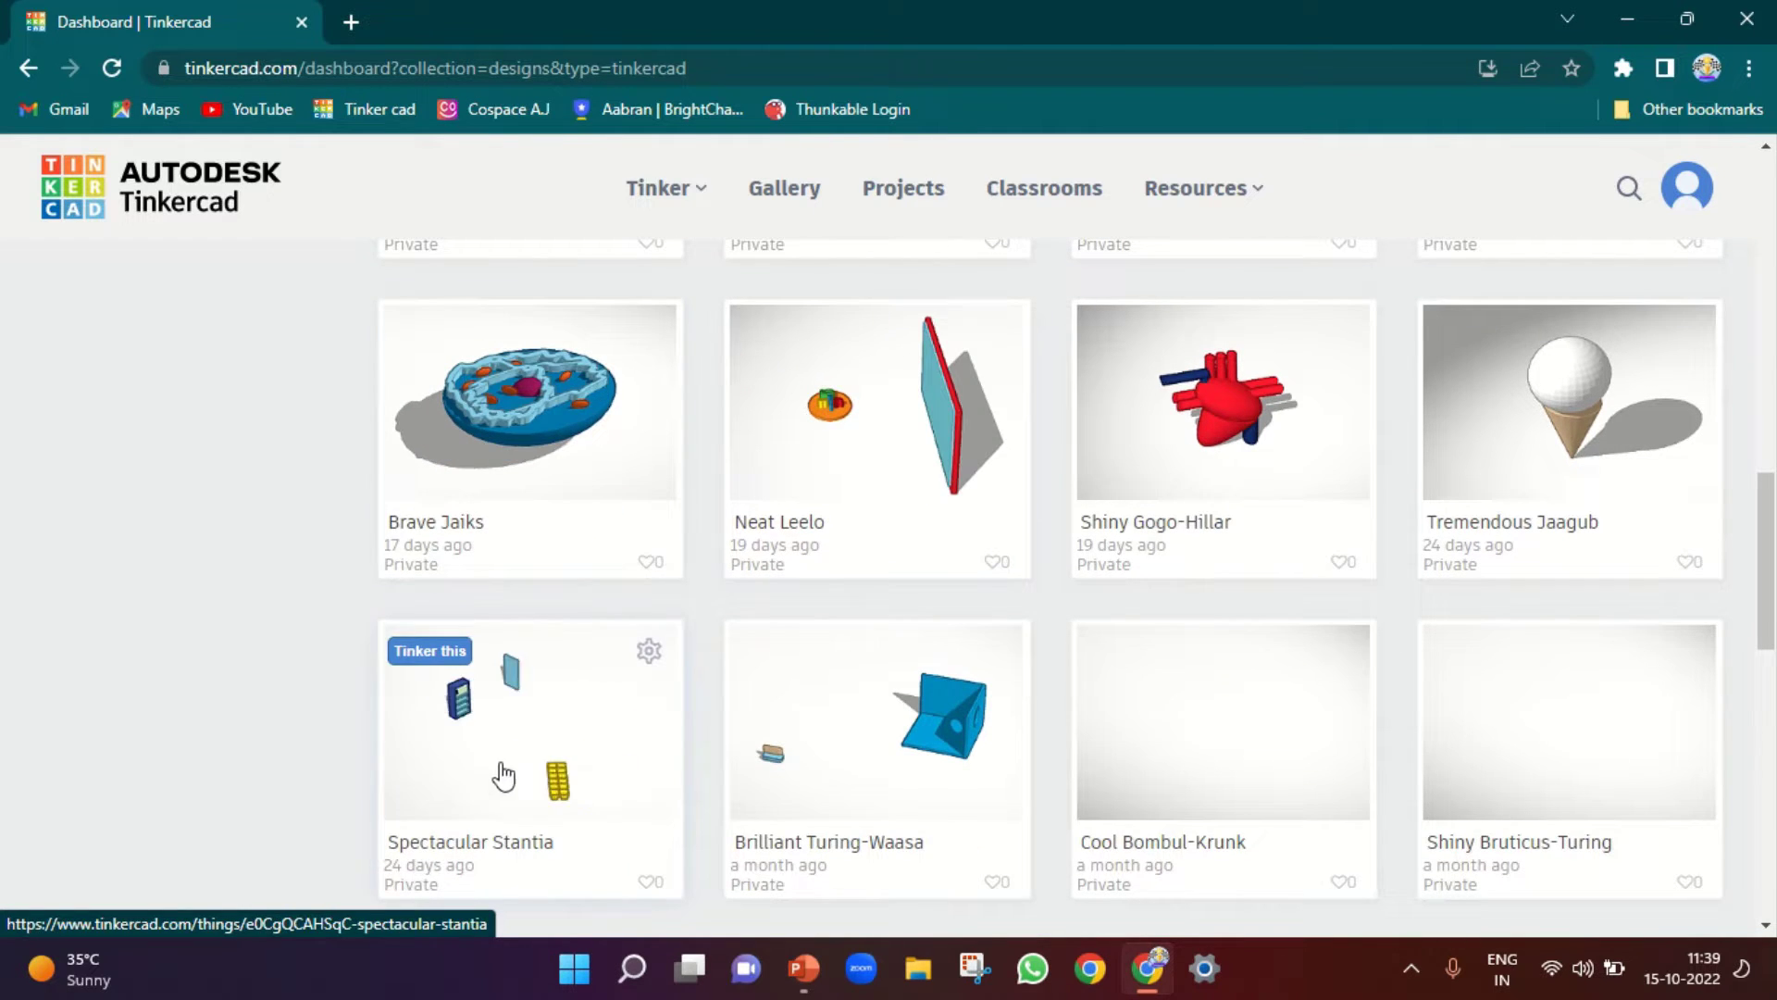
scroll(1019, 704, down, 2)
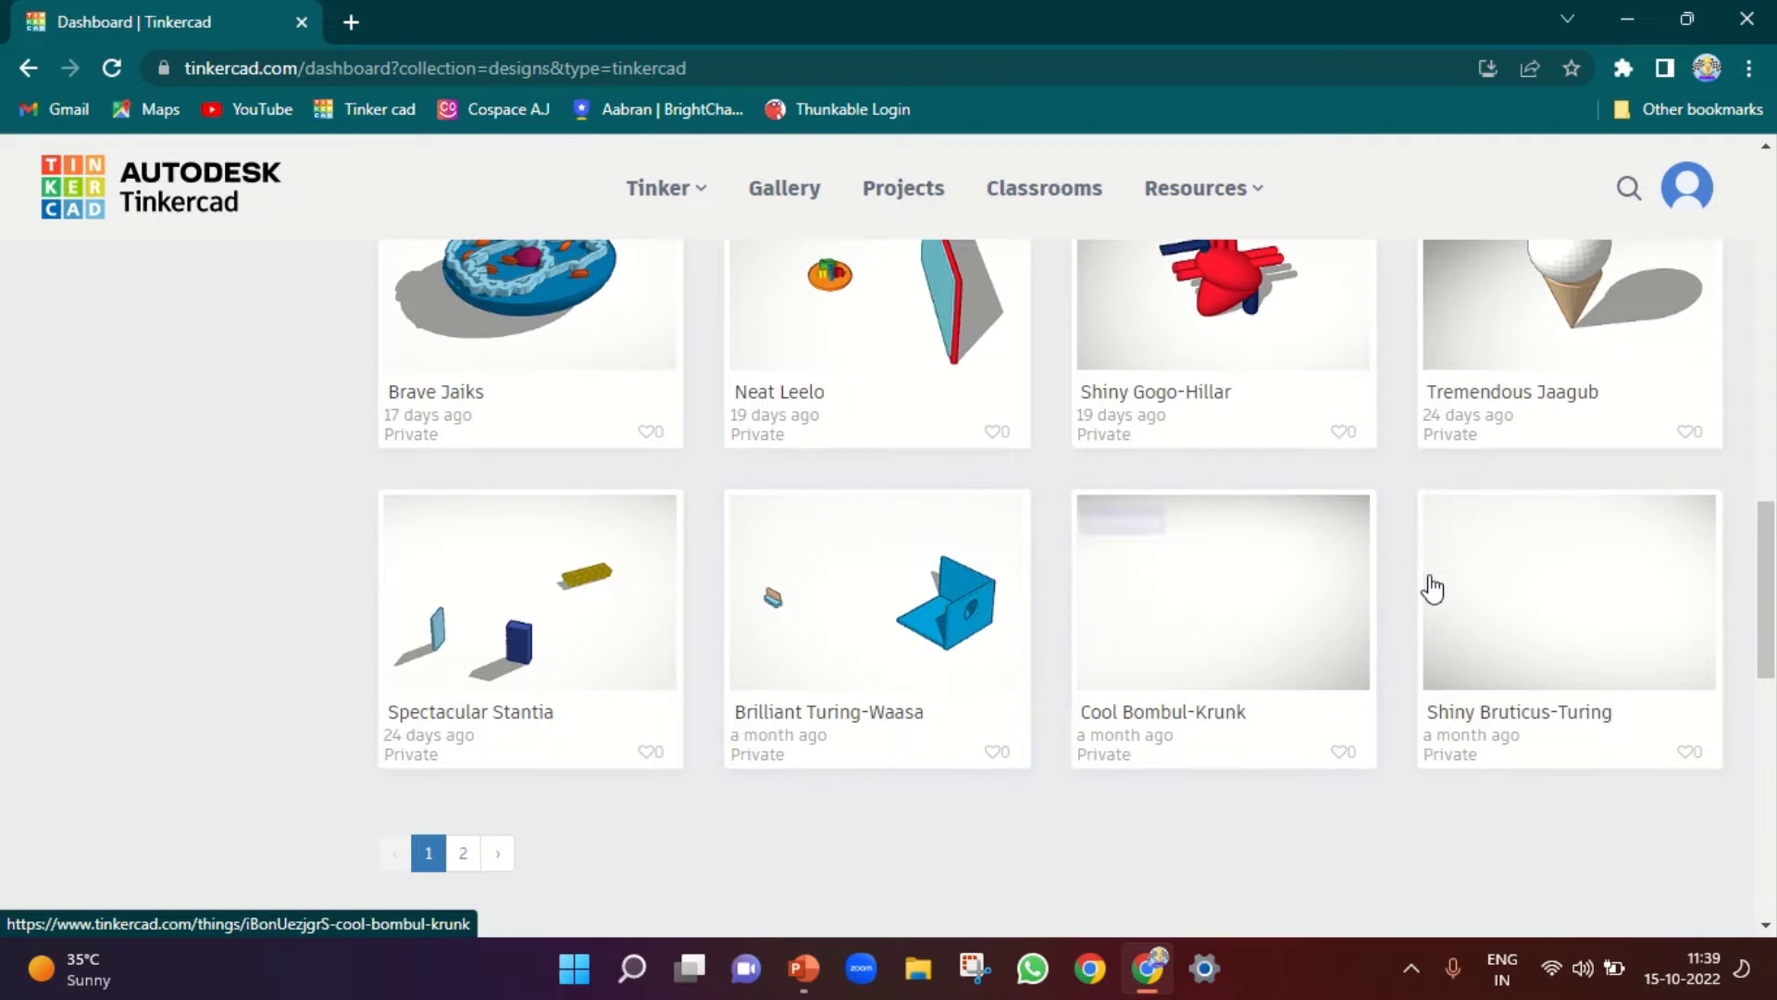
scroll(1071, 579, down, 5)
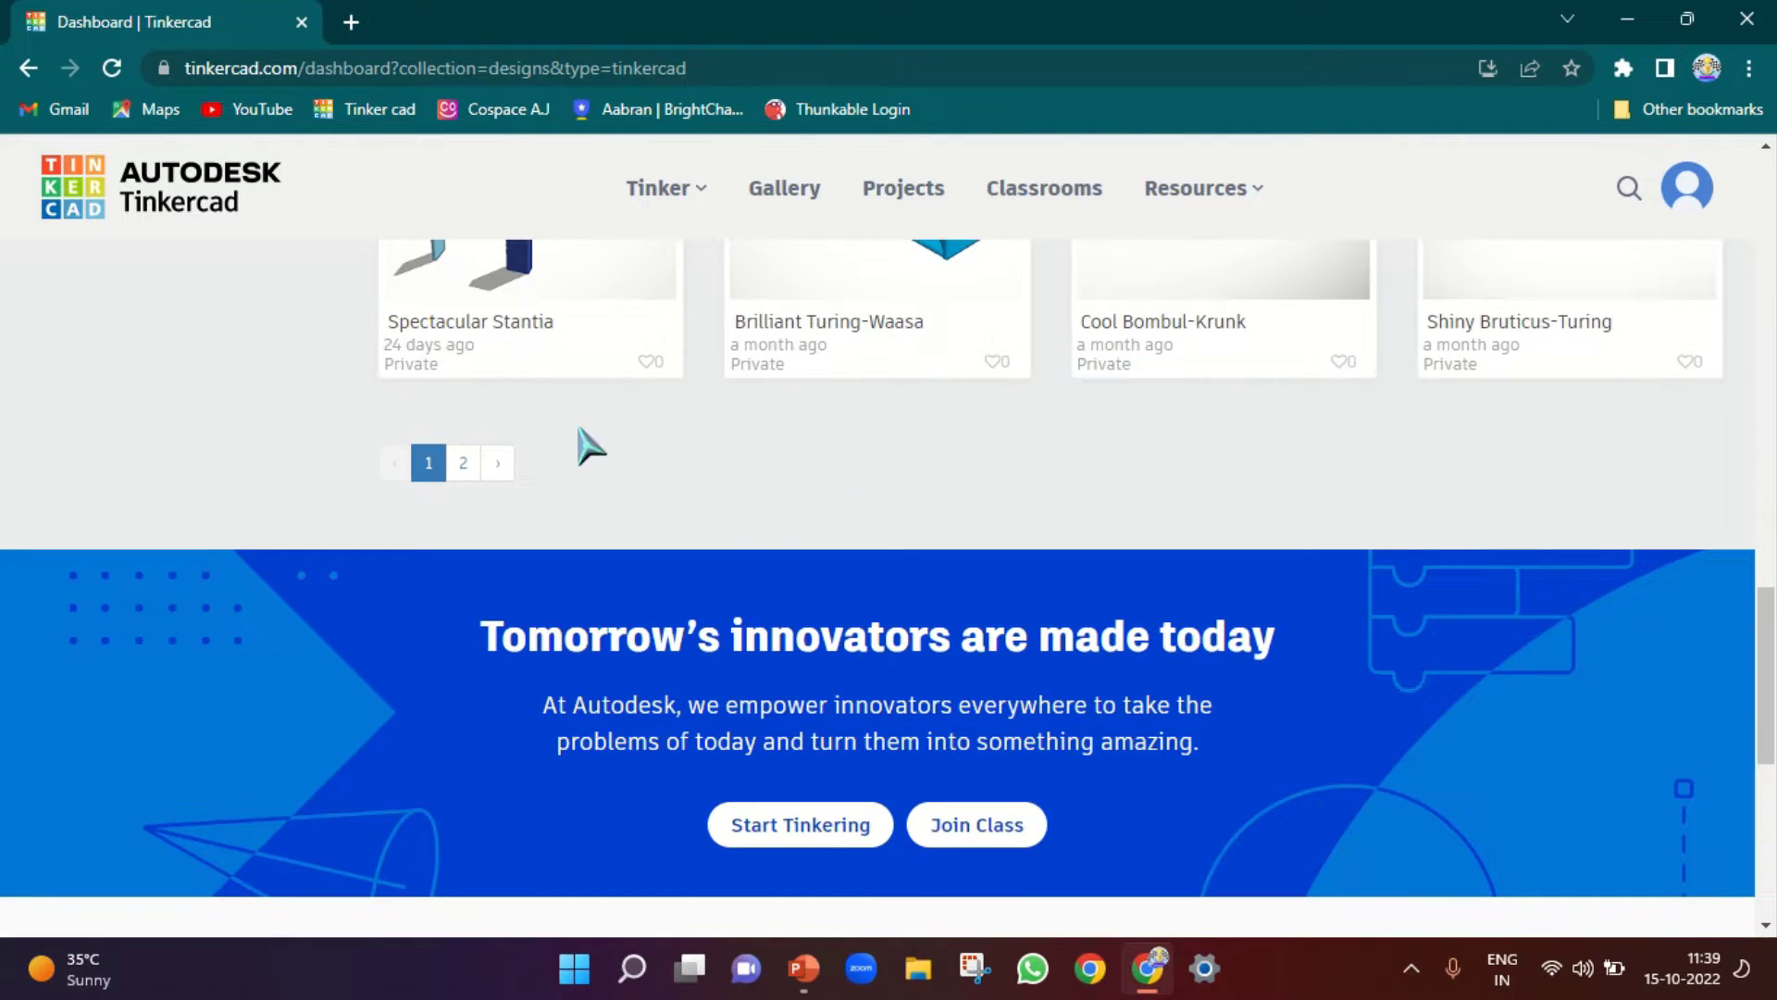
Go to page 2 of the 3D designs and examine the older saved models there
click(472, 463)
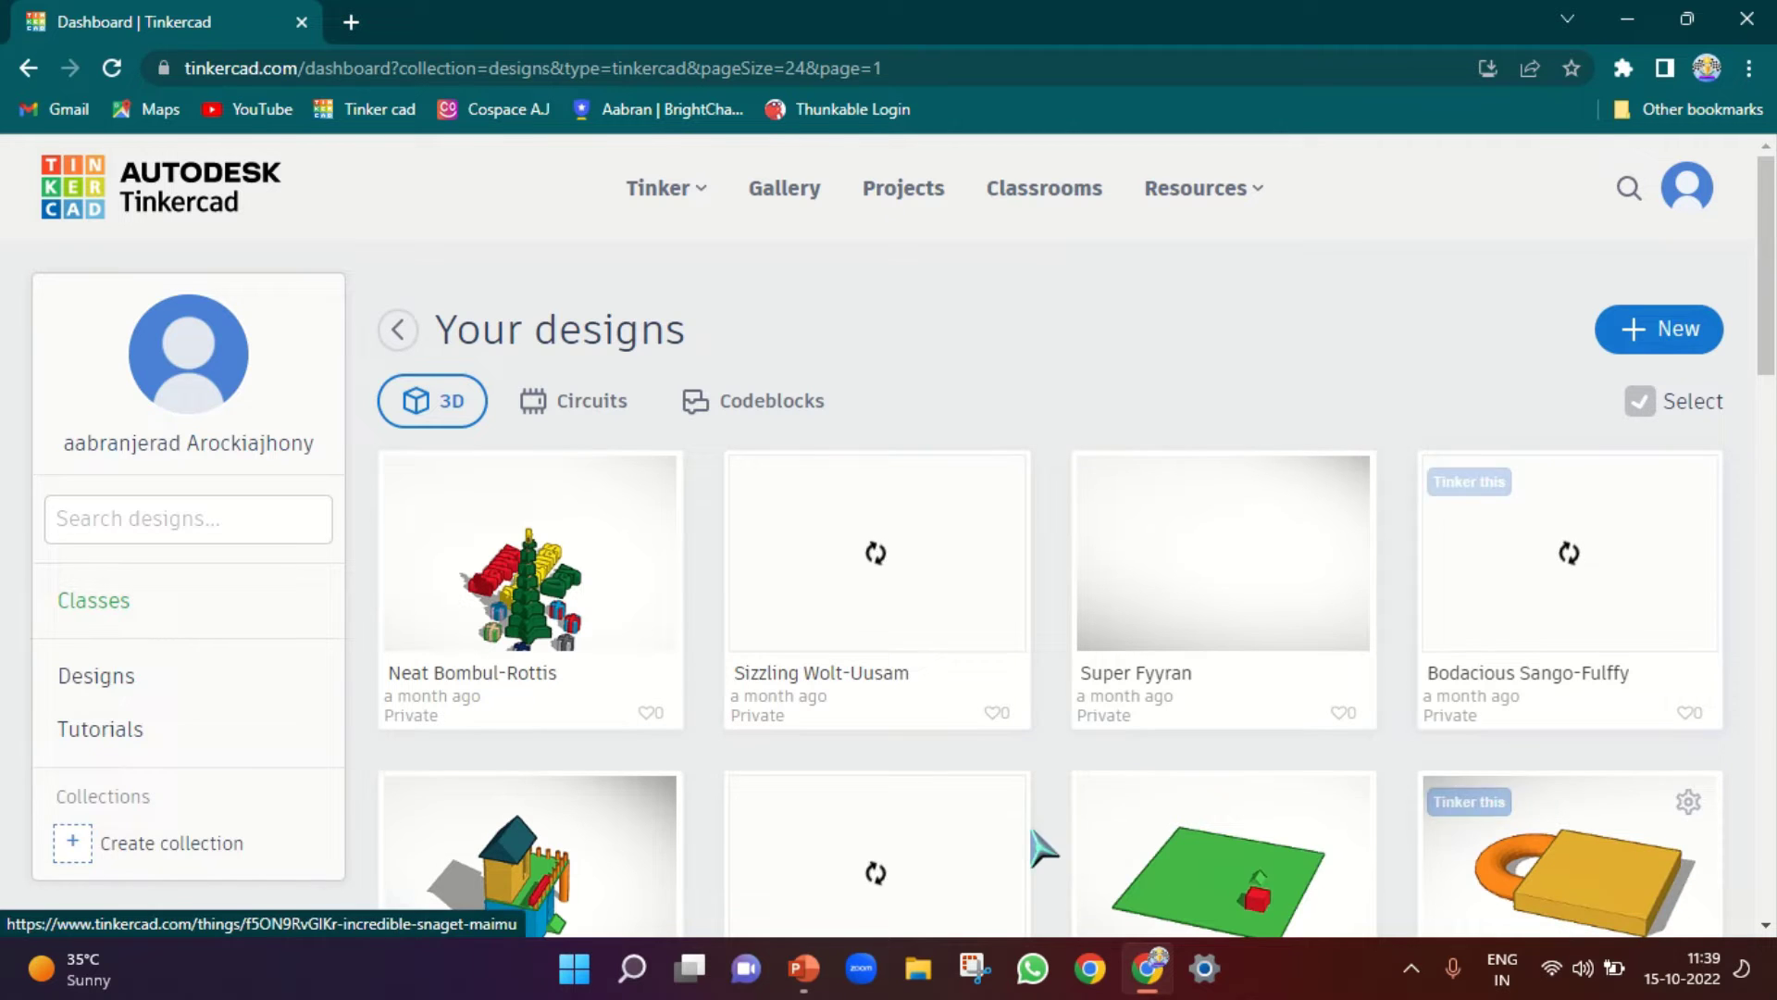
scroll(1044, 850, down, 3)
scroll(707, 647, down, 1)
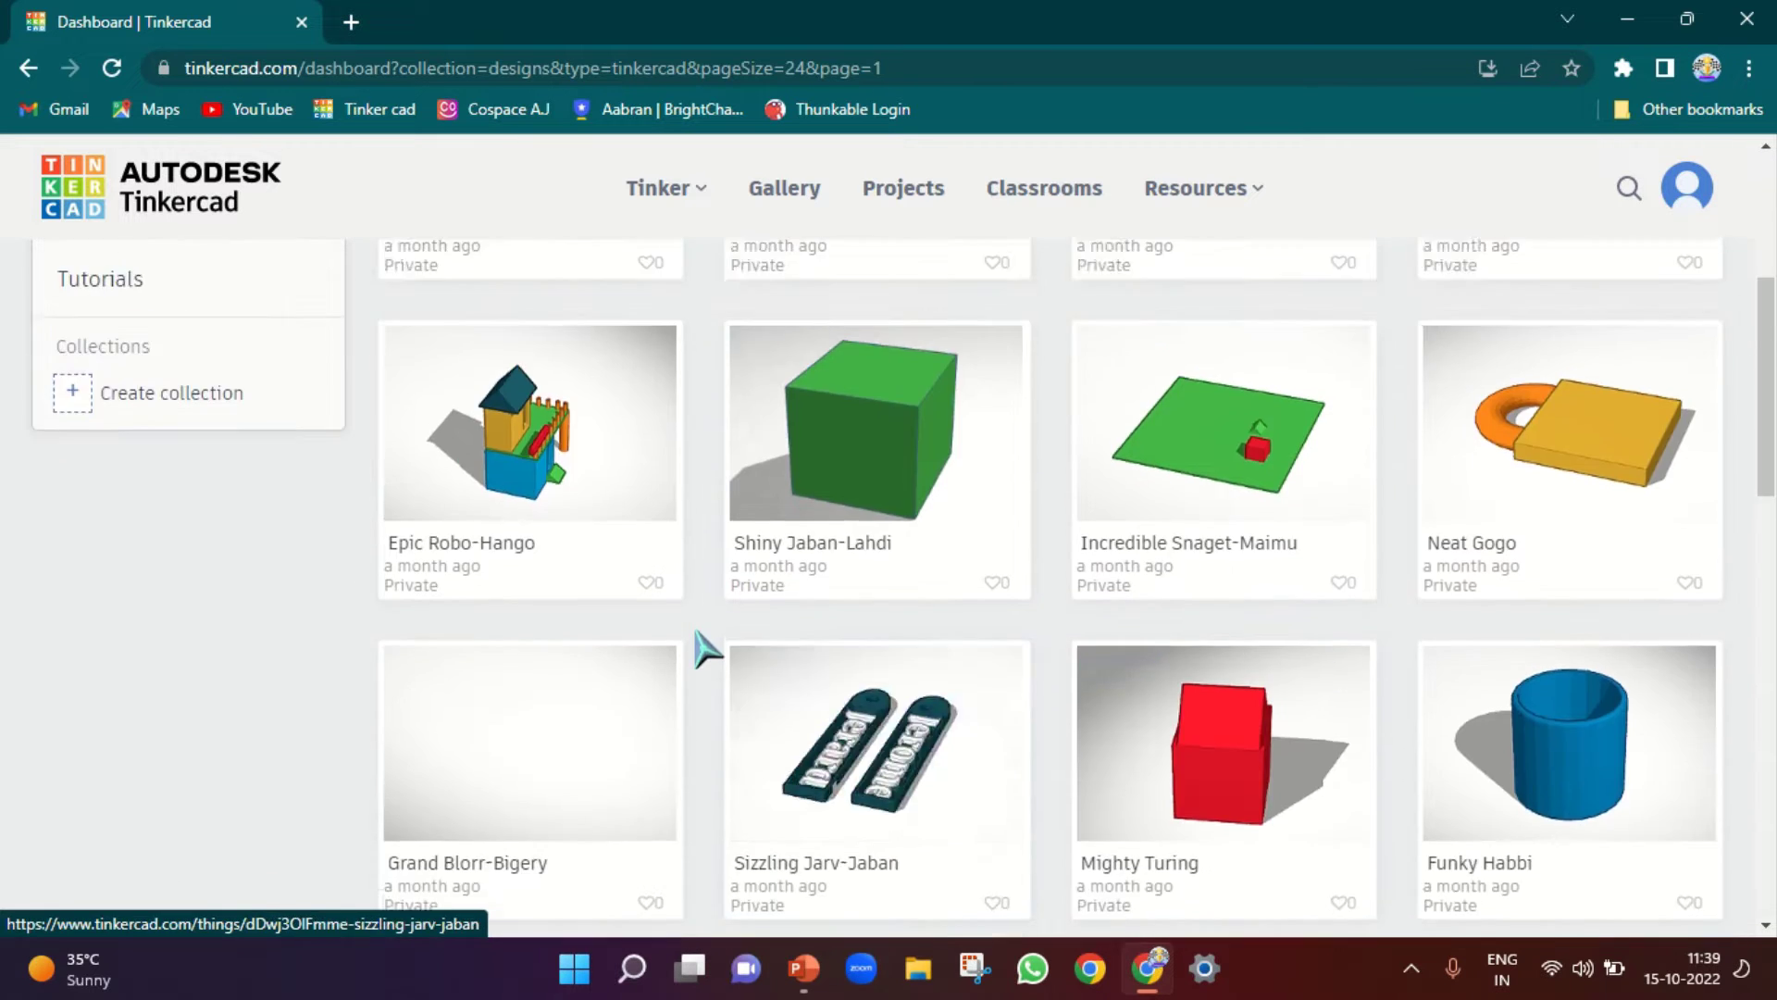
scroll(981, 747, up, 4)
scroll(1468, 897, down, 5)
scroll(765, 710, down, 6)
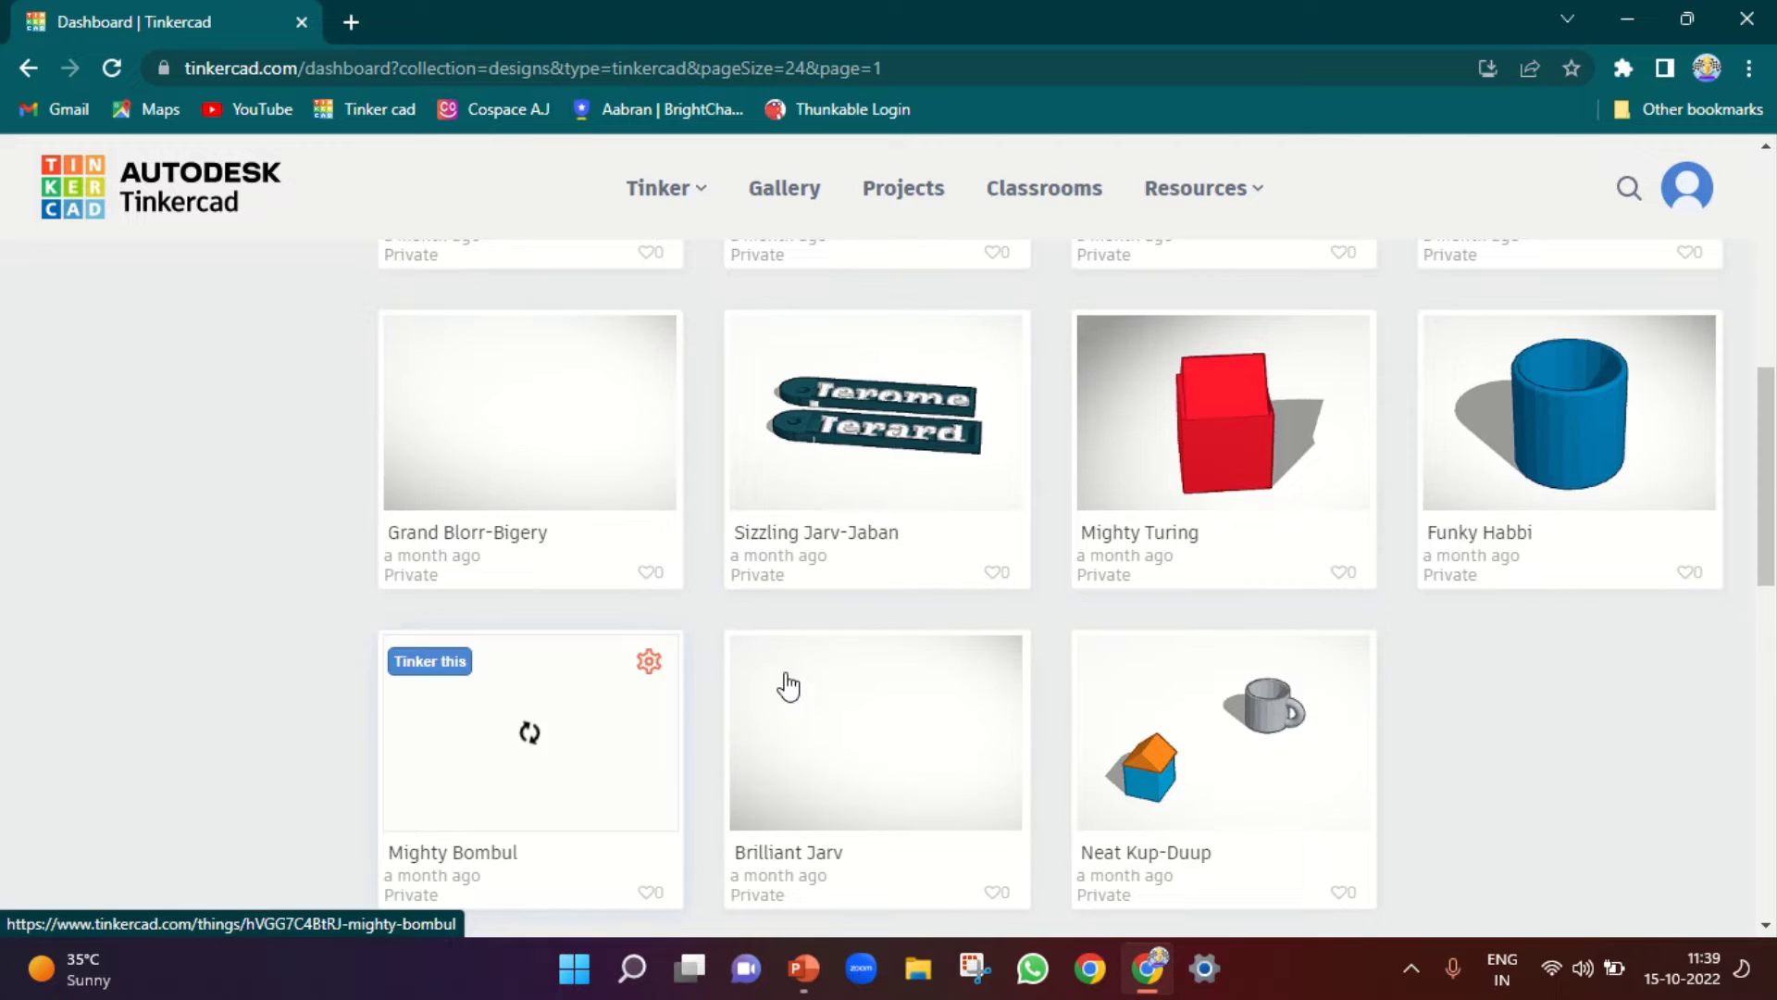
scroll(1131, 553, up, 3)
scroll(1131, 553, up, 8)
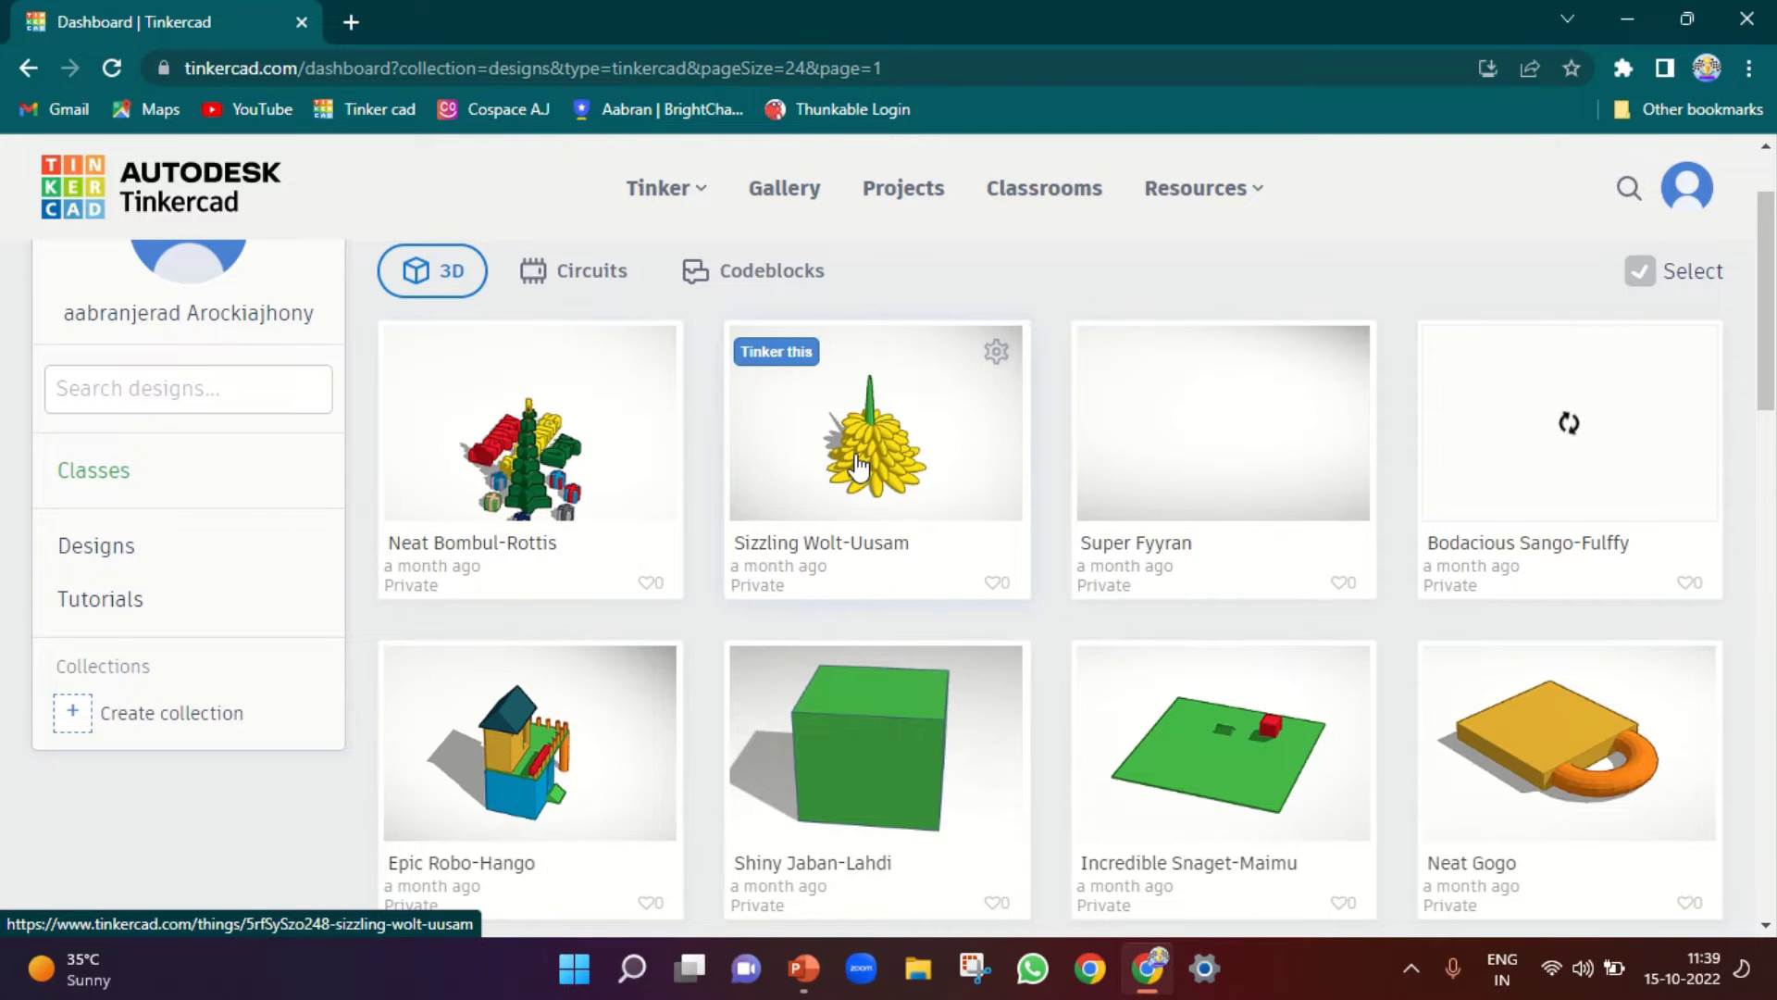
scroll(964, 543, down, 8)
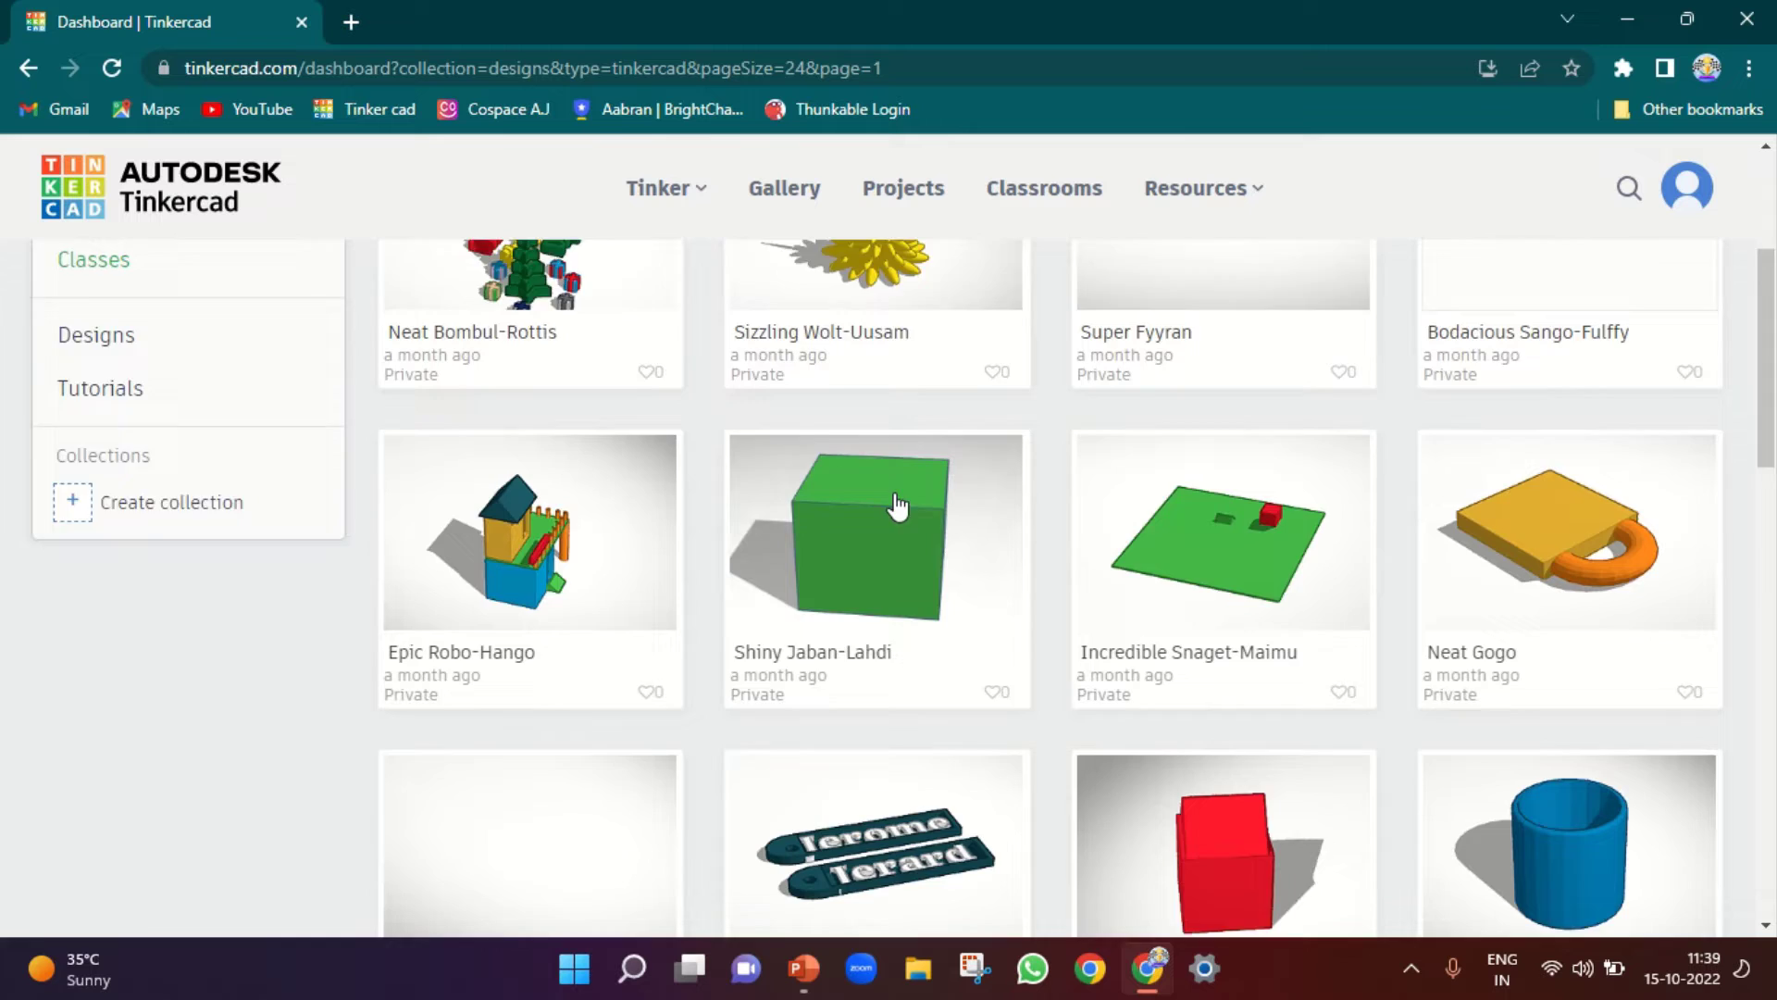
scroll(972, 532, up, 10)
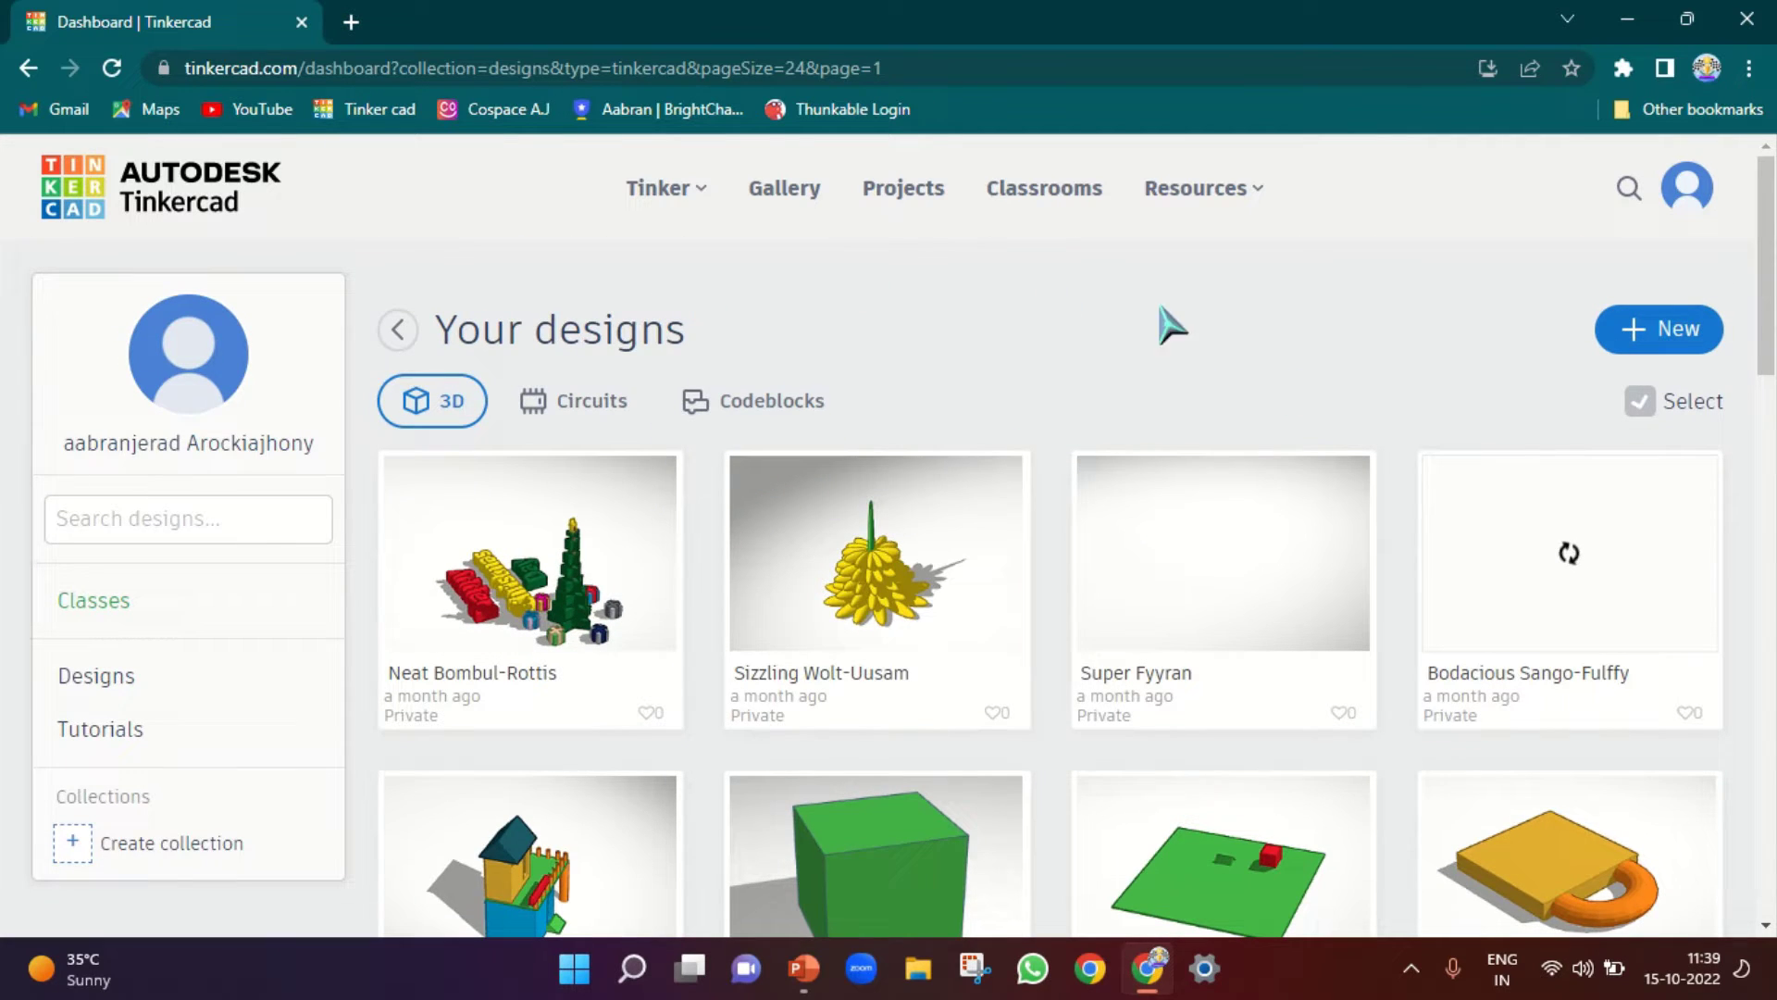
Create a new 3D design and place a basic cone near the middle of the workplane
click(1689, 344)
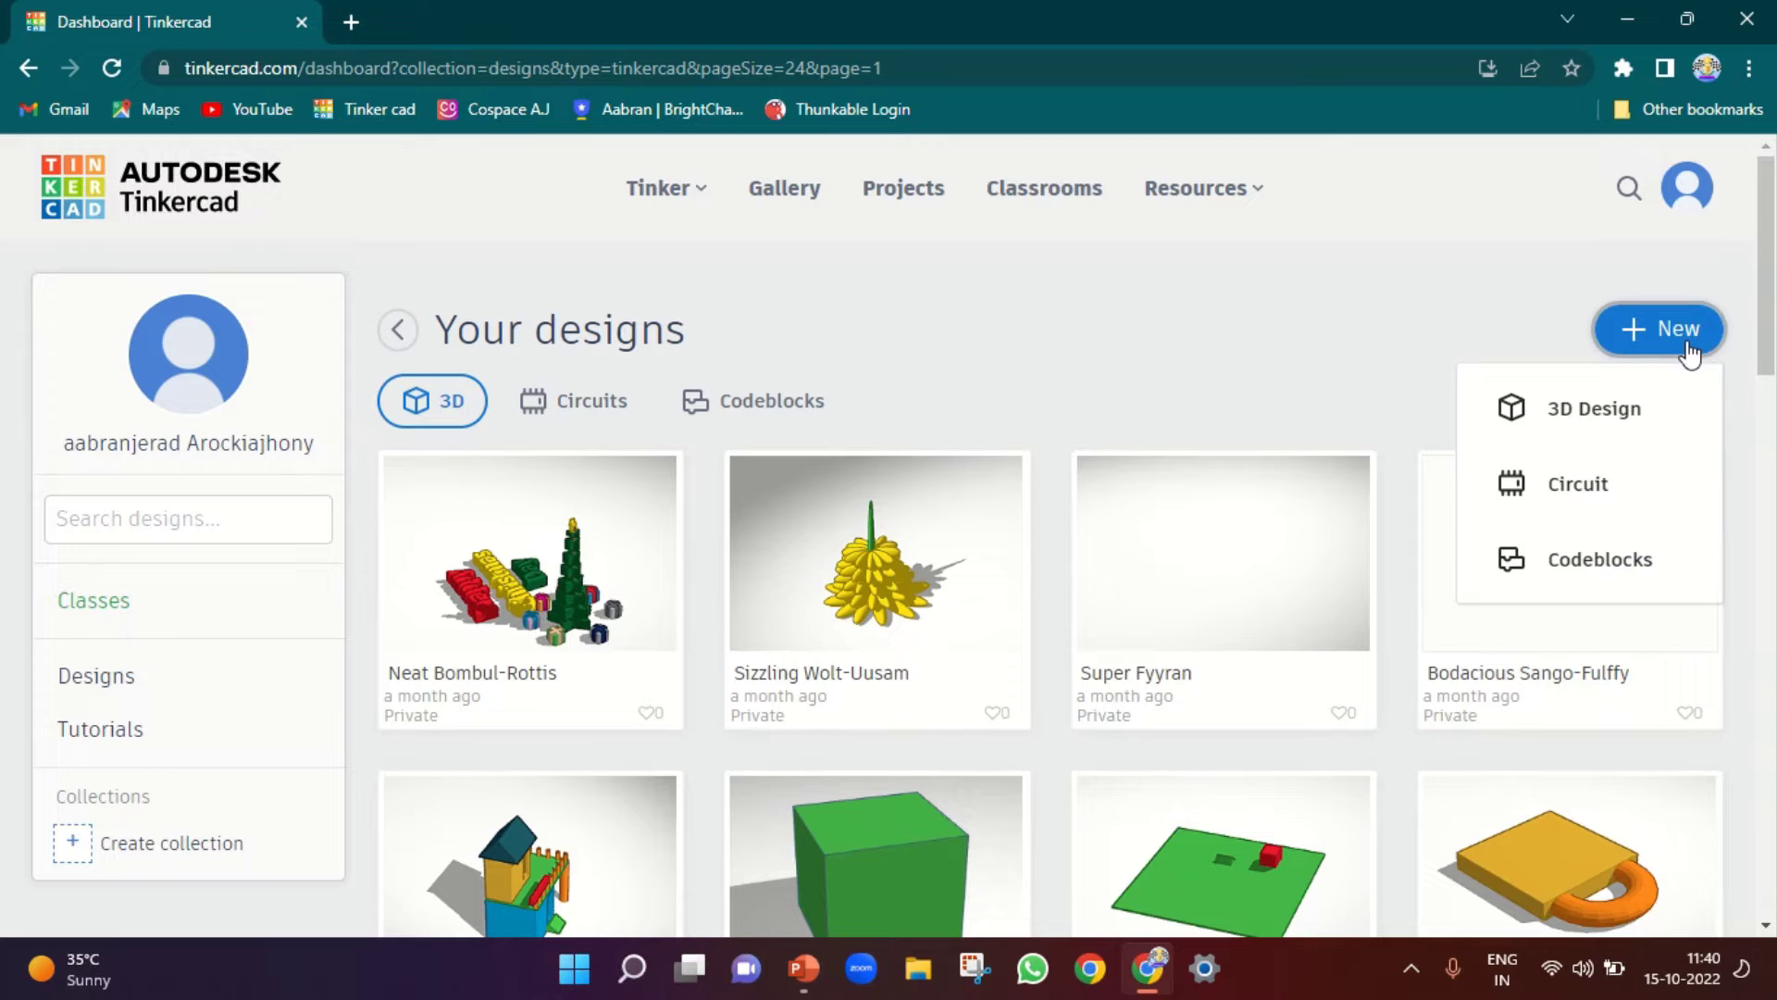
click(1558, 425)
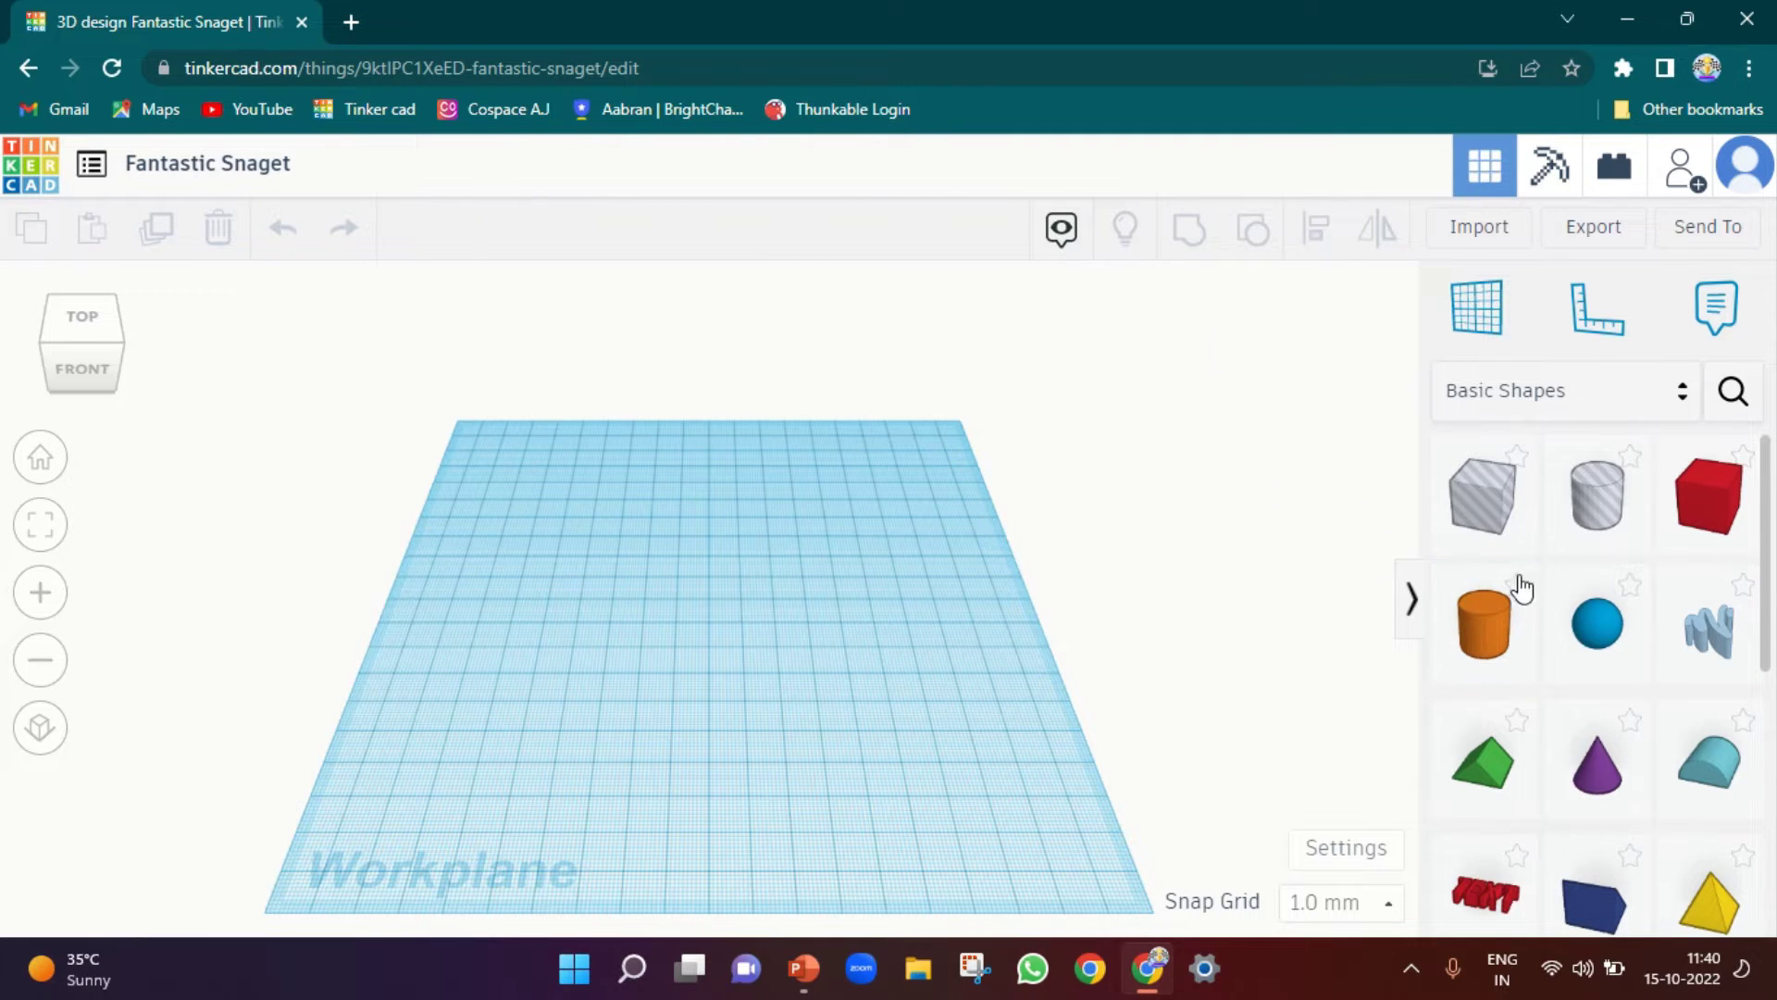
drag(1597, 761, 775, 680)
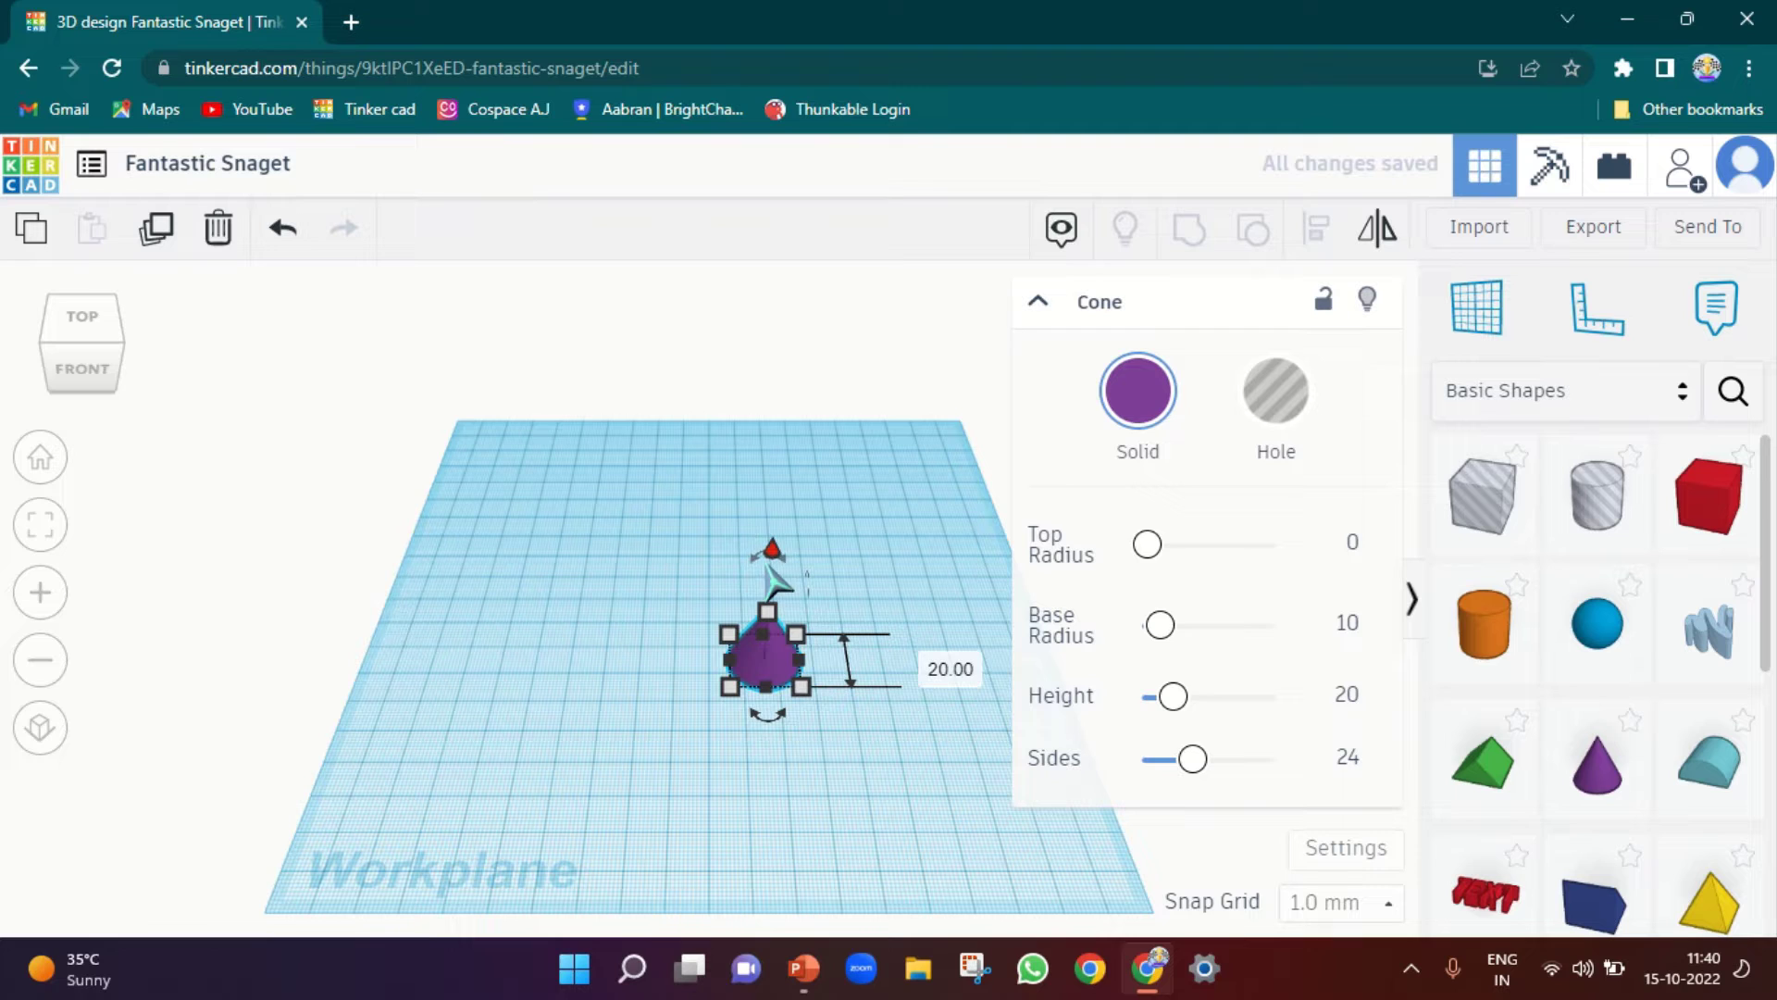
Turn the cone upside down so that its tip points at the workplane, and check it from a low front angle
drag(776, 576, 766, 783)
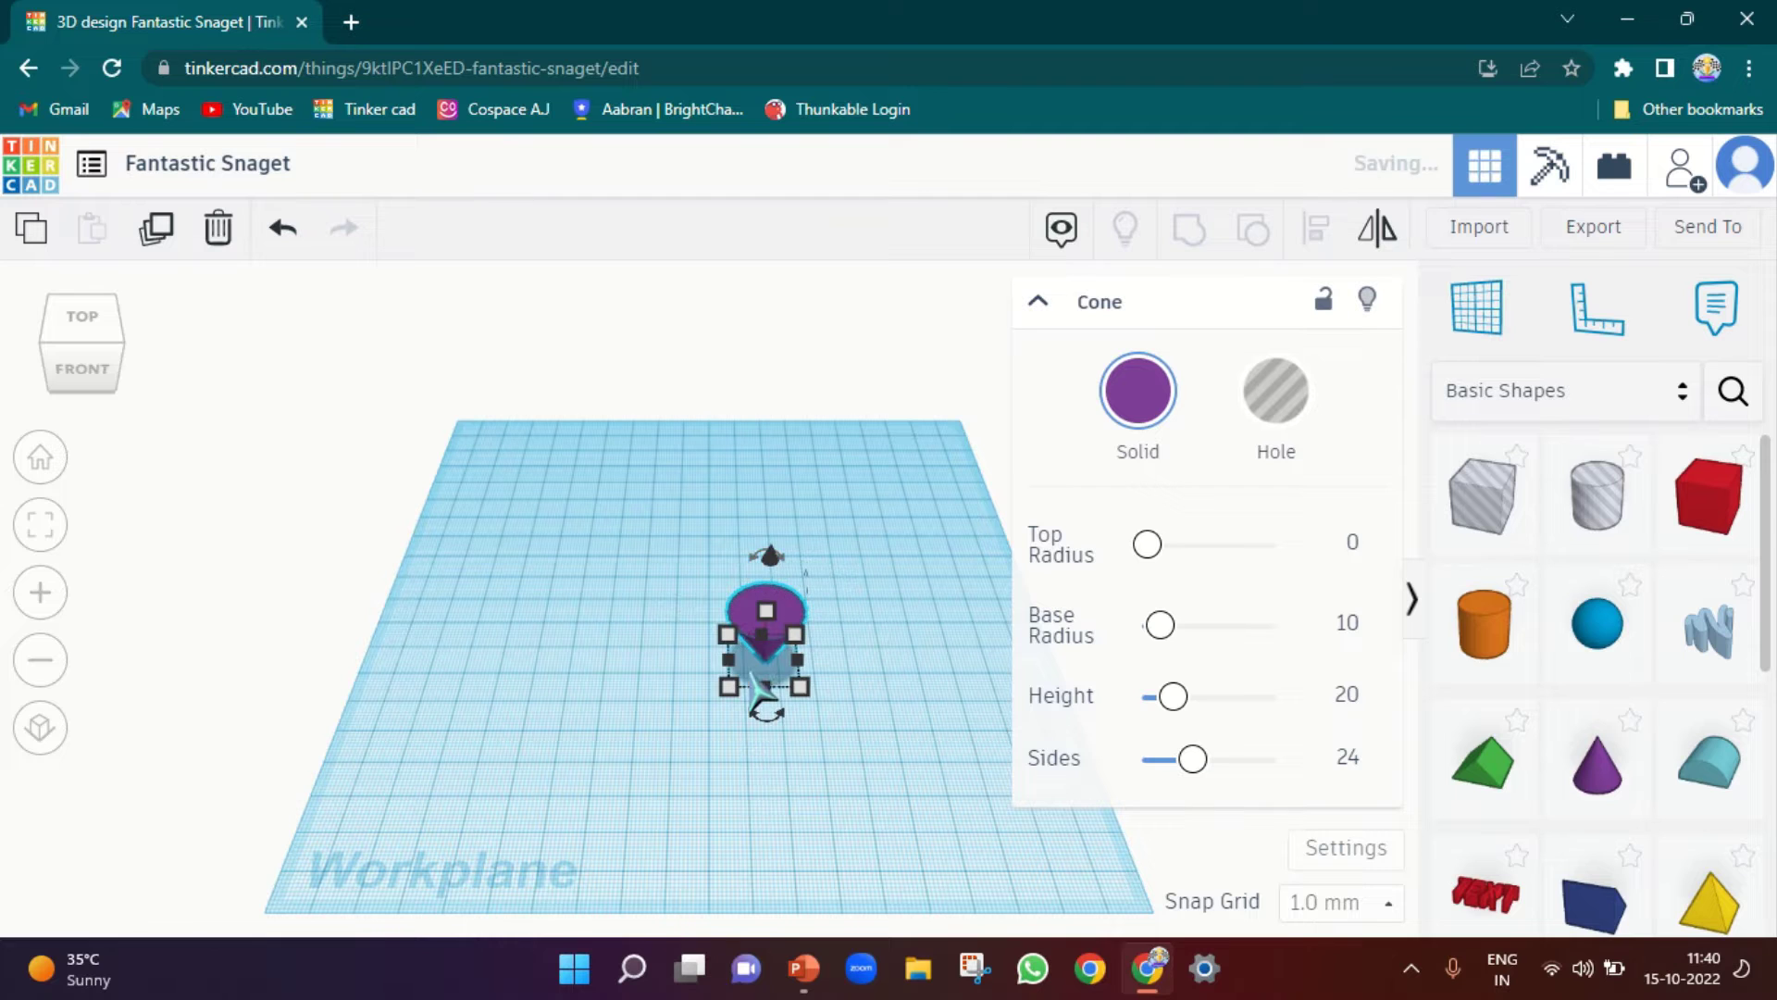
click(823, 740)
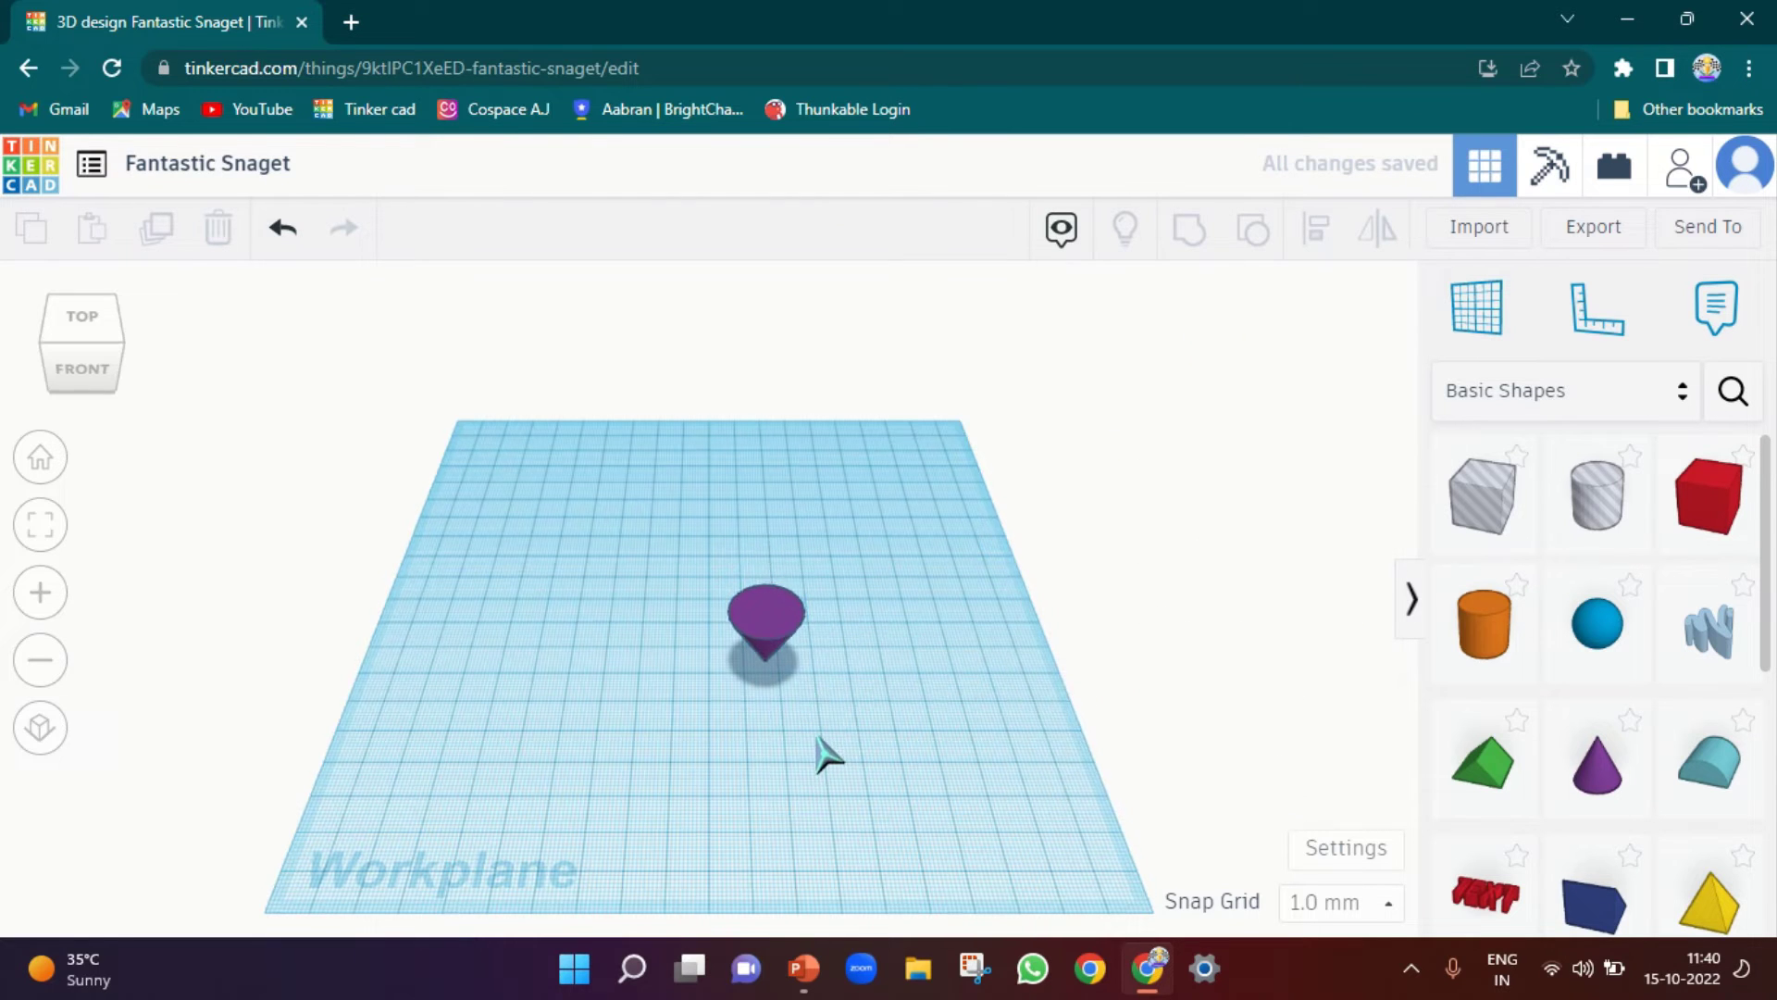
right_drag(825, 754, 774, 648)
right_drag(589, 593, 801, 564)
click(799, 552)
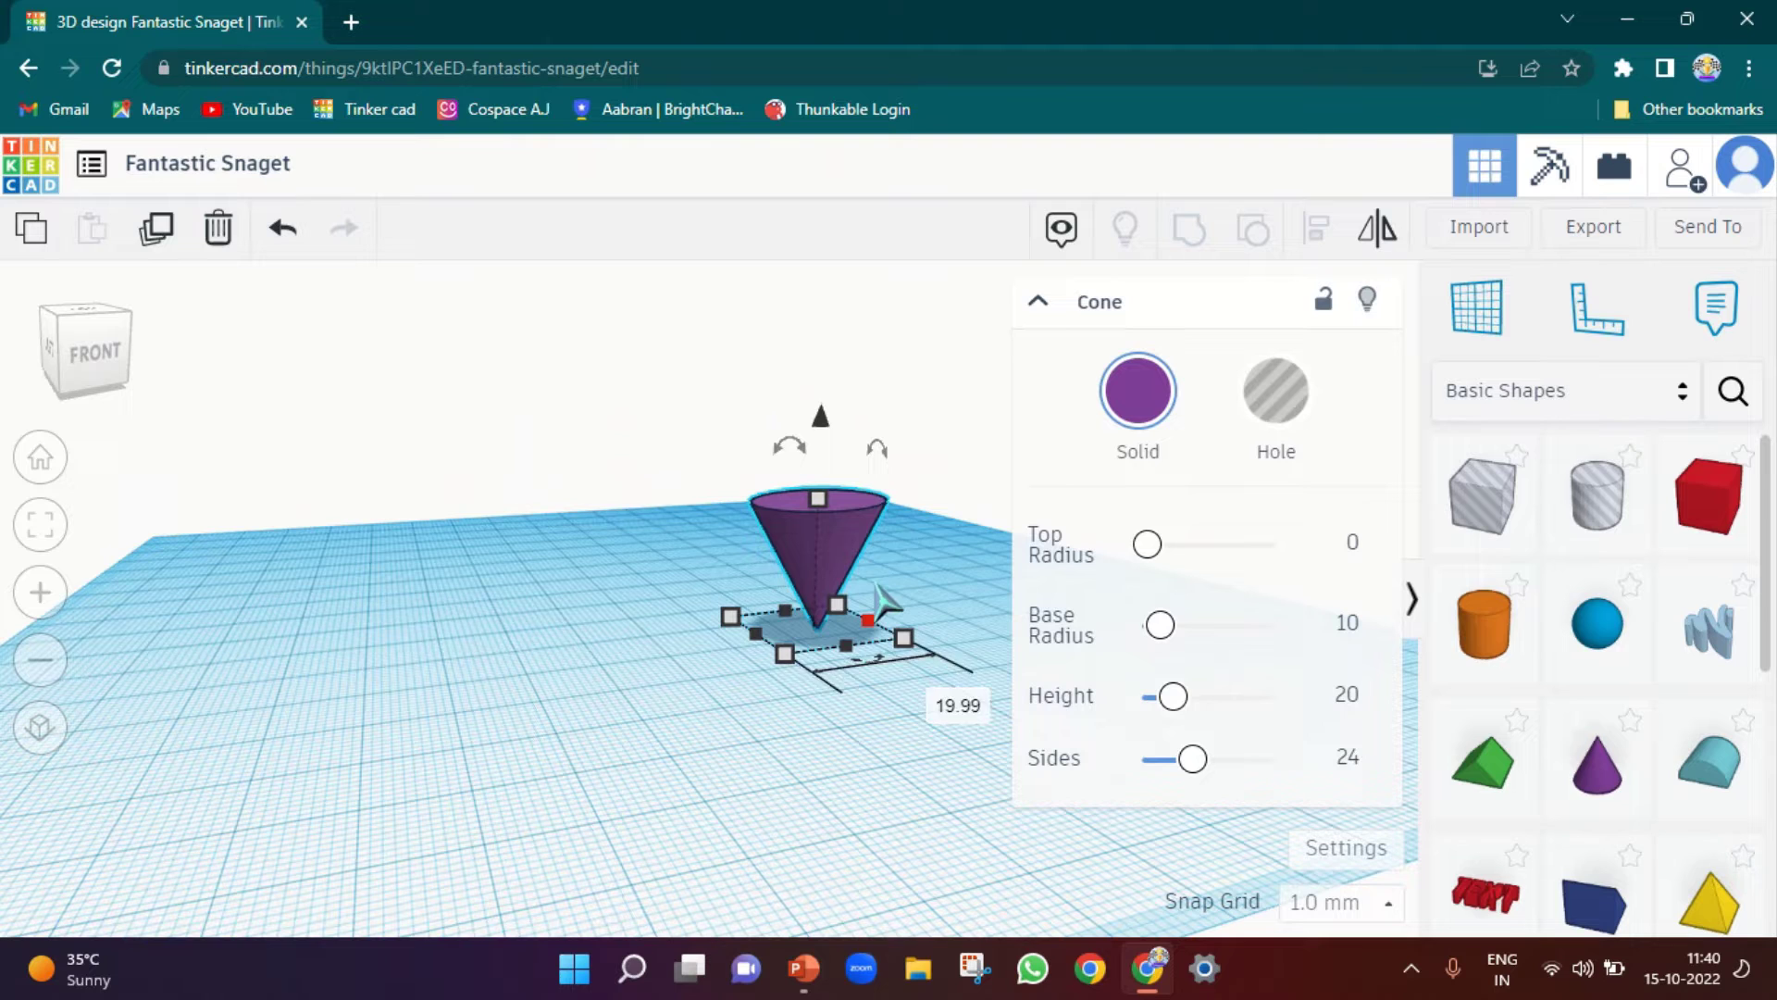
click(776, 838)
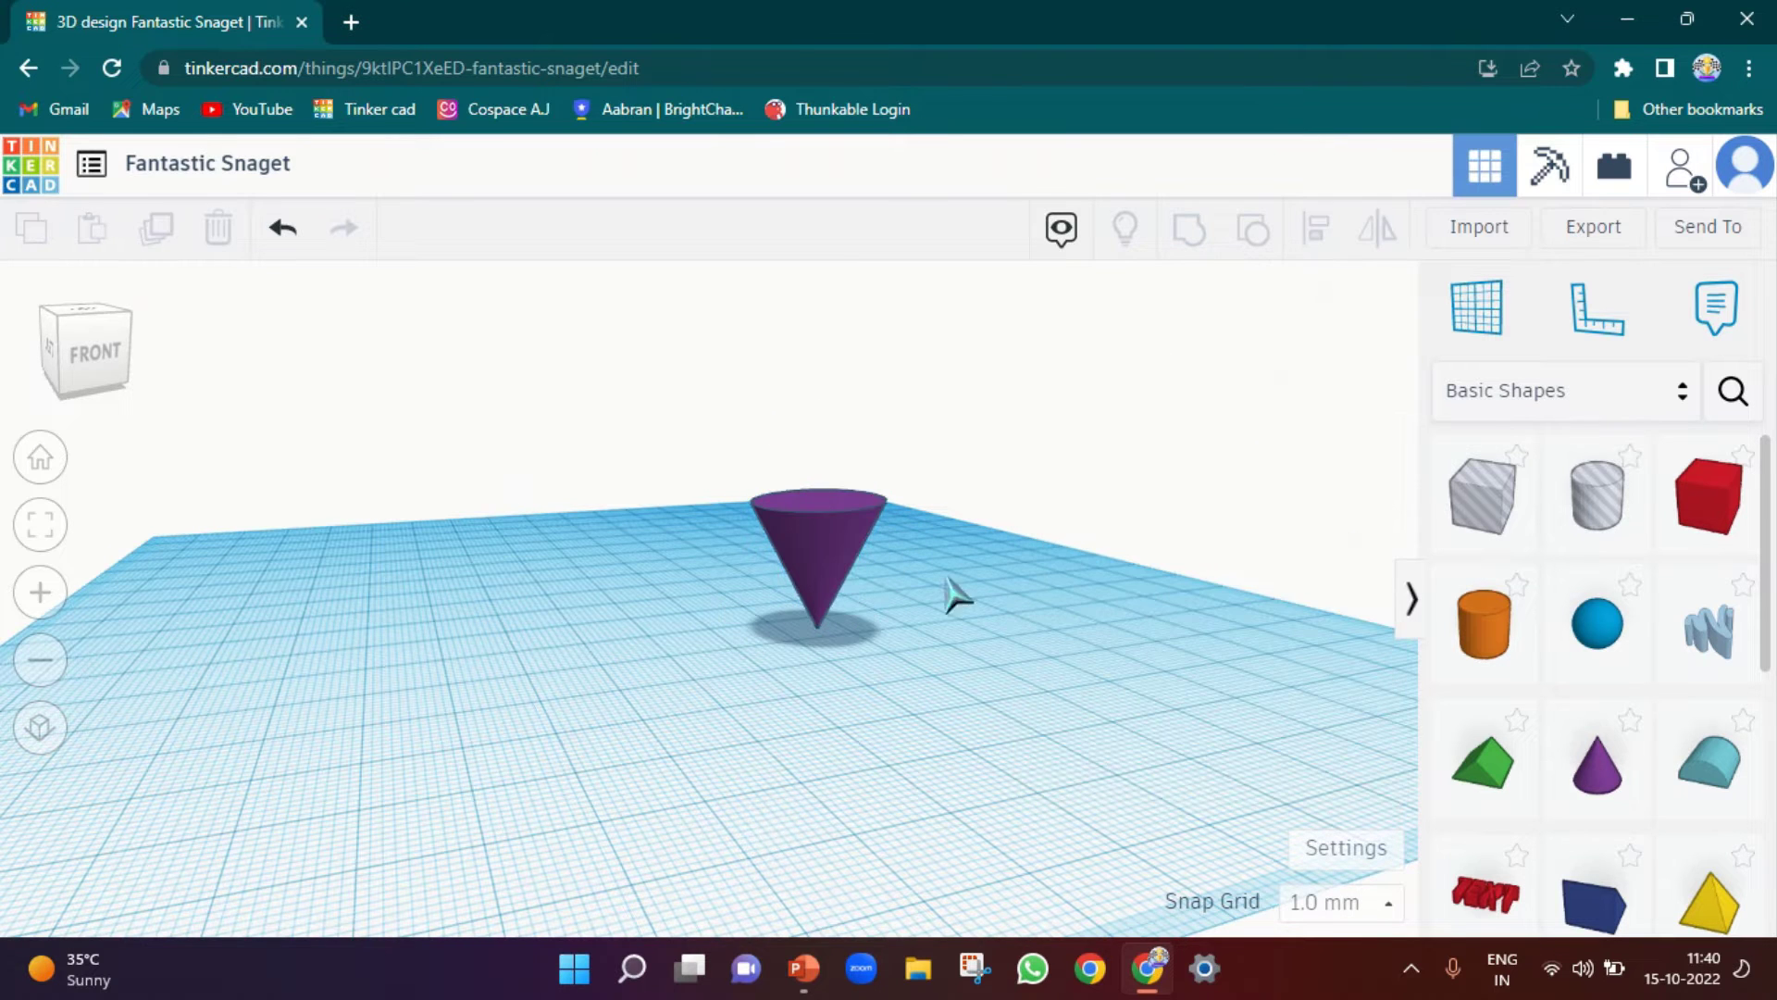
Change the cone's solid colour to the light tan preset
click(847, 548)
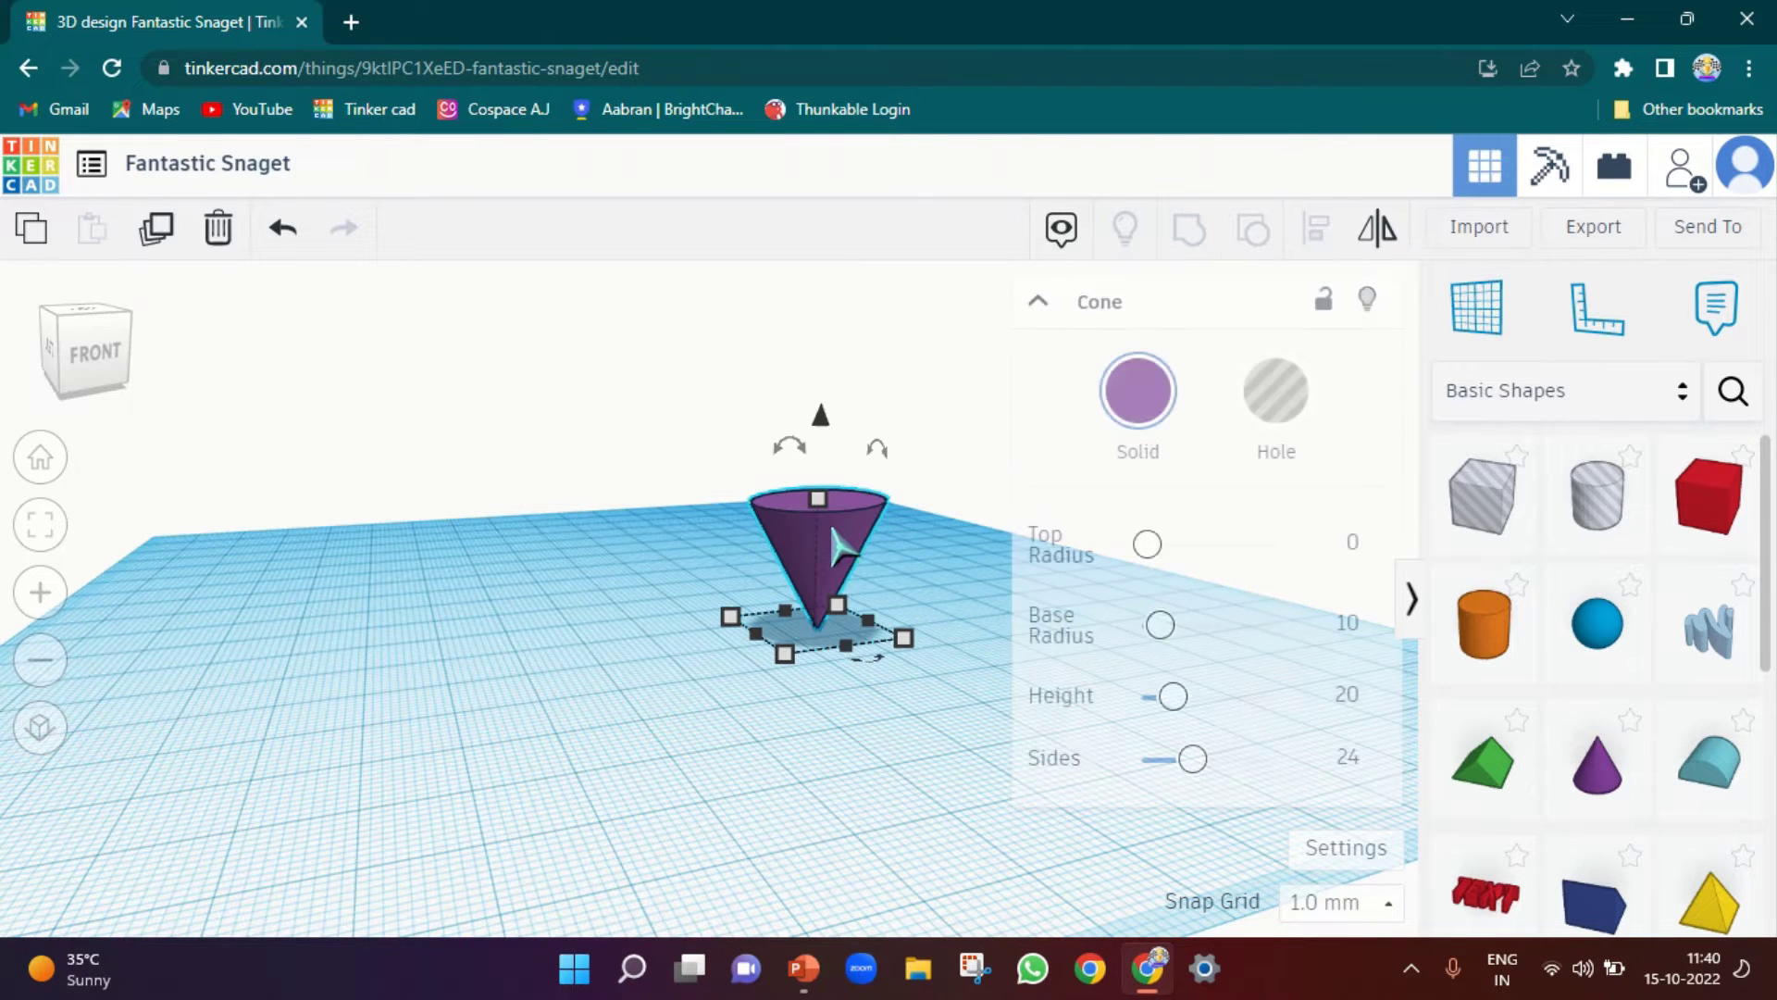
click(1129, 421)
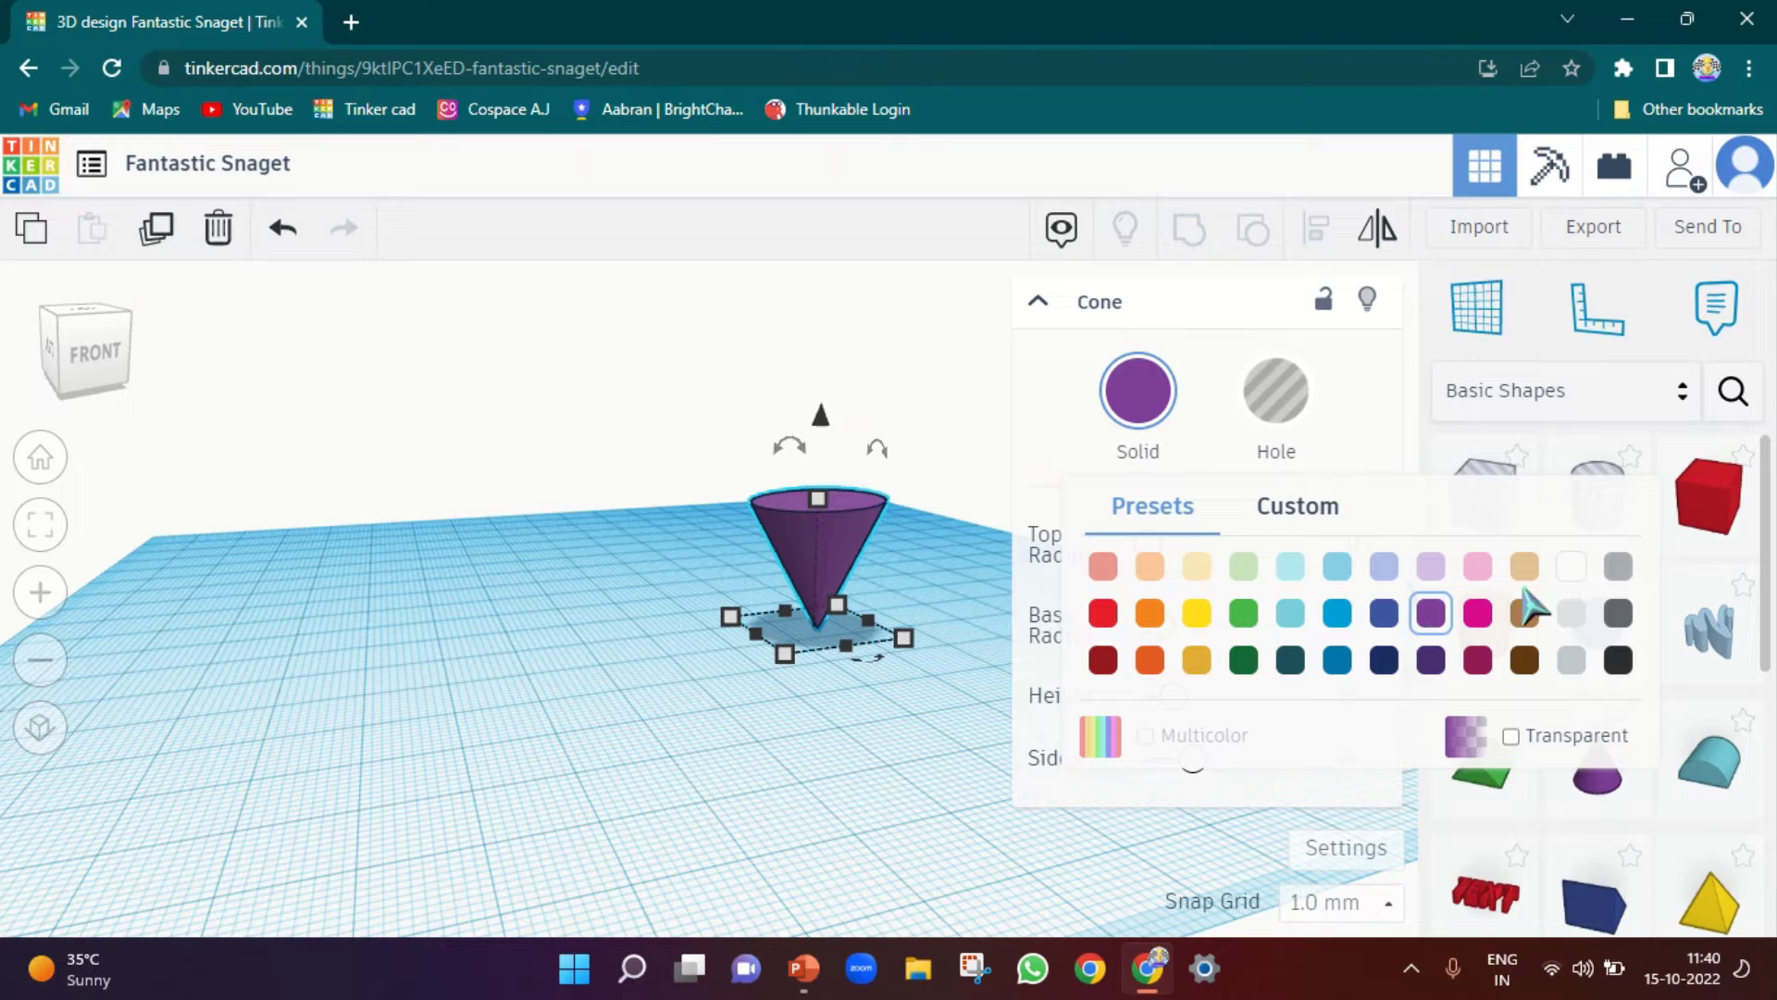
click(1525, 611)
click(1115, 387)
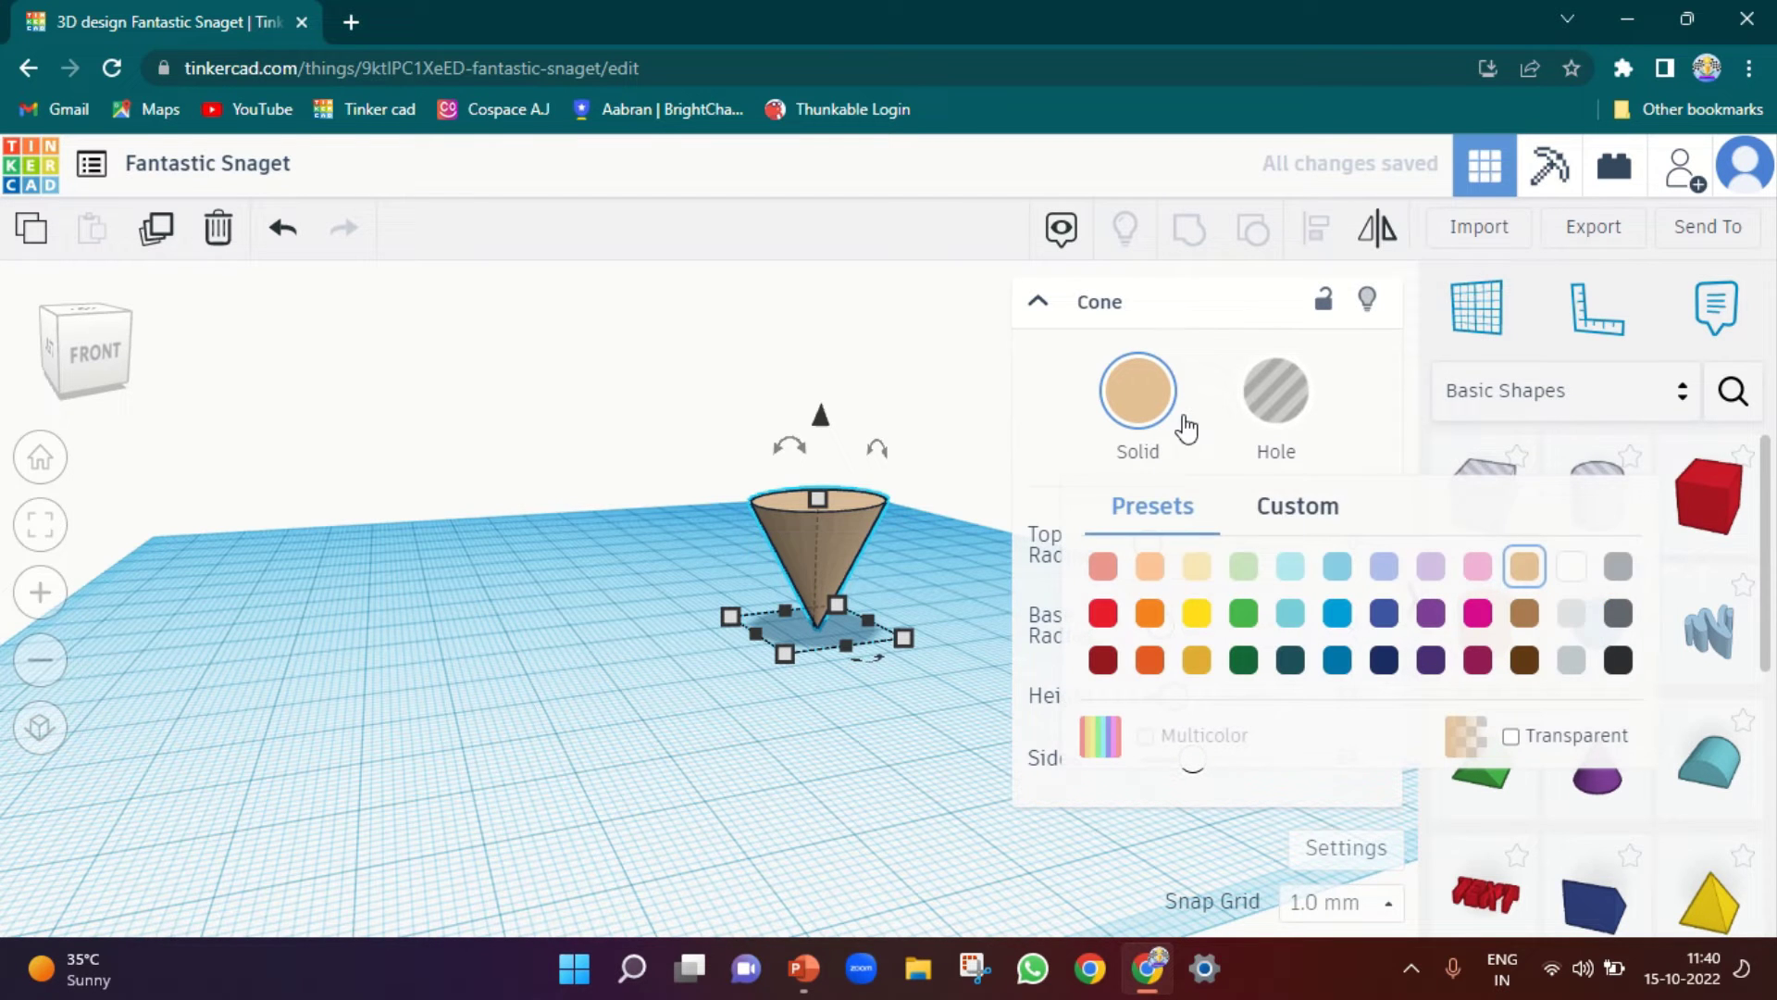
click(1525, 565)
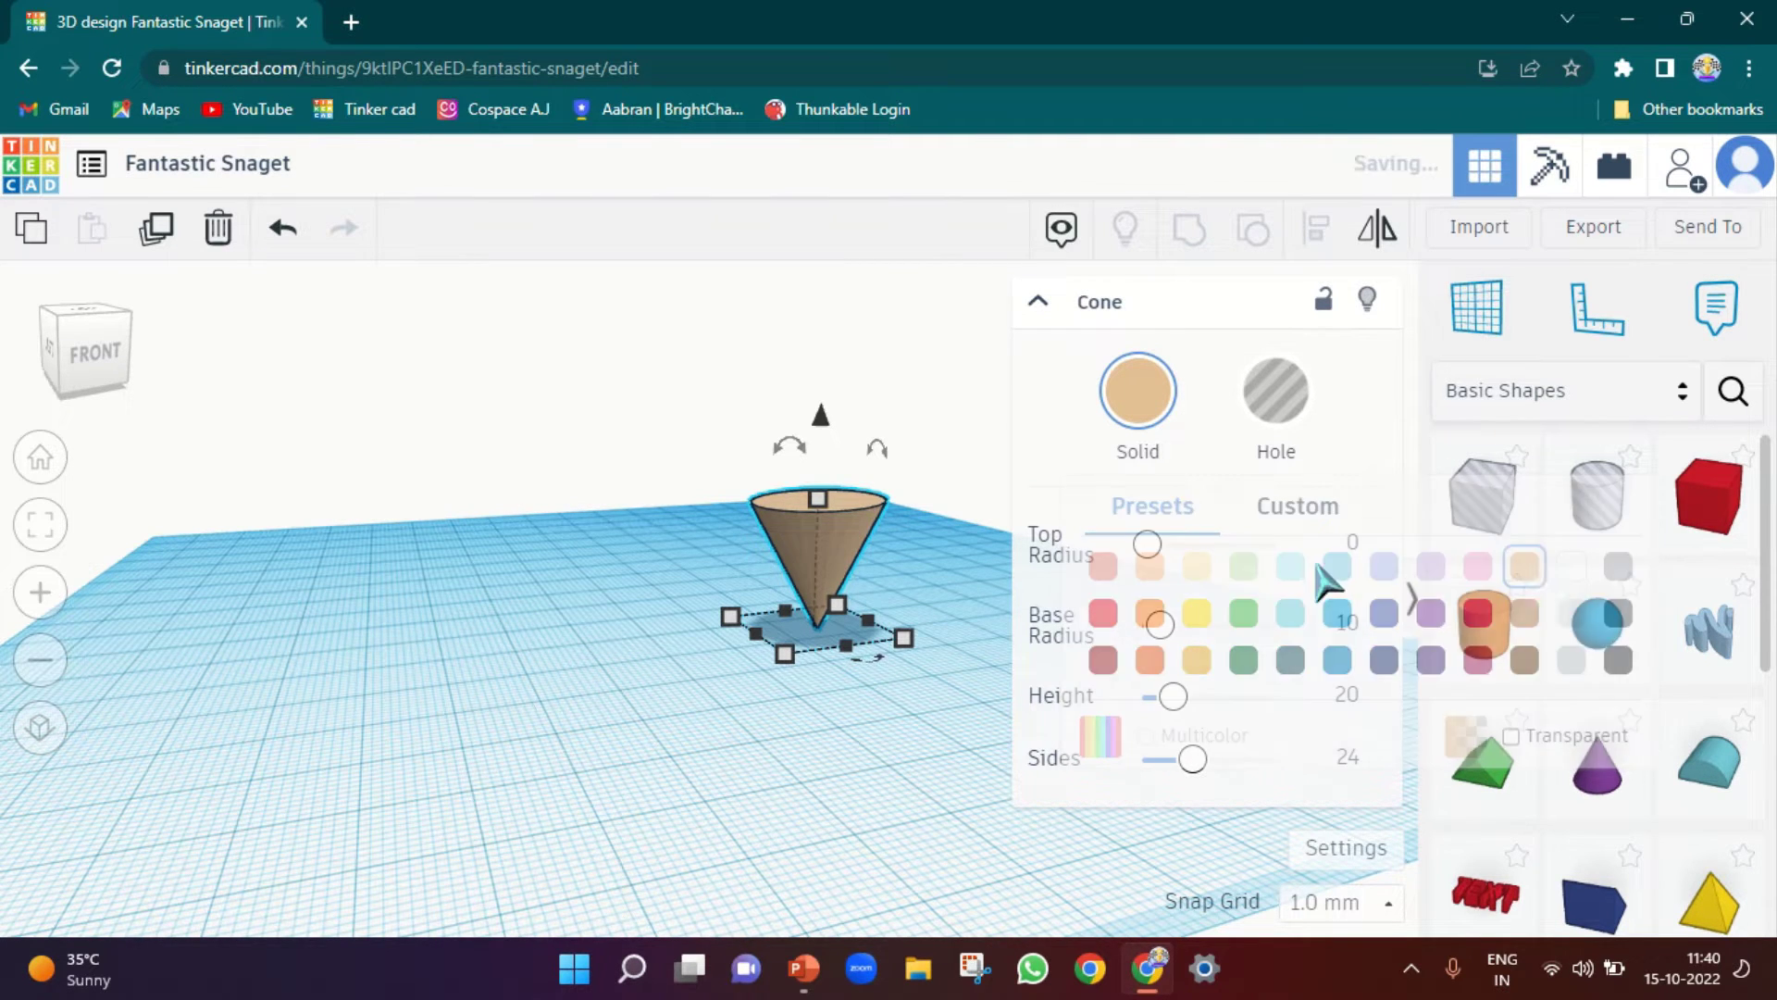
click(819, 795)
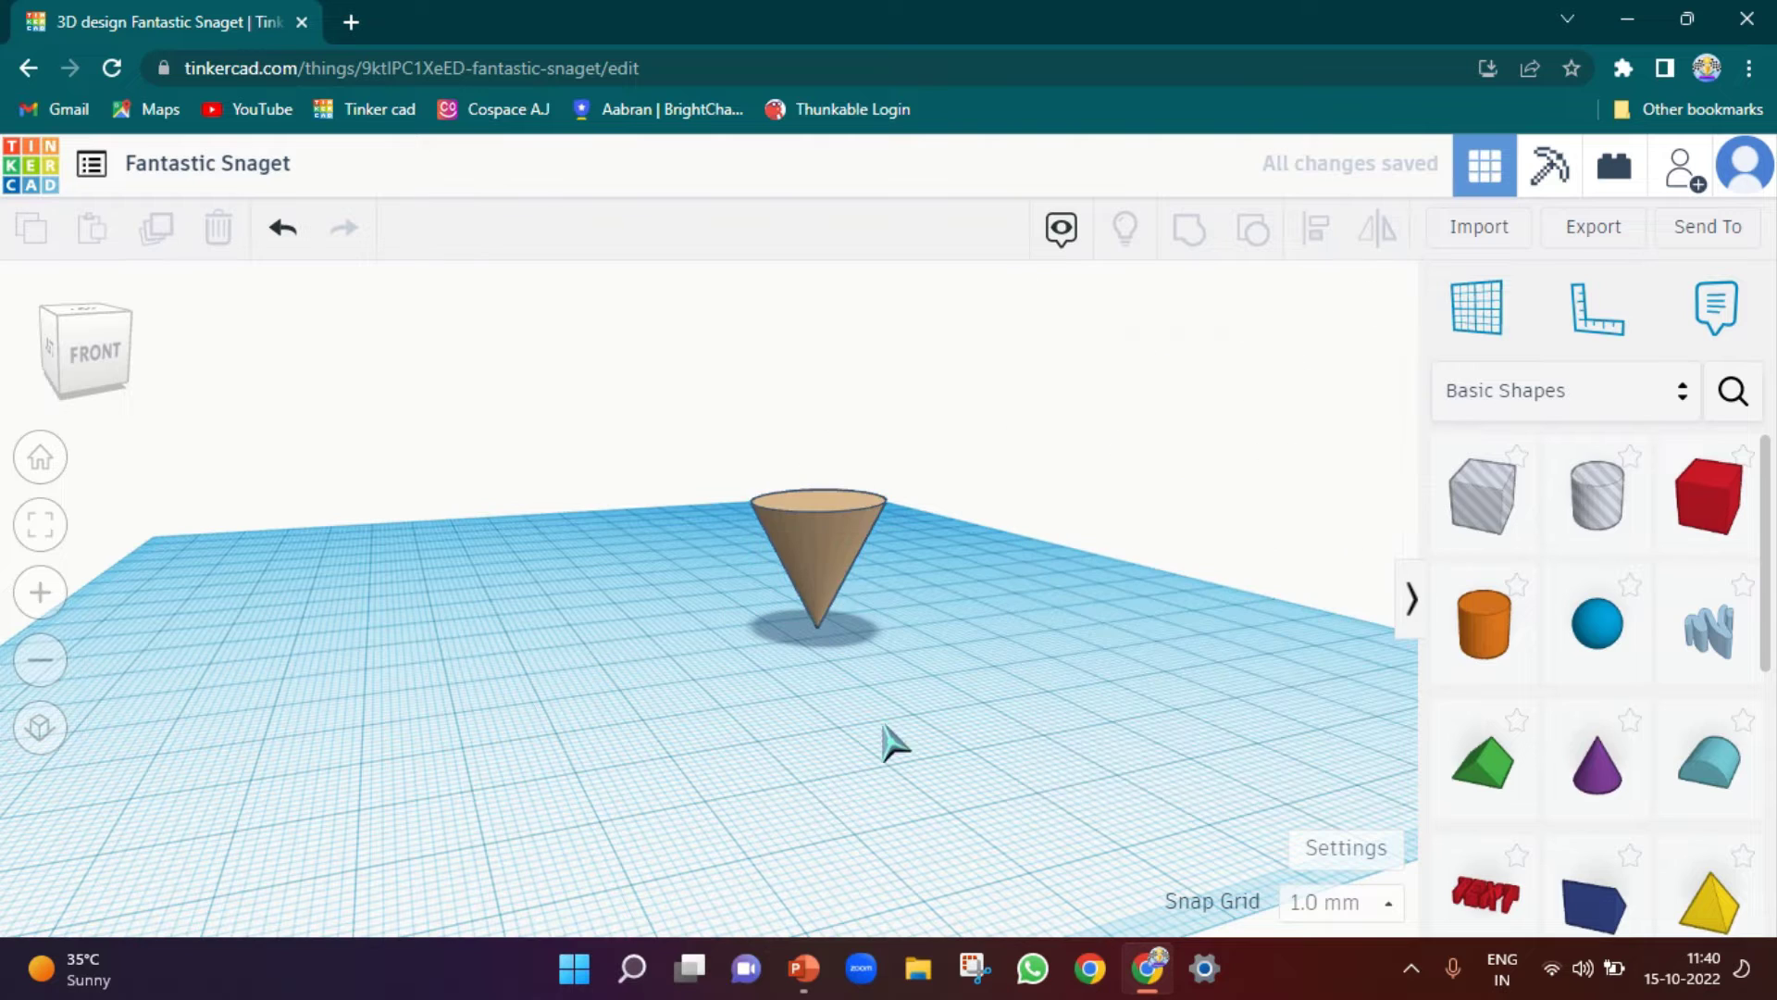
Set the cone's Top Radius to 1 to blunt its tip
click(802, 524)
mouse_move(1148, 546)
mouse_down()
mouse_move(1174, 545)
mouse_move(1148, 553)
mouse_up()
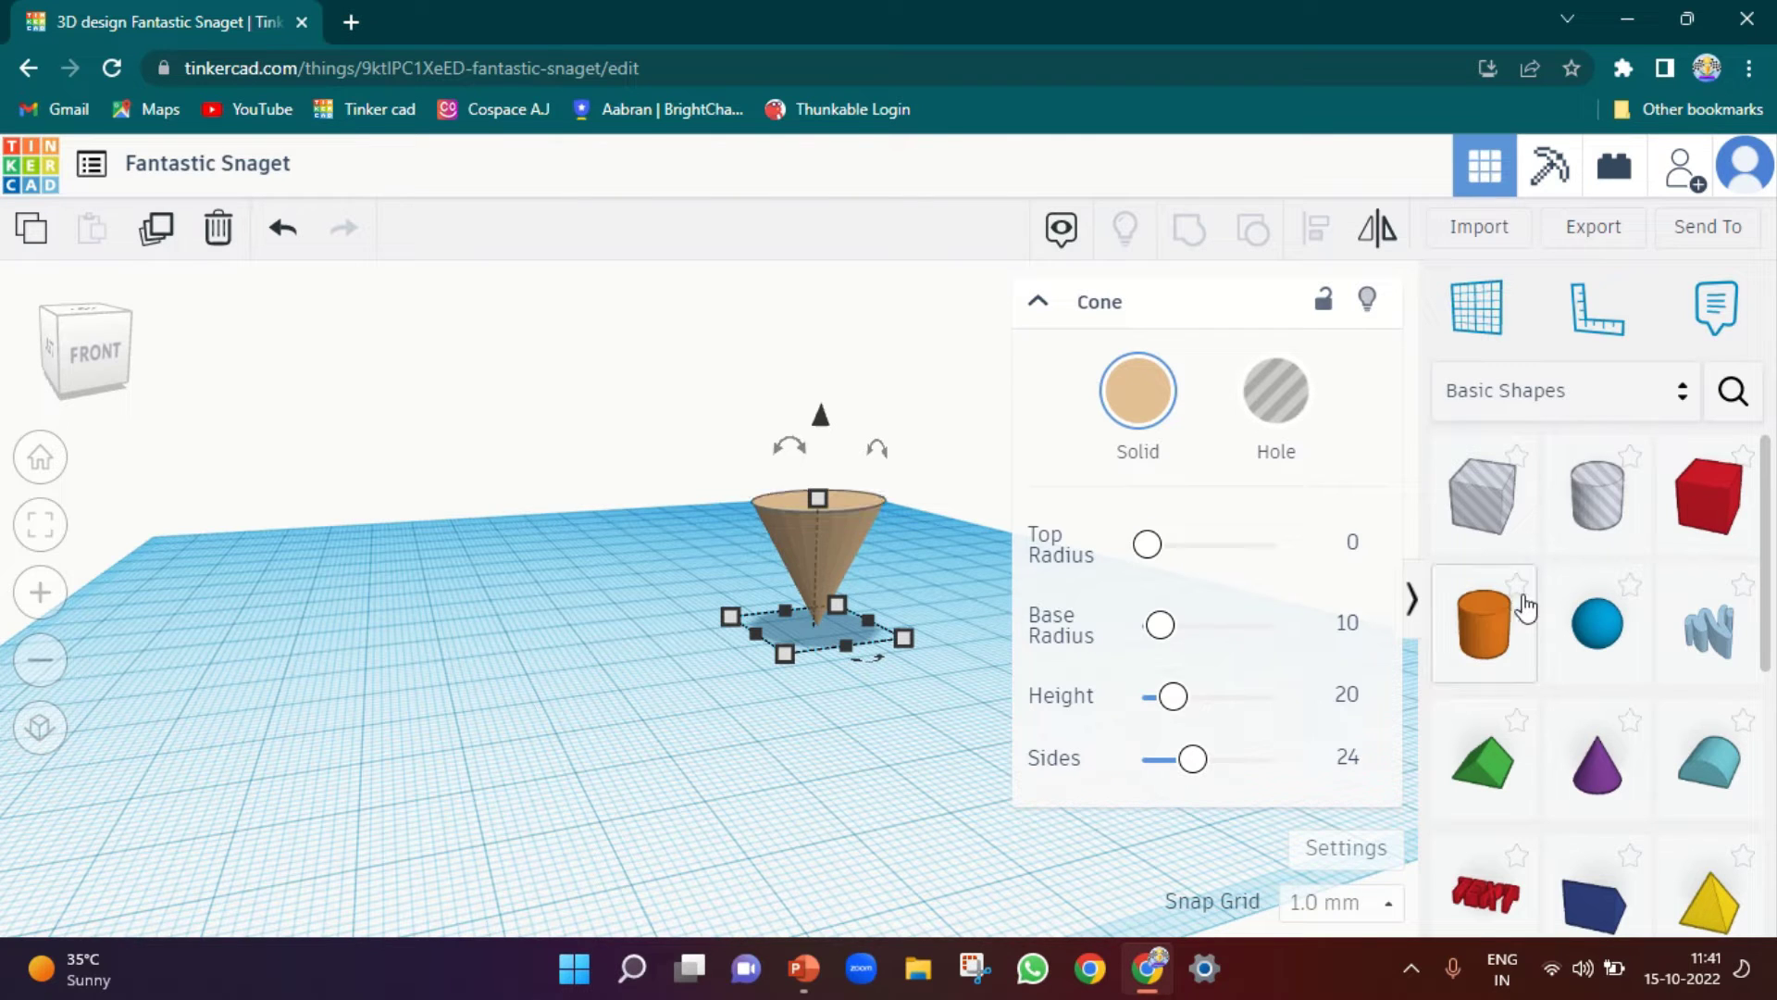
click(1355, 541)
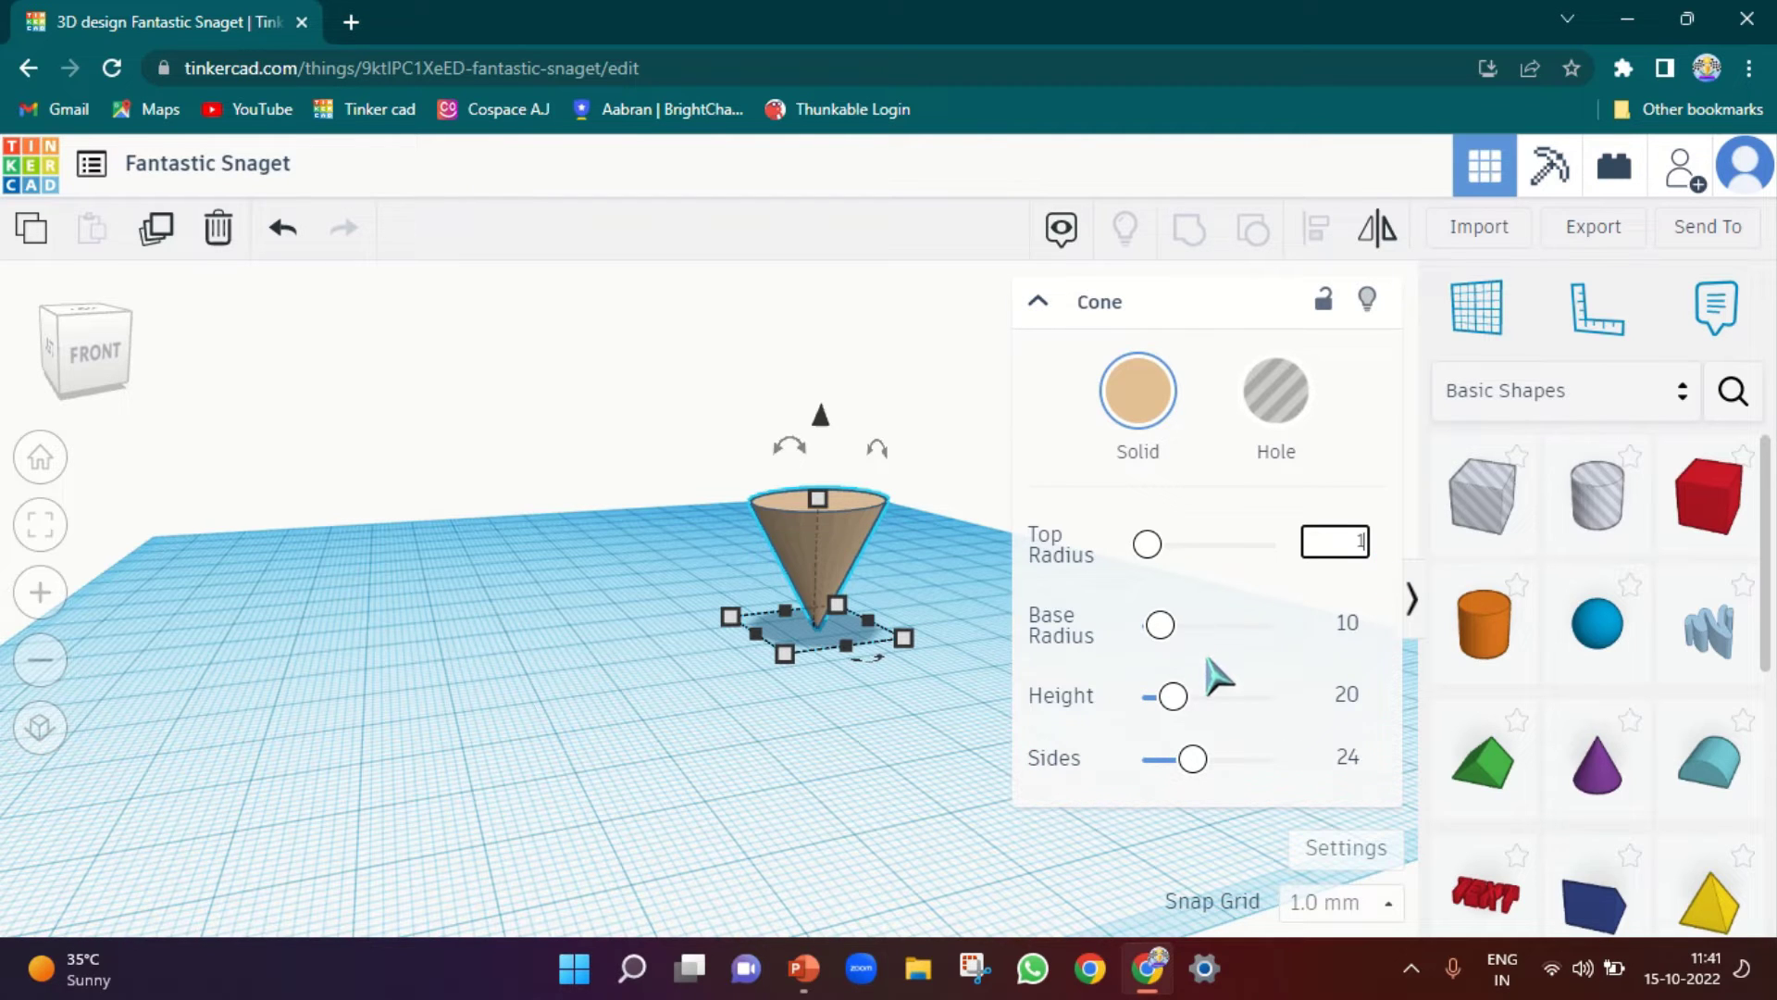
click(1215, 488)
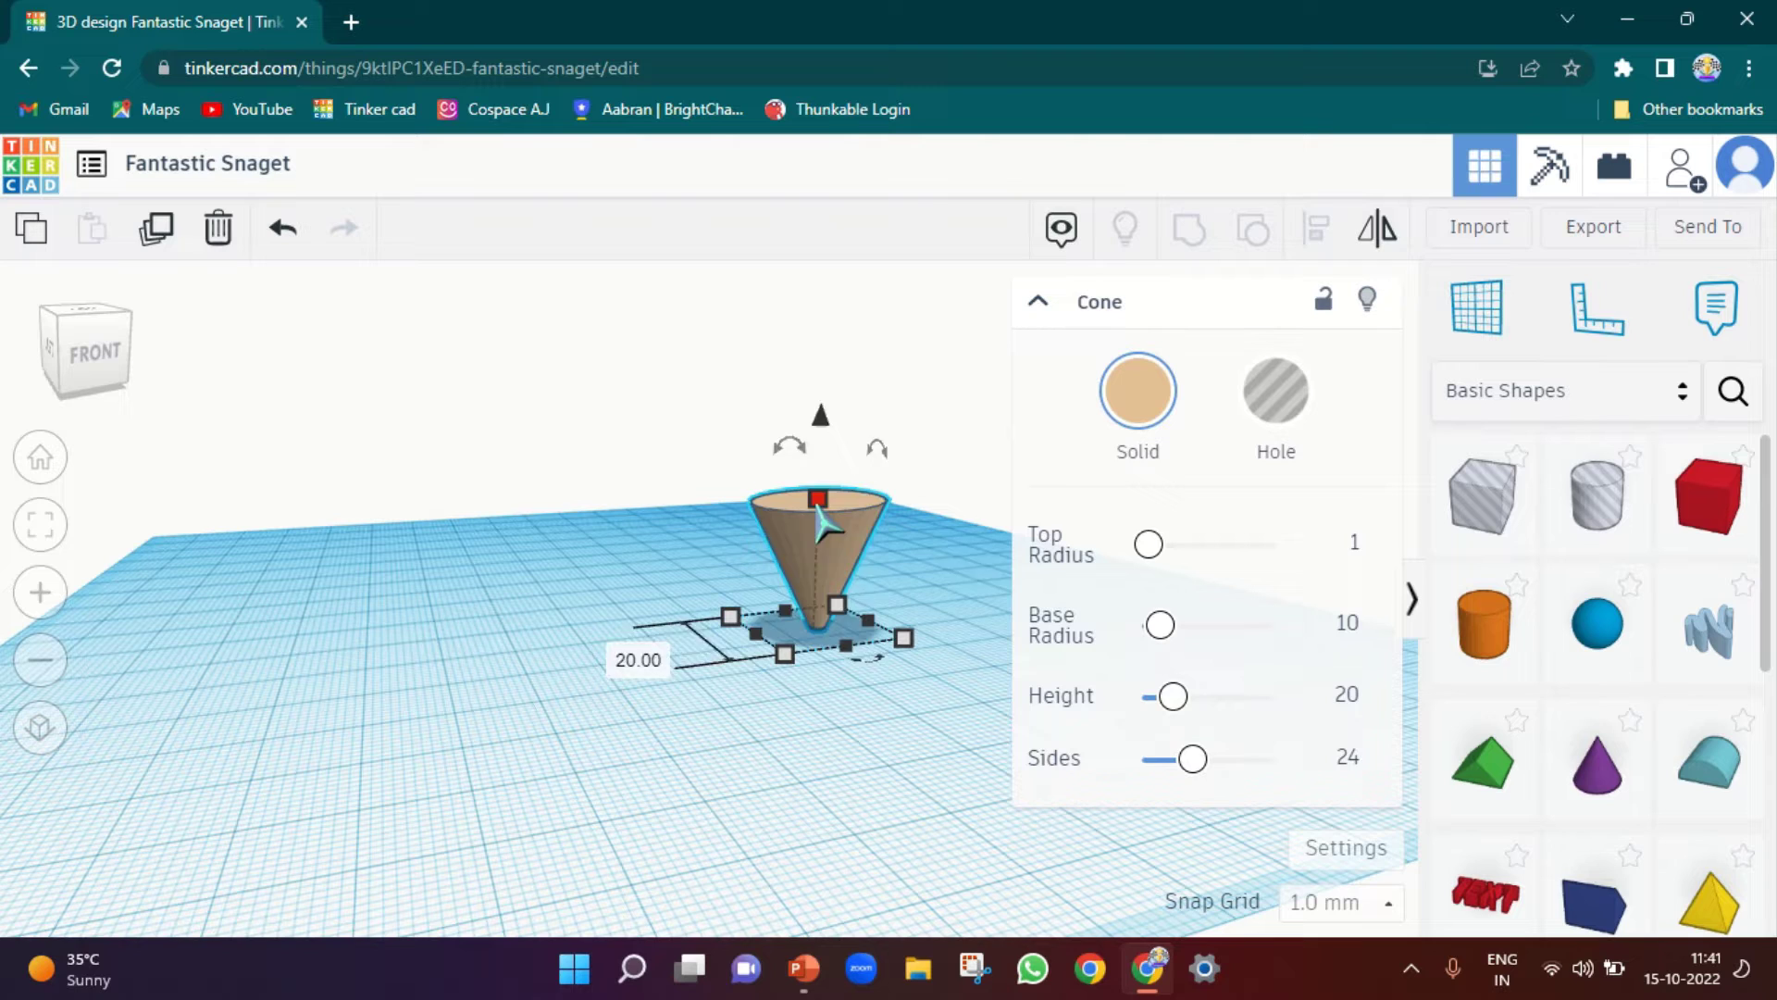
Stretch the cone's height to about 27 mm and widen its Base Radius to about 13.2
drag(819, 514, 818, 465)
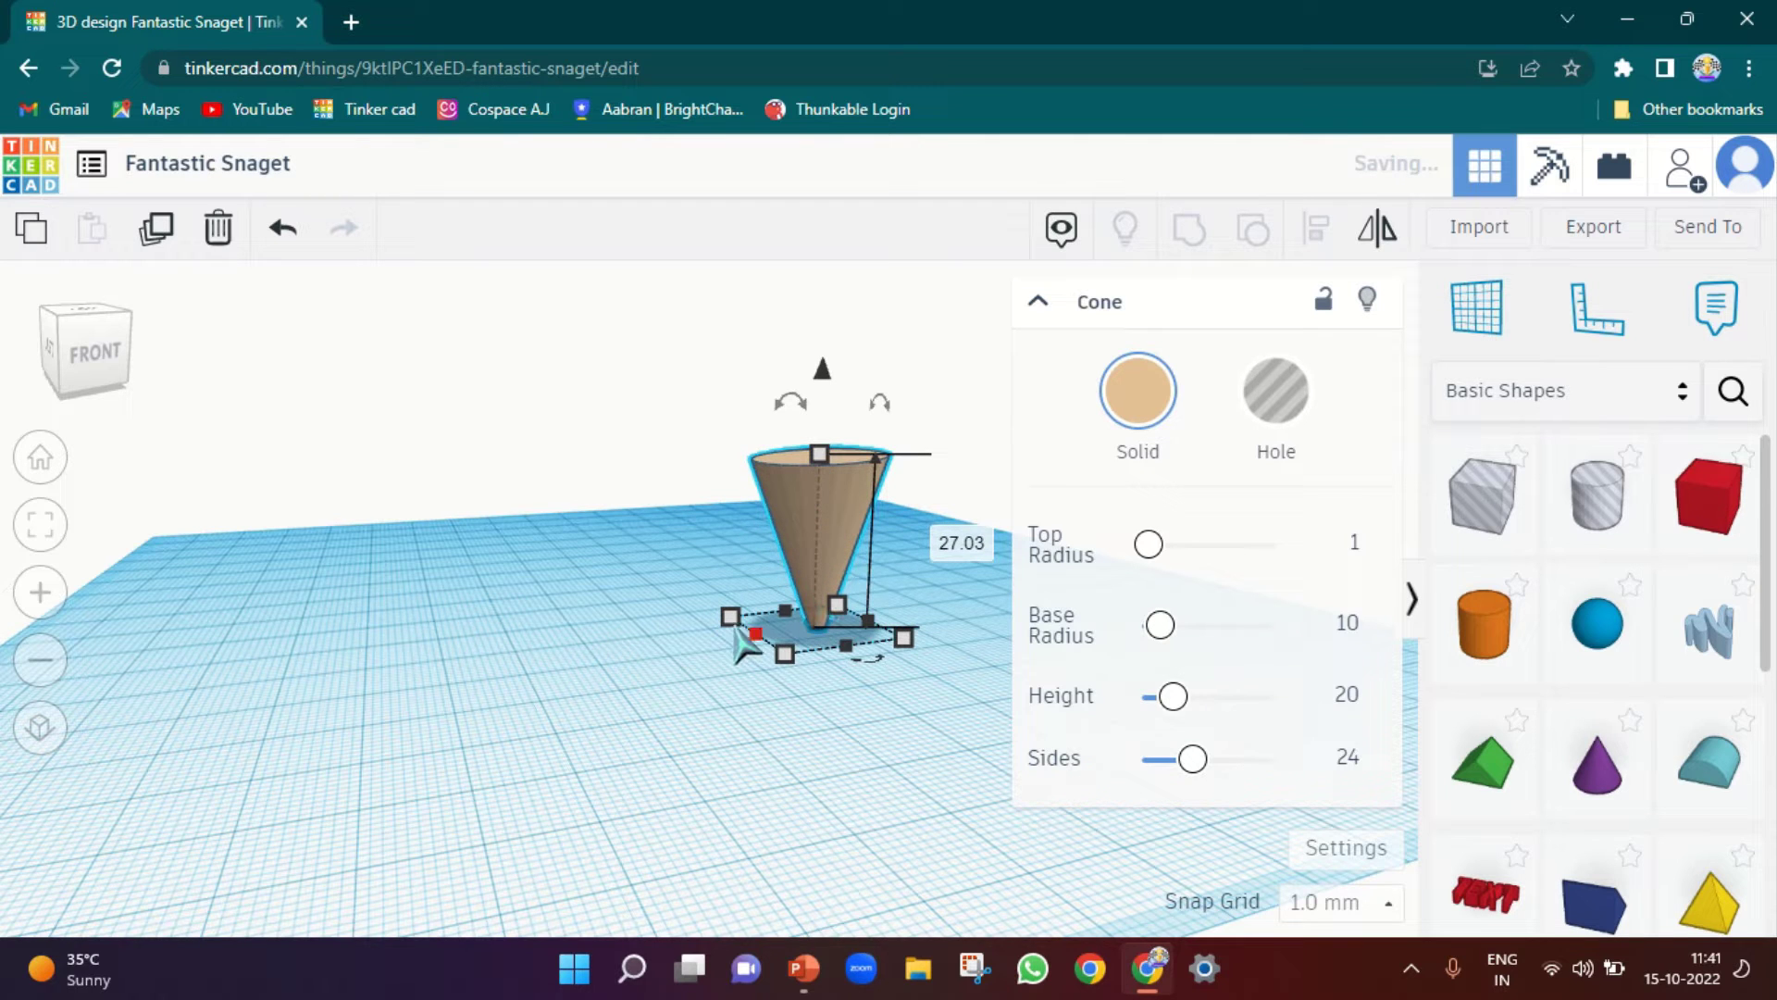
mouse_move(1148, 626)
mouse_down()
mouse_move(1190, 623)
mouse_move(1145, 627)
mouse_move(1163, 626)
mouse_up()
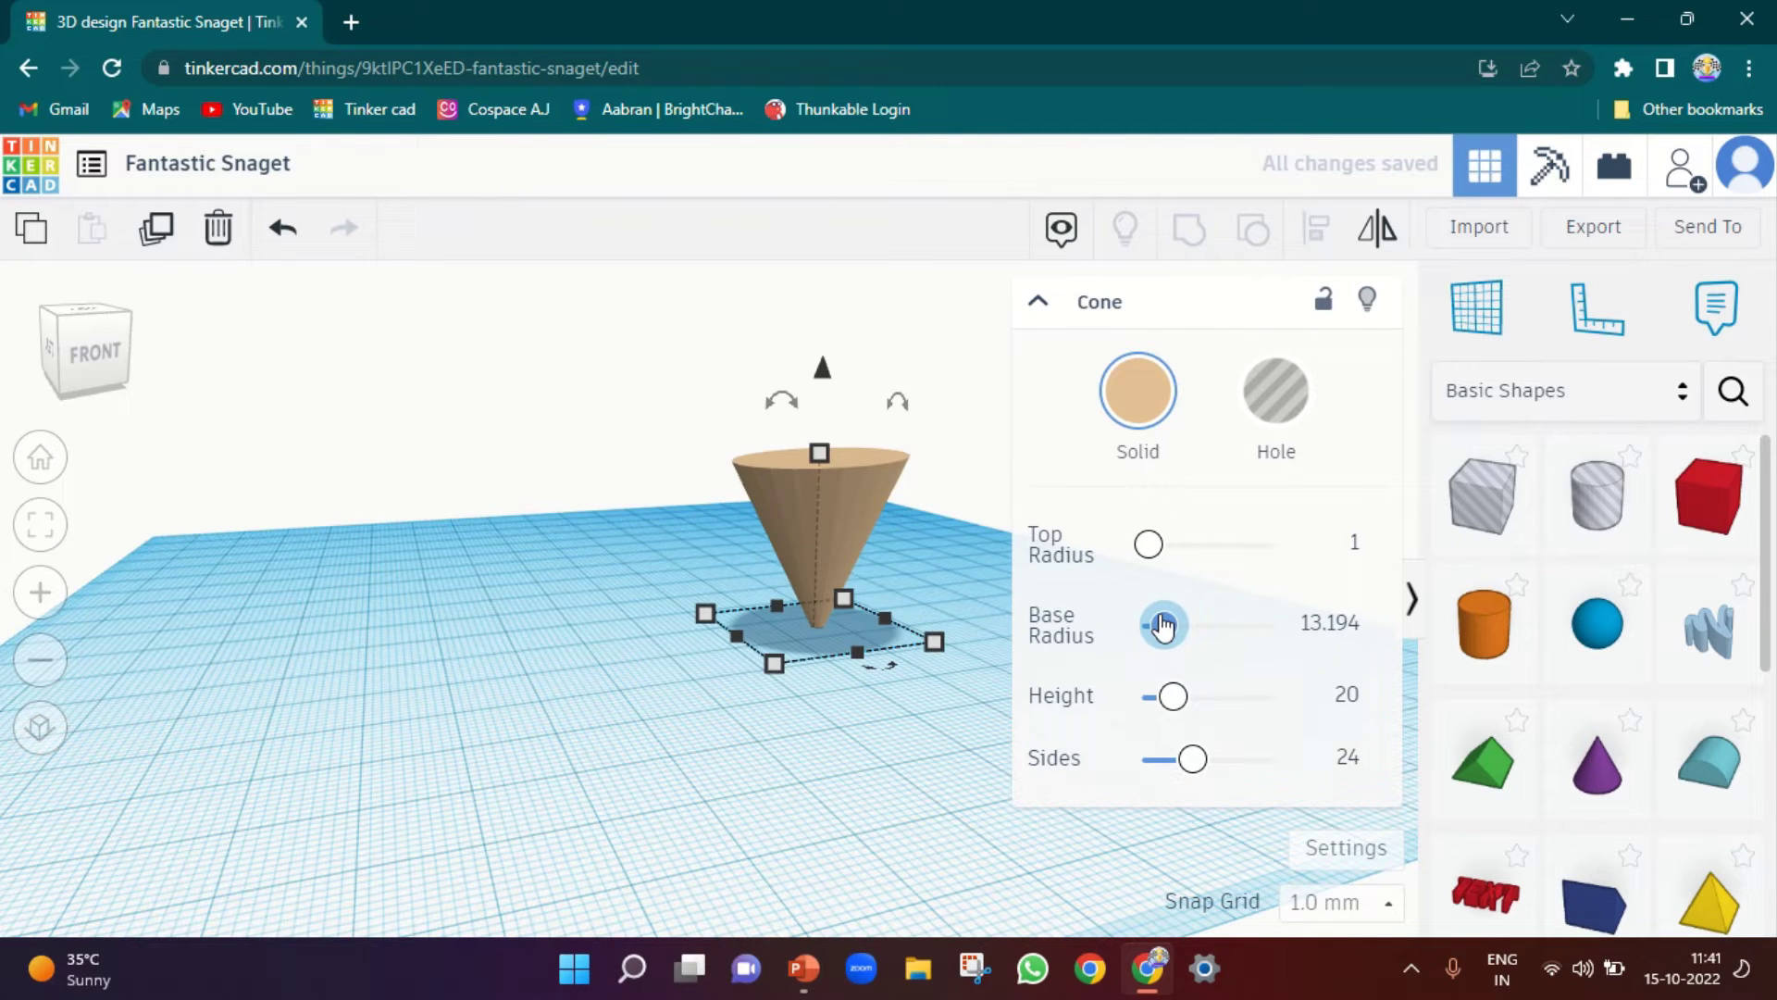
Try the cone's Base Radius at about 7.4 and set it back to about 13.2
drag(1164, 626, 1156, 625)
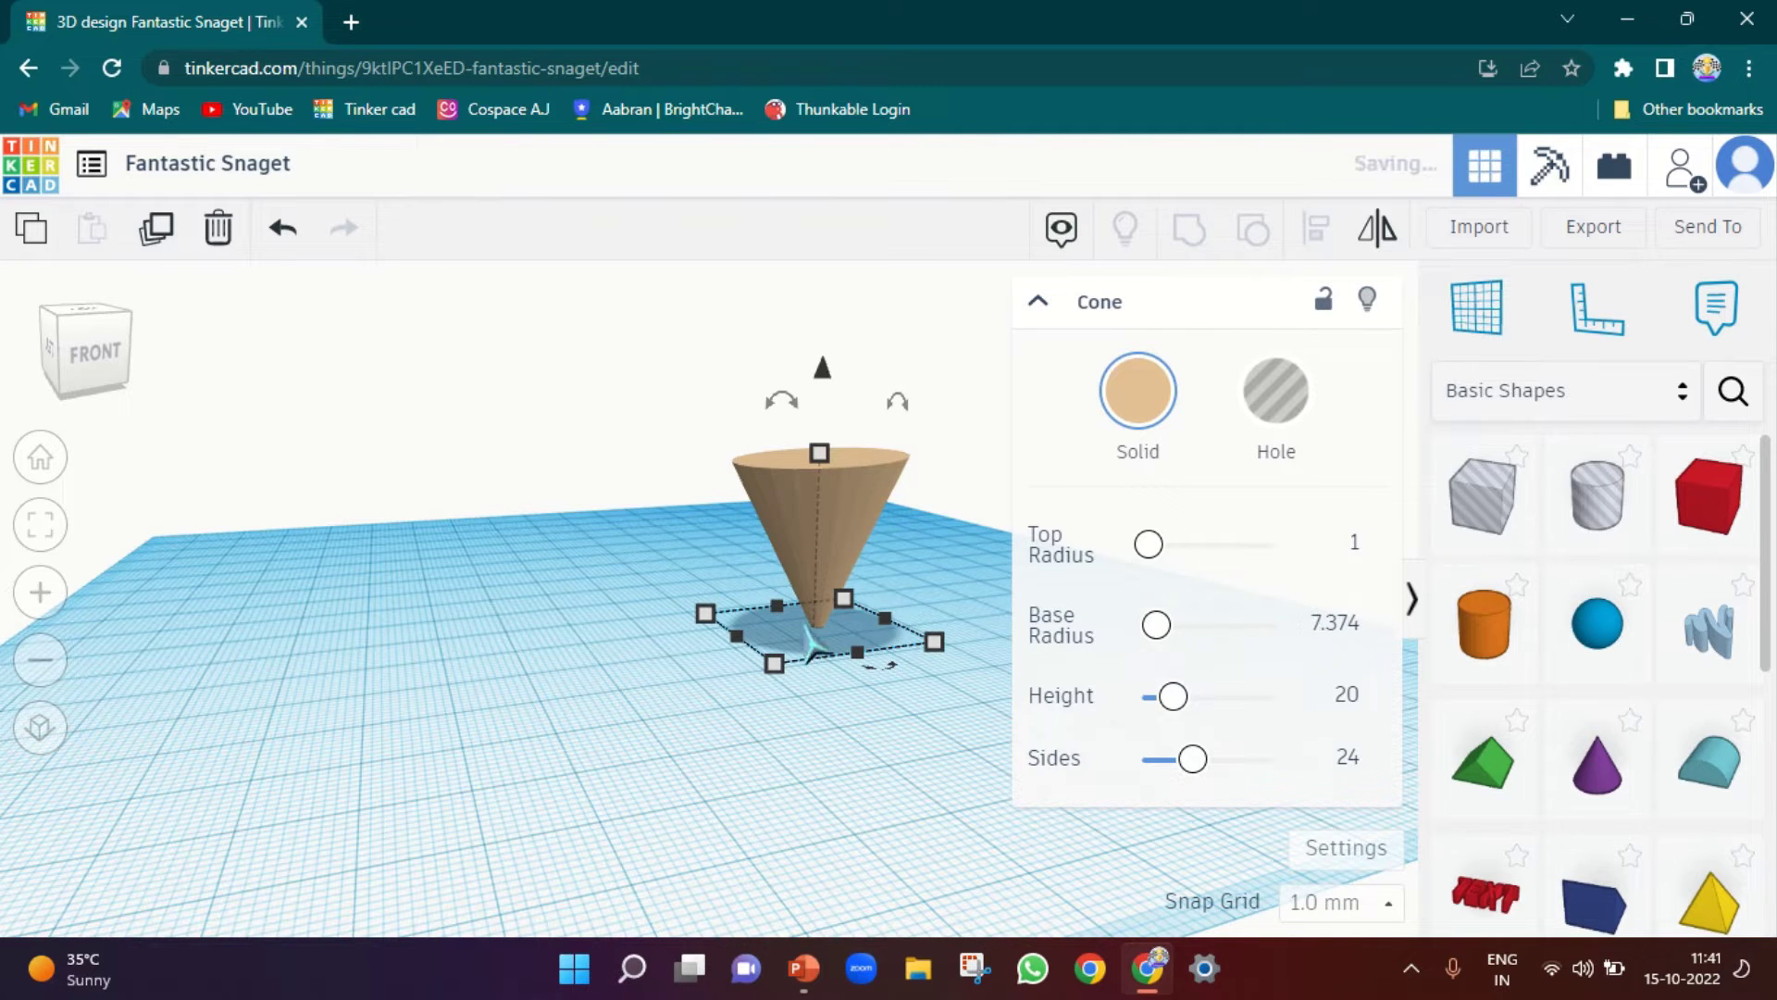
click(667, 714)
right_drag(647, 722, 838, 745)
click(829, 655)
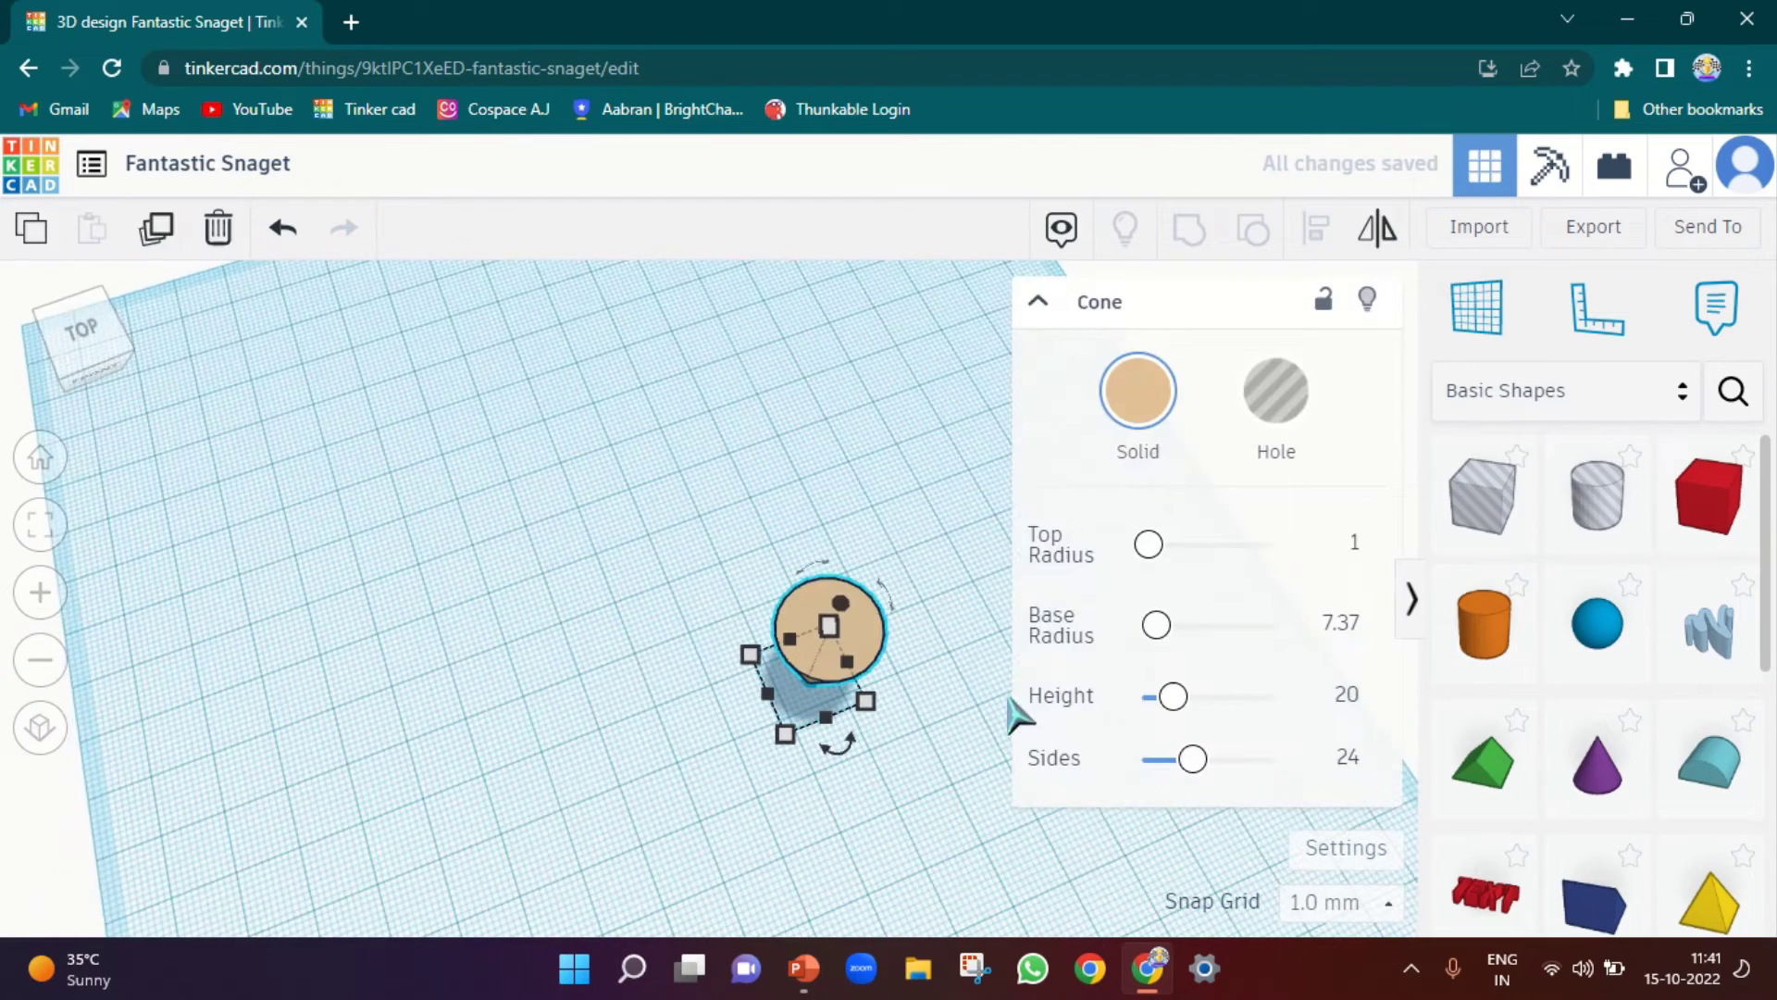
drag(1159, 627, 1174, 641)
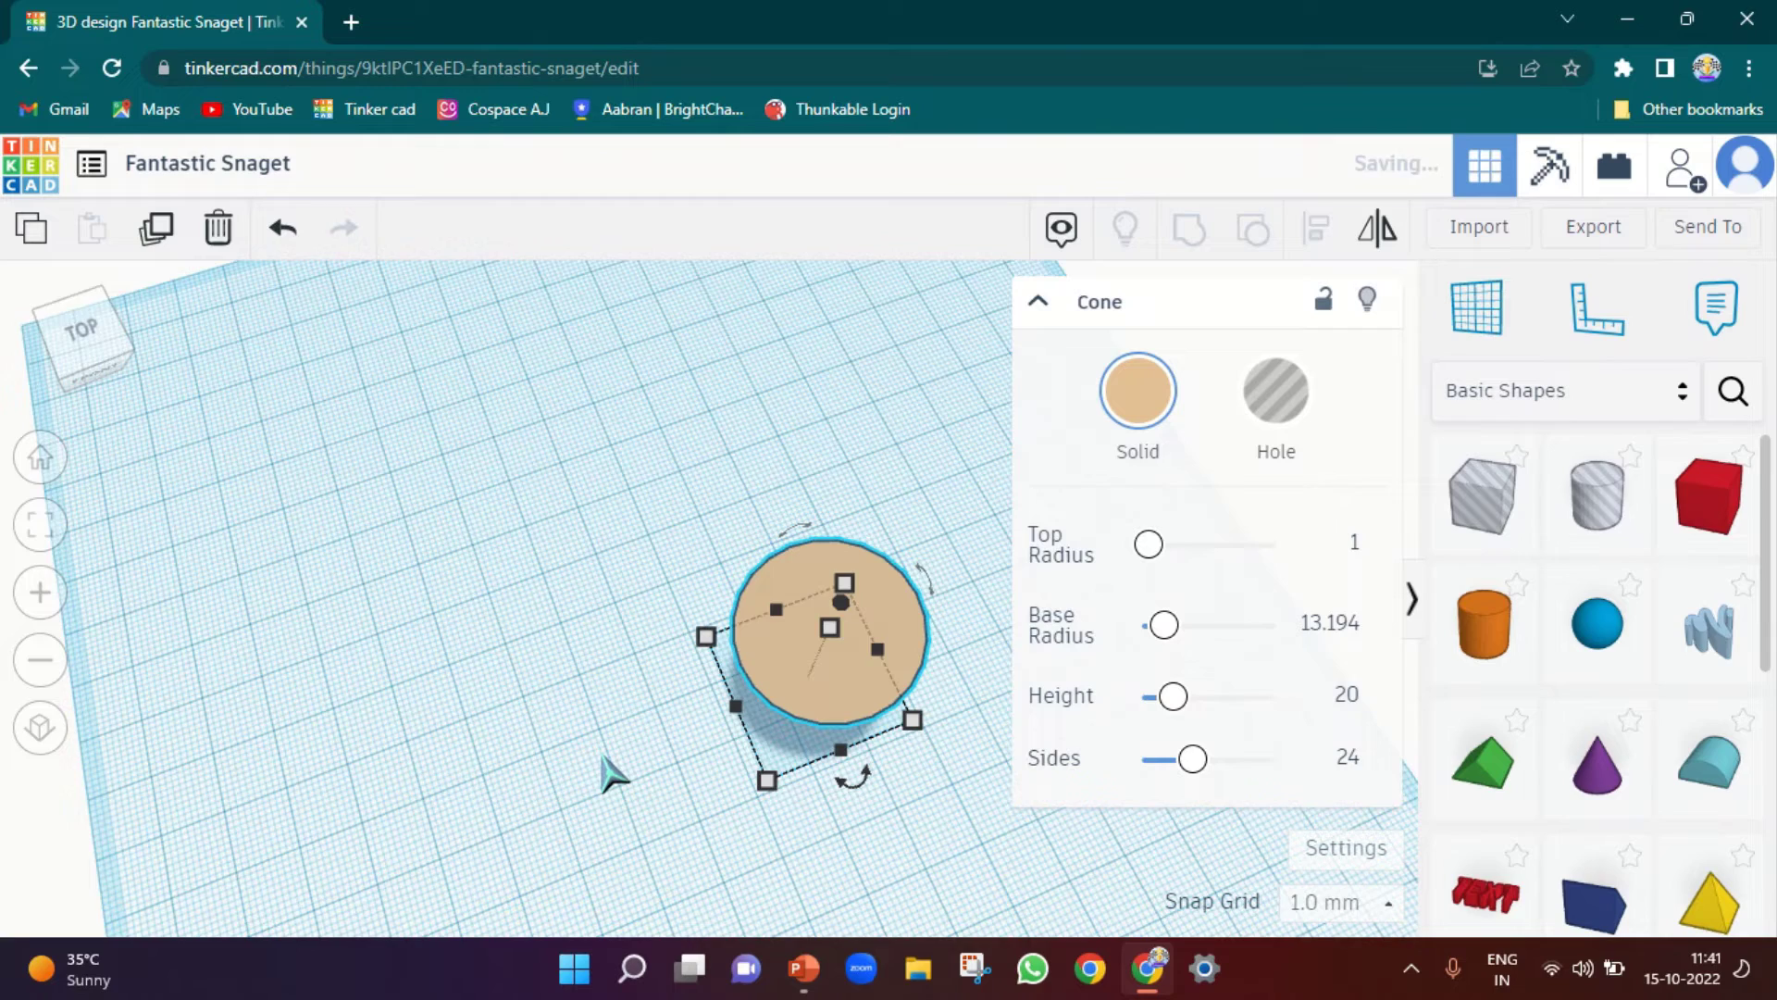
right_drag(615, 770, 468, 690)
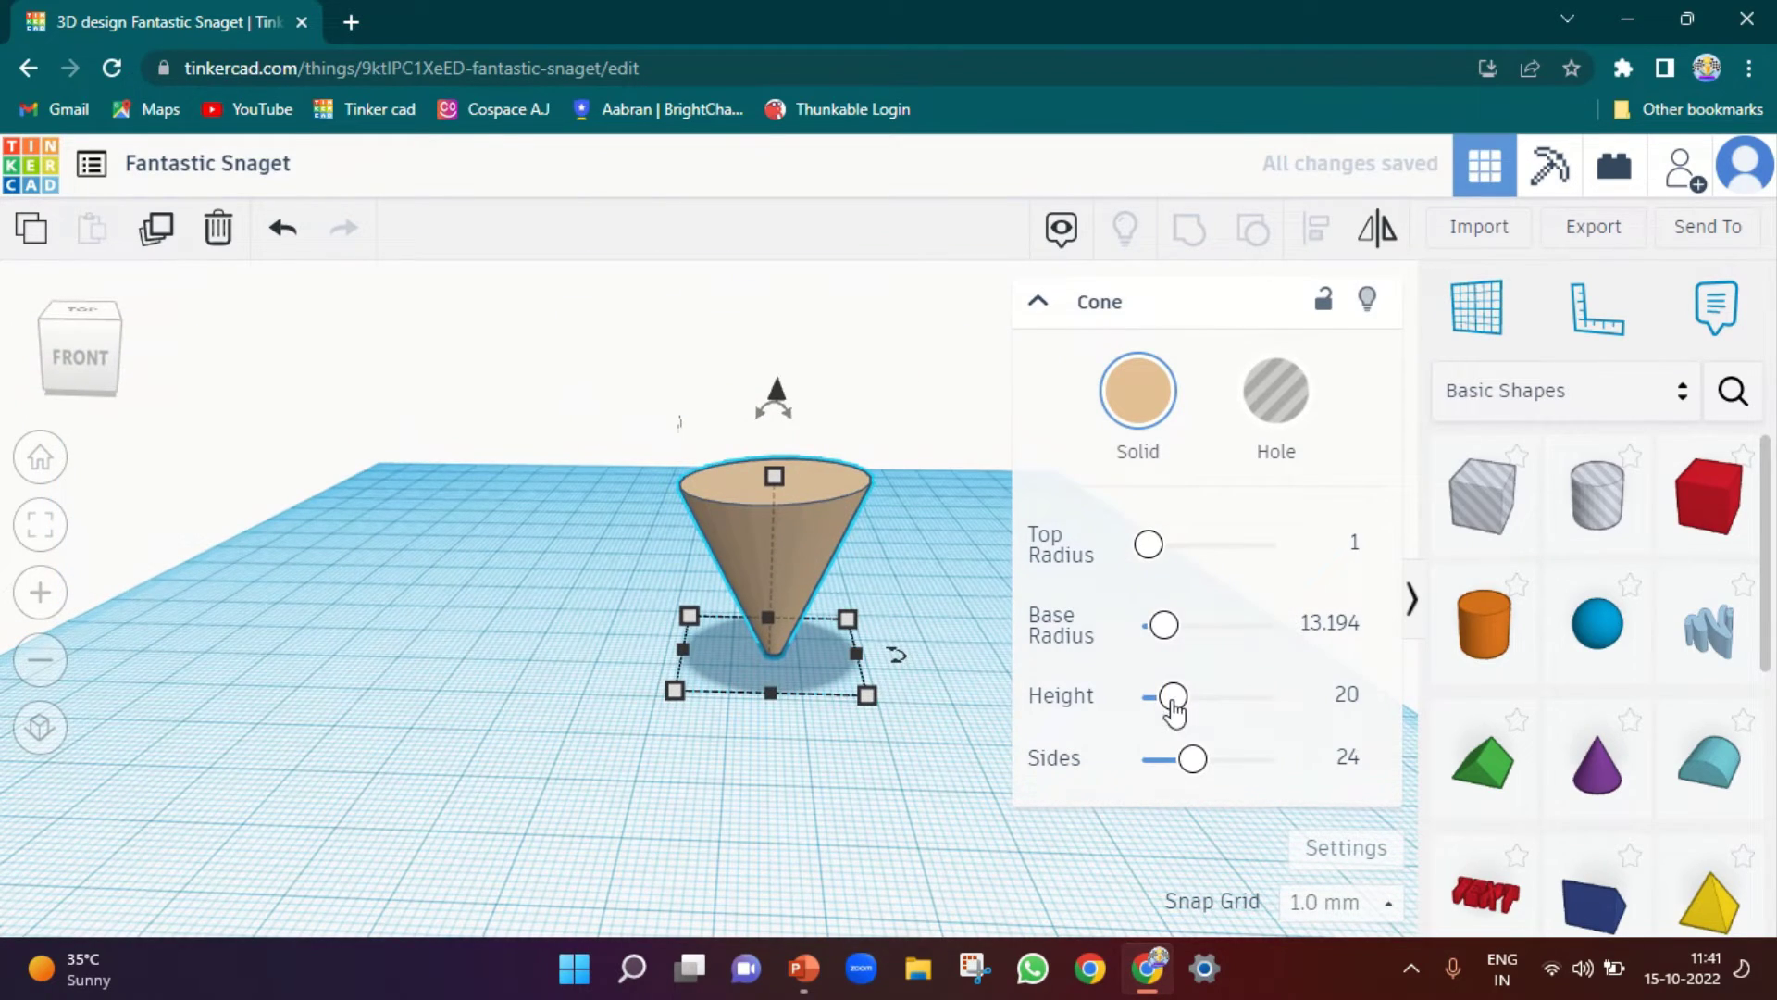
click(944, 834)
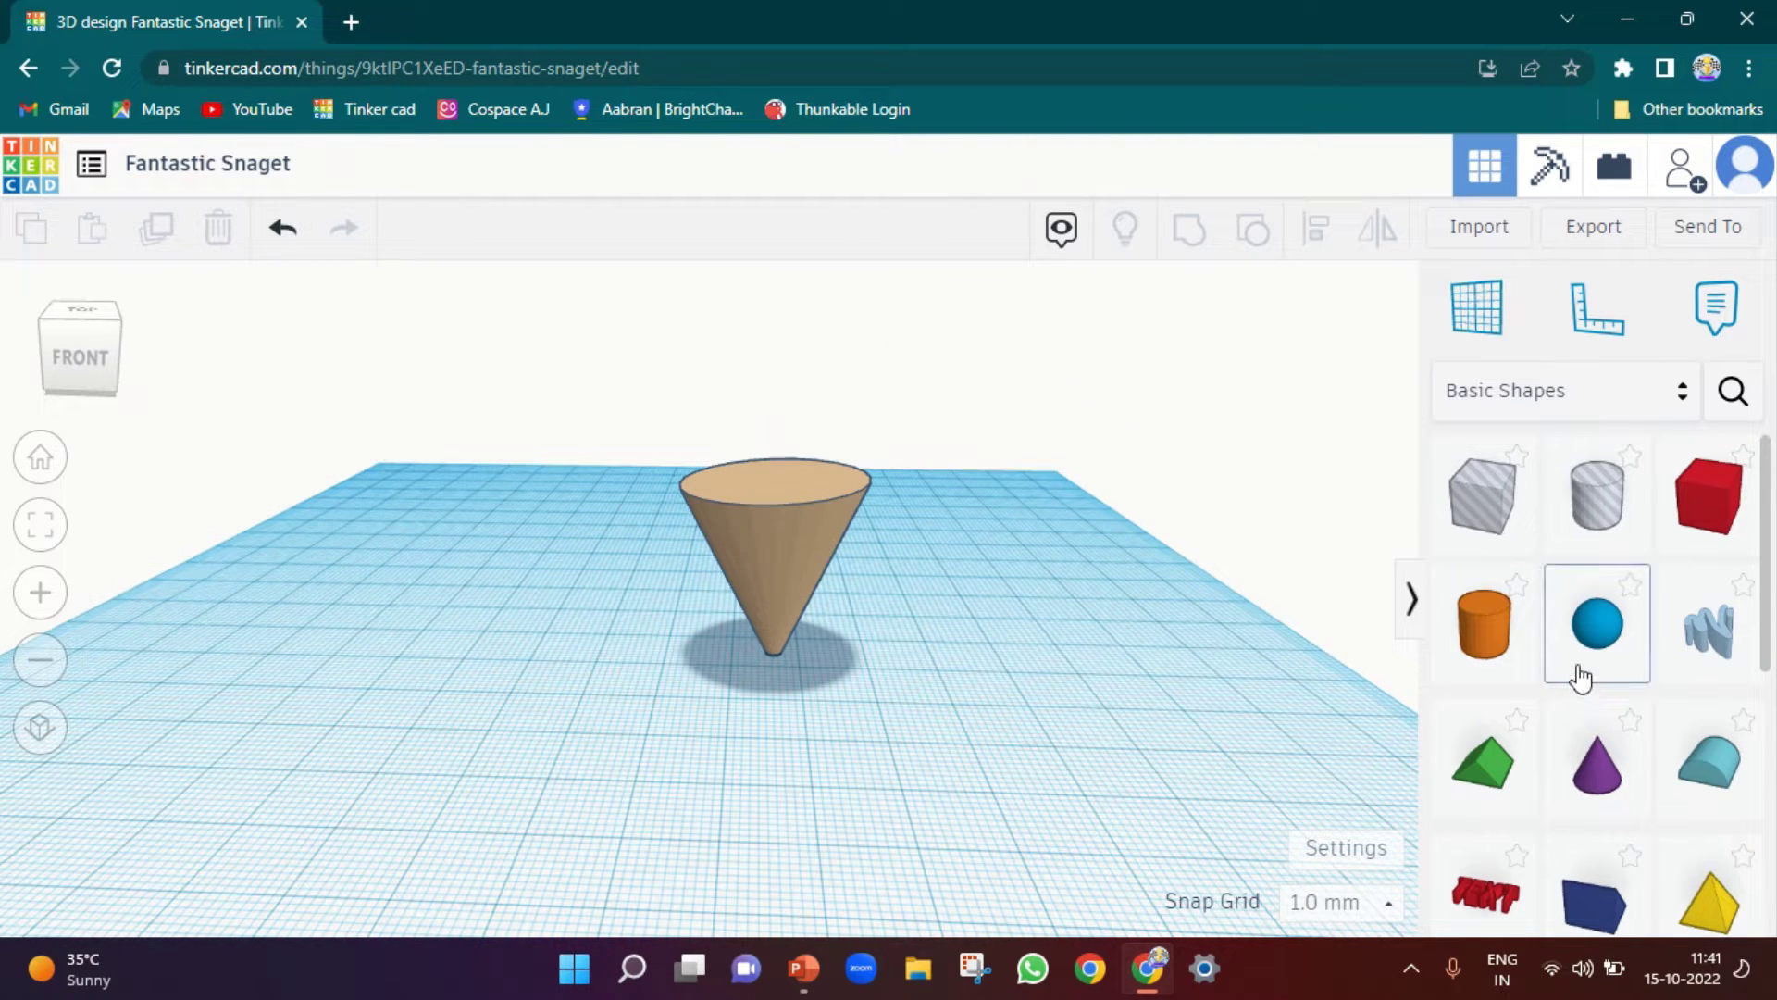
Add a solid sphere to the workplane and raise it onto the cone's open top as a scoop
drag(1475, 659, 776, 748)
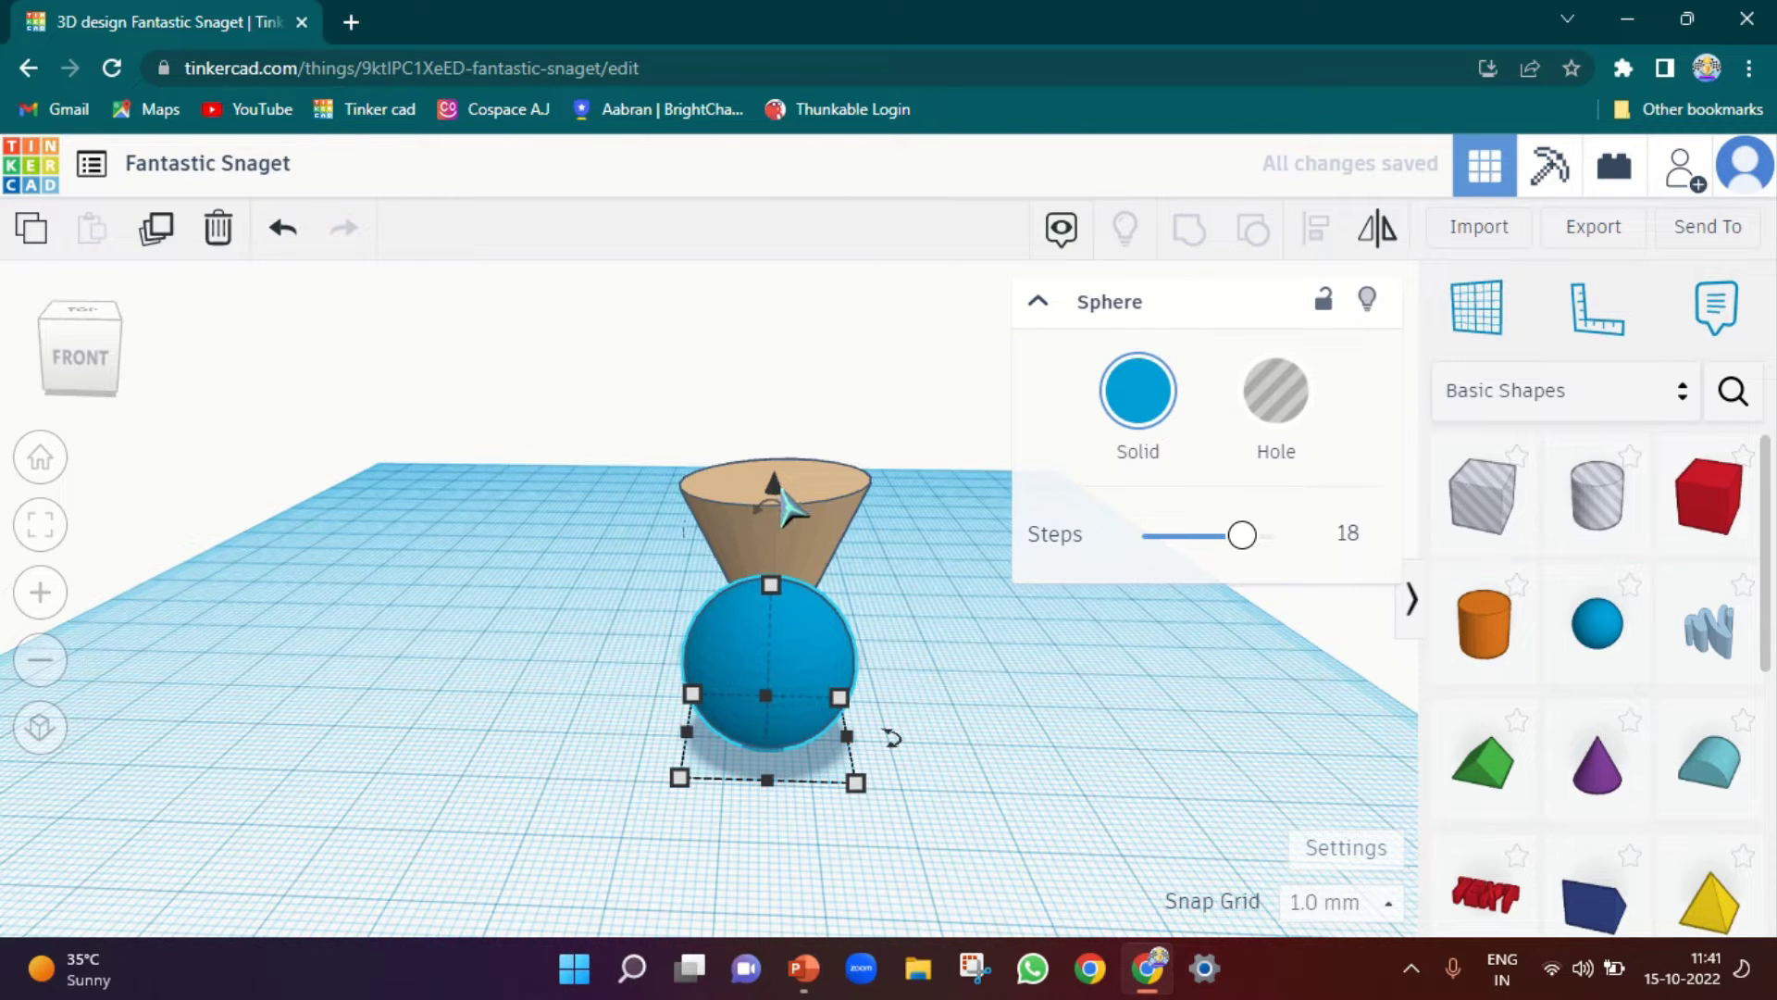
drag(785, 500, 782, 277)
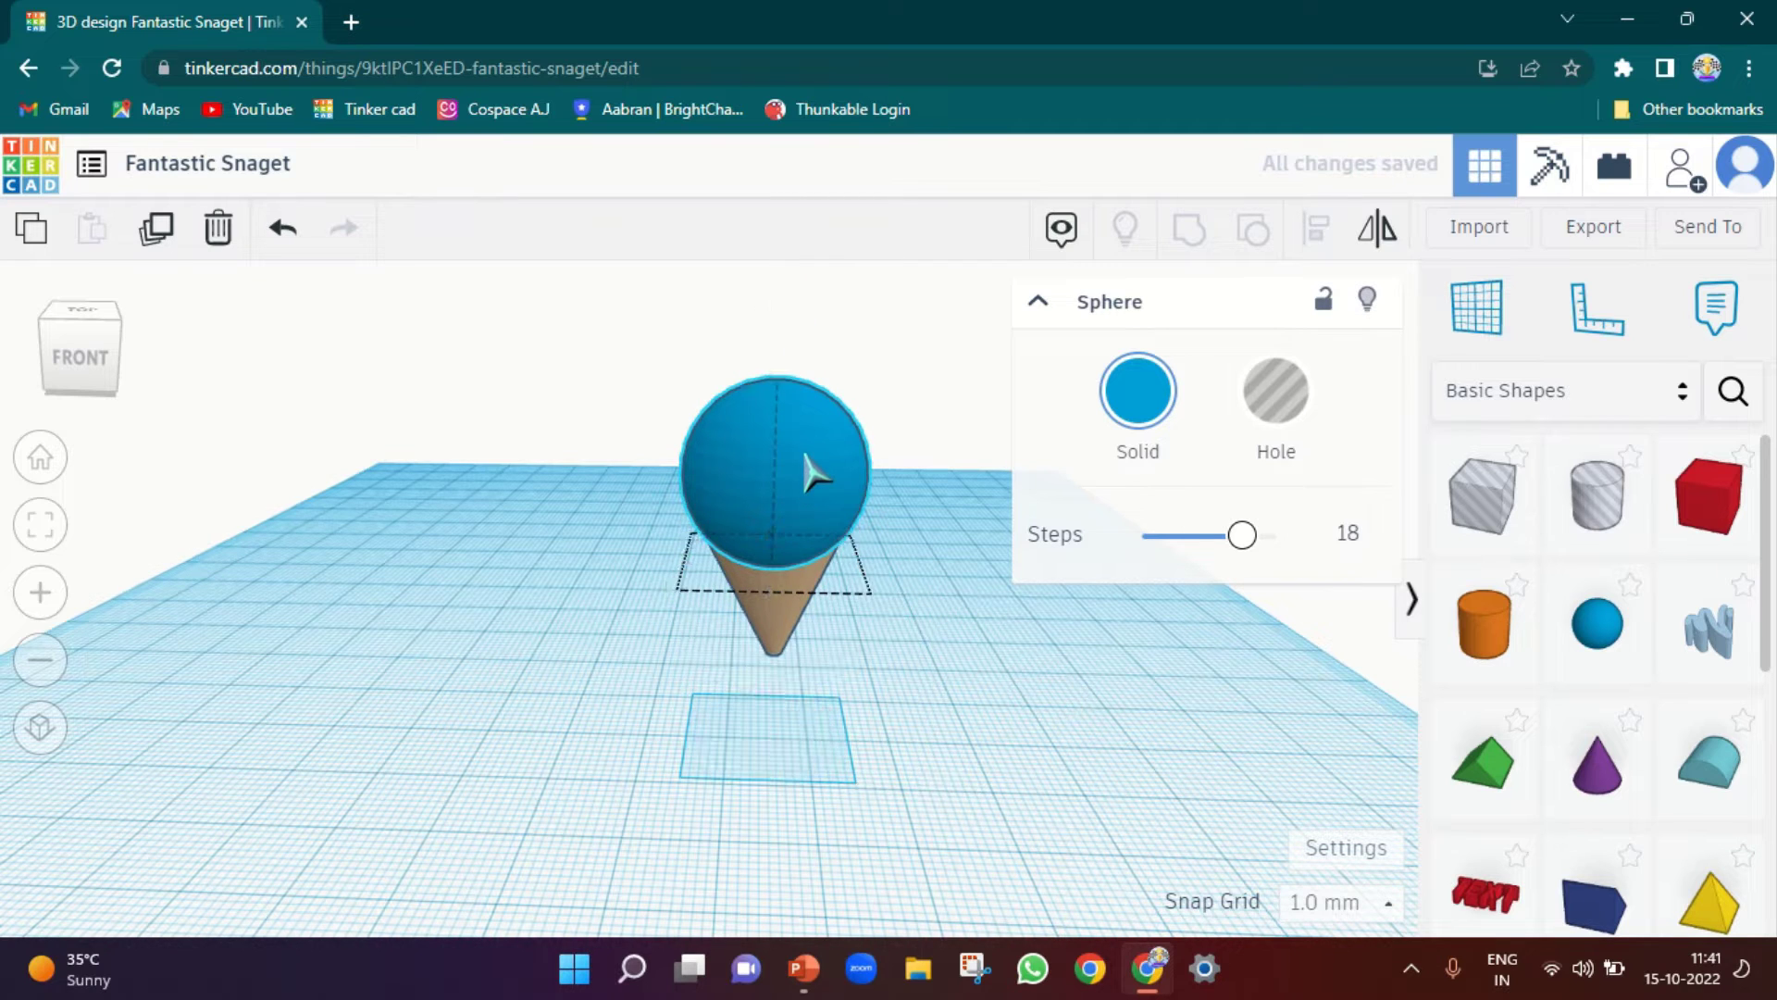
drag(813, 476, 814, 451)
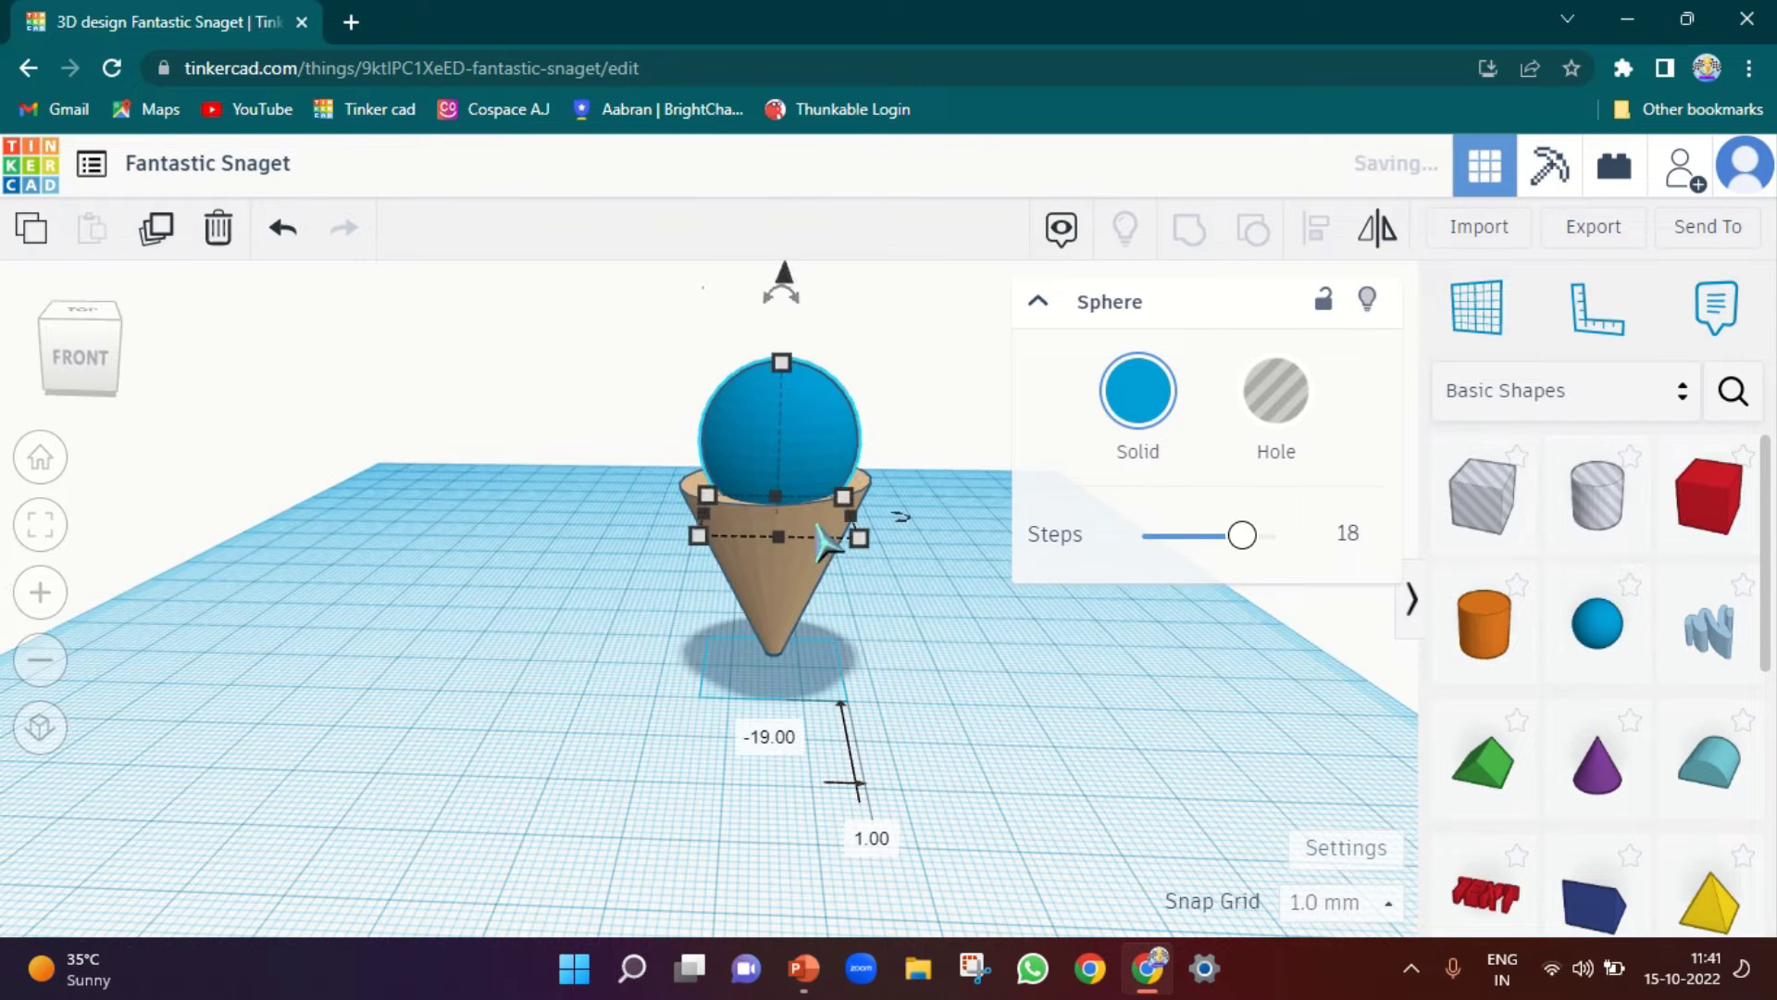
Reduce the cone's Base Radius to about 10.3 so its rim fits the sphere
click(807, 583)
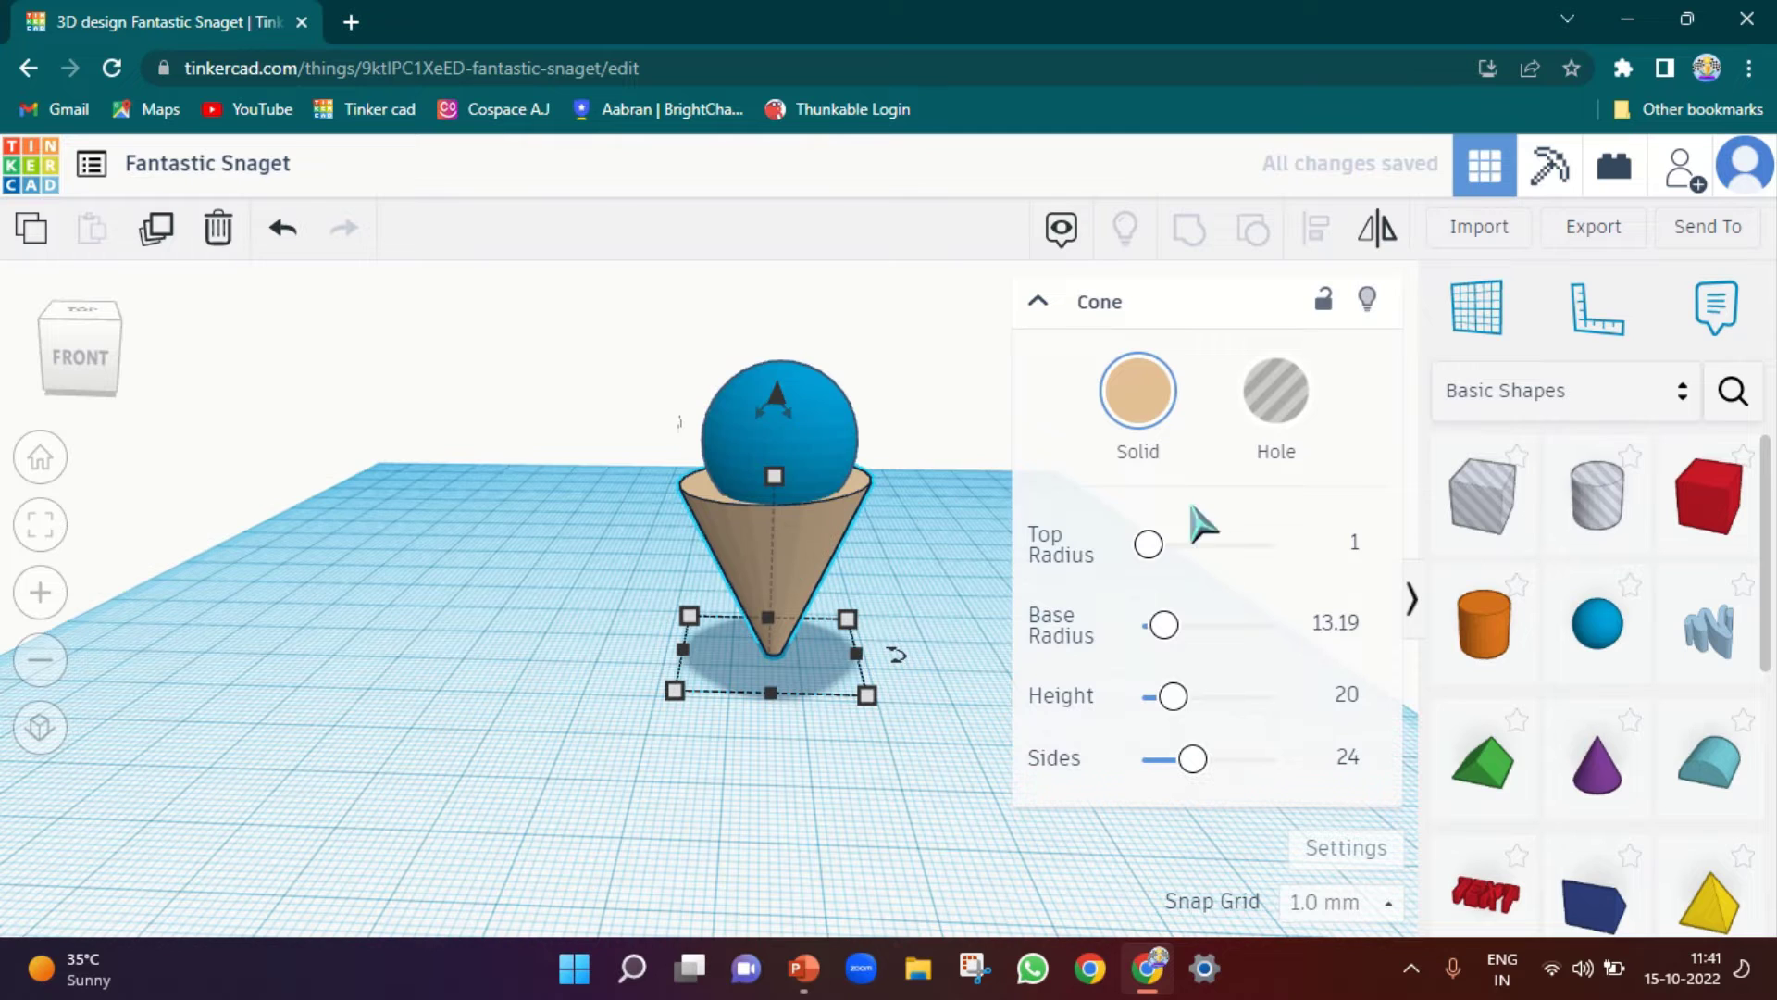
drag(1171, 628, 1166, 630)
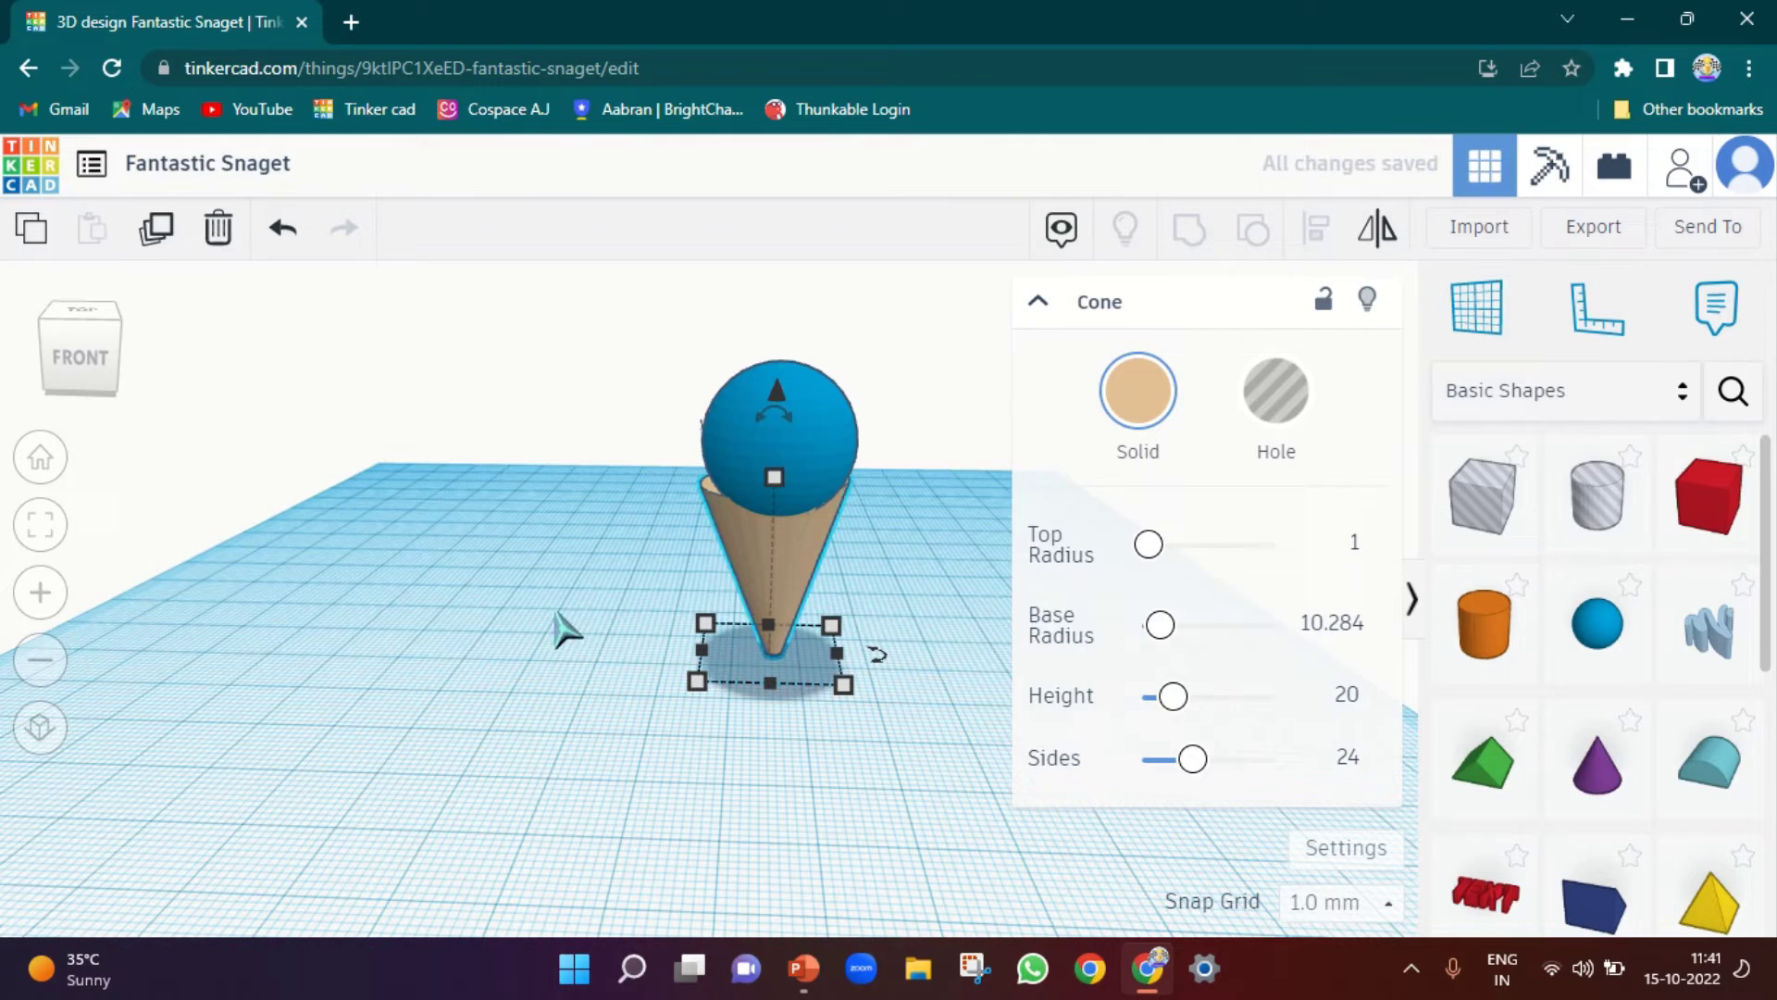
click(481, 627)
Move the sphere sideways so that it sits over the cone's opening
right_drag(481, 627, 940, 685)
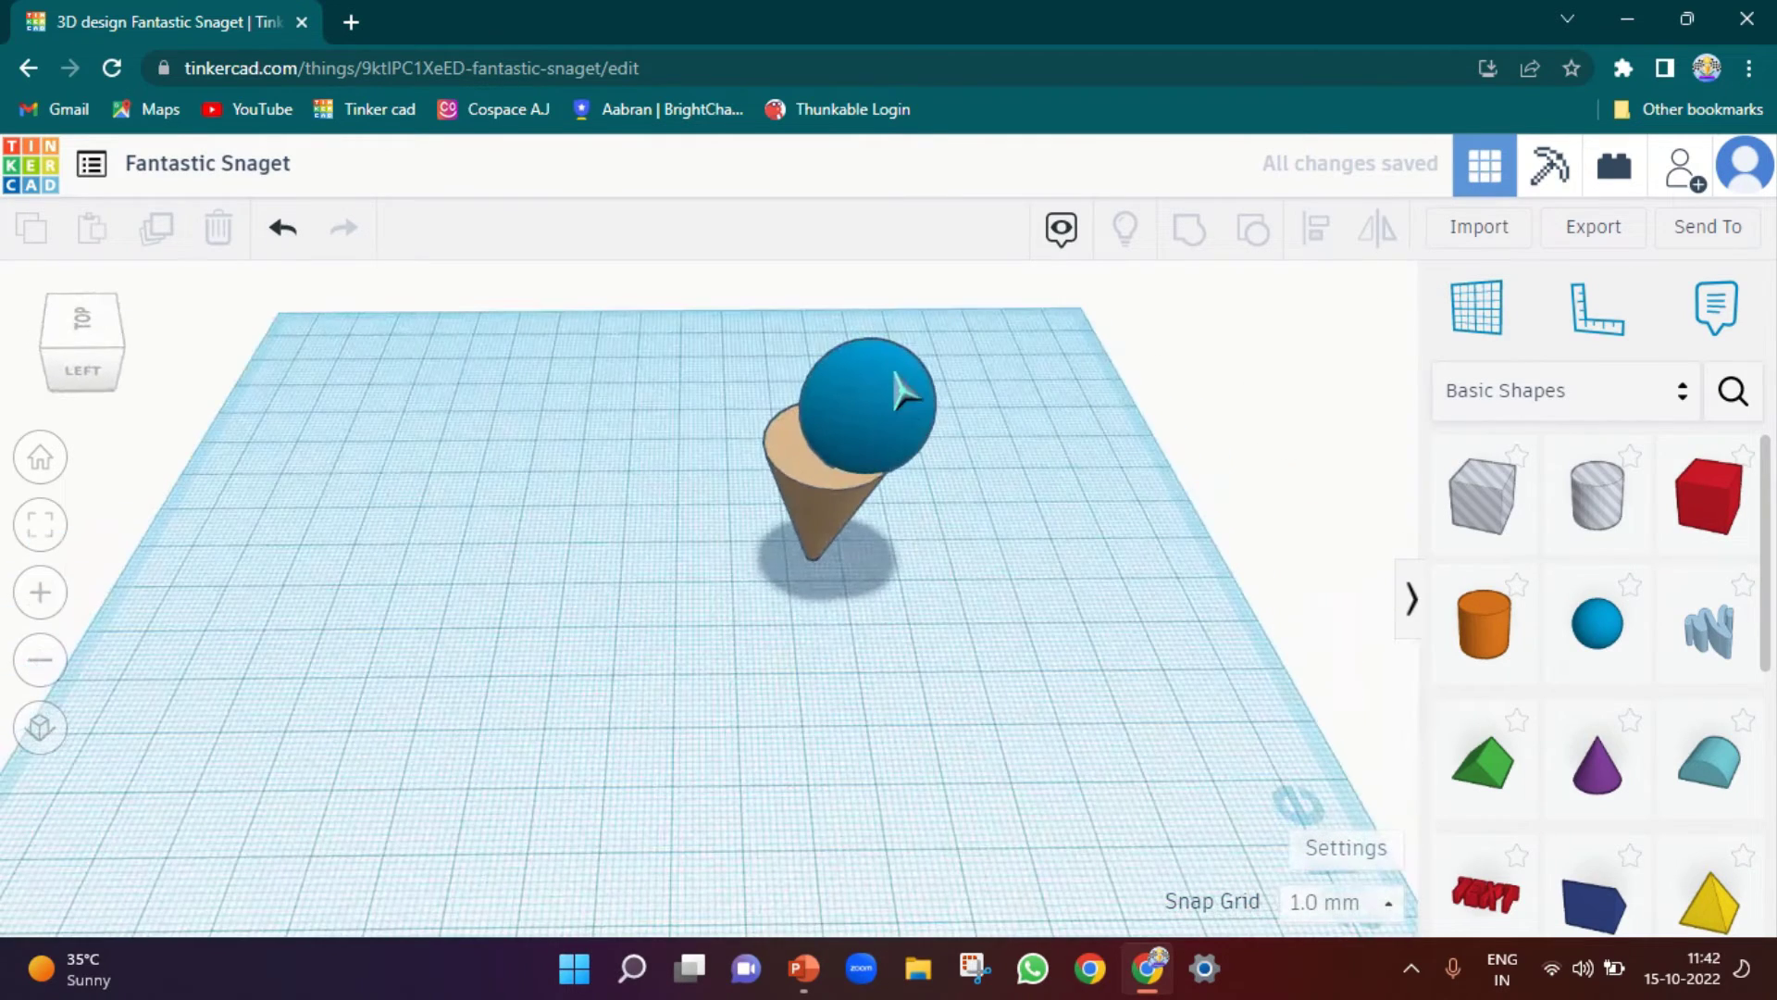
drag(905, 397, 862, 389)
click(1072, 630)
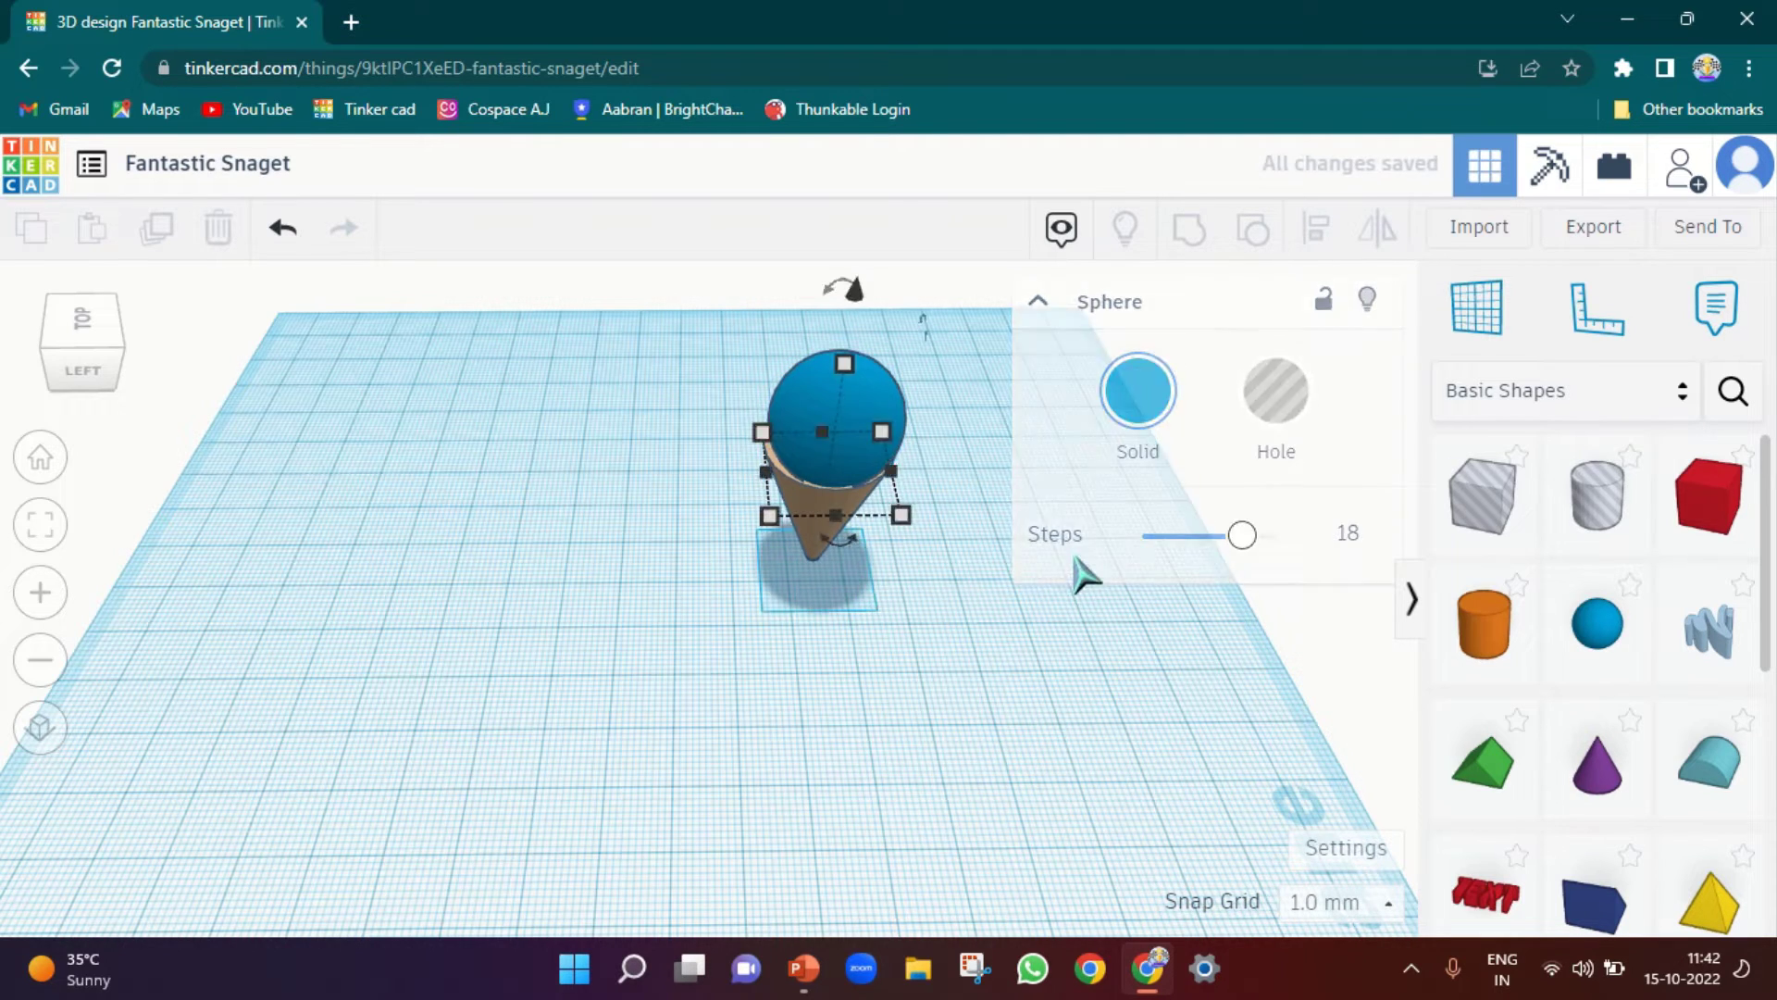
Stretch the sphere's width and depth slightly so that it covers more of the cone's rim
right_drag(1085, 546, 660, 662)
click(713, 681)
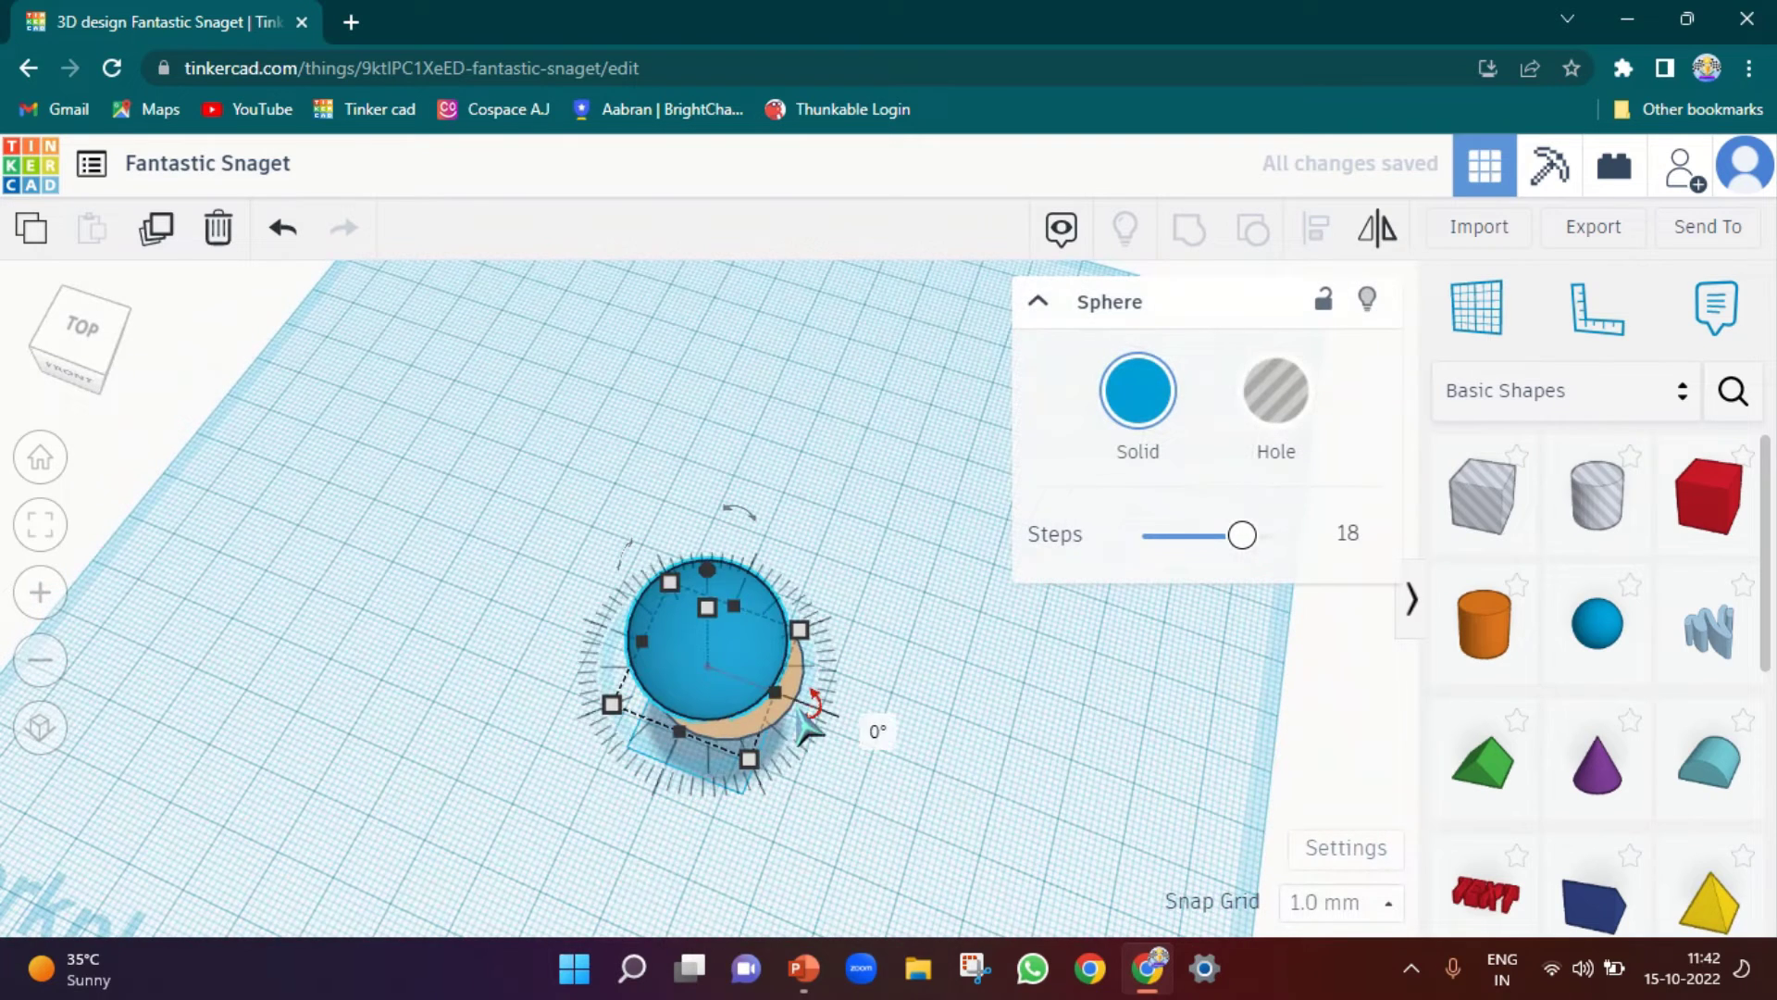
drag(804, 707, 806, 709)
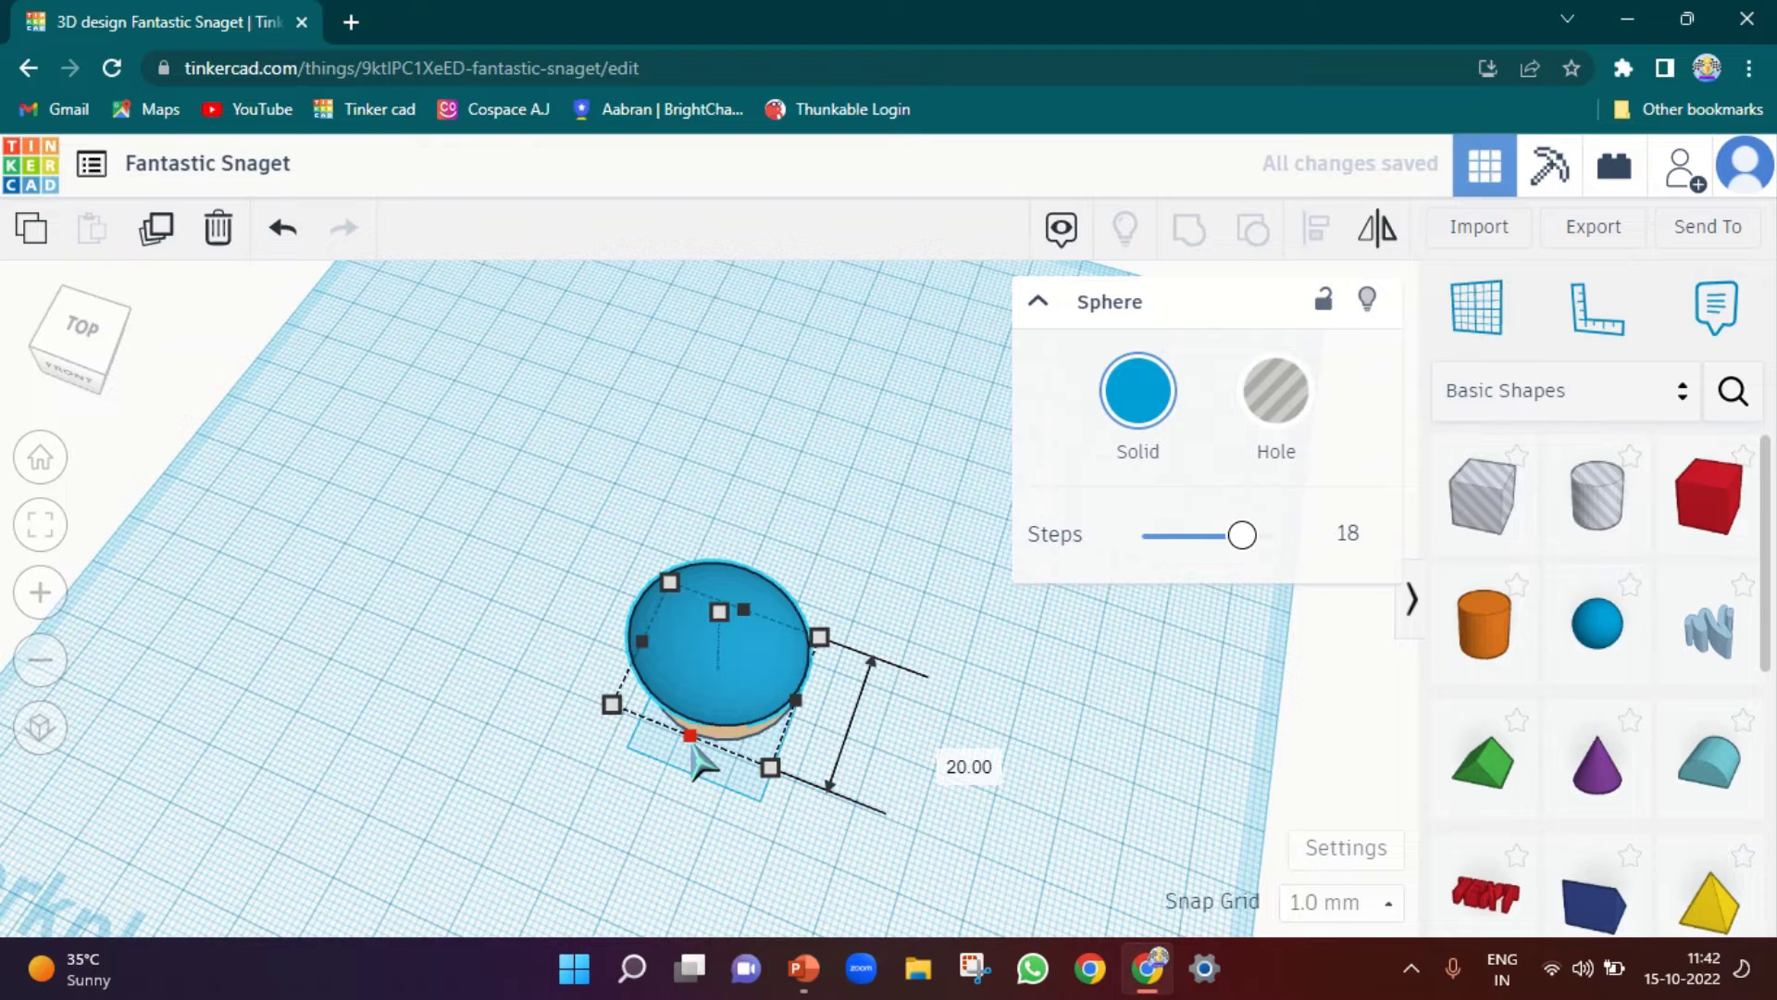
drag(683, 748, 679, 756)
Nudge the sphere in small increments to centre it over the cone
mouse_move(422, 825)
right_down()
mouse_move(422, 786)
mouse_move(603, 698)
mouse_move(603, 746)
mouse_move(460, 738)
mouse_move(392, 807)
right_up()
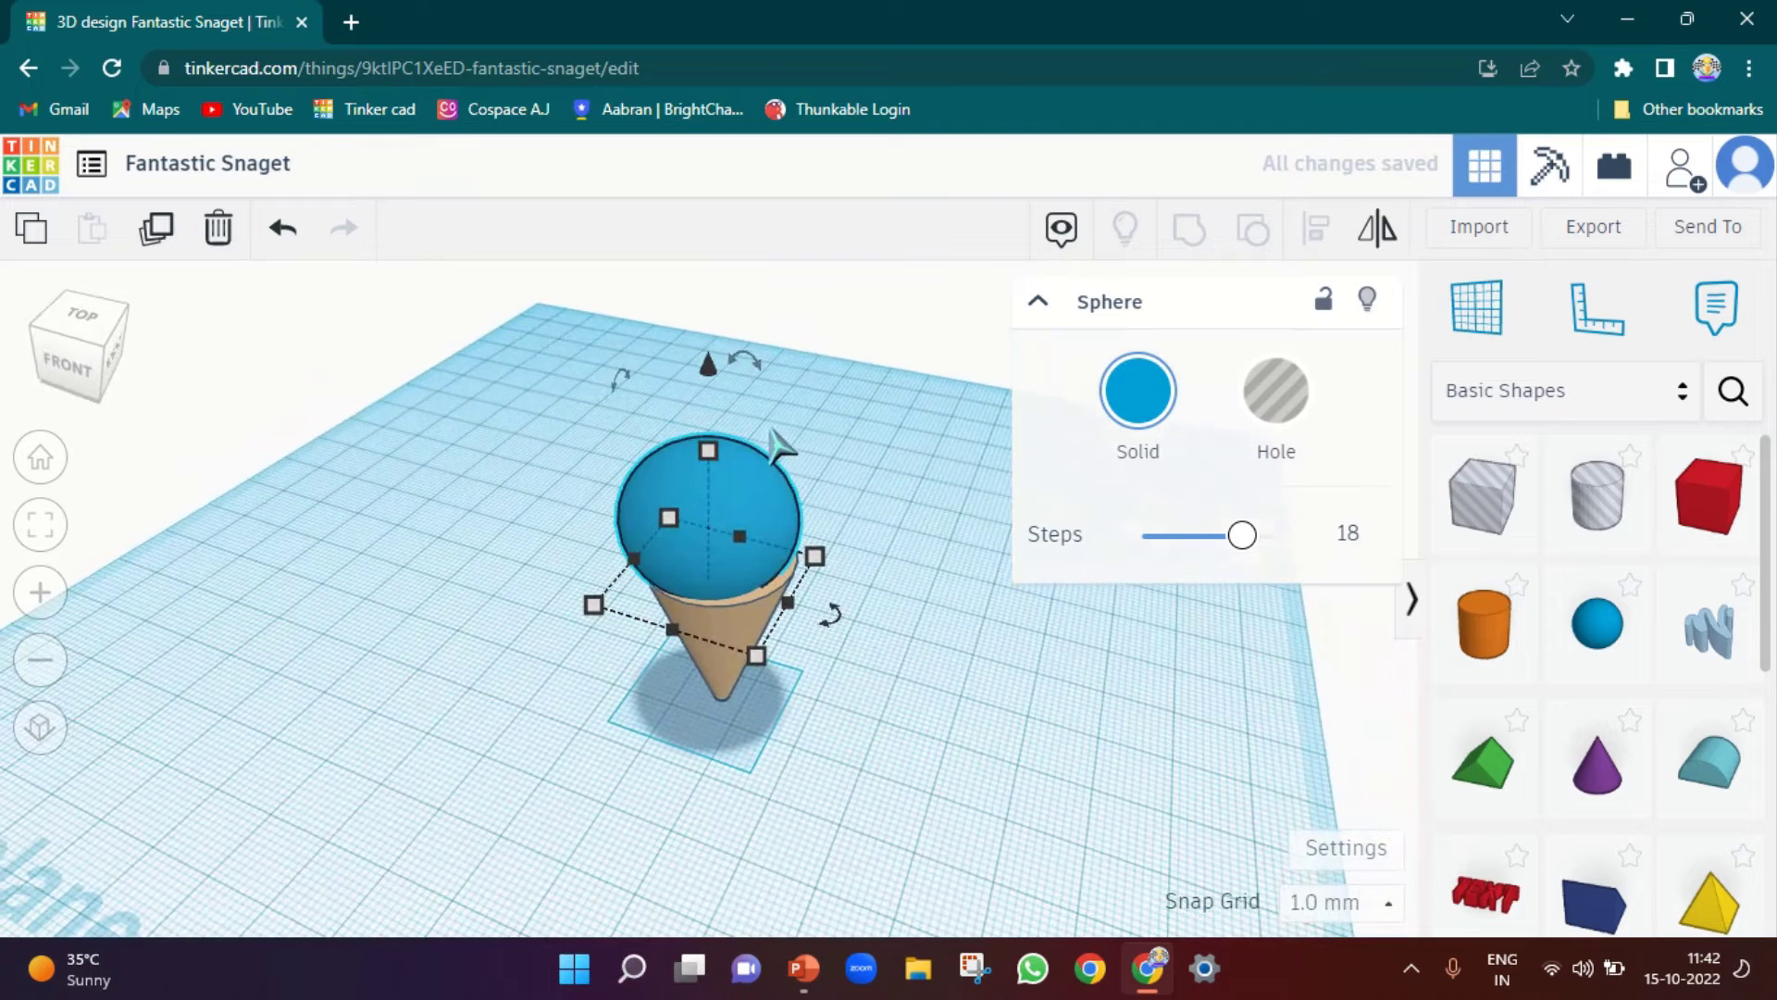
key(Right)
key(Right)
key(Down)
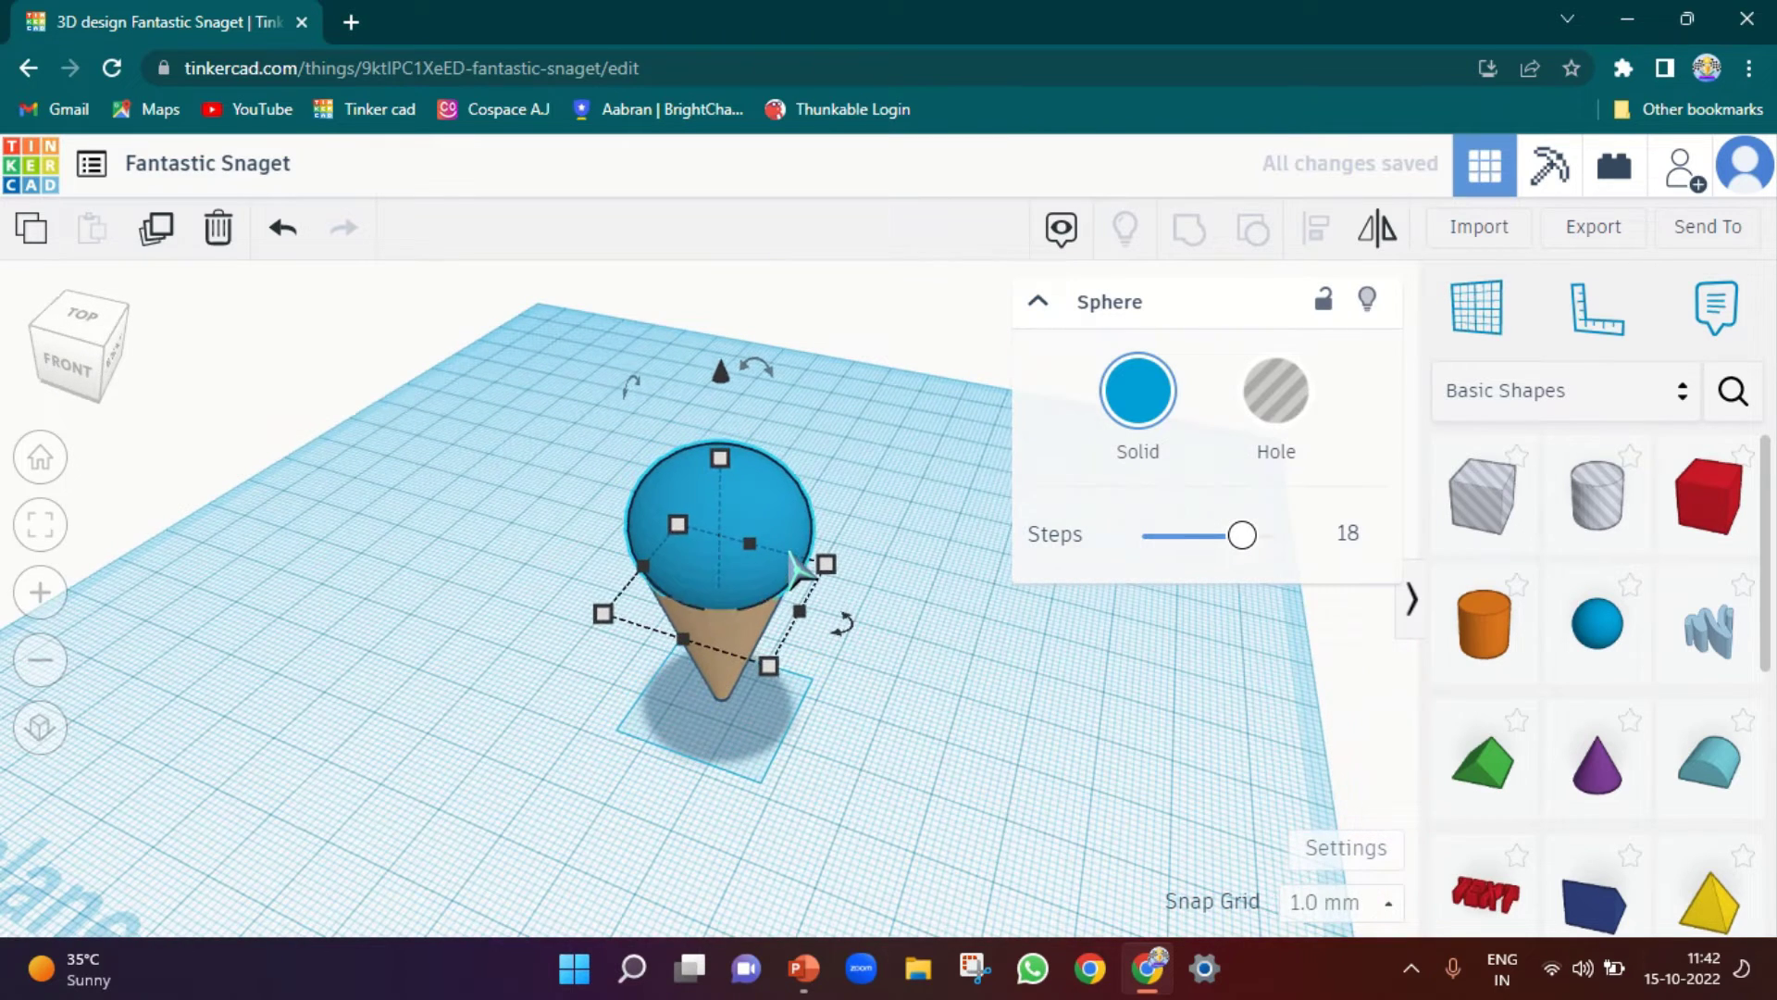
key(Left)
drag(796, 568, 798, 572)
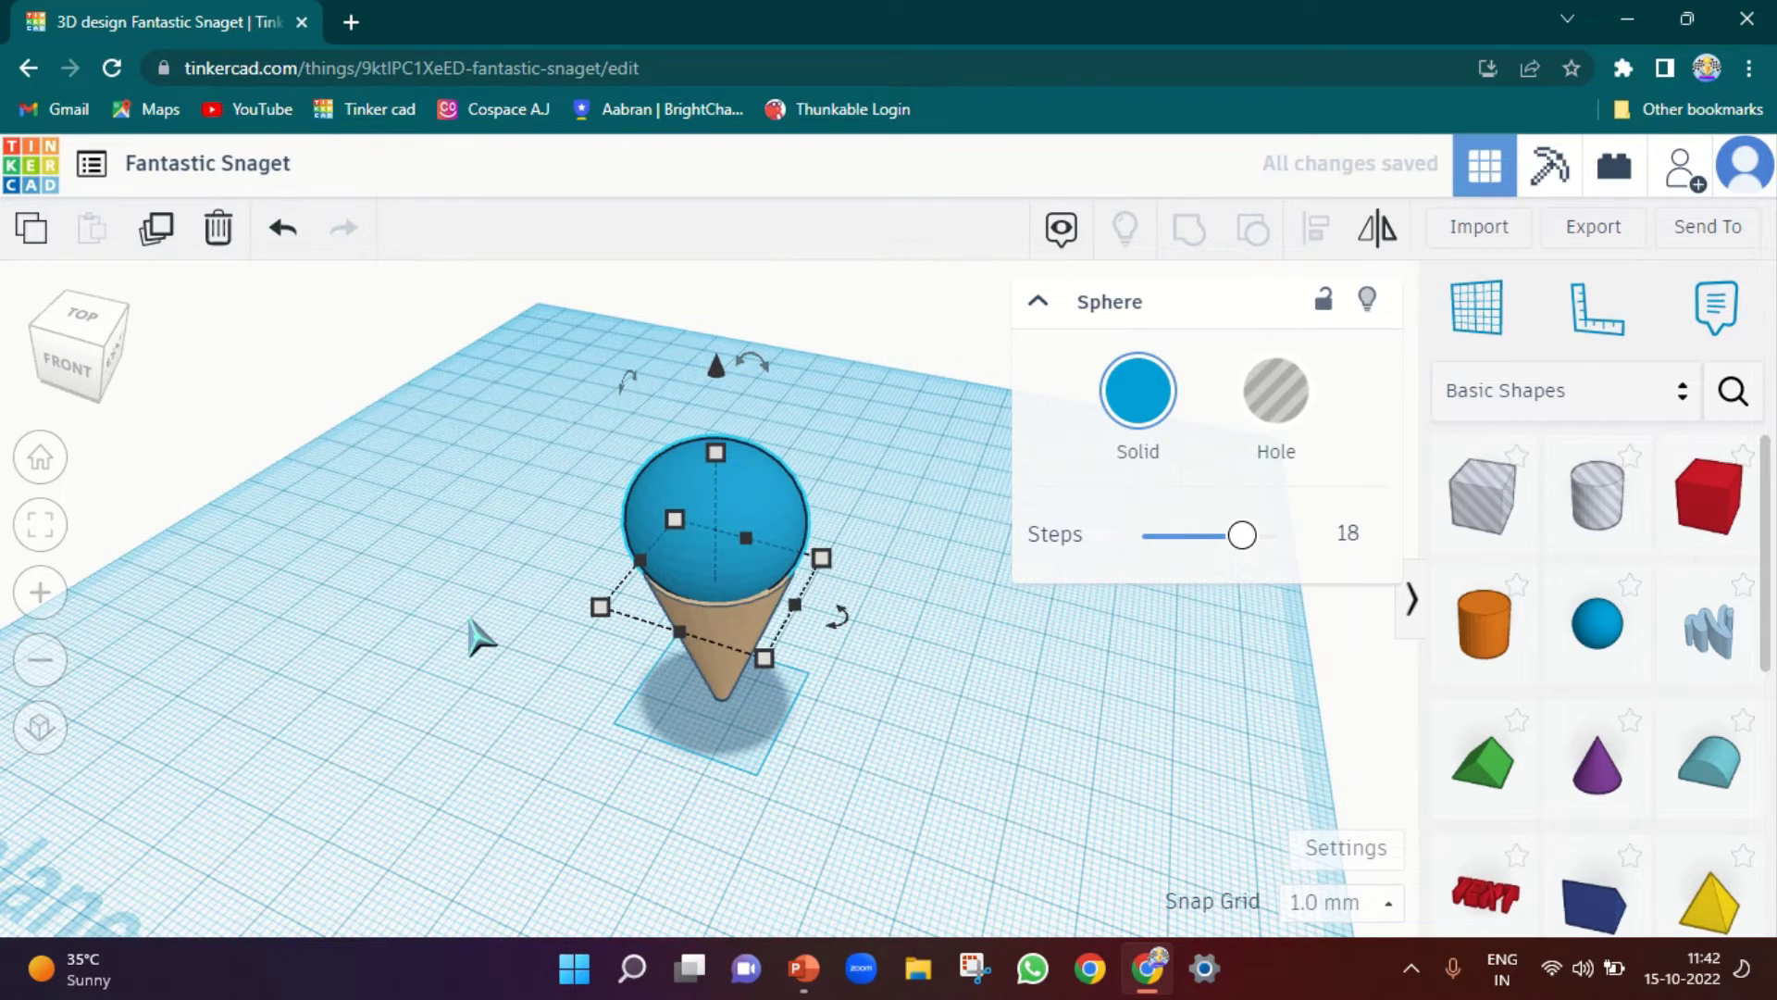
Widen the sphere slightly on the side where the cone's rim sticks out, and collapse its shape inspector
right_drag(476, 634, 768, 505)
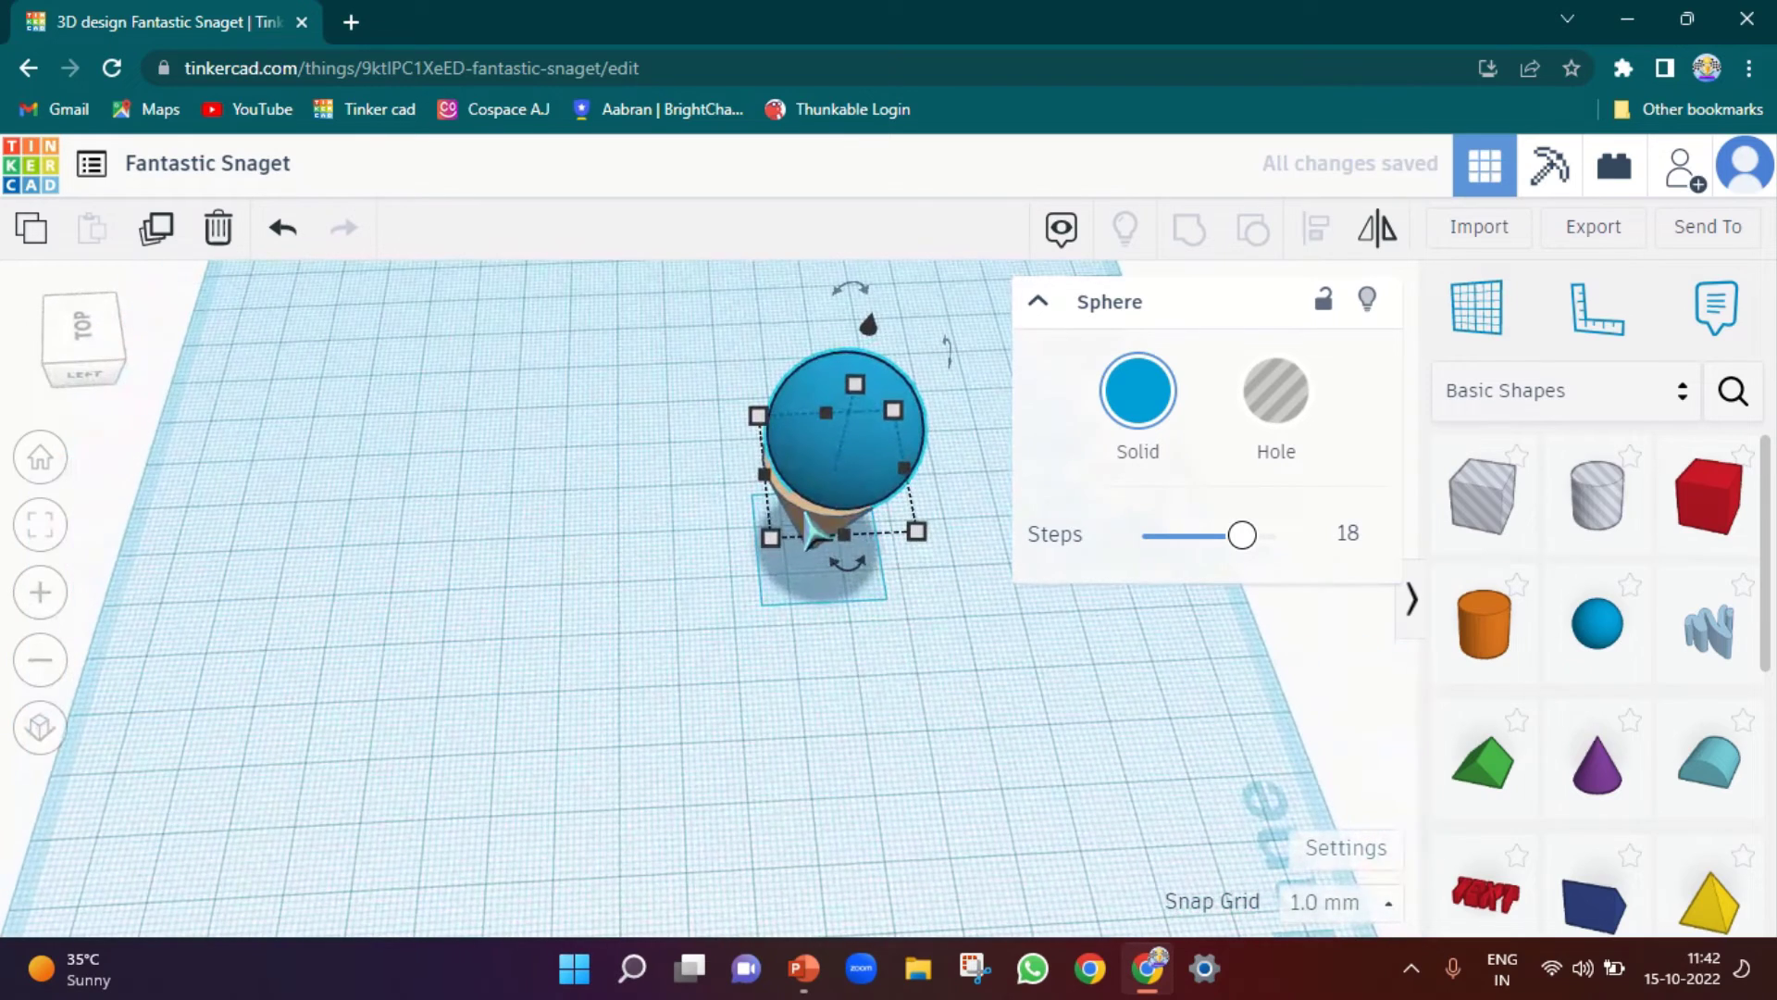
mouse_move(759, 490)
mouse_down()
mouse_move(739, 491)
mouse_move(763, 507)
mouse_move(746, 487)
mouse_up()
right_drag(1004, 686, 694, 635)
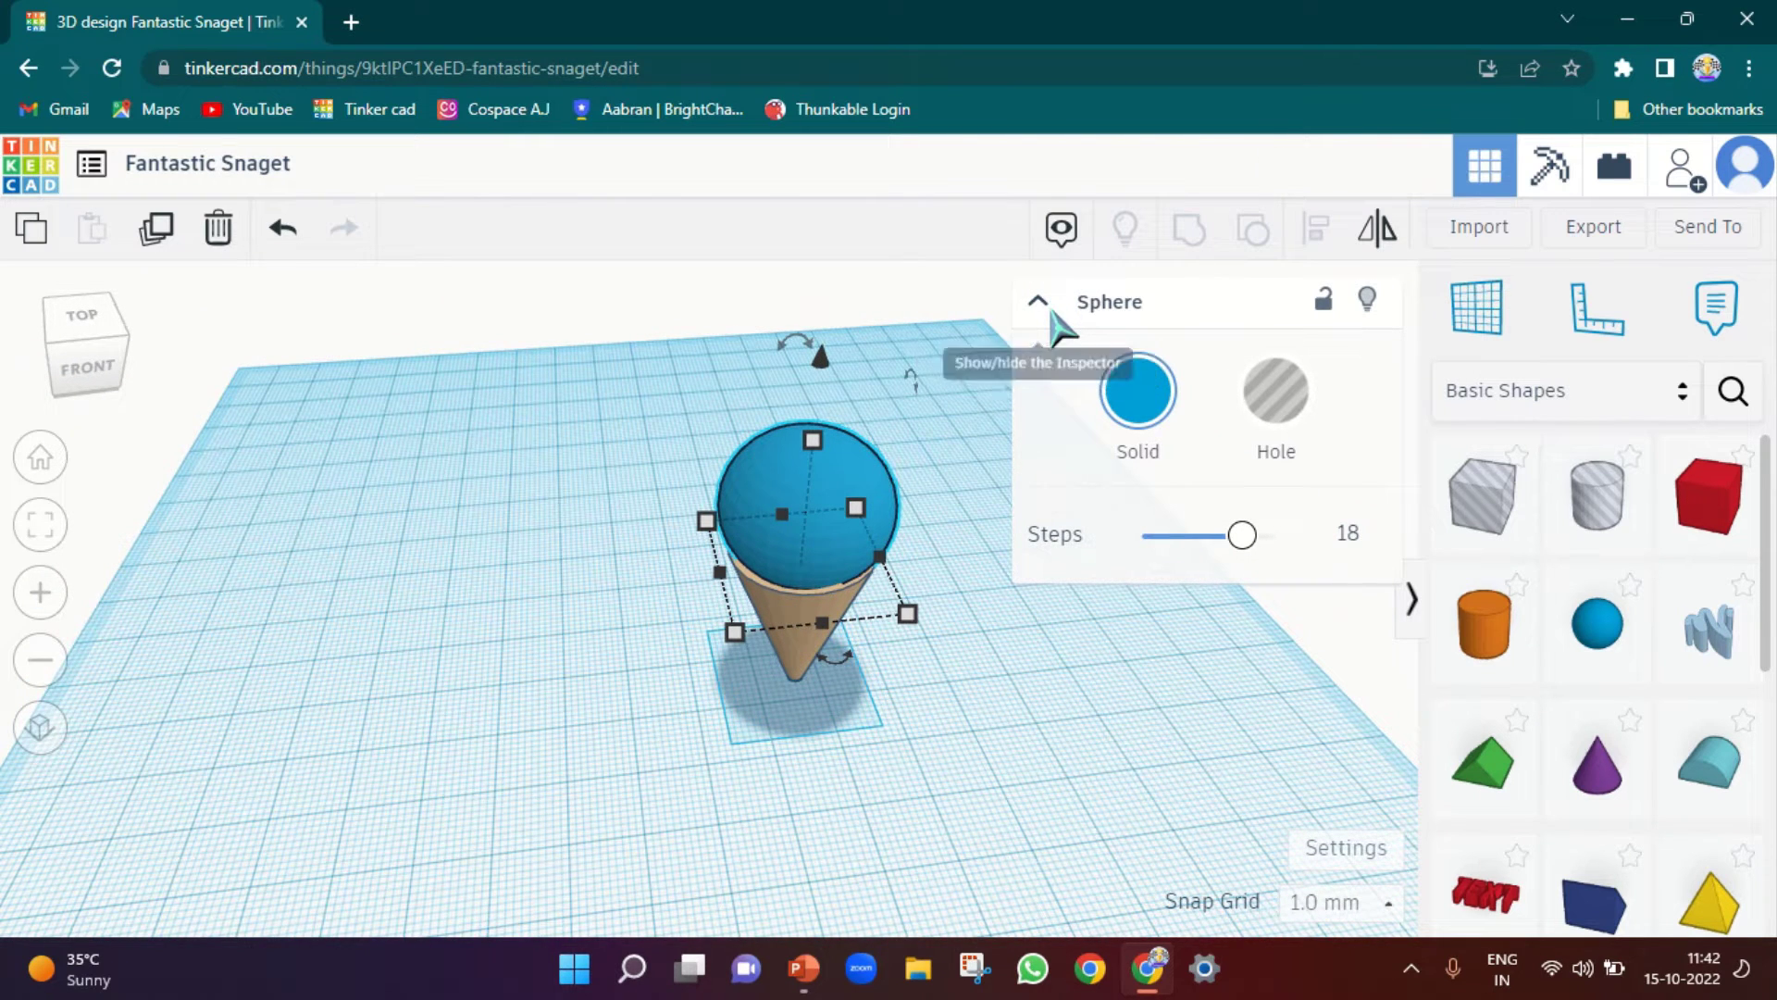
click(1052, 313)
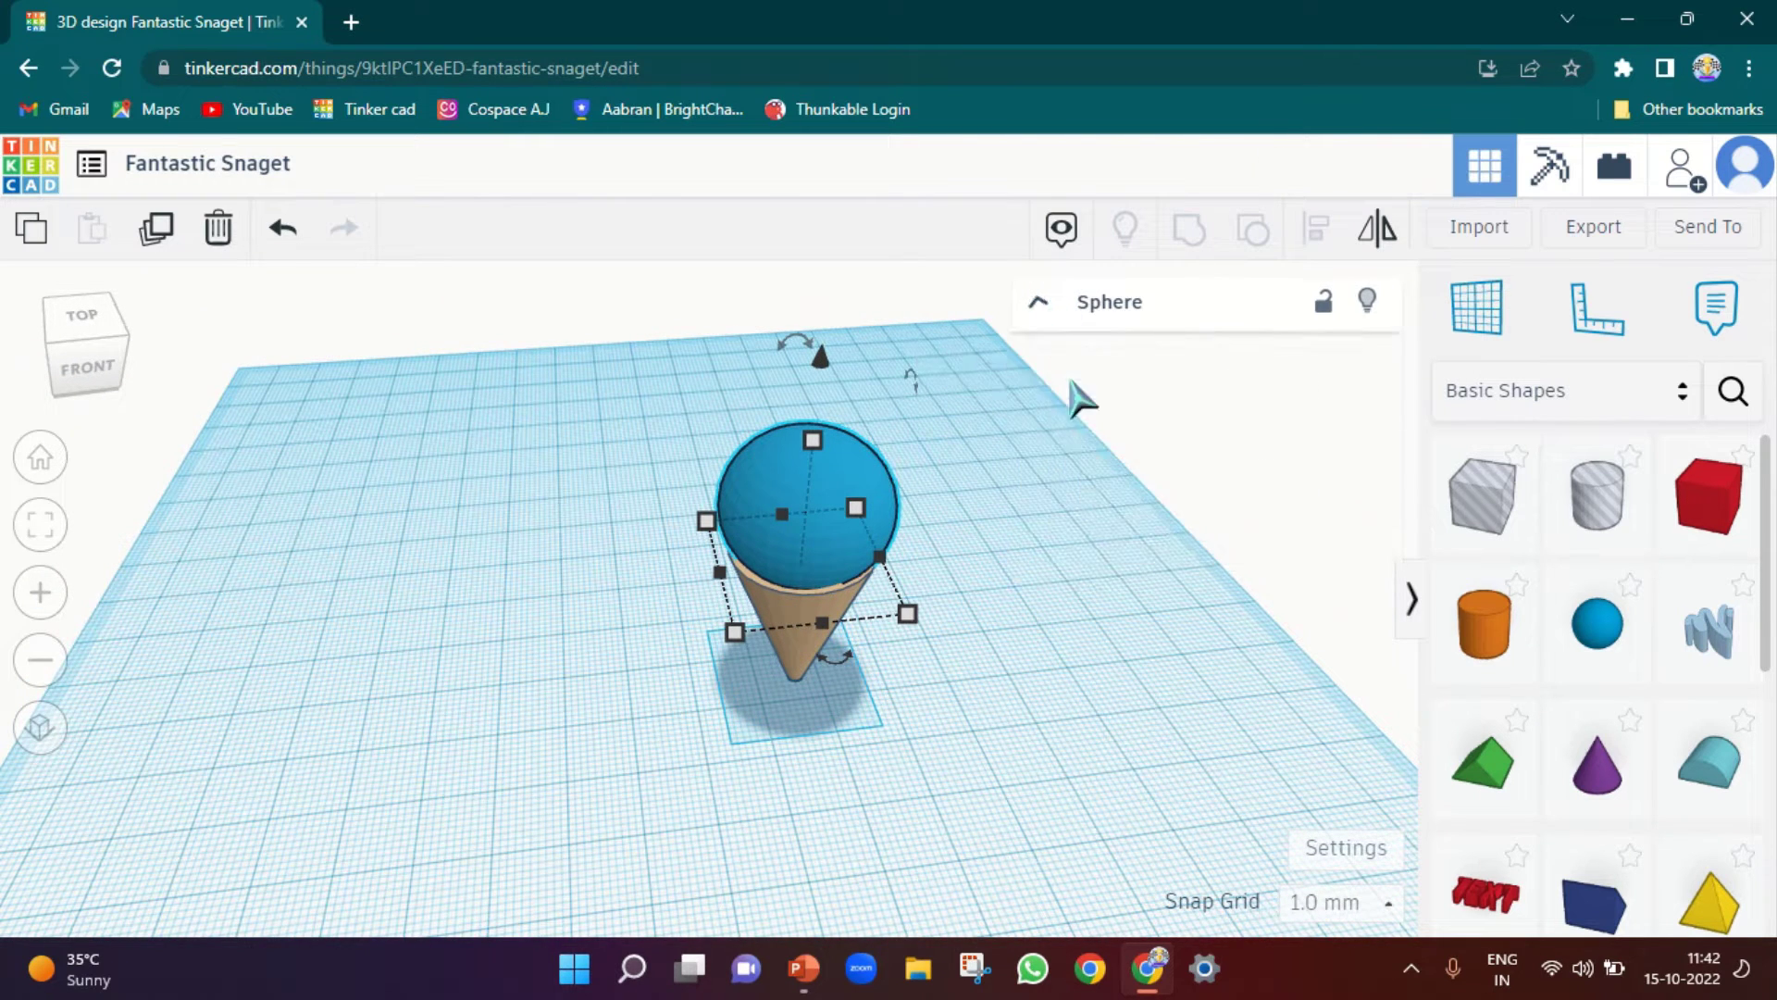
click(694, 667)
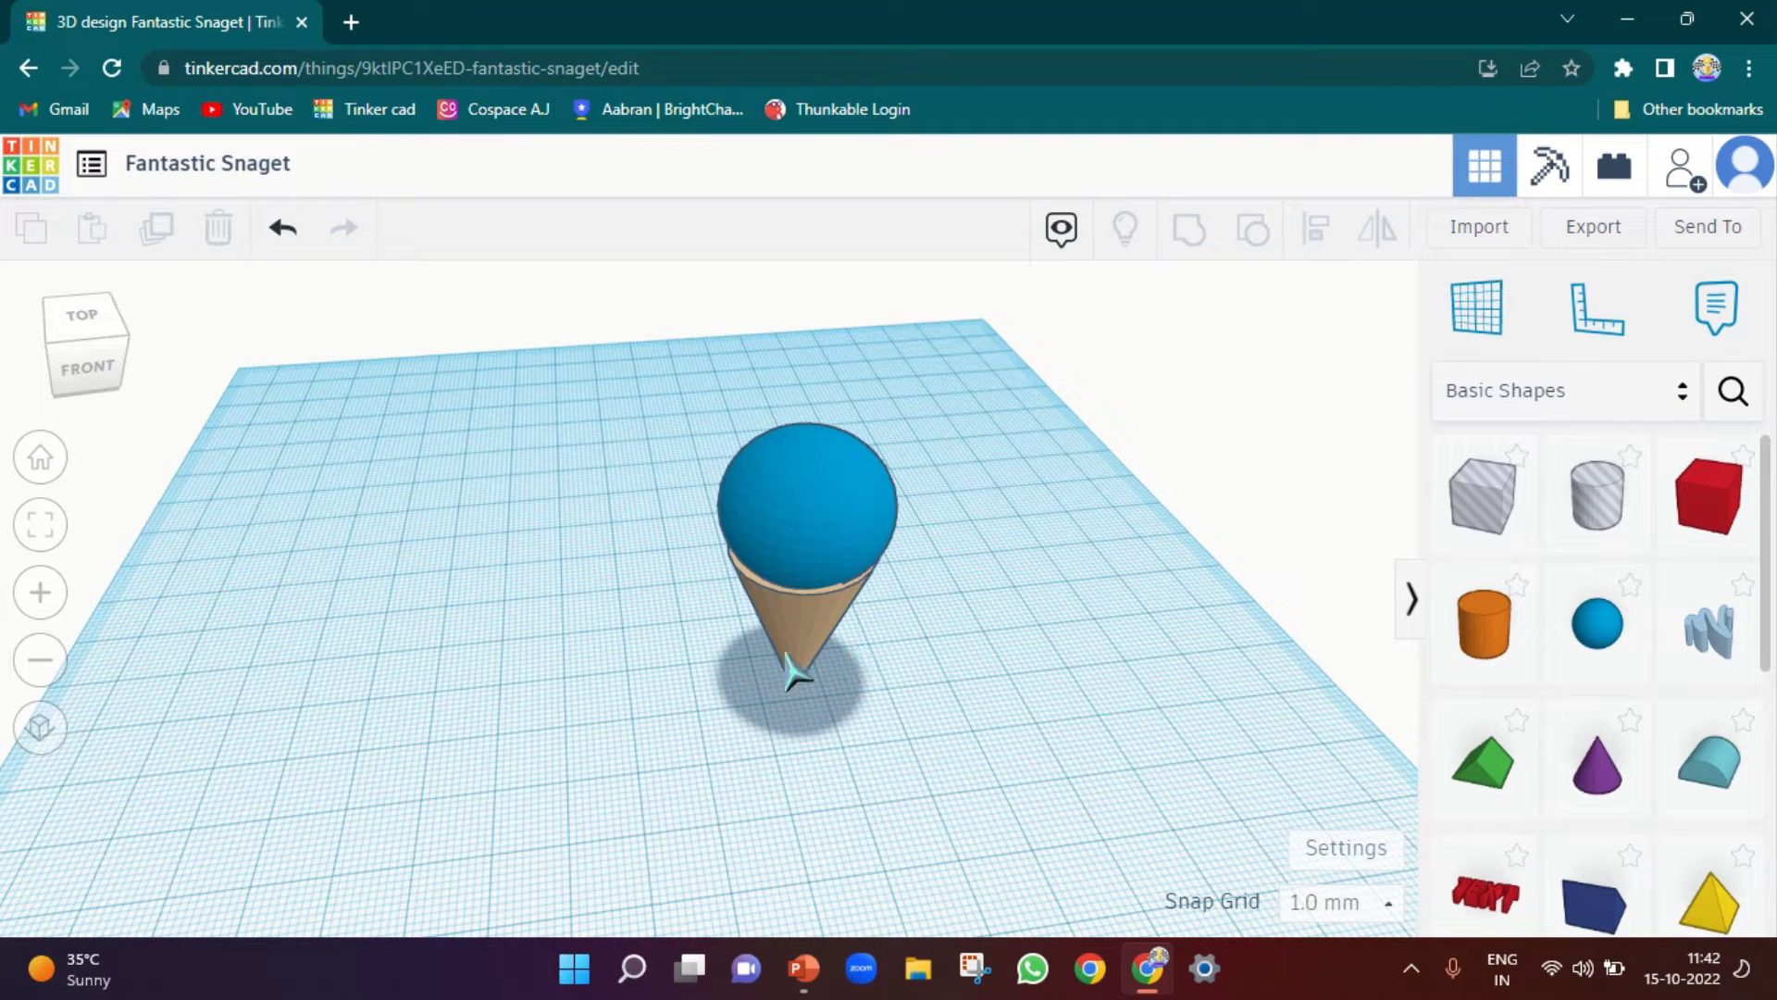
right_drag(904, 797, 963, 755)
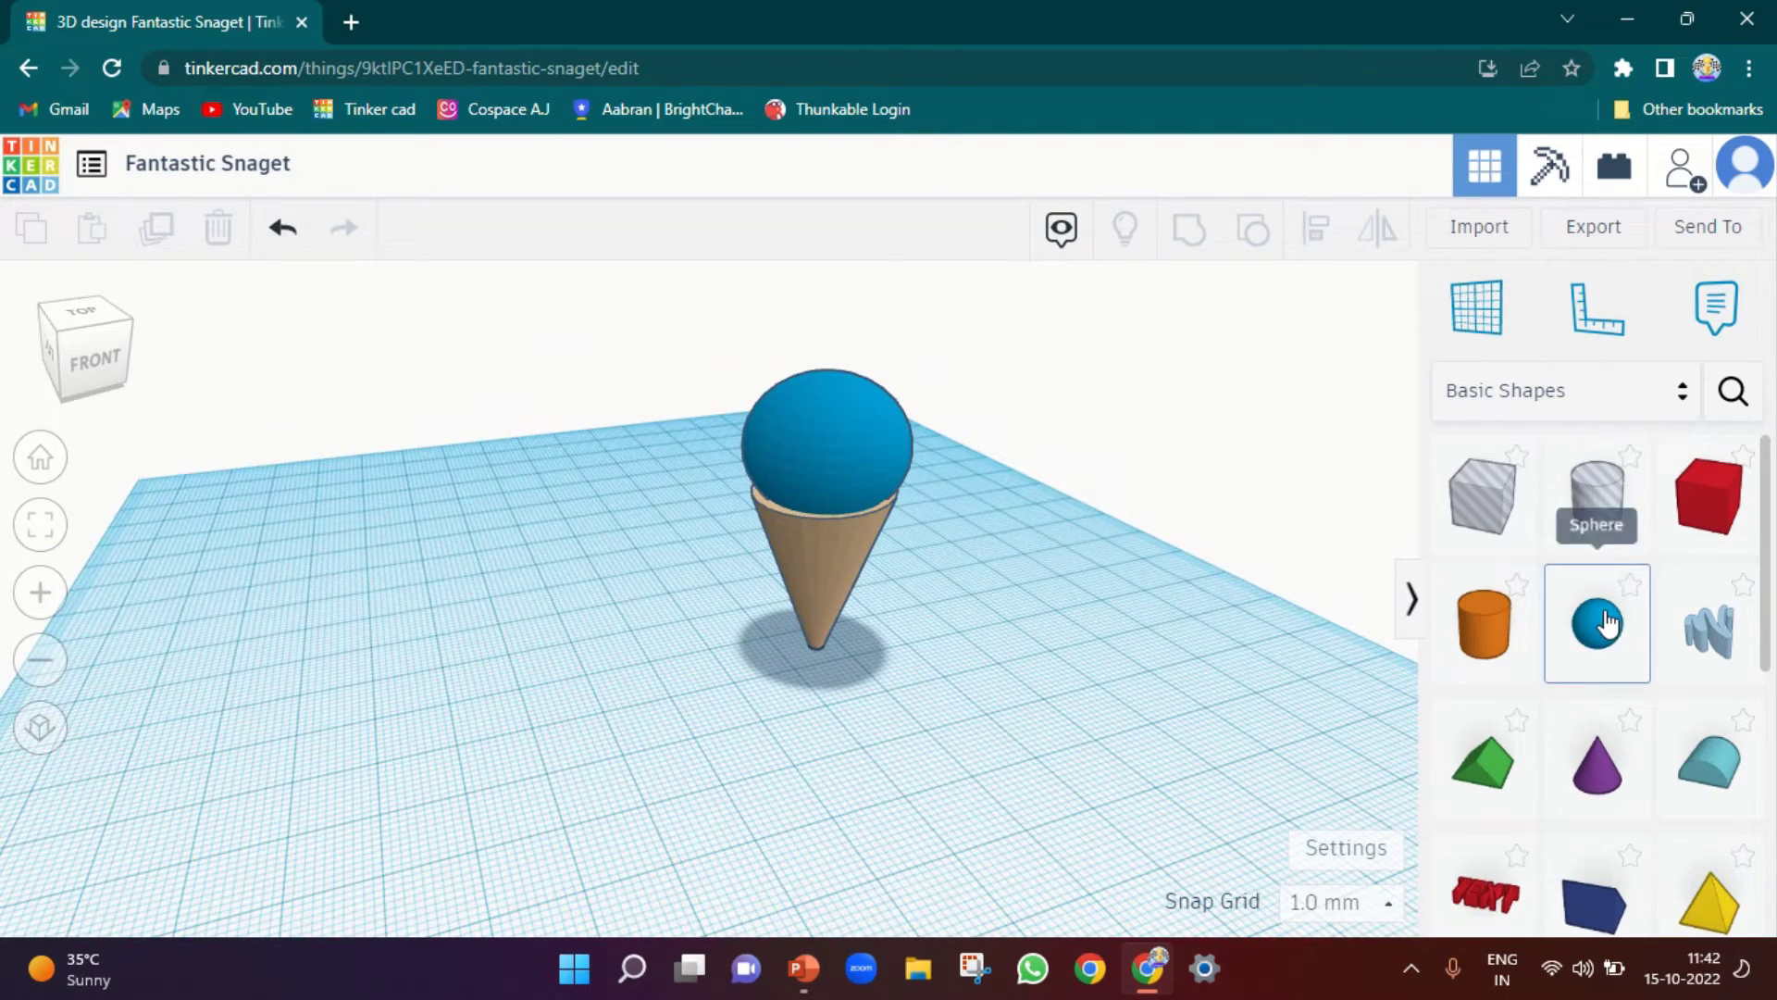
Add a second, small sphere in front of the cone and flatten it into a thin disc
drag(1544, 634, 683, 870)
drag(708, 708, 709, 838)
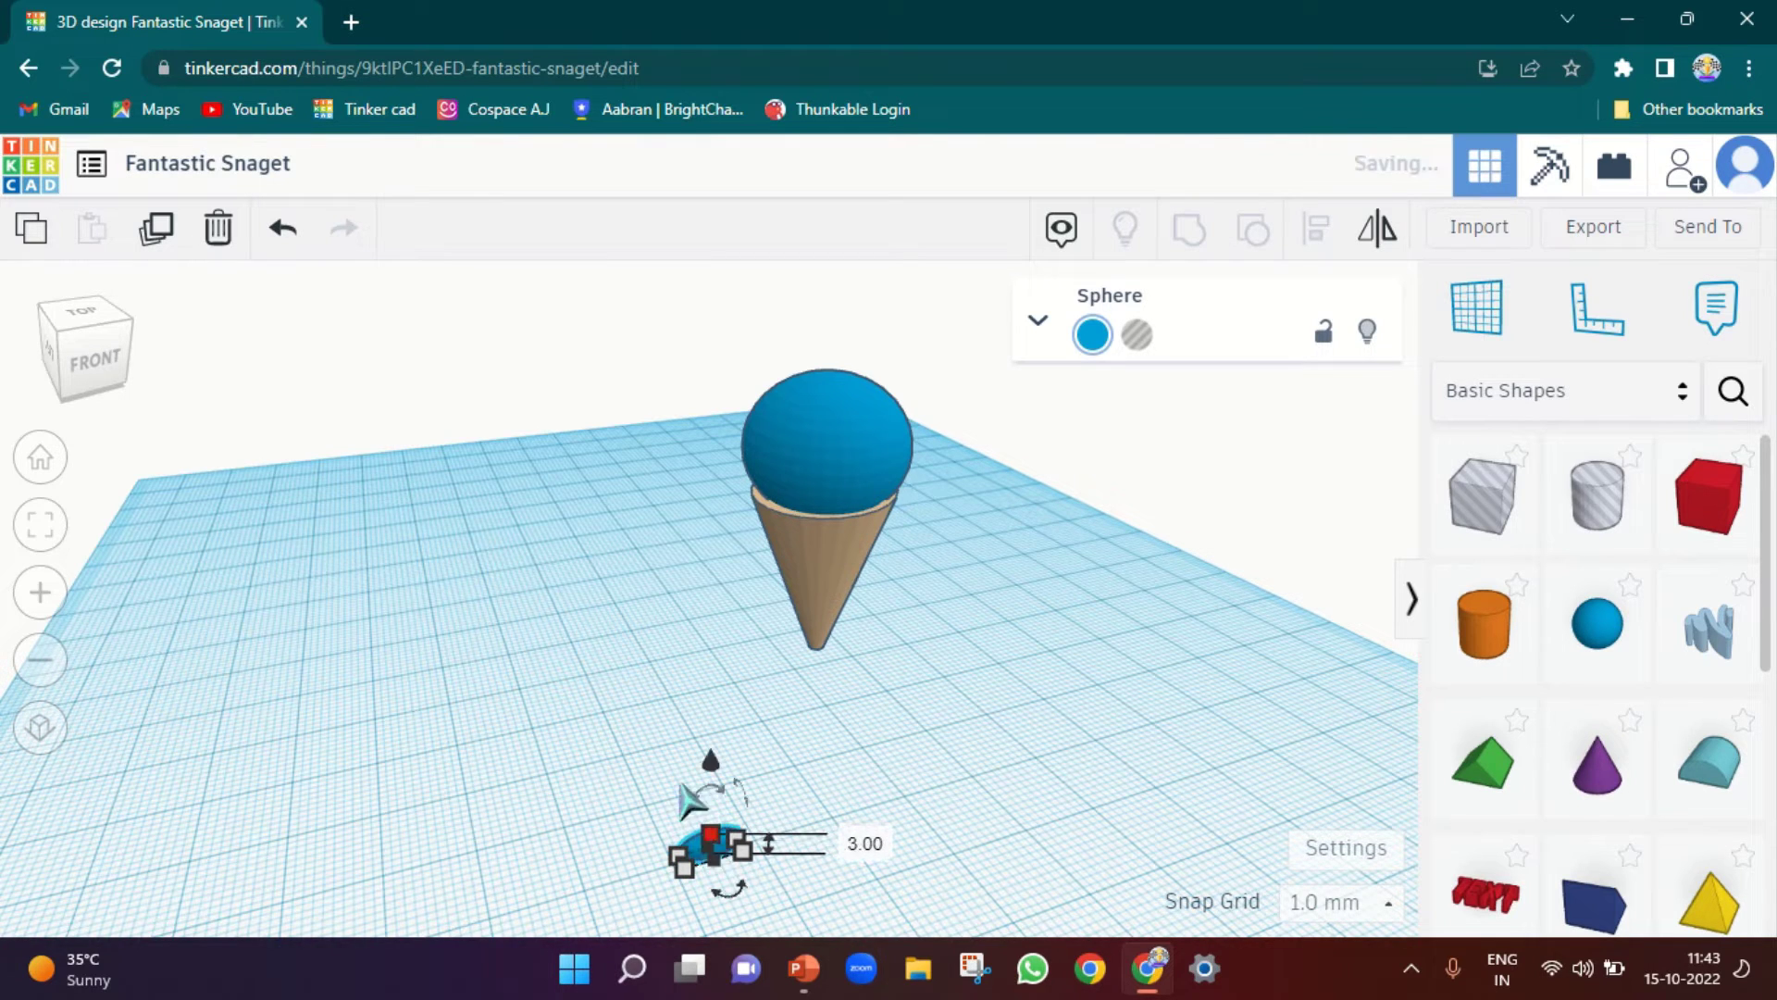
Change the scoop sphere's solid colour to the medium brown preset
click(843, 453)
drag(840, 292, 851, 318)
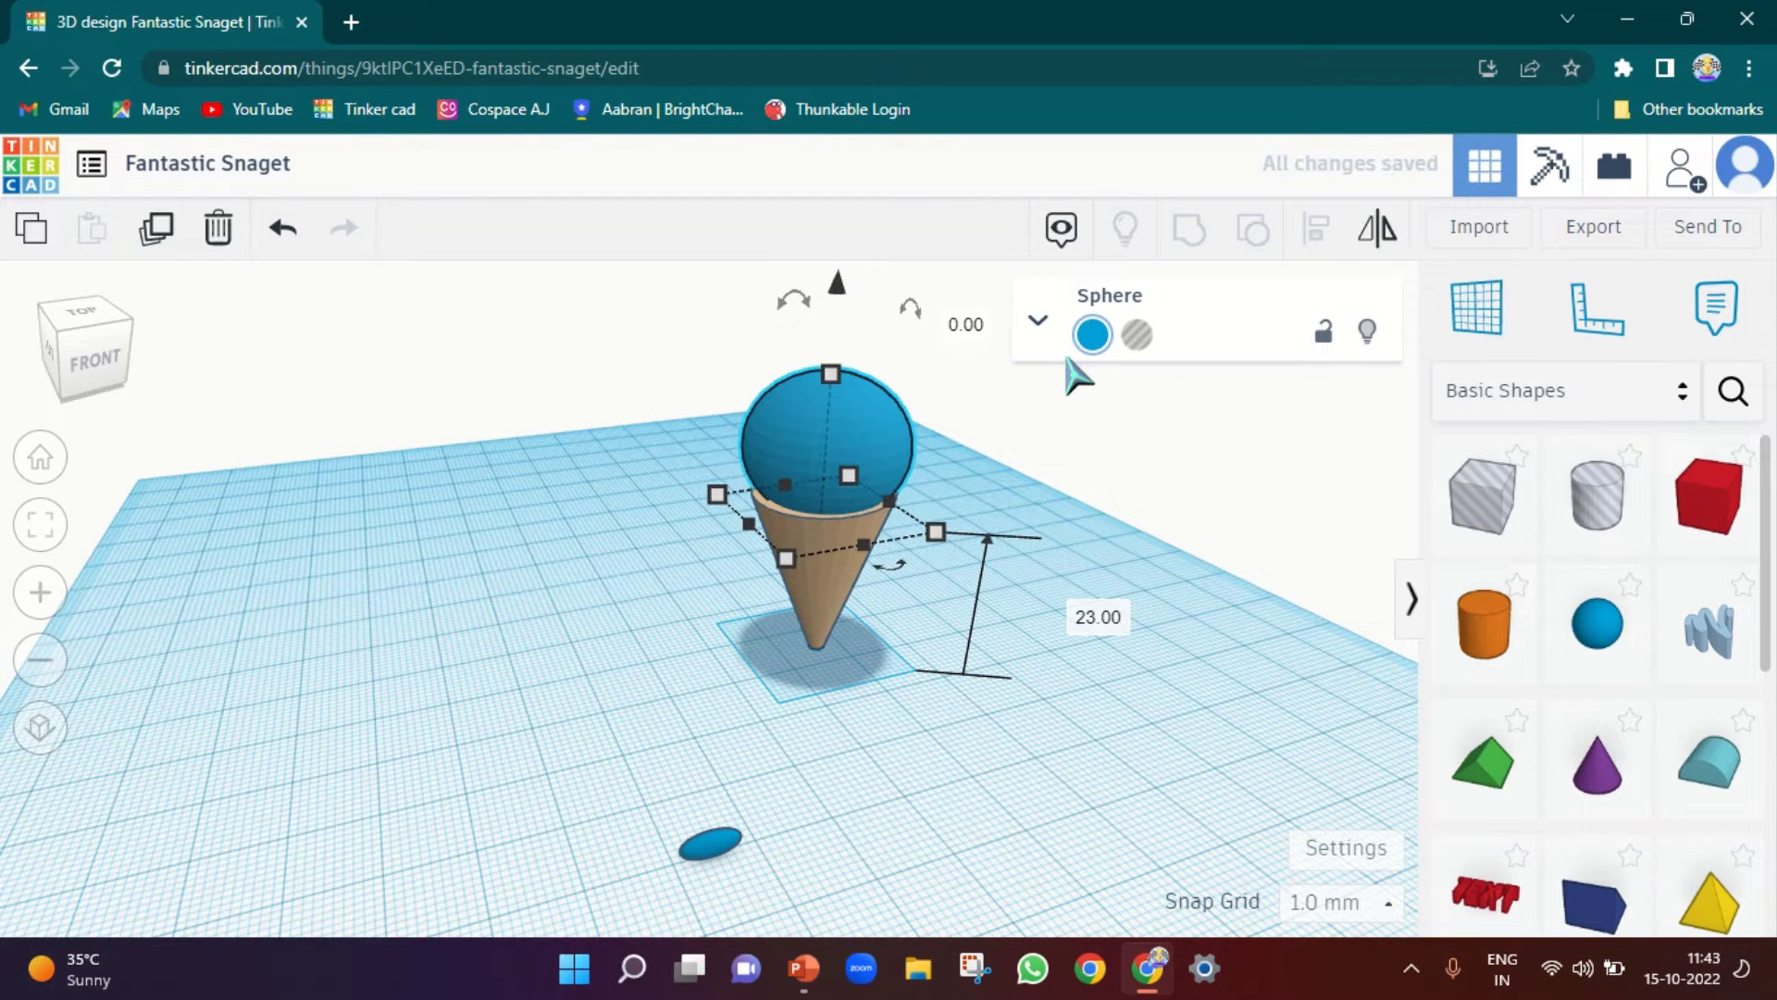
click(1078, 340)
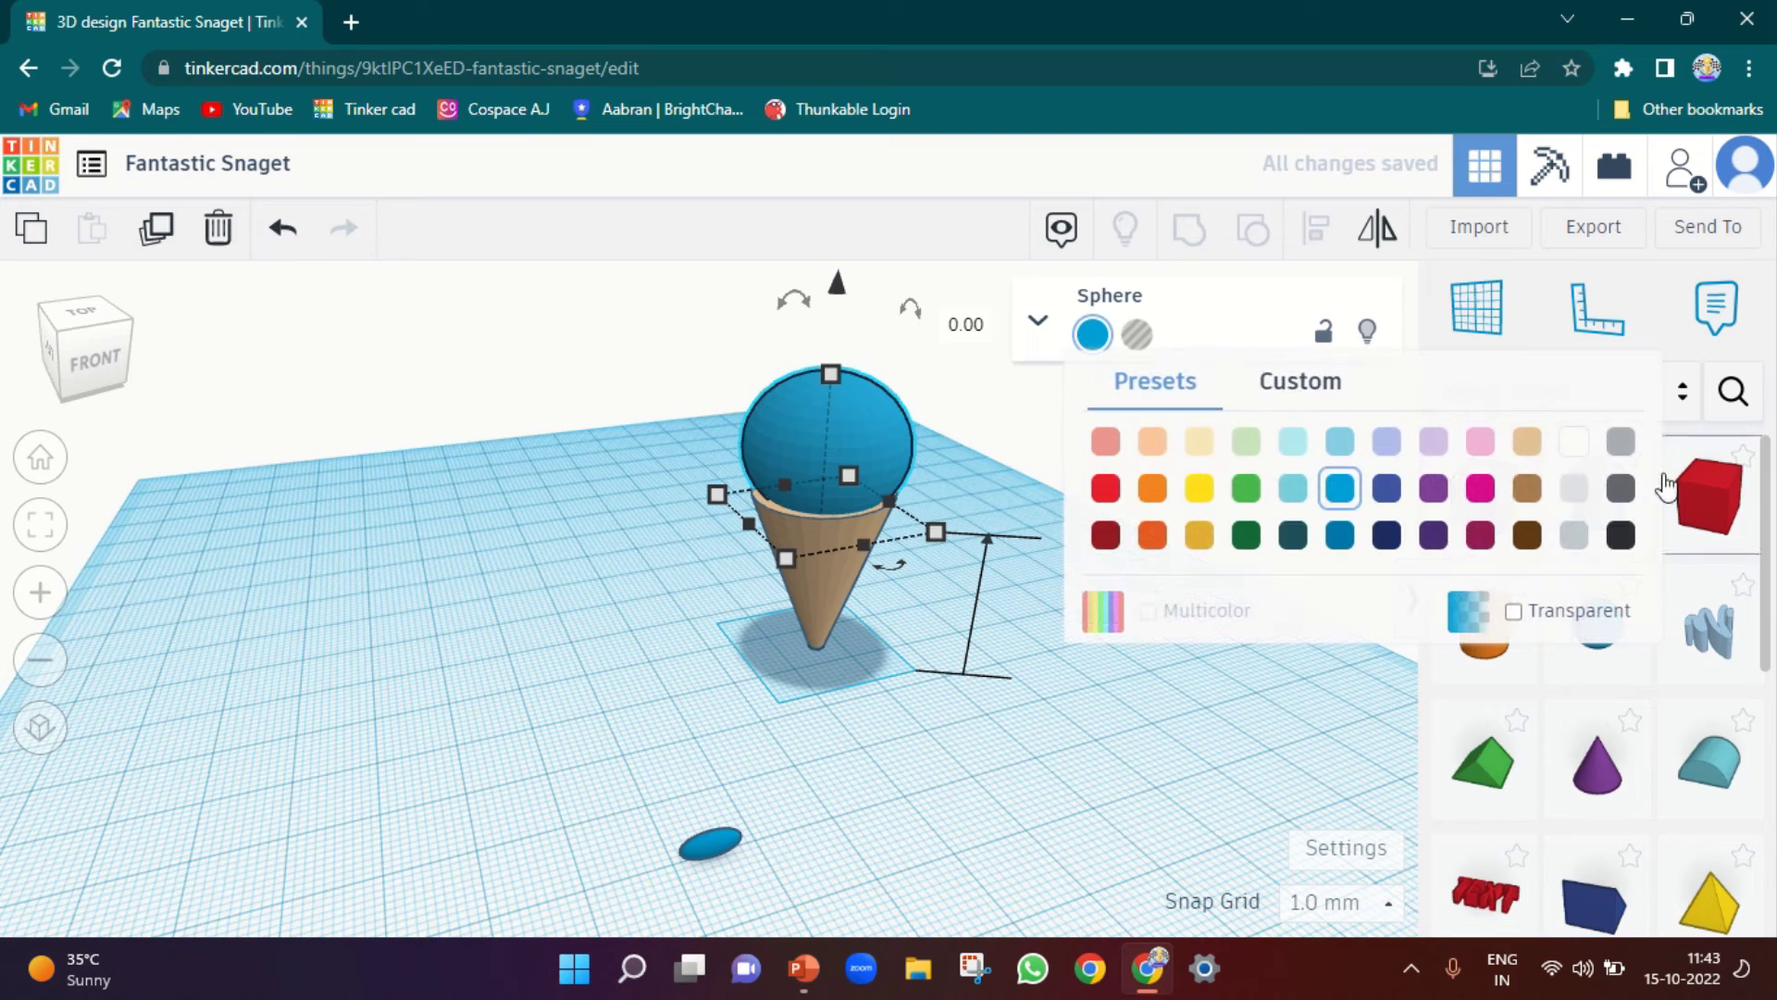
click(1528, 488)
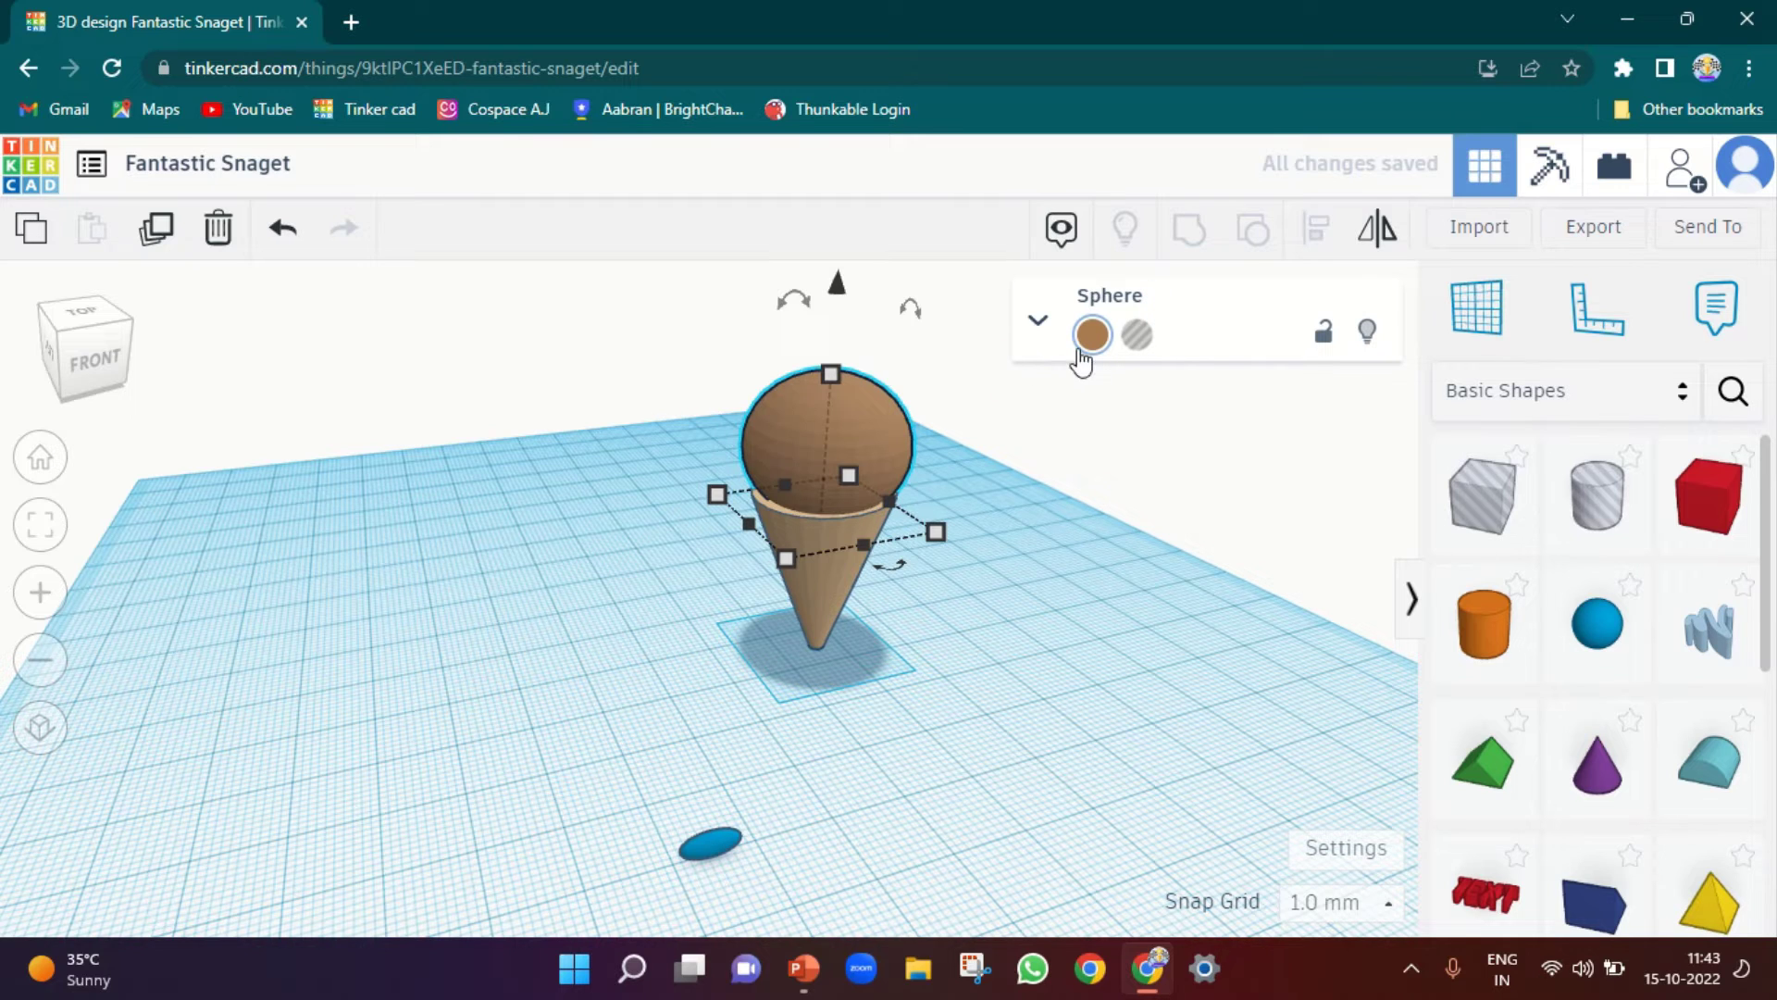
Stretch the scoop sphere to 22 mm in height and 22 mm across, and nudge it over the cone
mouse_move(833, 380)
mouse_down()
mouse_move(850, 428)
mouse_move(860, 389)
mouse_up()
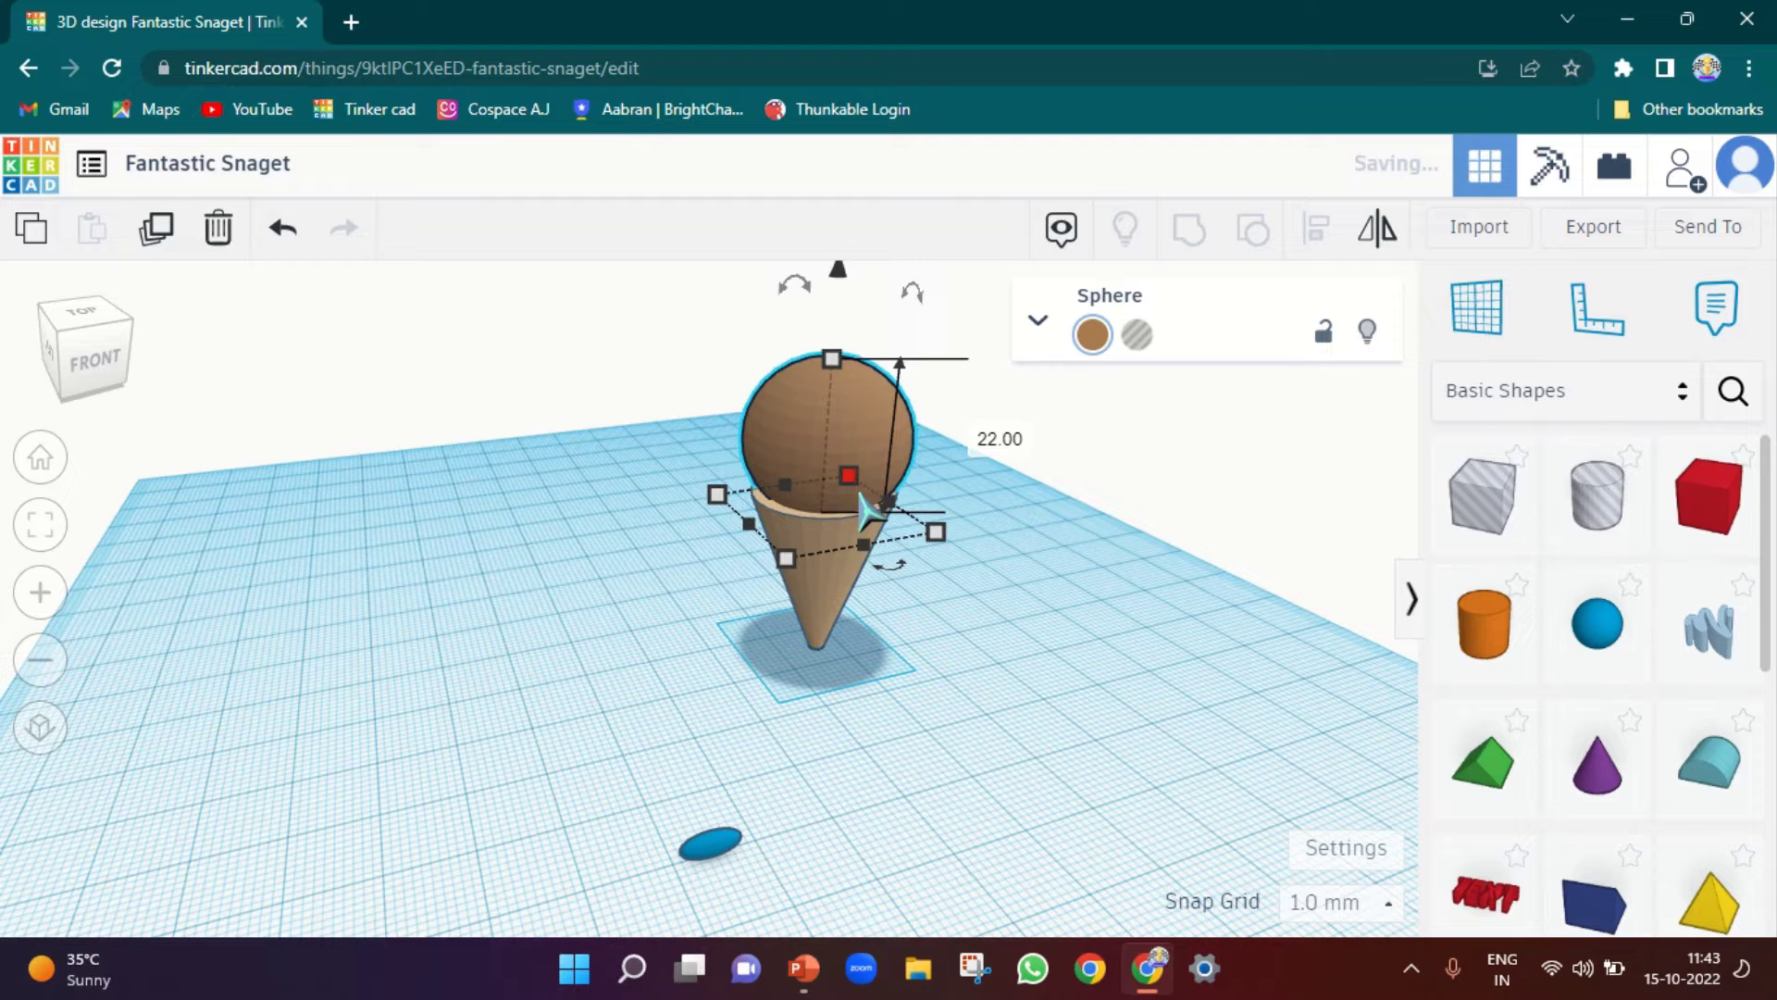
drag(851, 486, 921, 531)
right_drag(409, 675, 822, 452)
drag(741, 448, 709, 461)
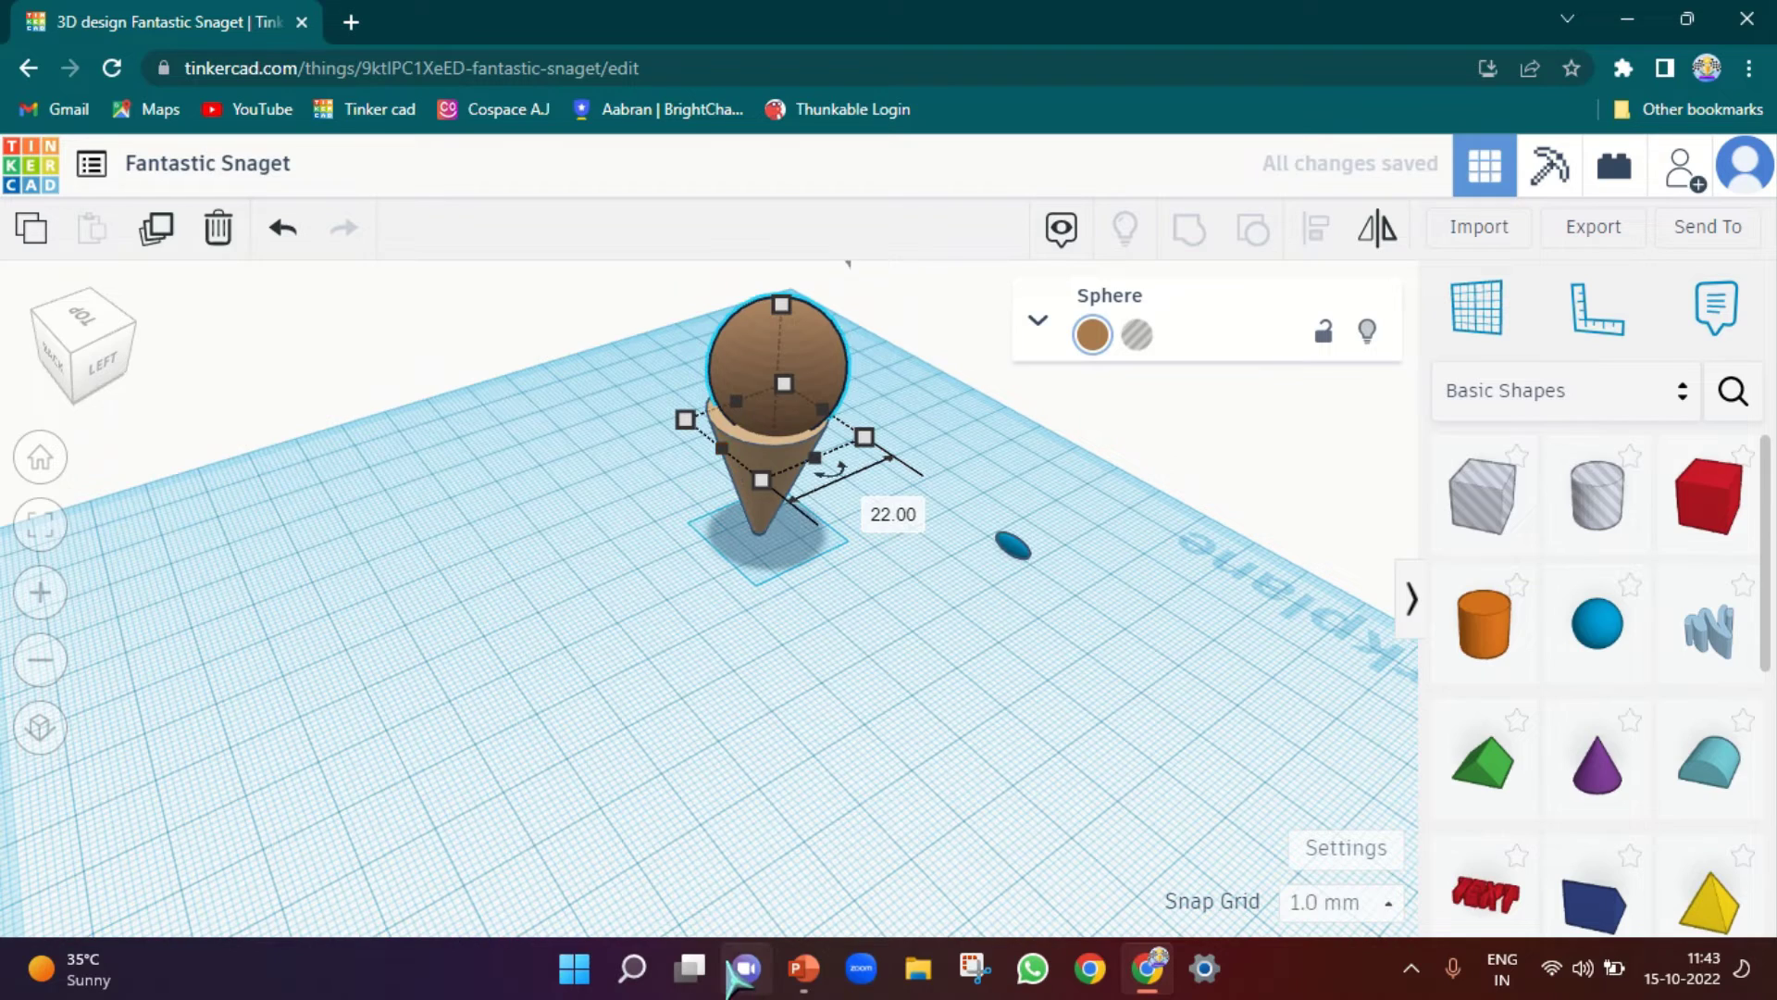
key(Left)
drag(1131, 632, 1073, 639)
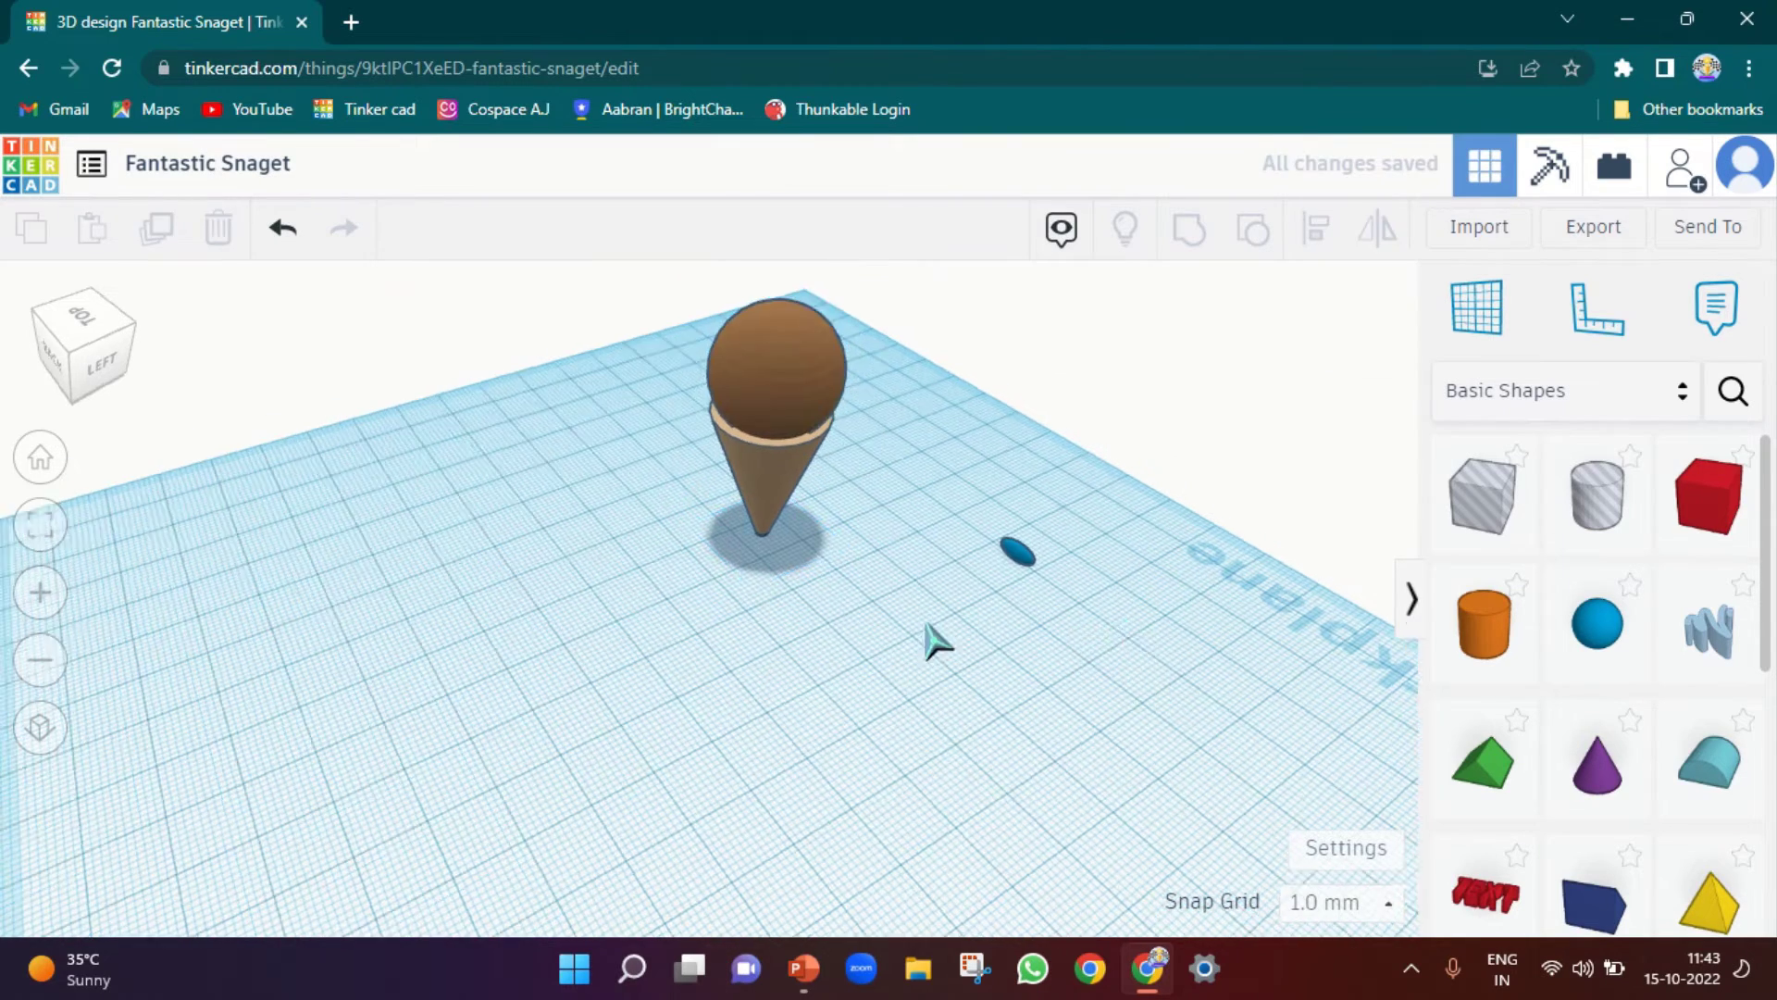
Move the small blue flattened sphere 14 mm sideways and 9 mm in depth, closer to the cone
right_drag(936, 638, 738, 683)
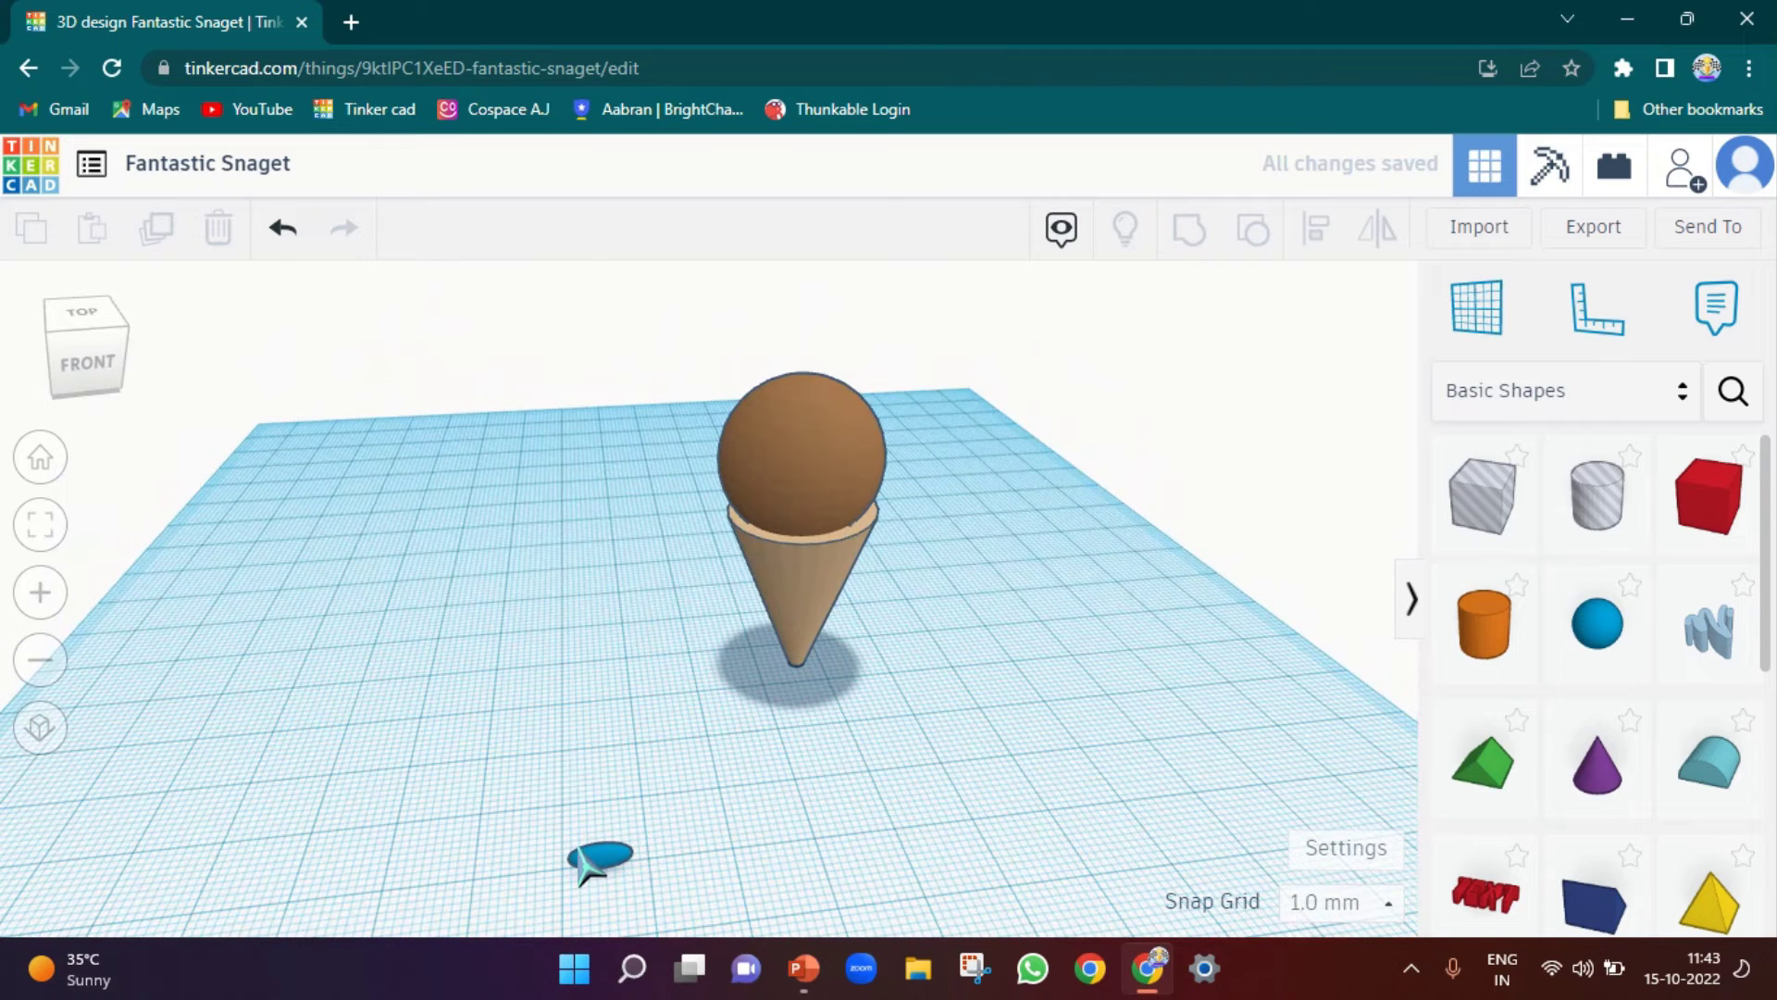
drag(579, 851, 701, 788)
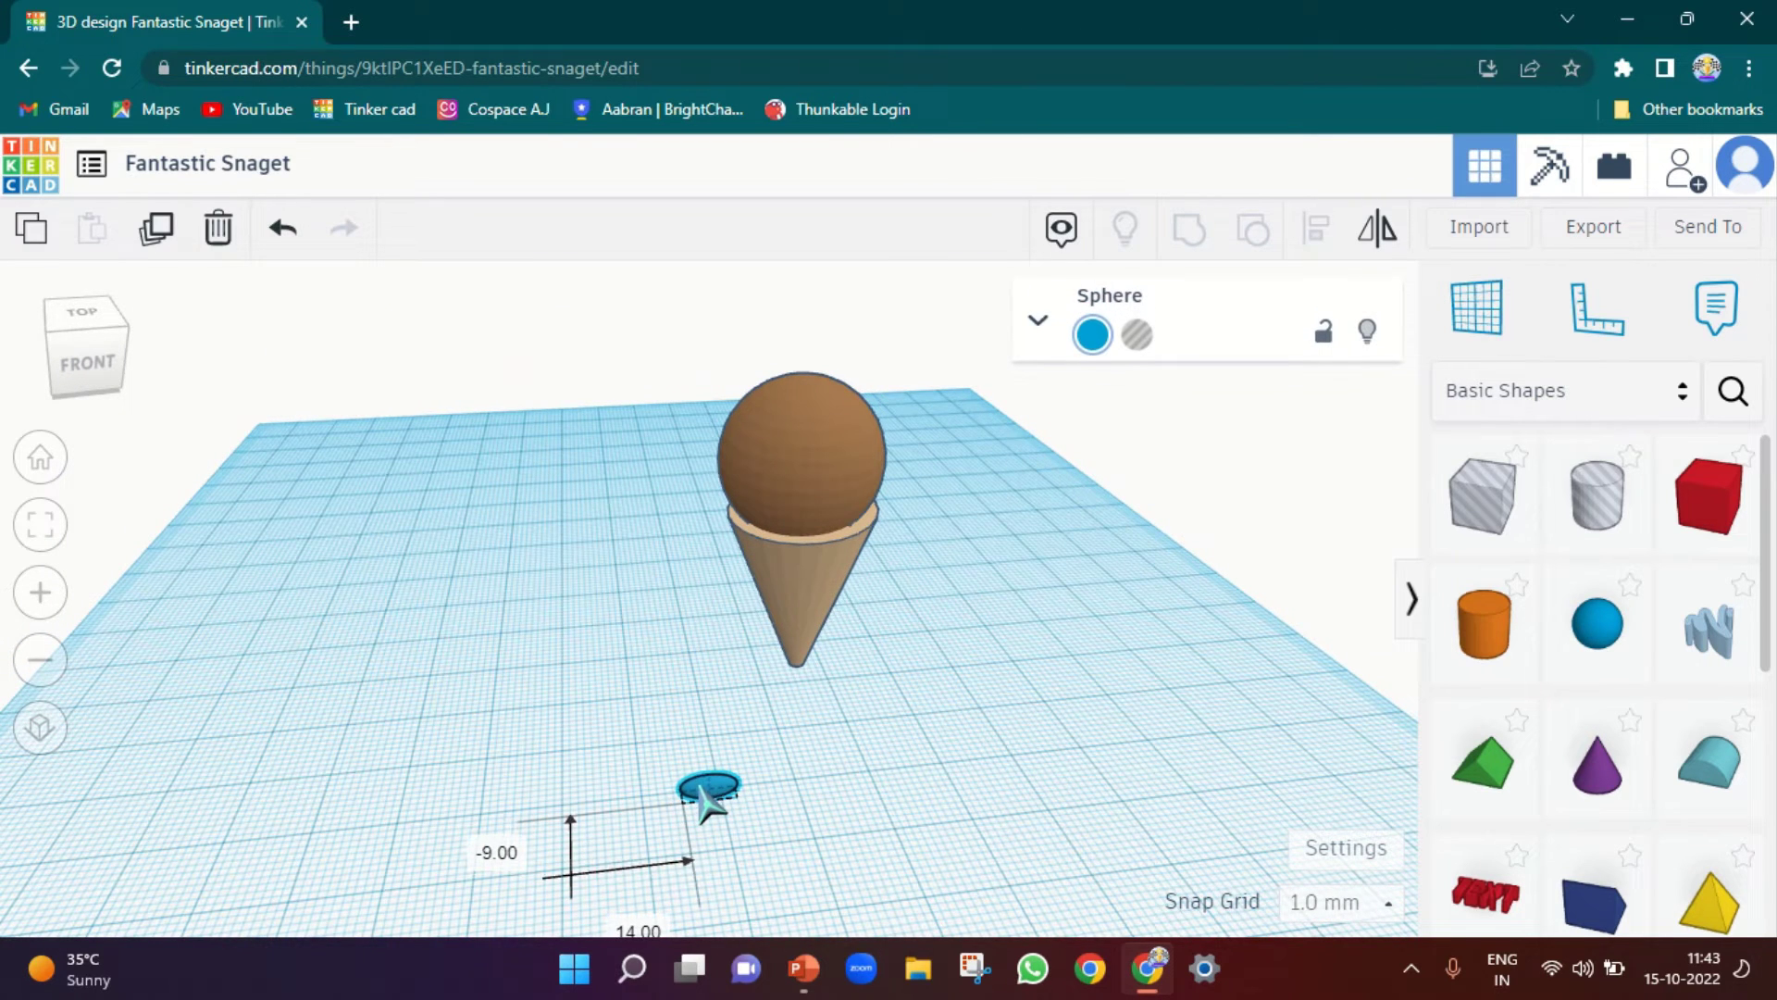
Increase the scoop sphere's Steps setting to 24 for a smoother surface
click(825, 516)
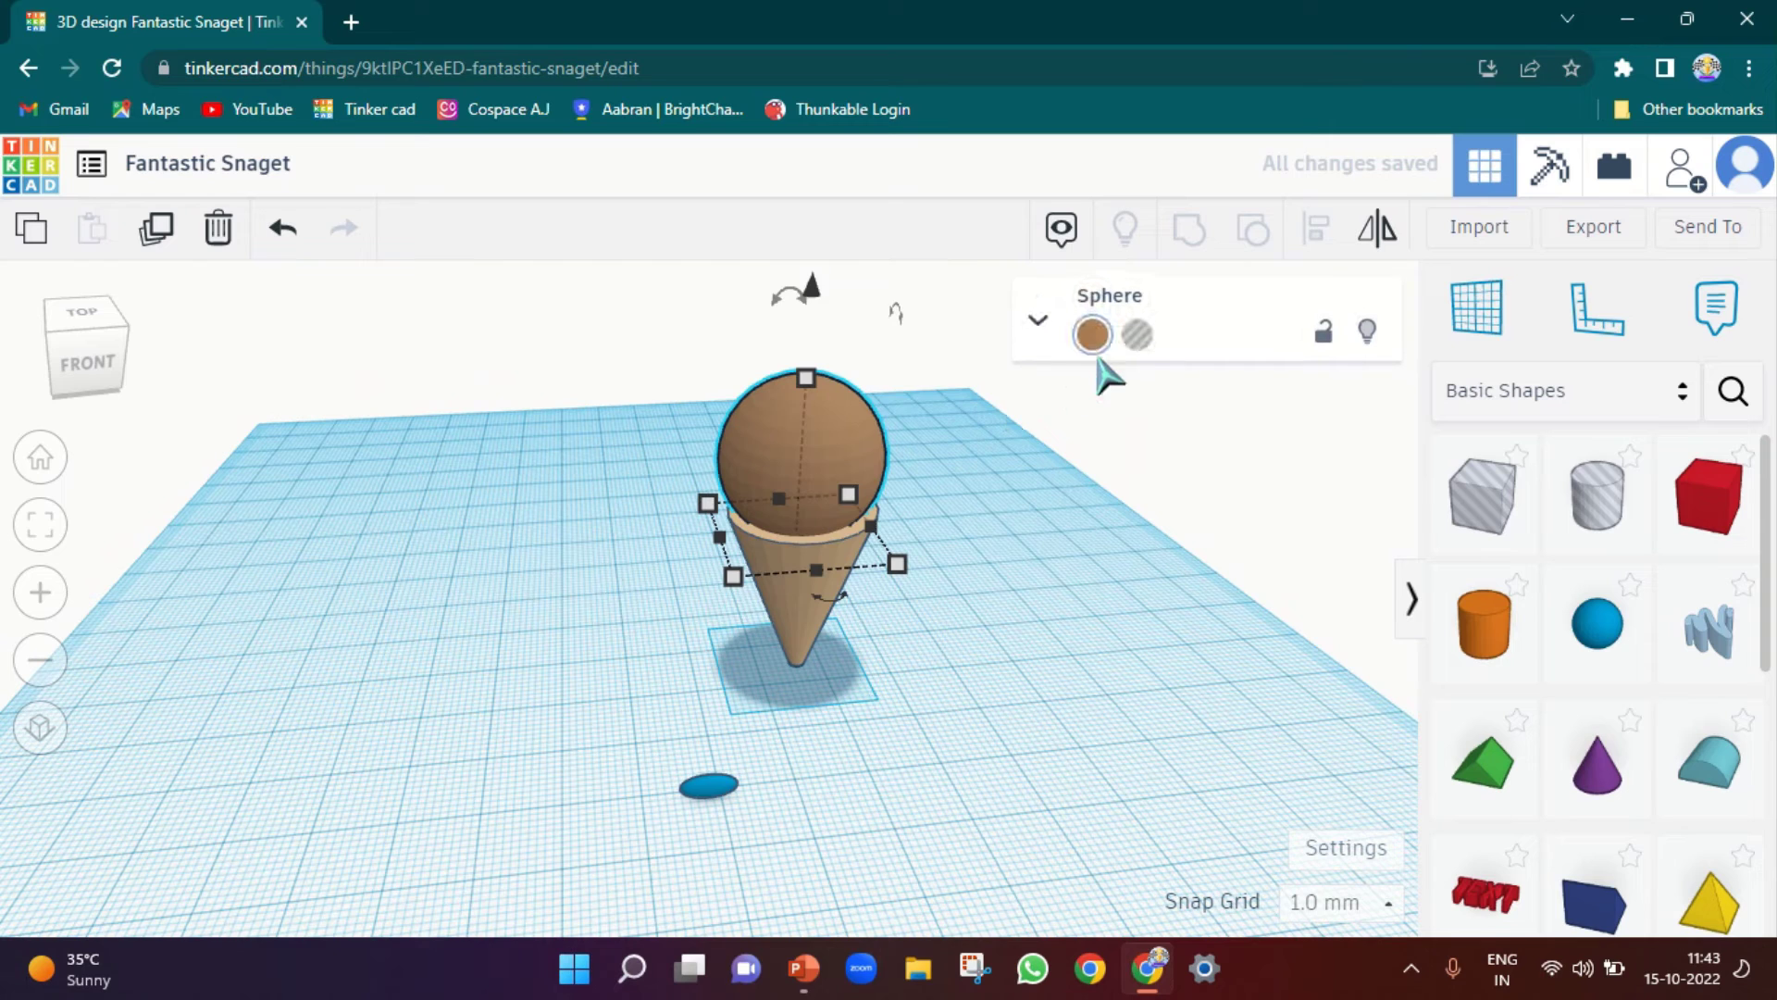
click(1038, 320)
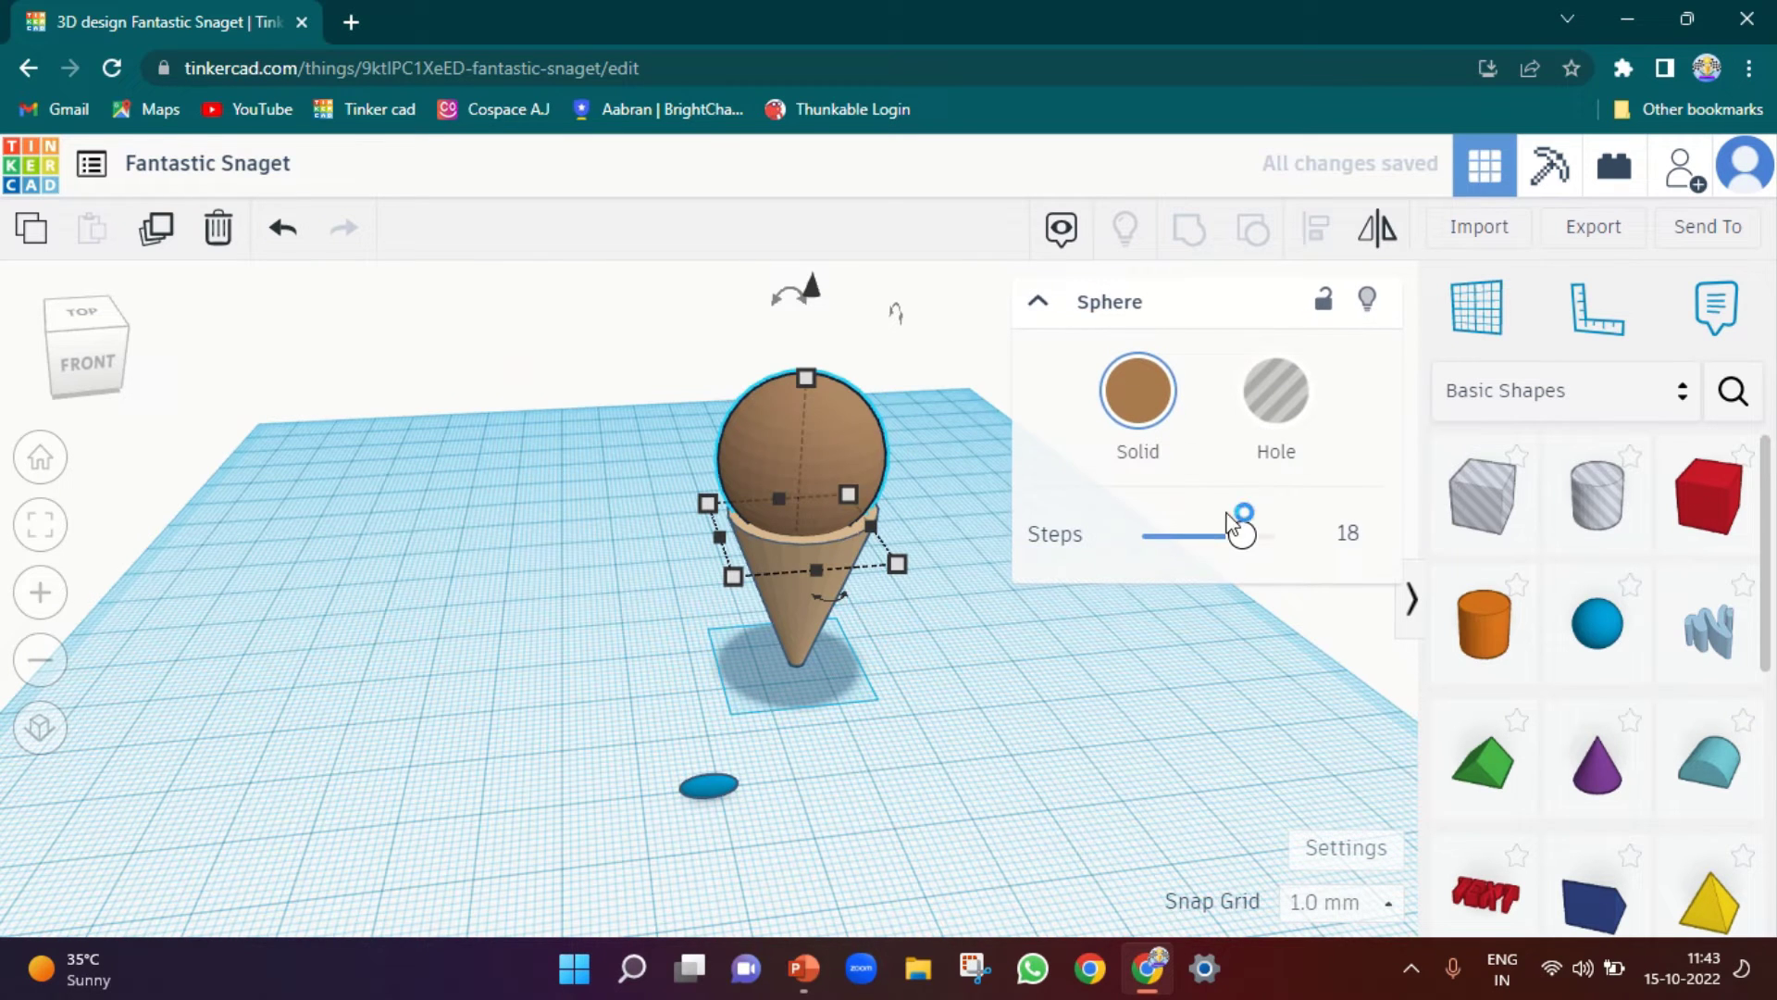
drag(1243, 552, 1315, 546)
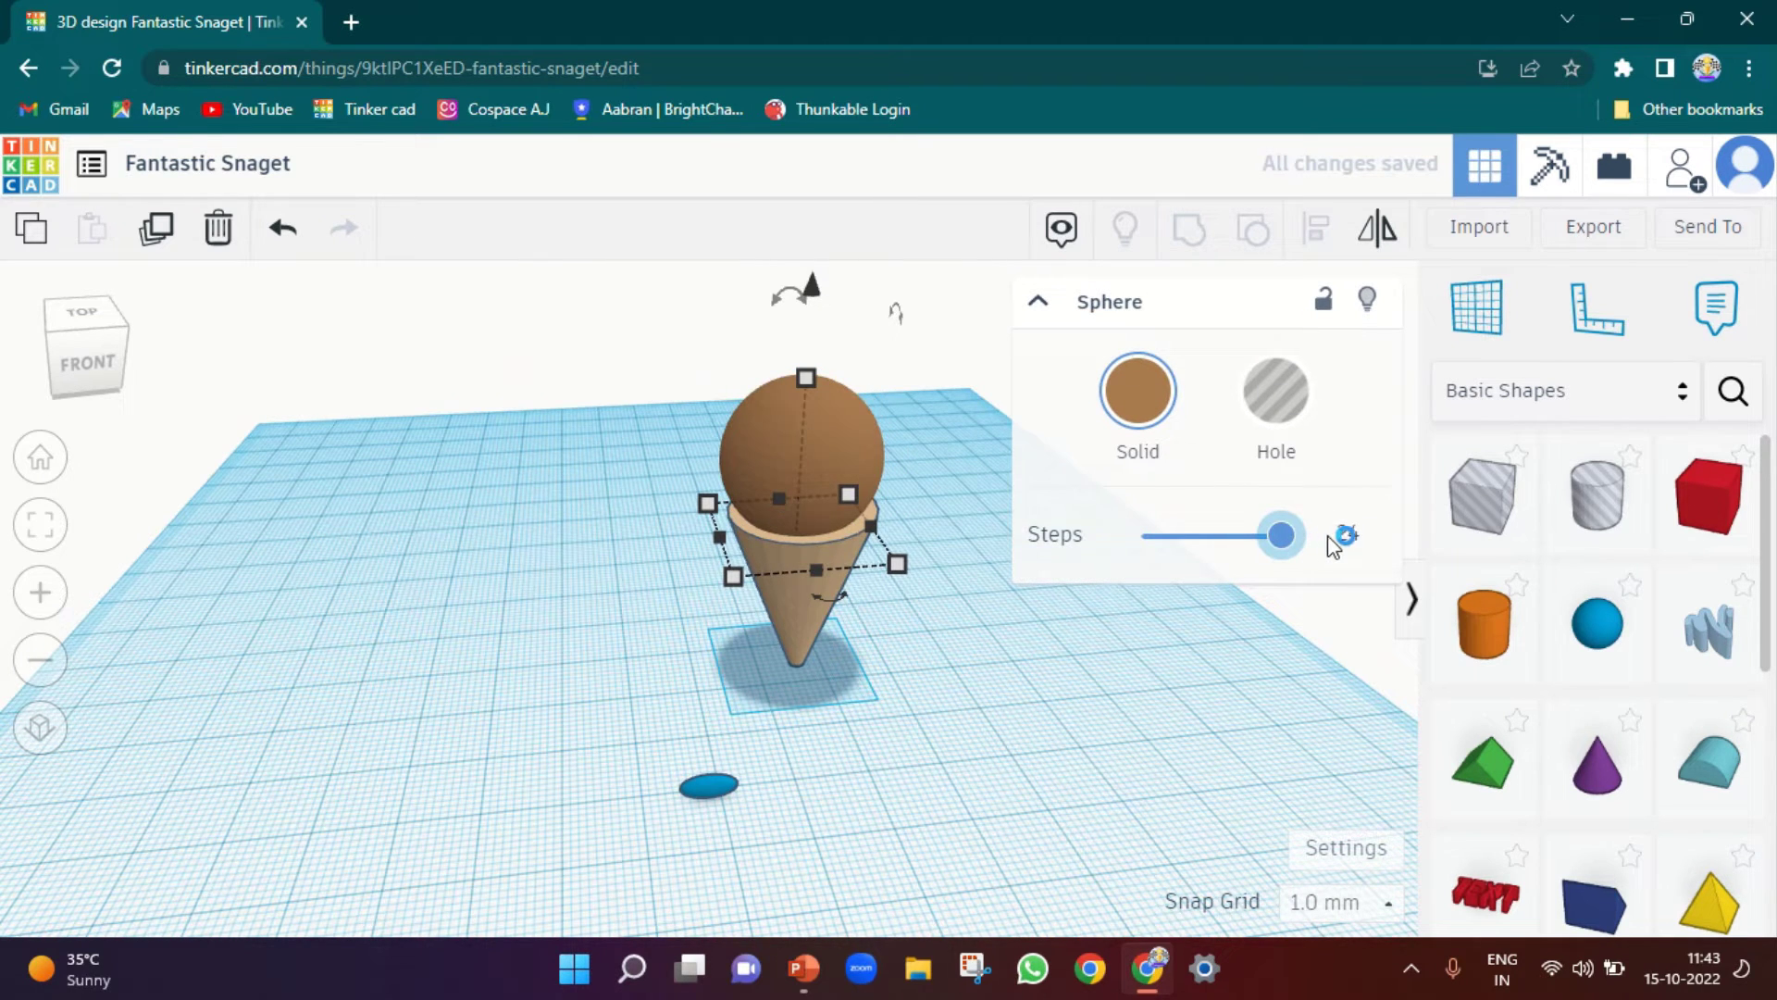
Try the light pink and light tan presets as the scoop's solid colour and restore the medium brown preset
click(1140, 393)
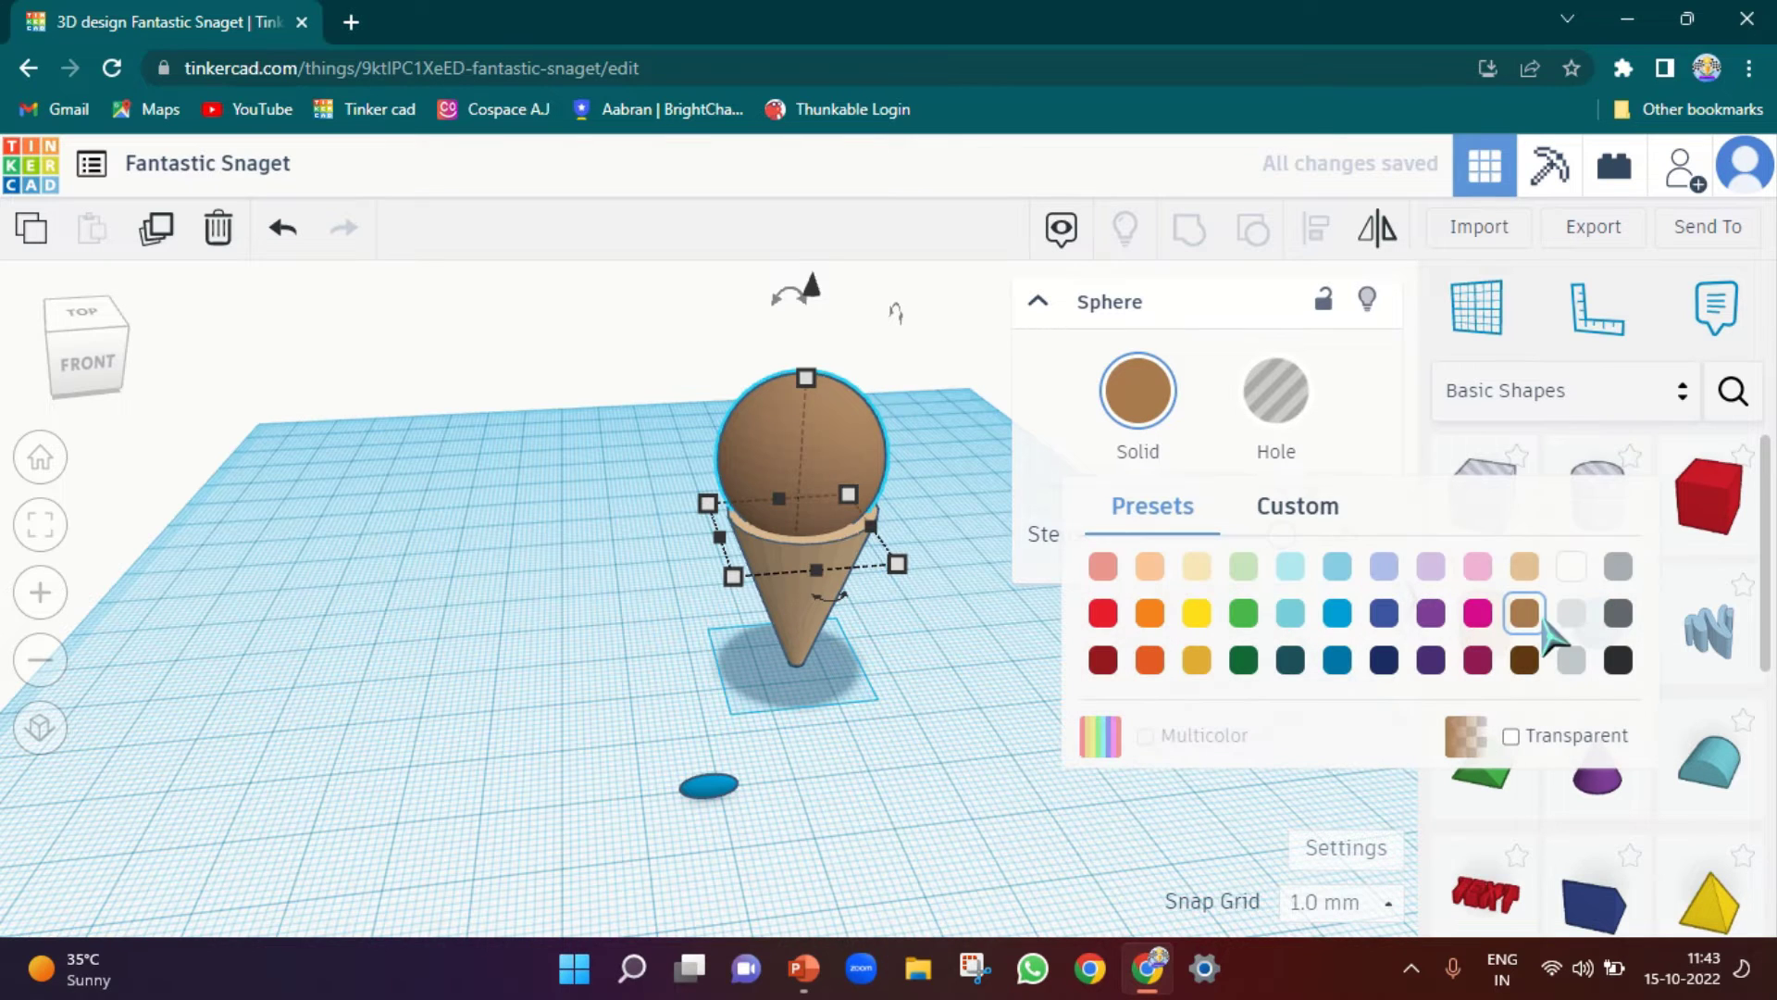
click(1478, 566)
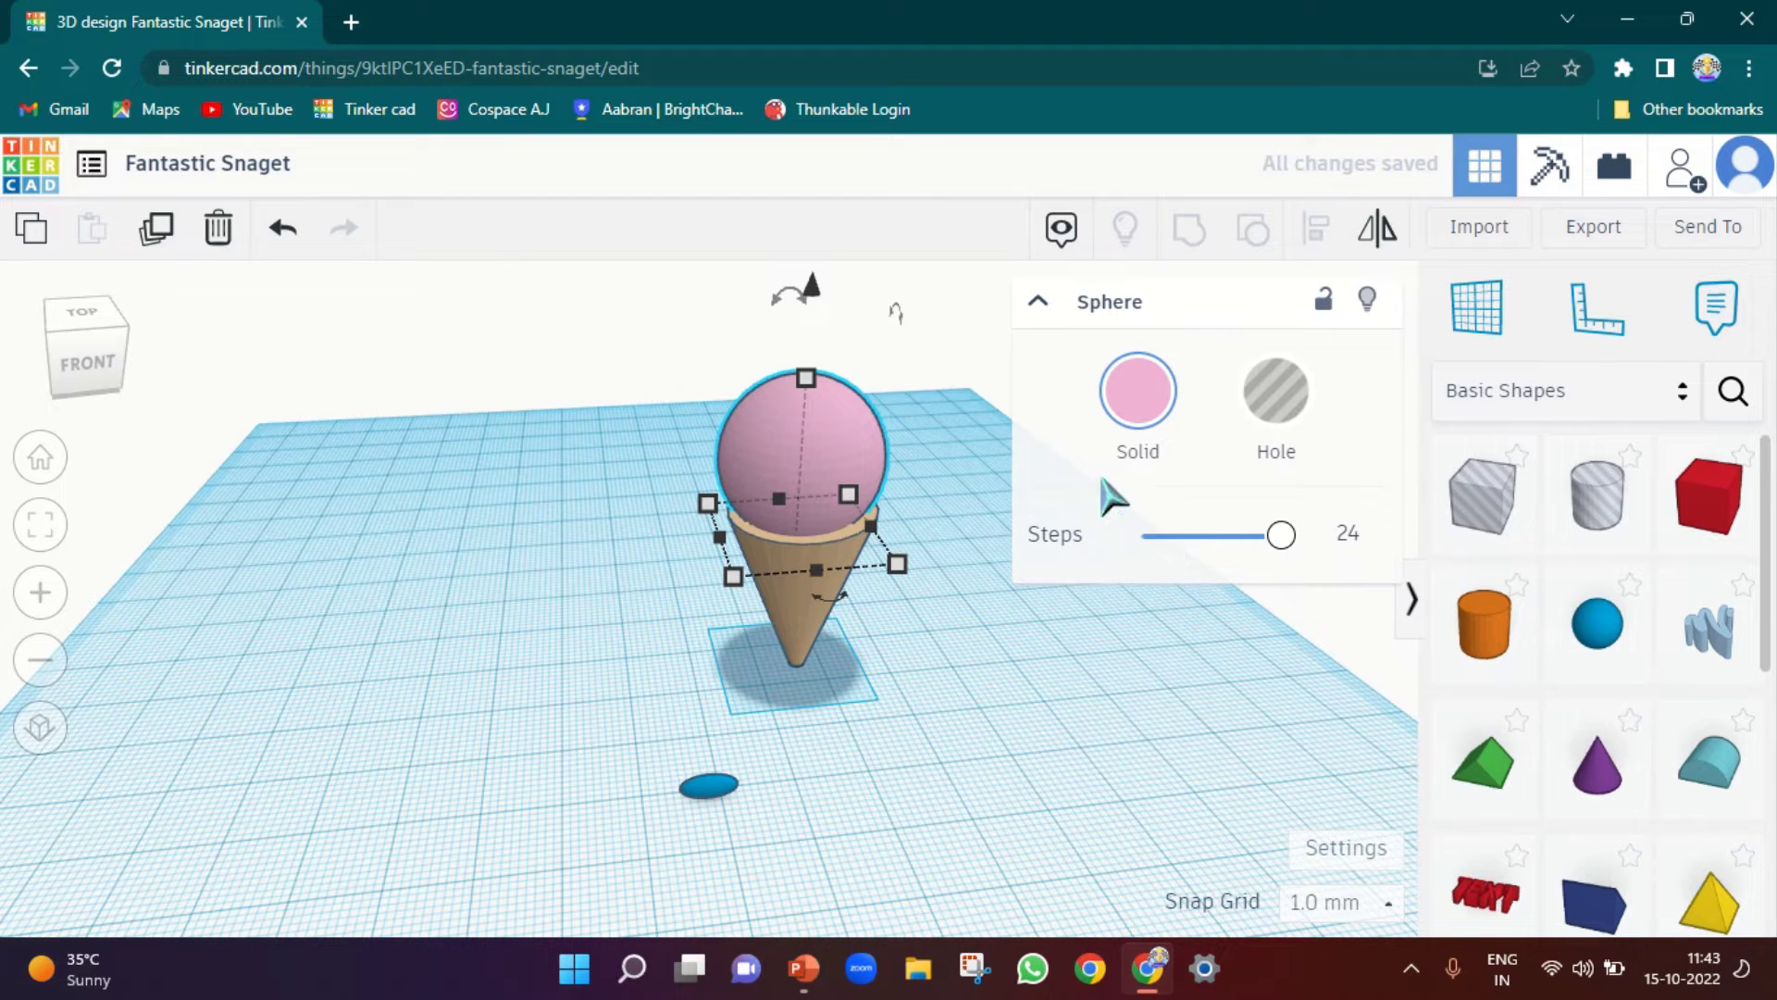
click(1117, 421)
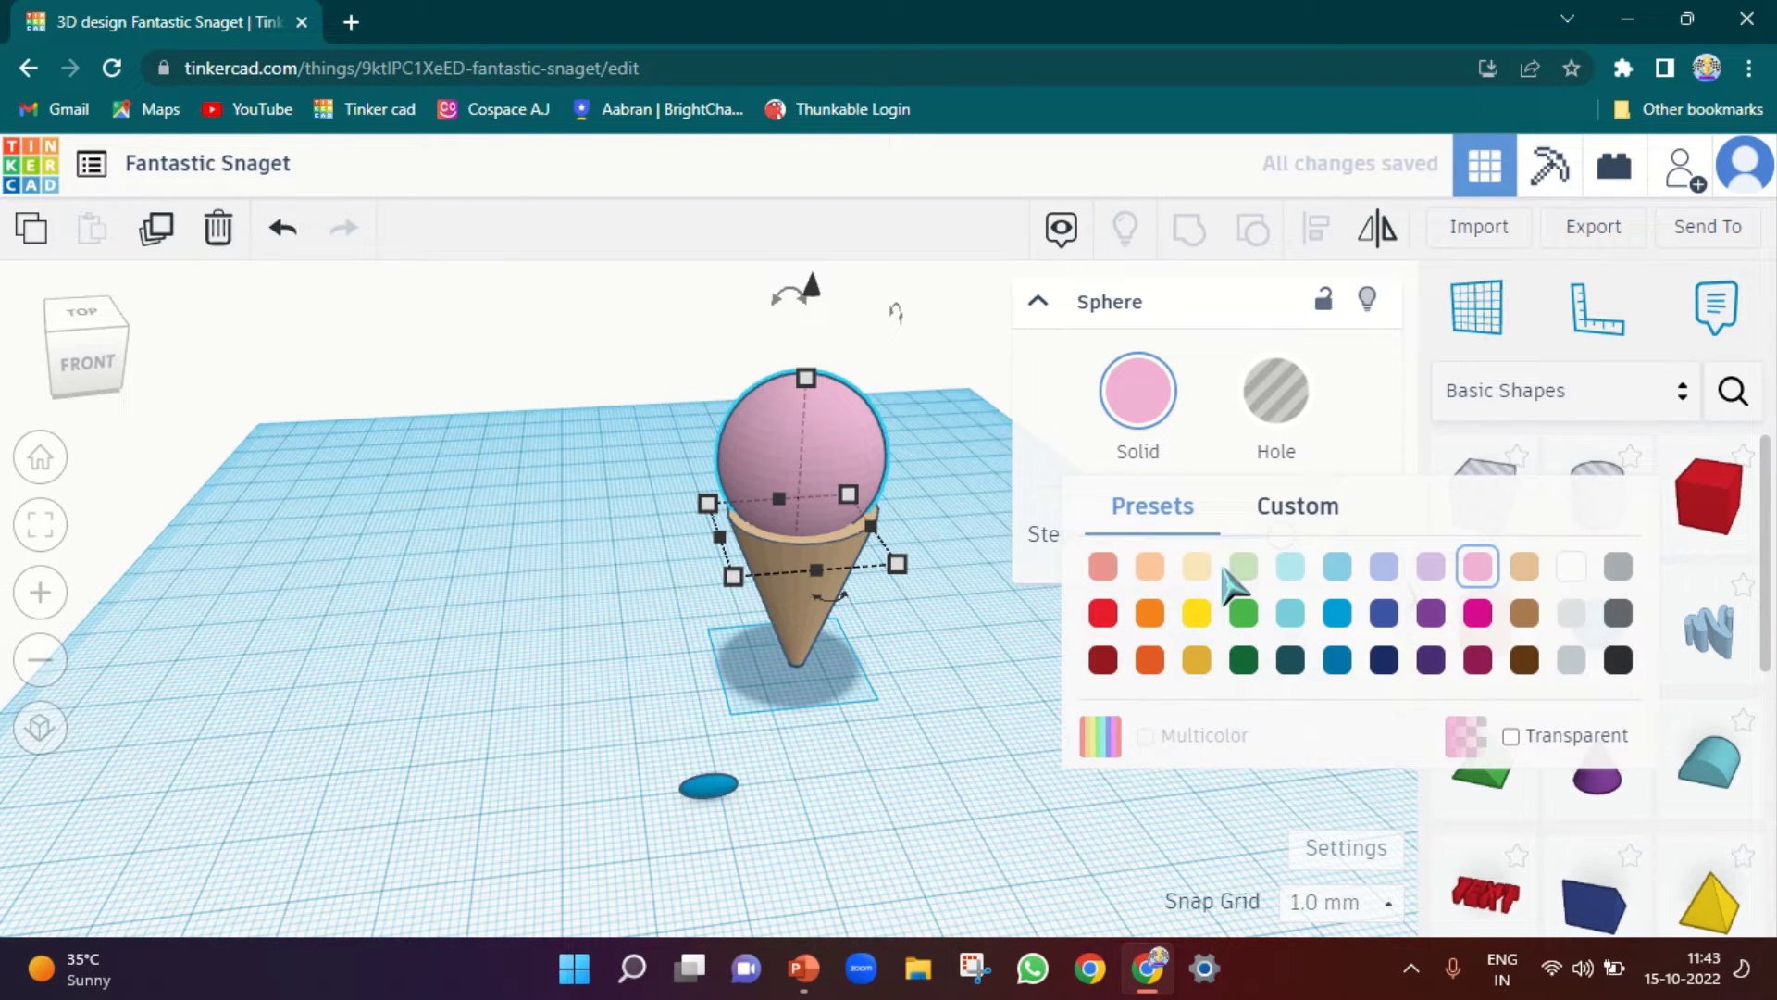
click(1524, 567)
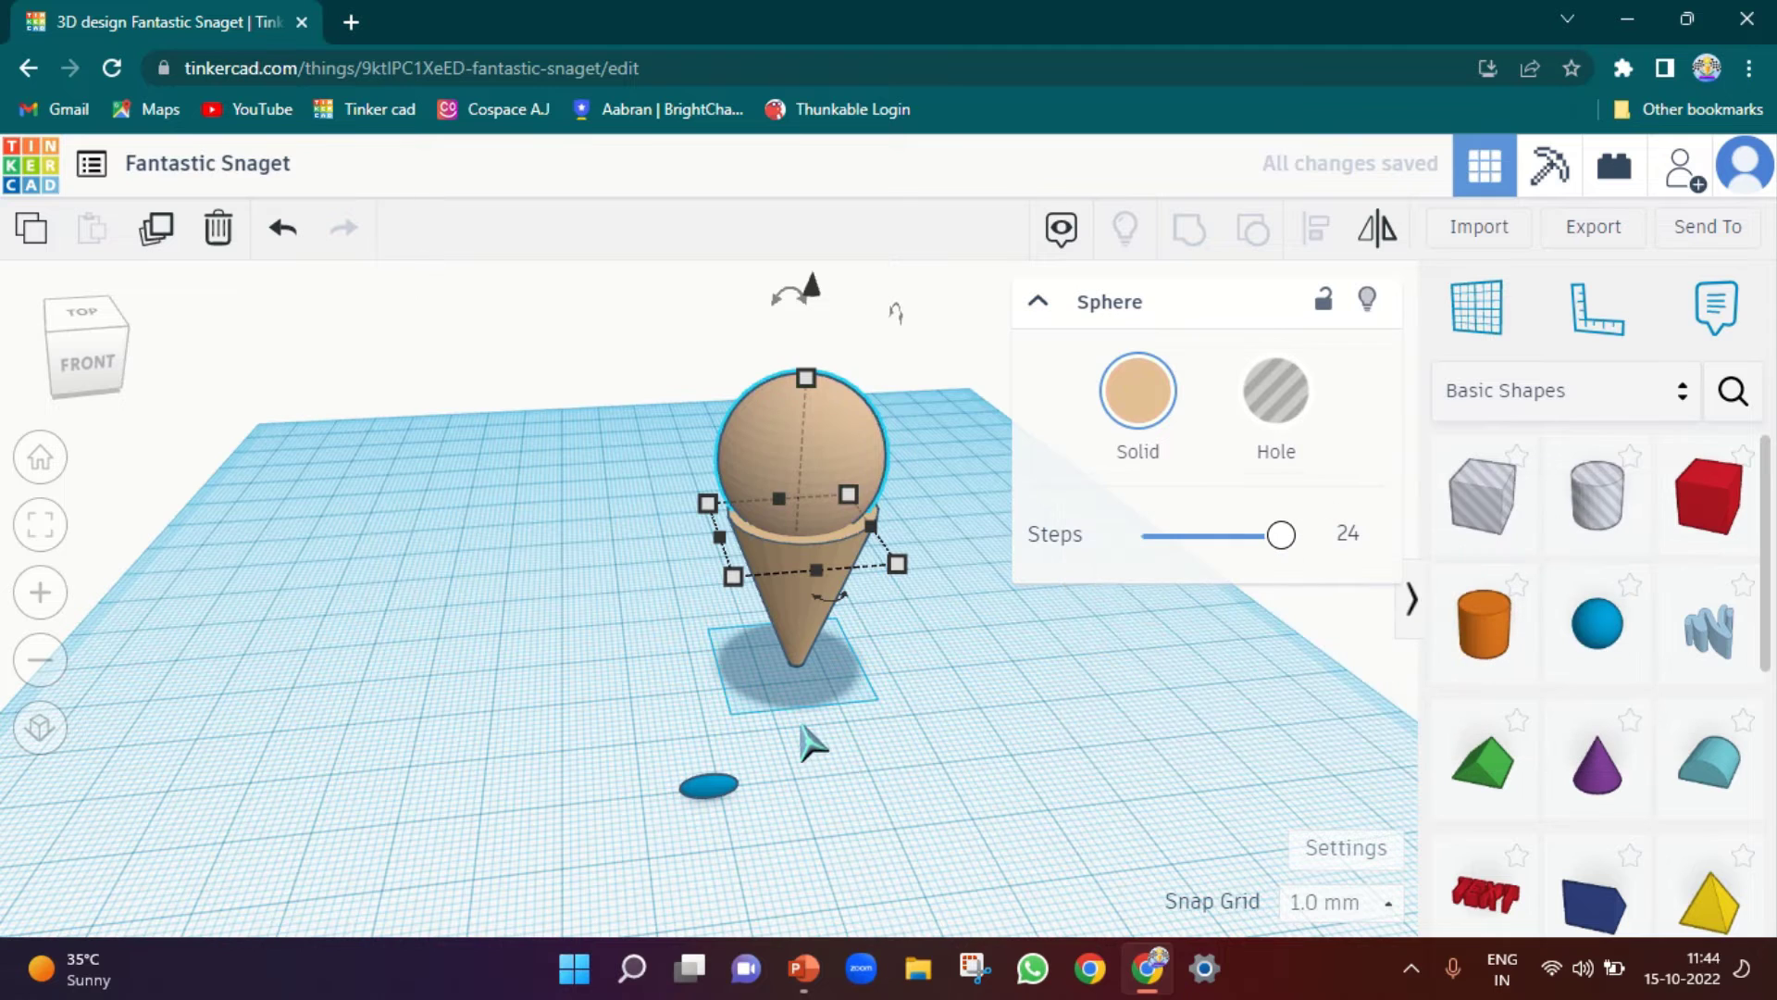
click(1147, 453)
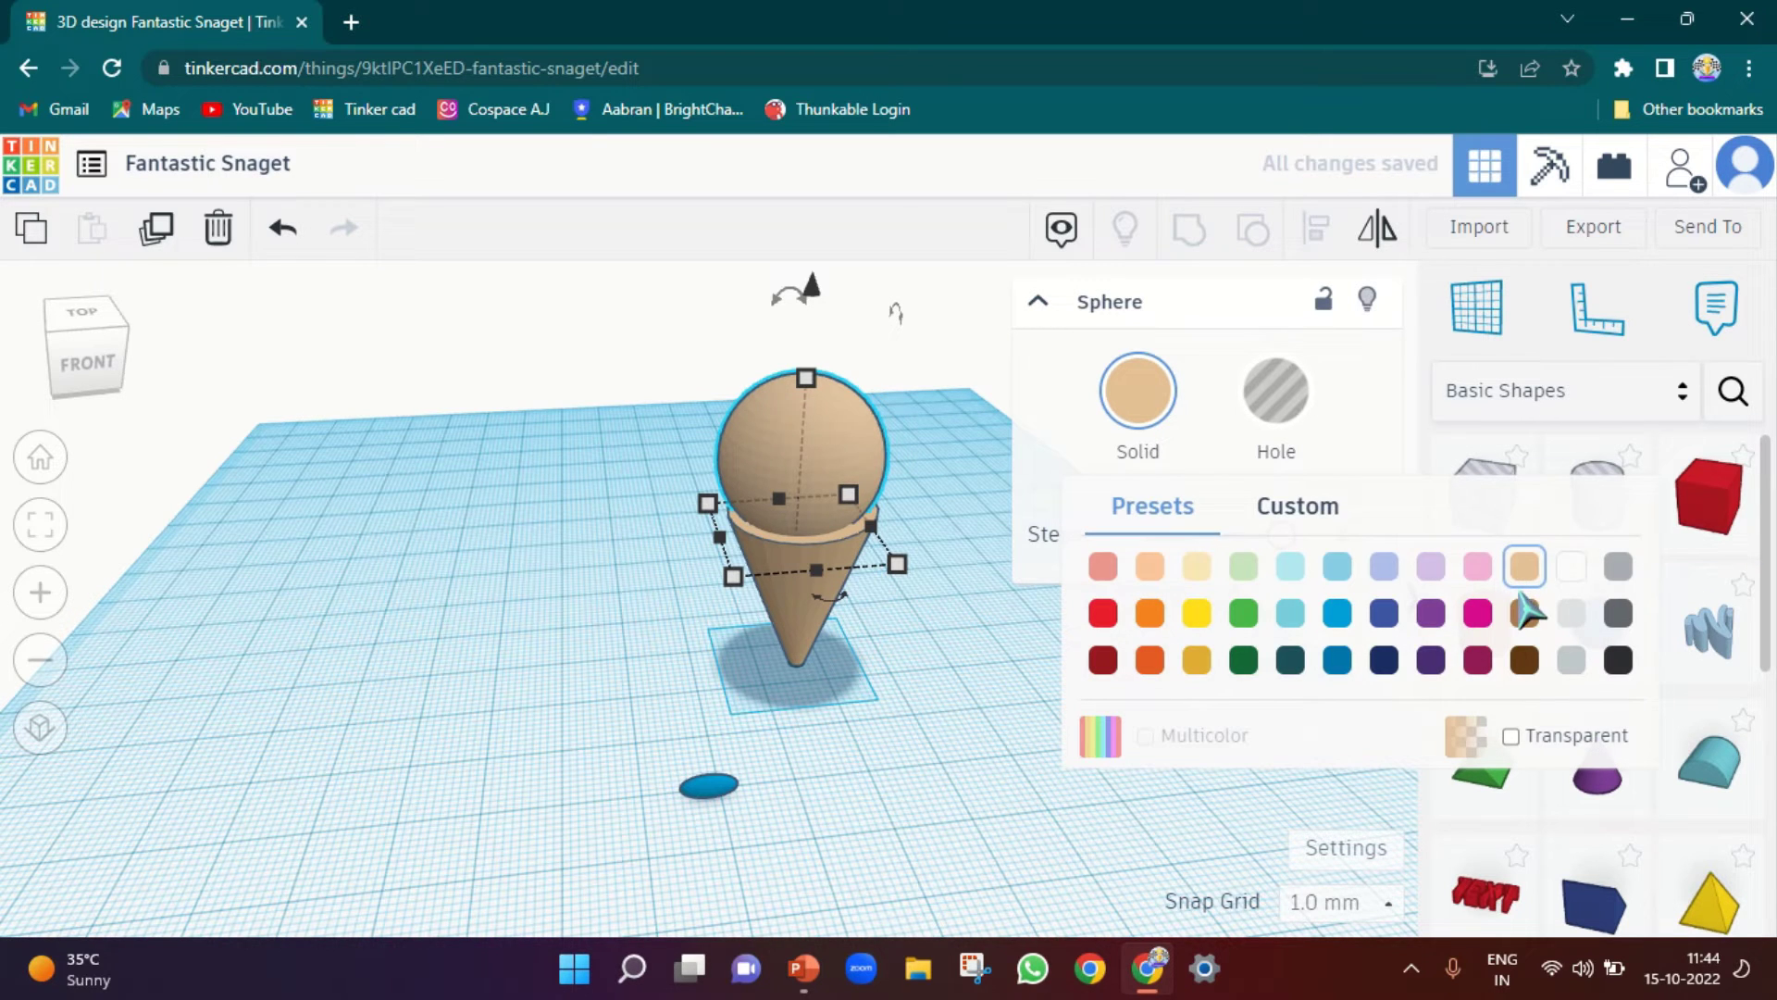
click(1525, 614)
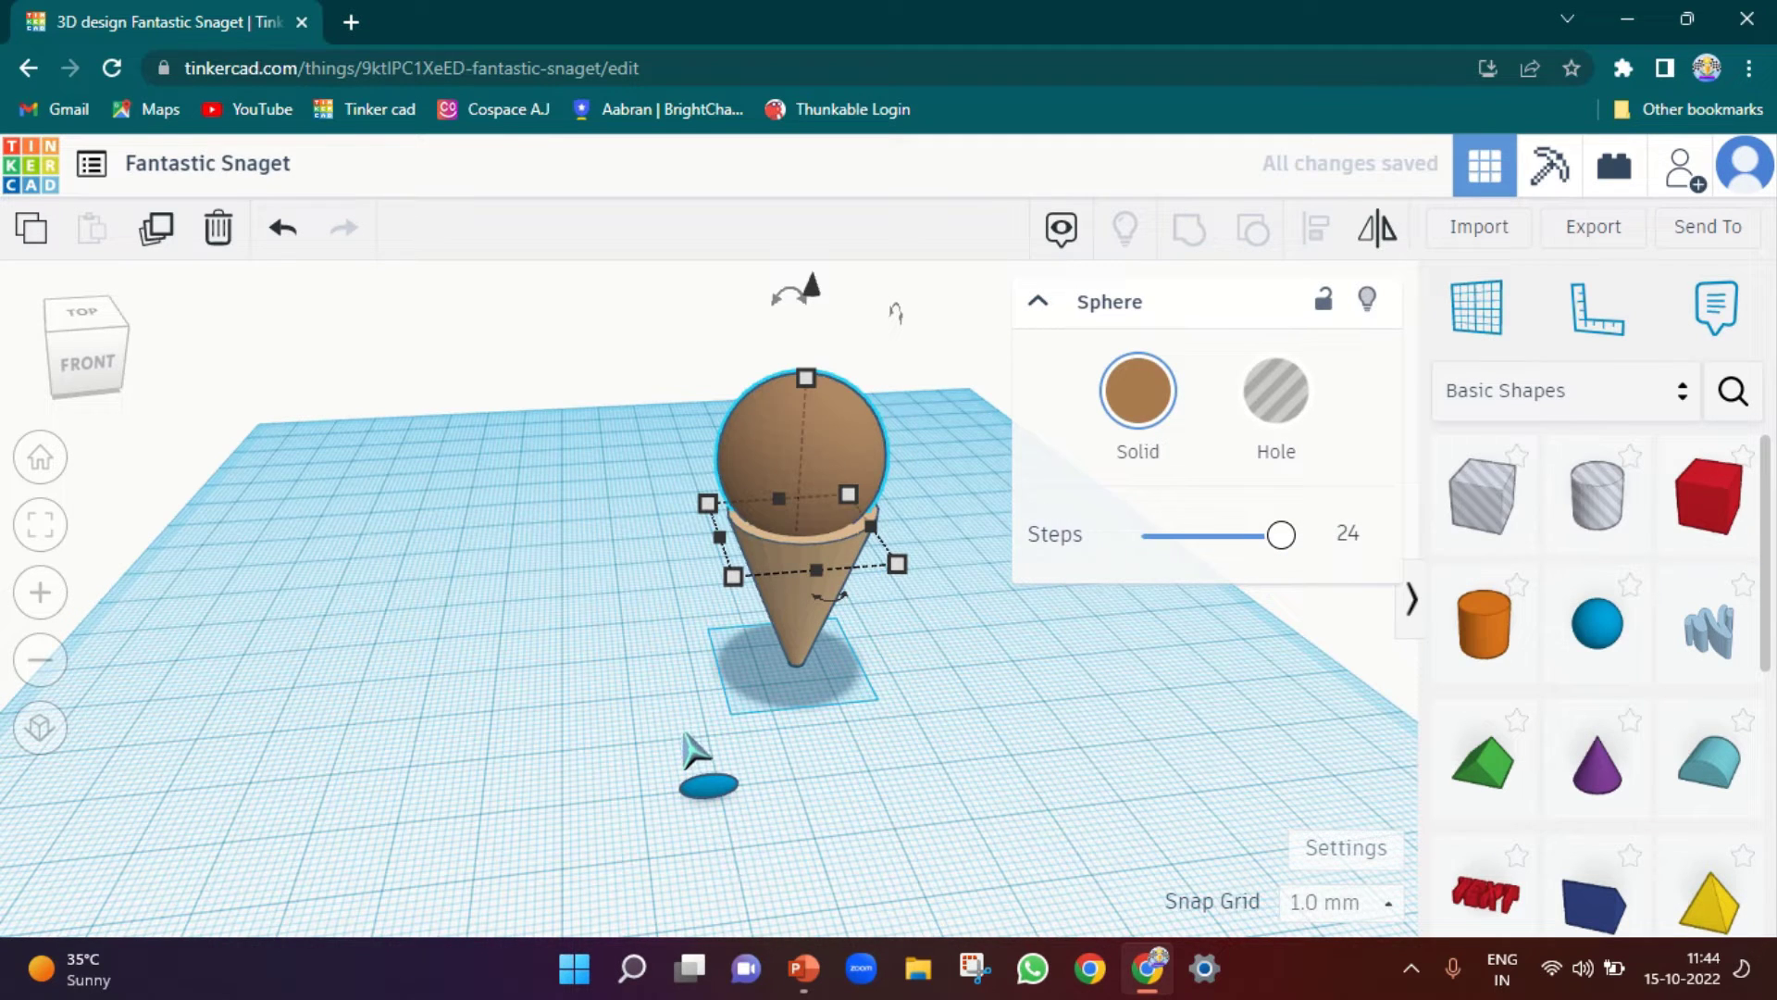
click(924, 690)
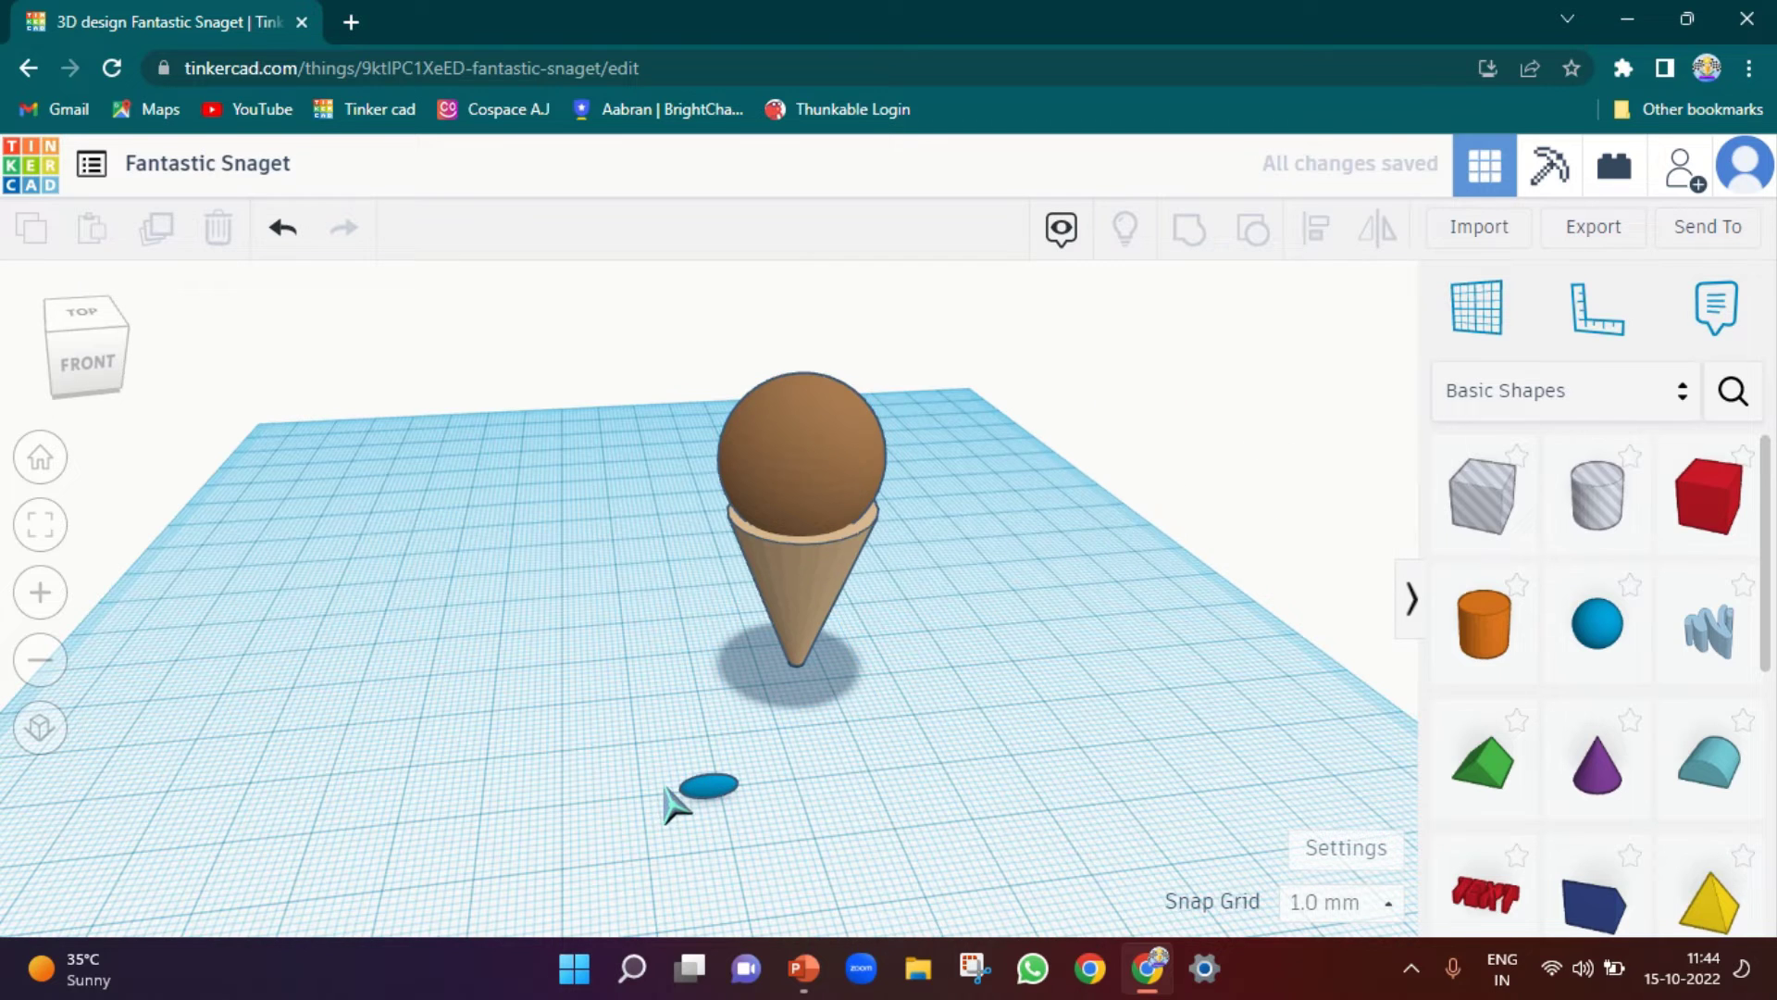
Change the small blue flattened sphere's solid colour to the light purple preset
drag(685, 806, 690, 803)
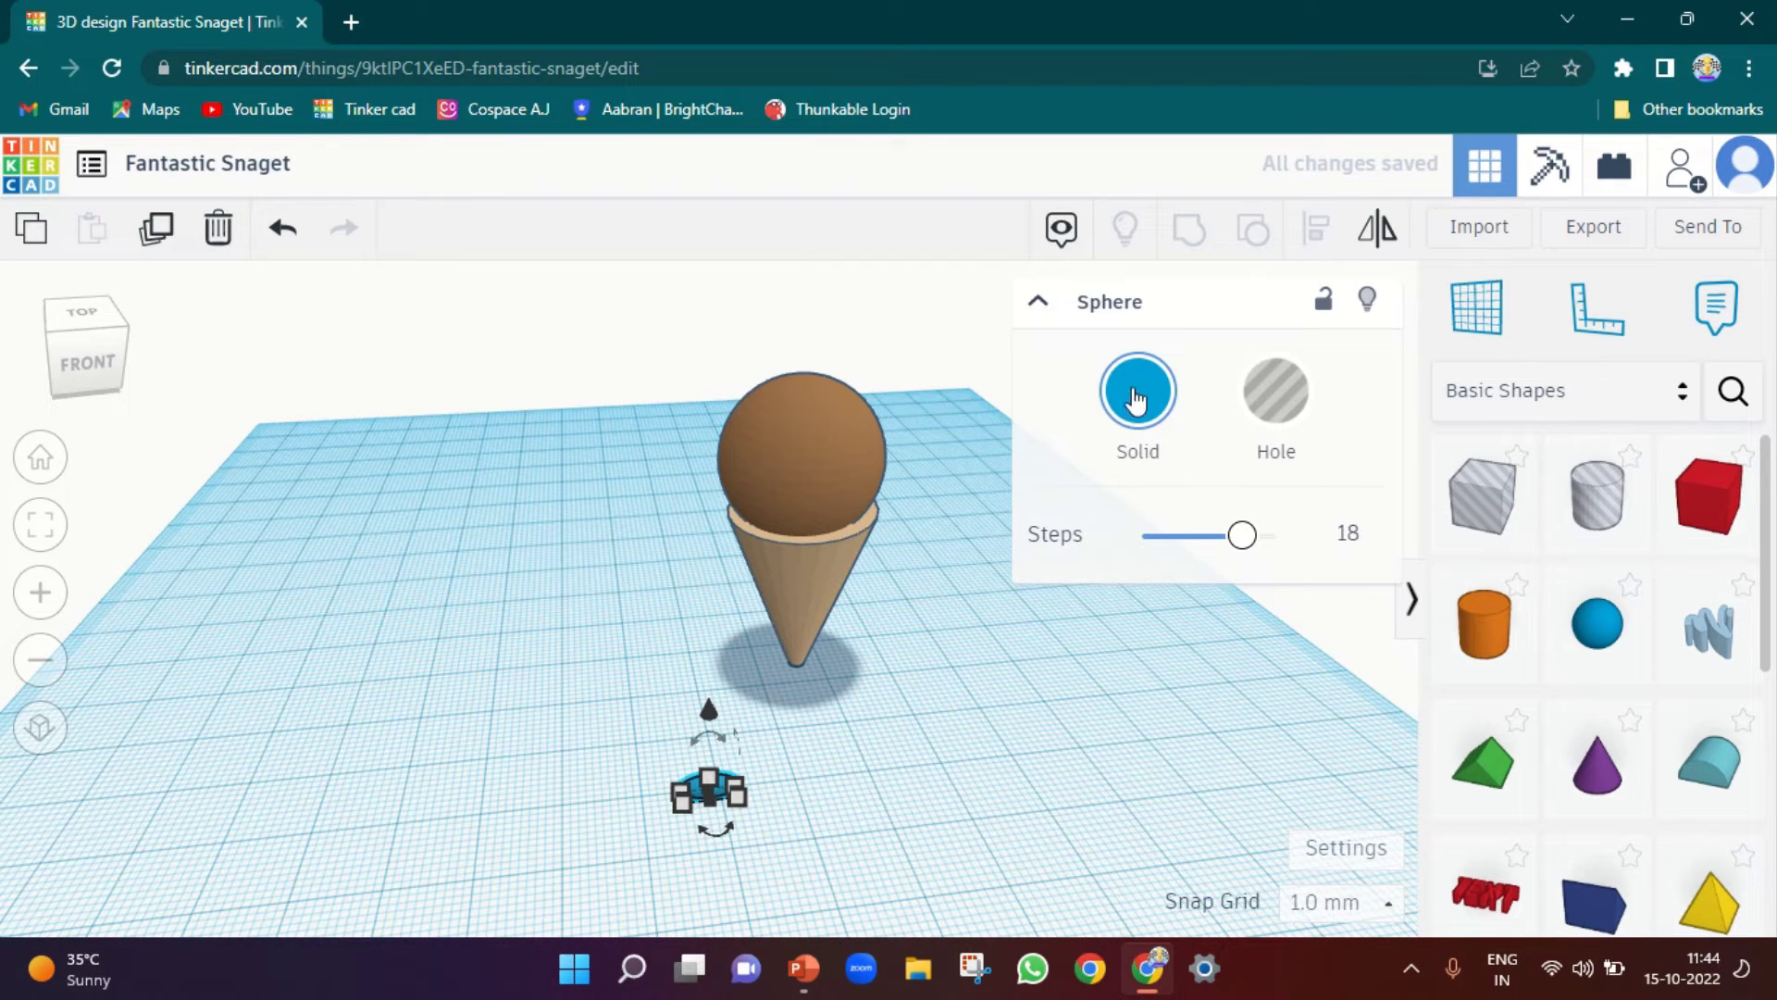
click(1135, 398)
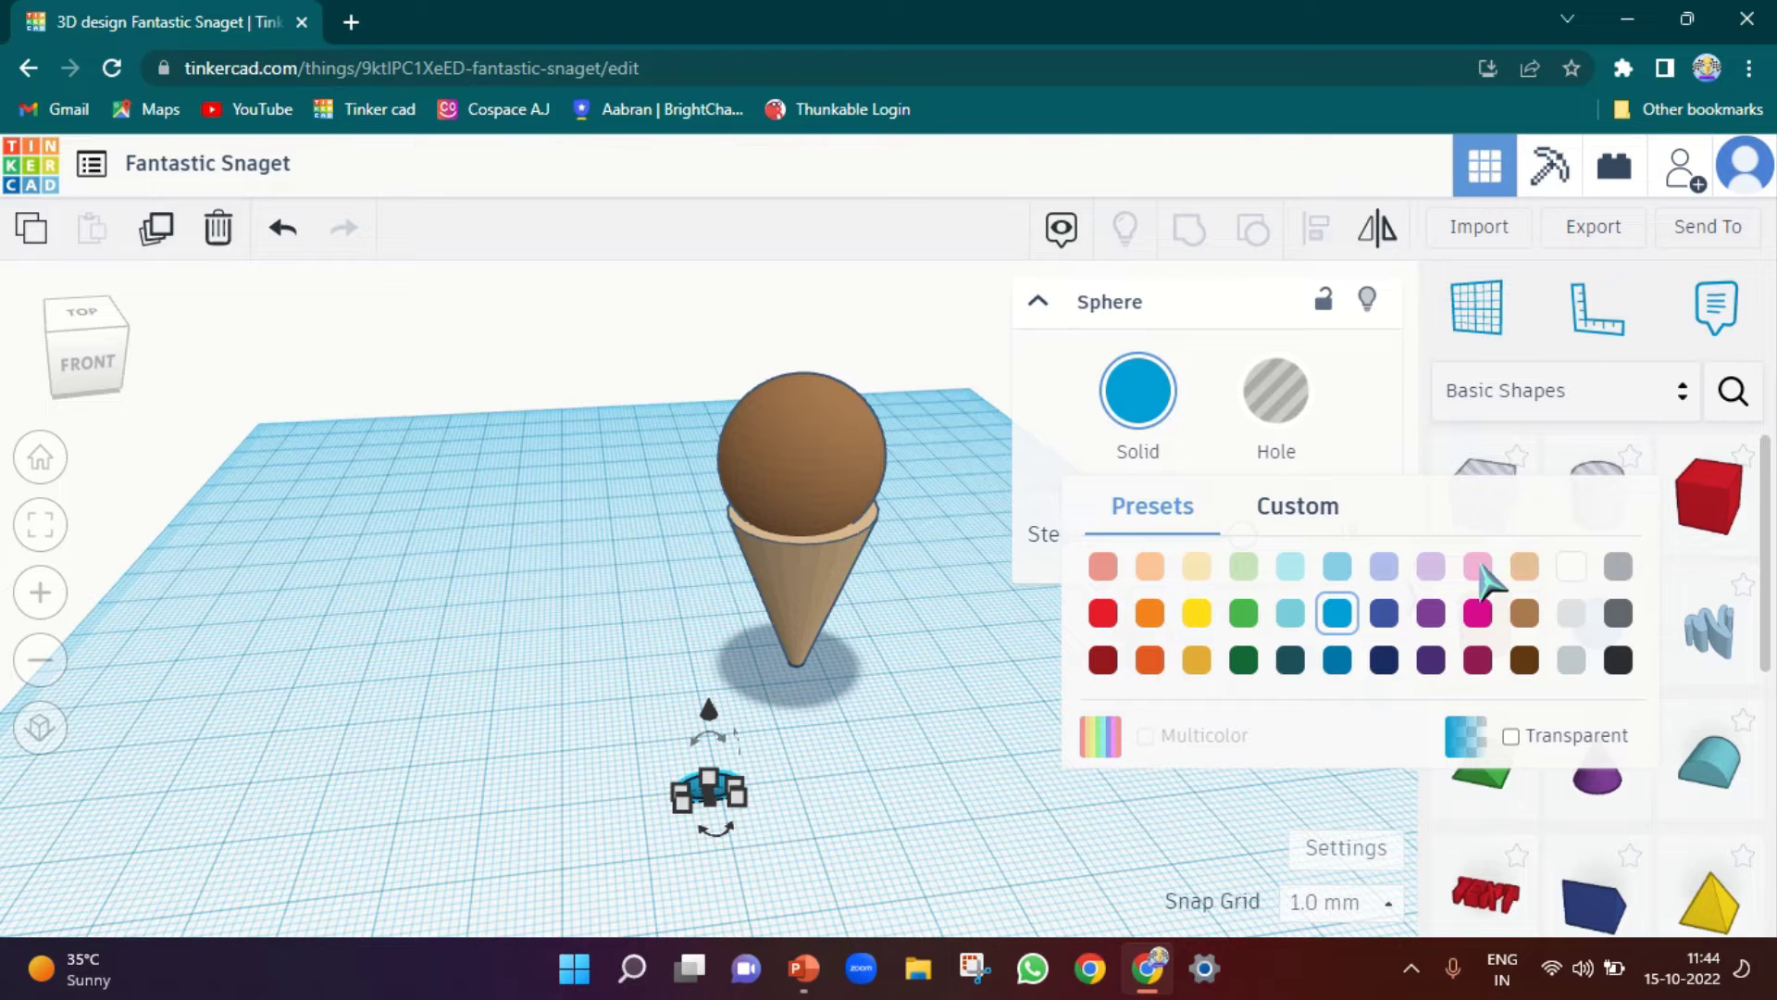
click(1430, 566)
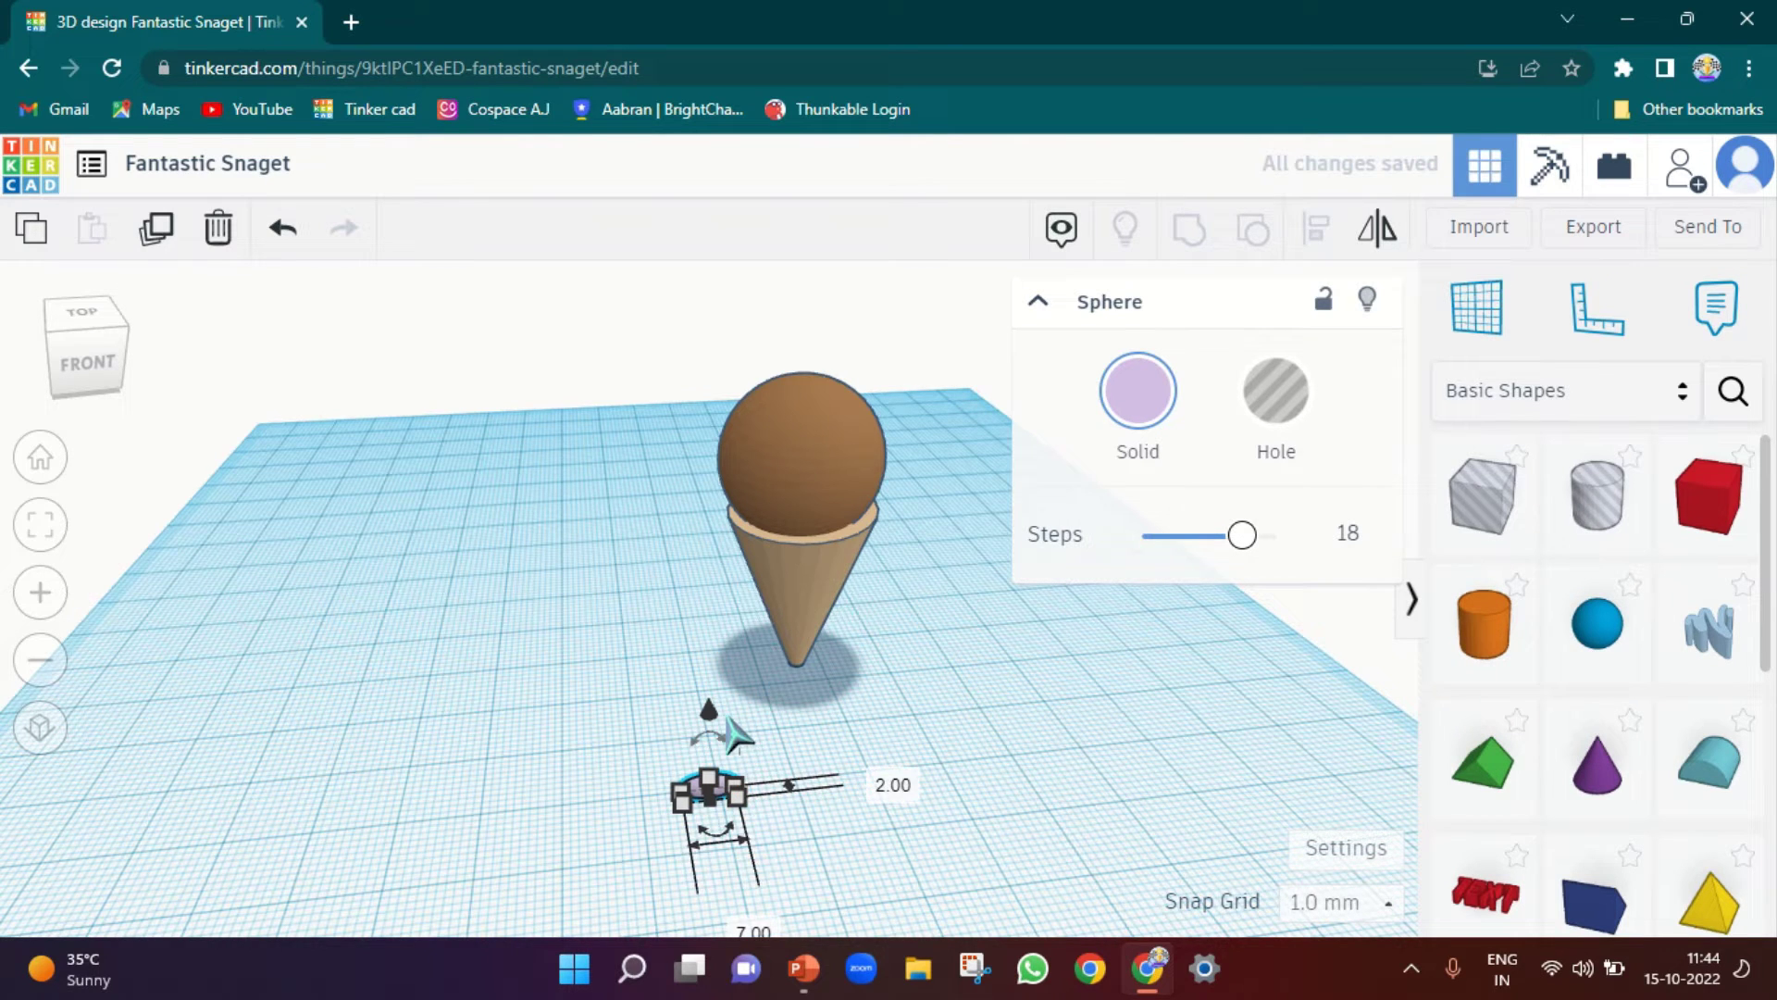
Raise the light purple disc off the workplane to roughly the height of the scoop
drag(711, 717, 711, 431)
right_drag(464, 587, 804, 548)
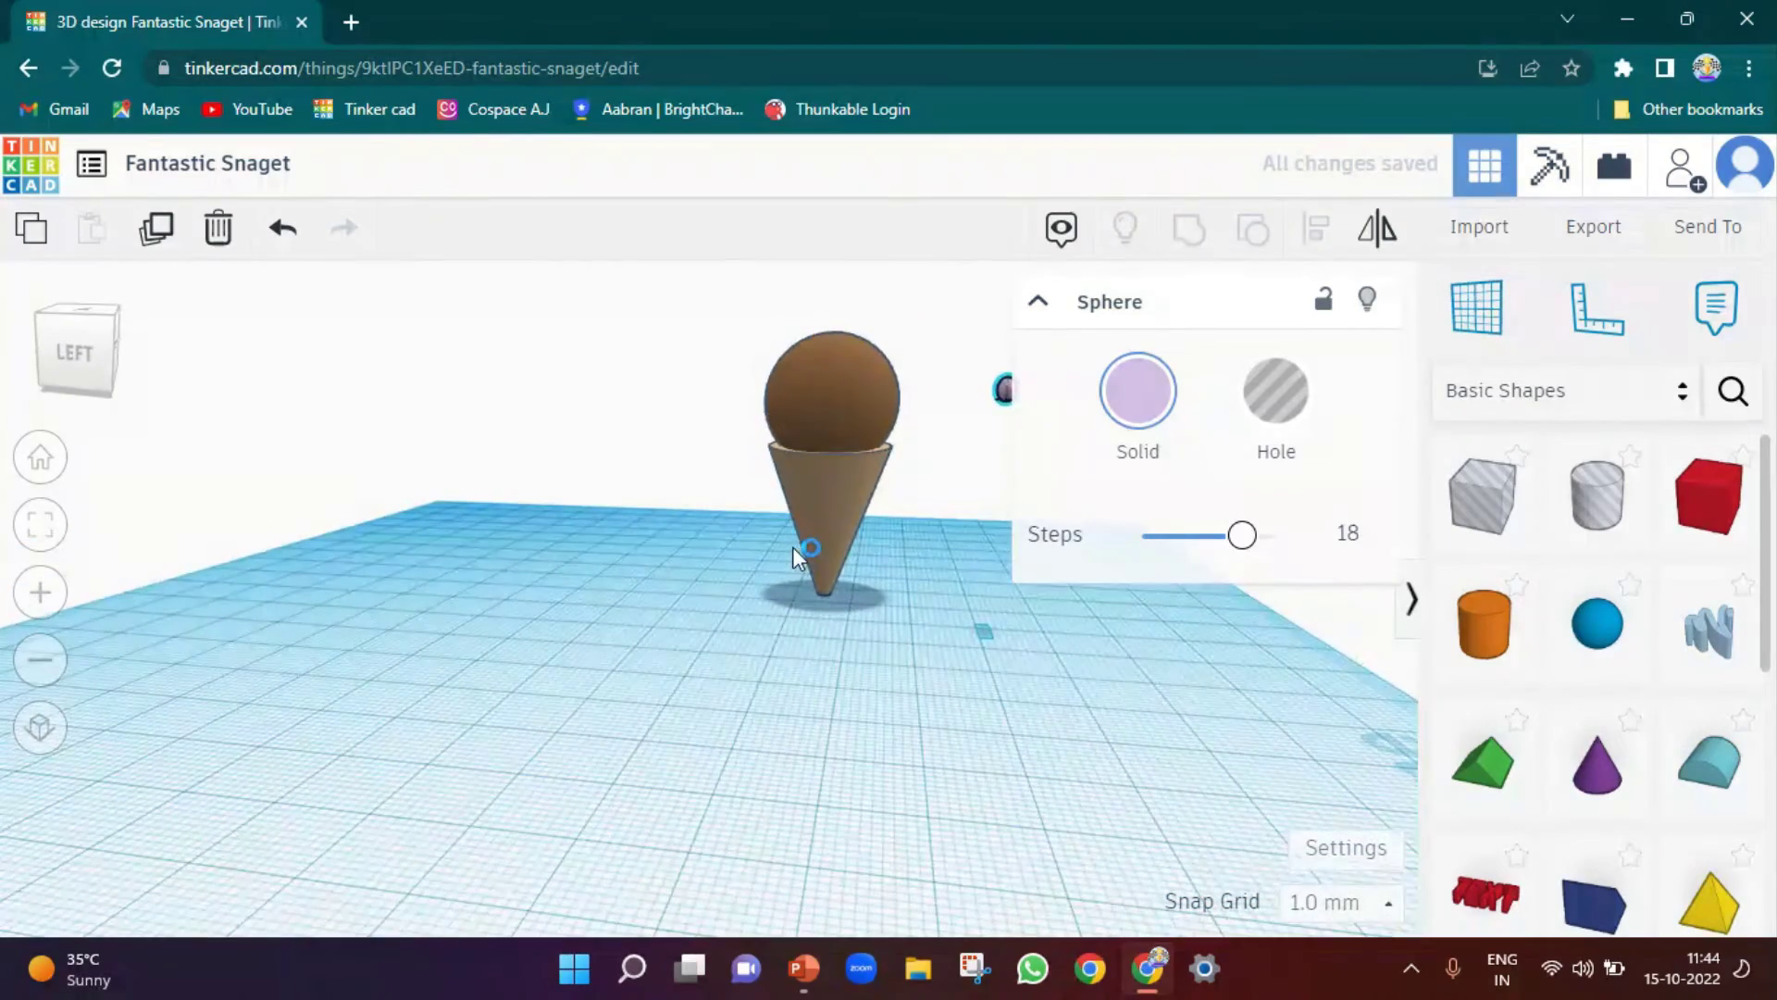
click(1037, 306)
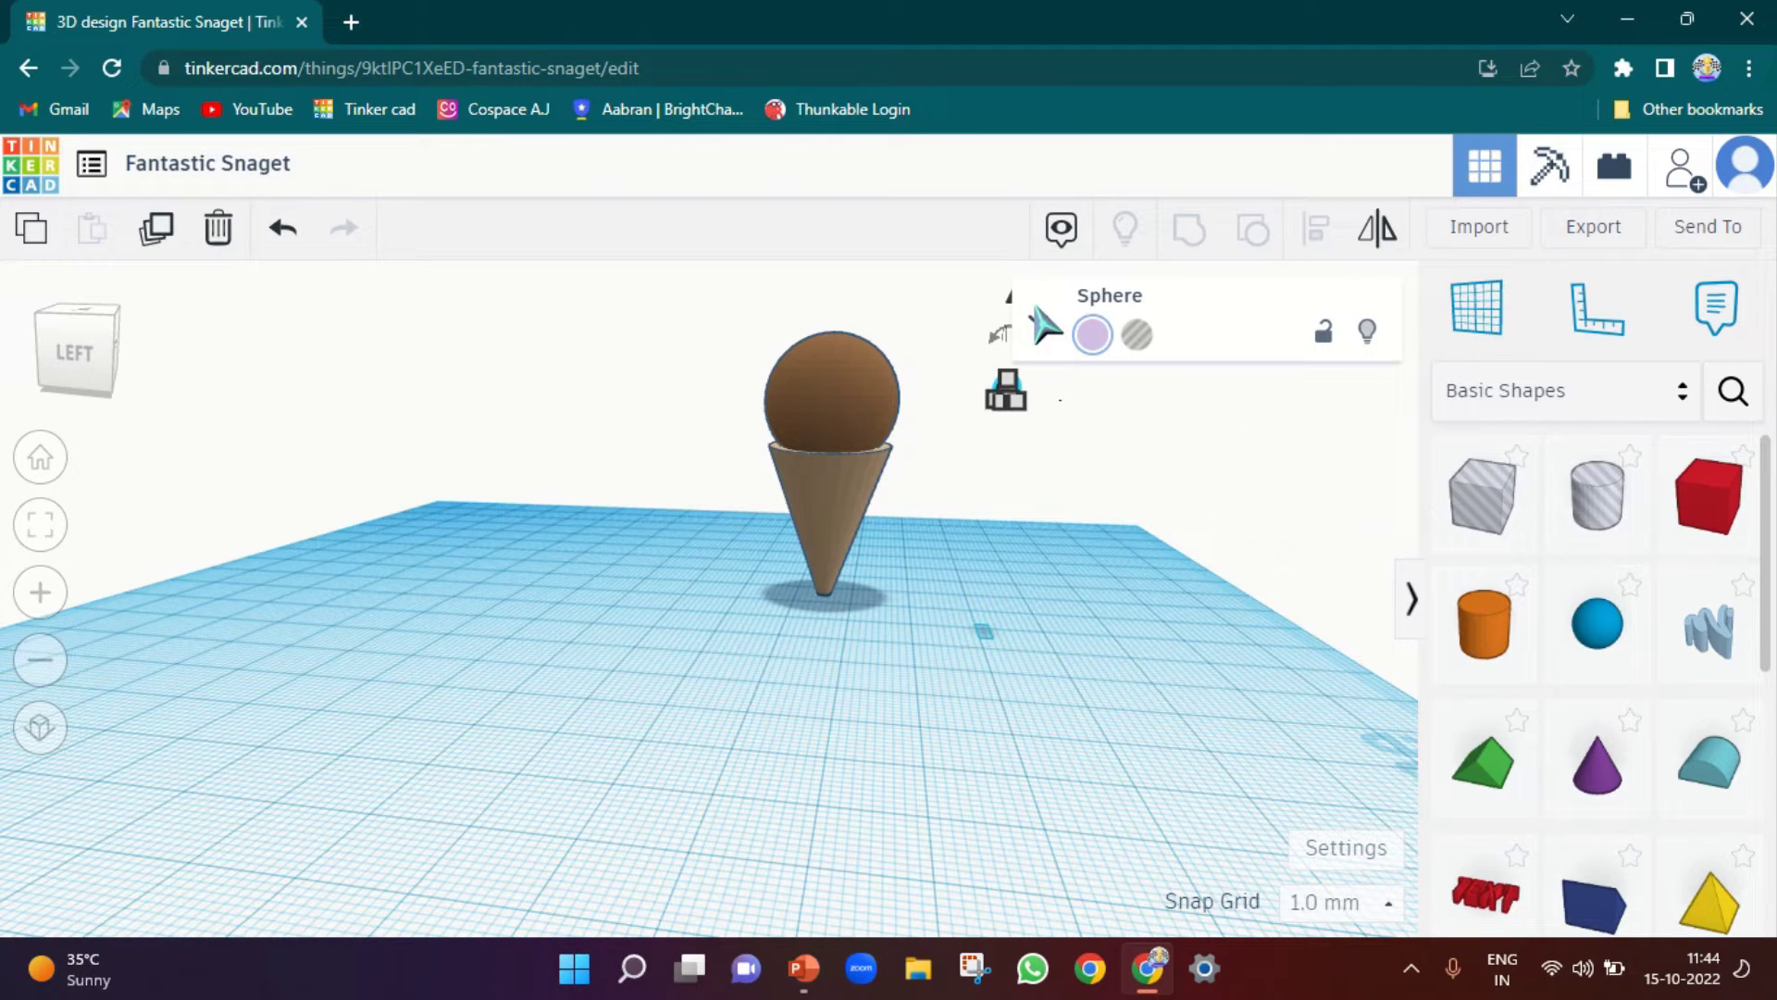
right_drag(980, 503, 1157, 414)
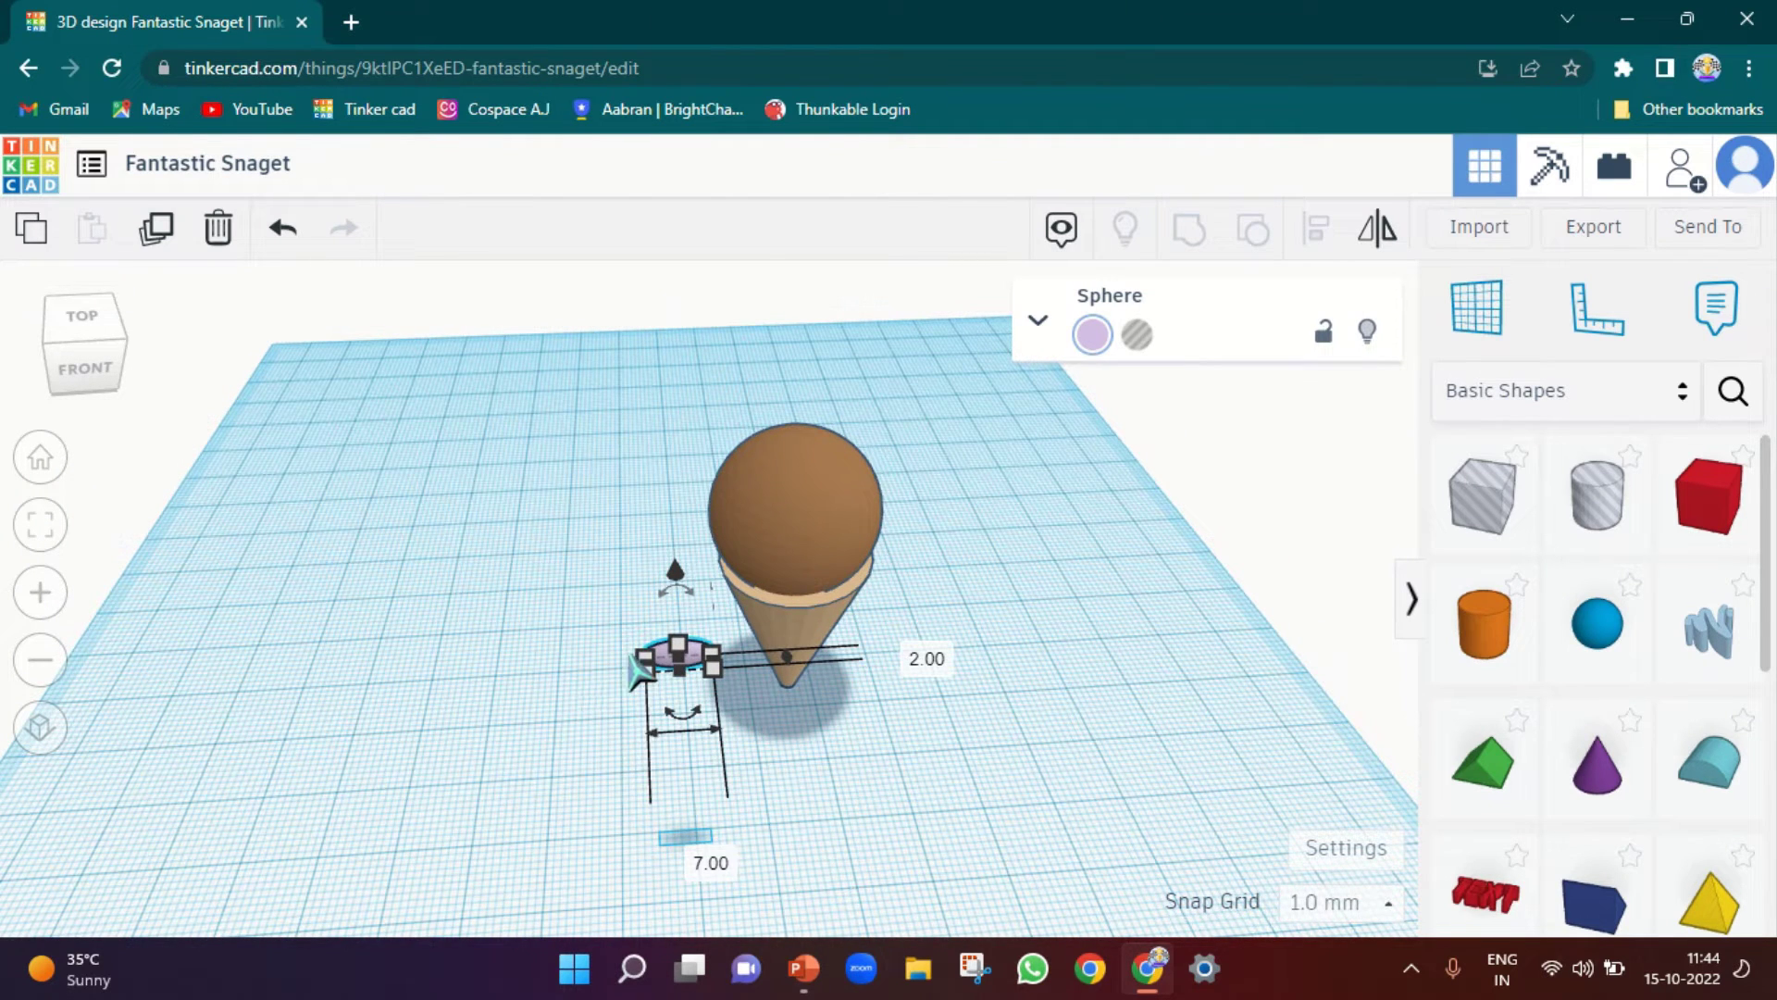
Move the light purple disc back and sideways to the scoop's front, and lower it 8 mm to 27 mm above the workplane
key(Up)
key(Up)
key(Up)
key(Up)
key(Up)
key(Up)
key(Up)
key(Up)
key(Up)
key(Up)
key(Up)
key(Up)
key(Up)
key(Up)
key(Up)
key(Up)
key(Right)
key(Right)
key(Right)
key(Right)
key(Right)
key(Right)
key(Right)
key(Right)
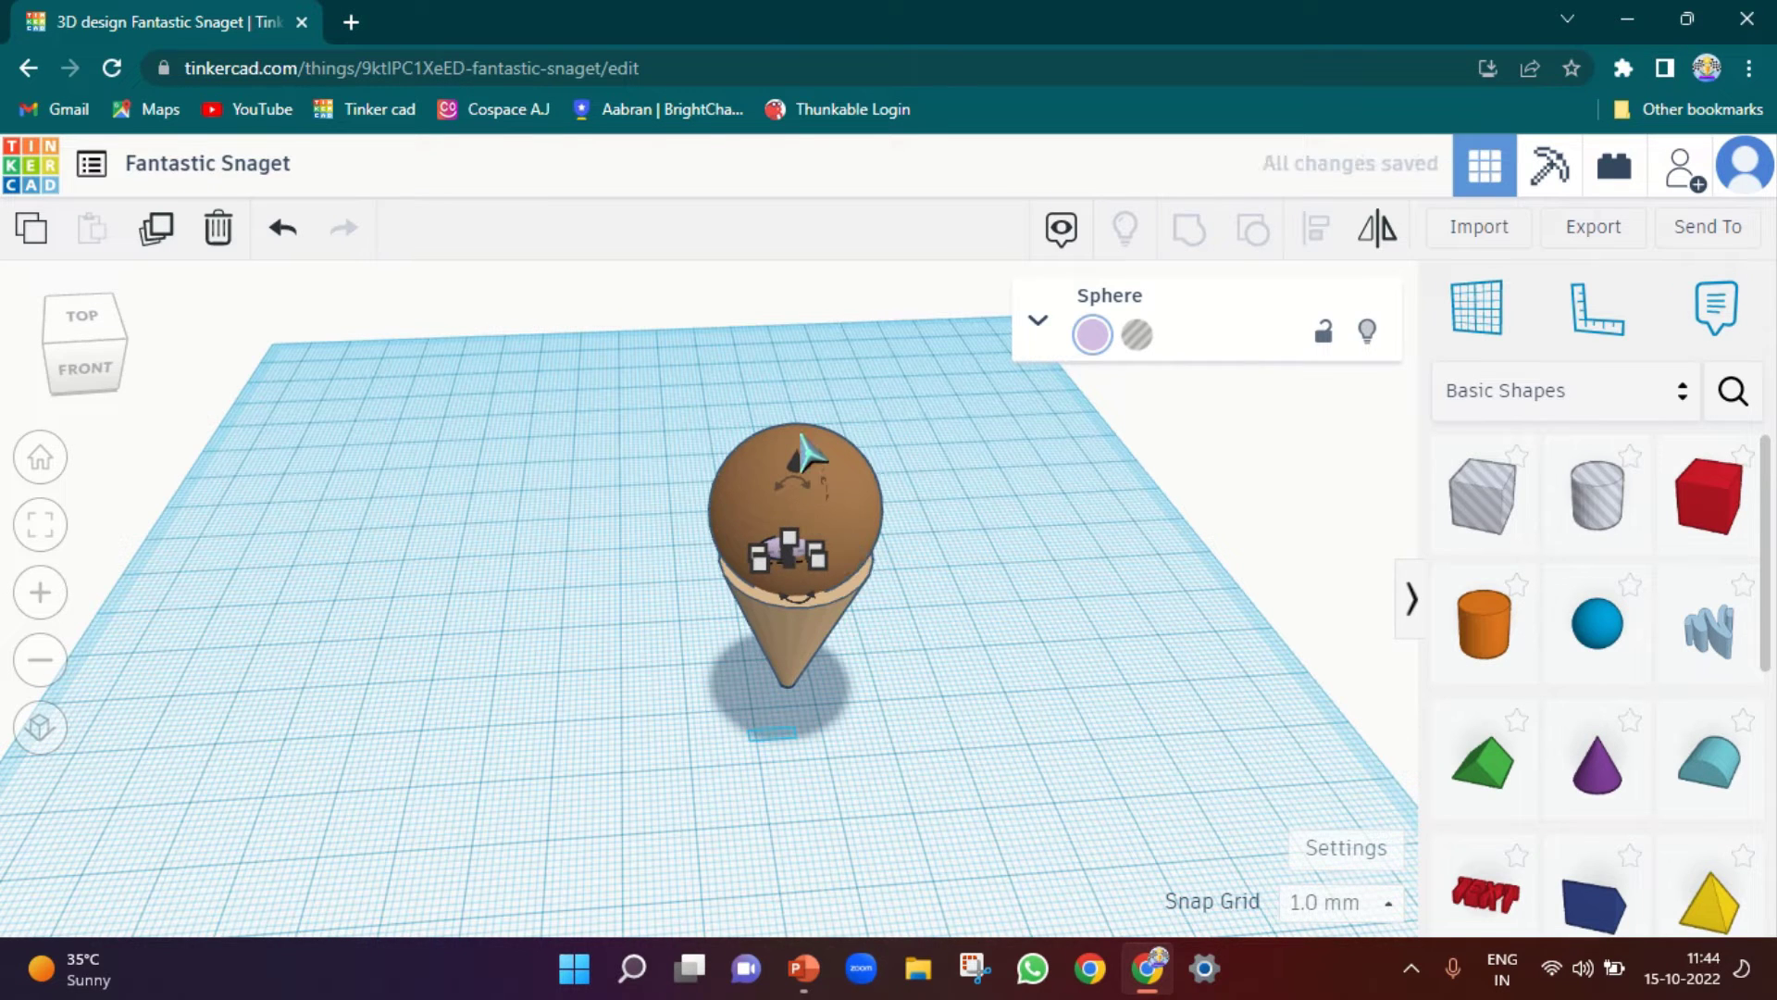
drag(794, 477, 794, 528)
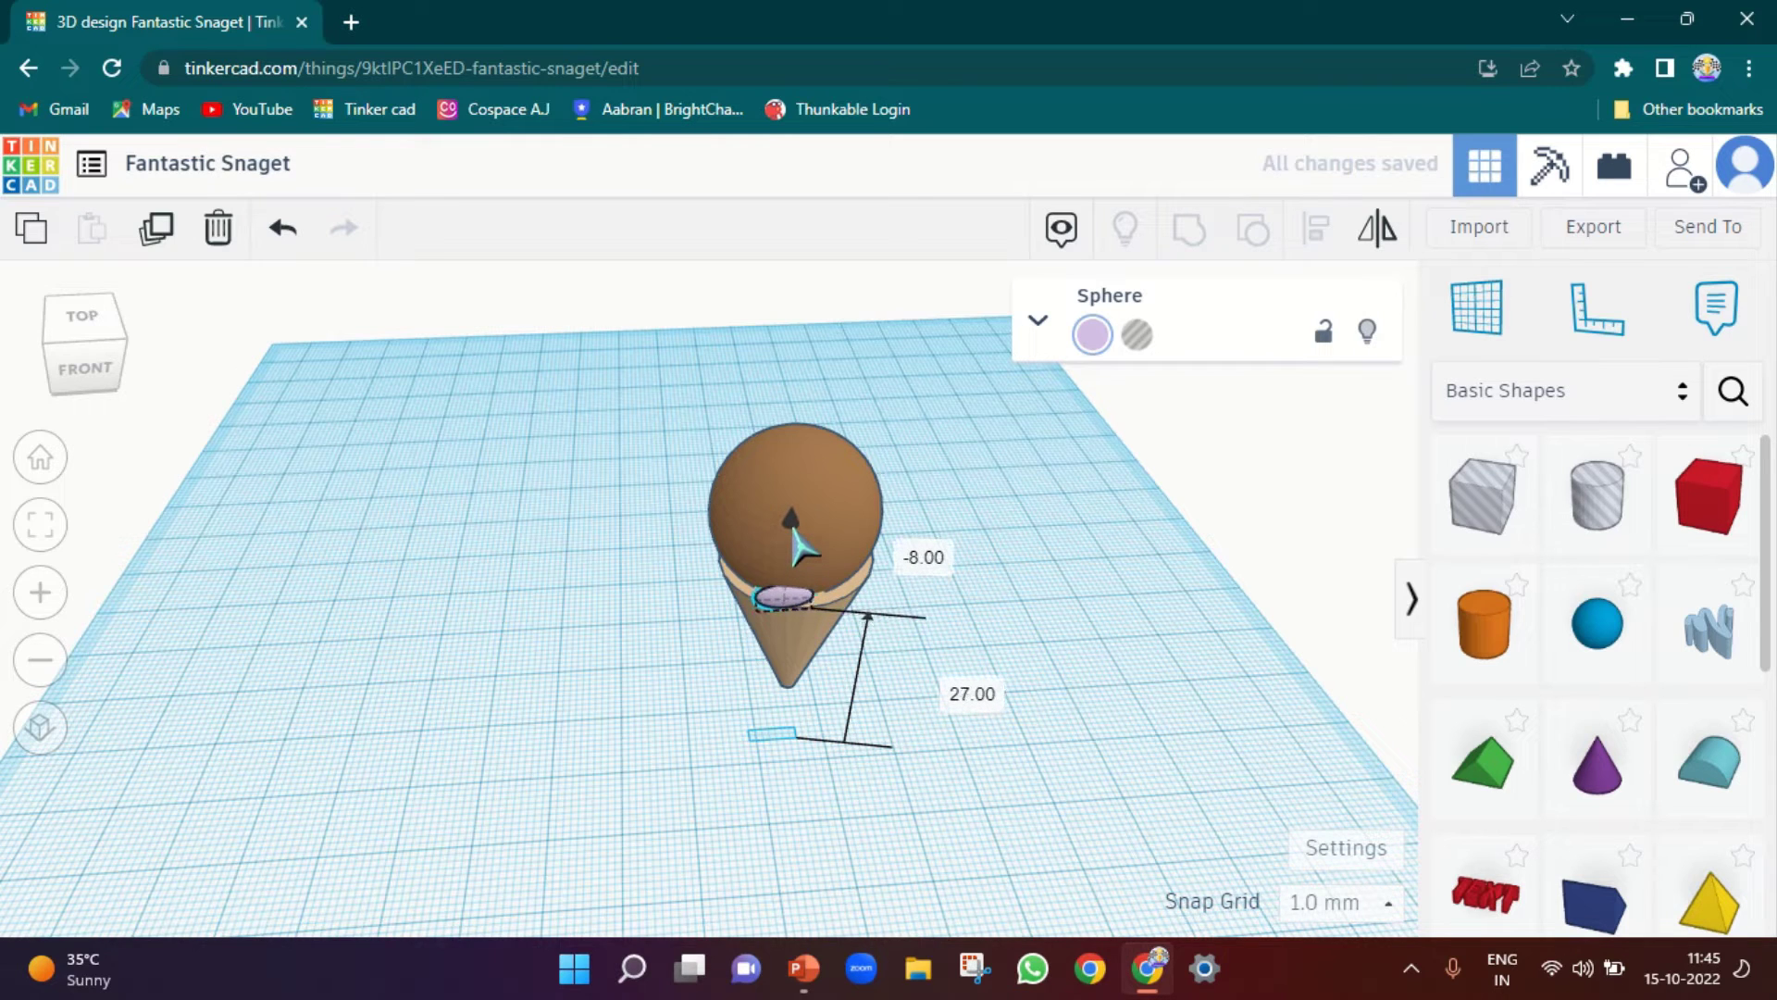
Set a 1° rotation about the vertical axis for the light purple disc
click(798, 648)
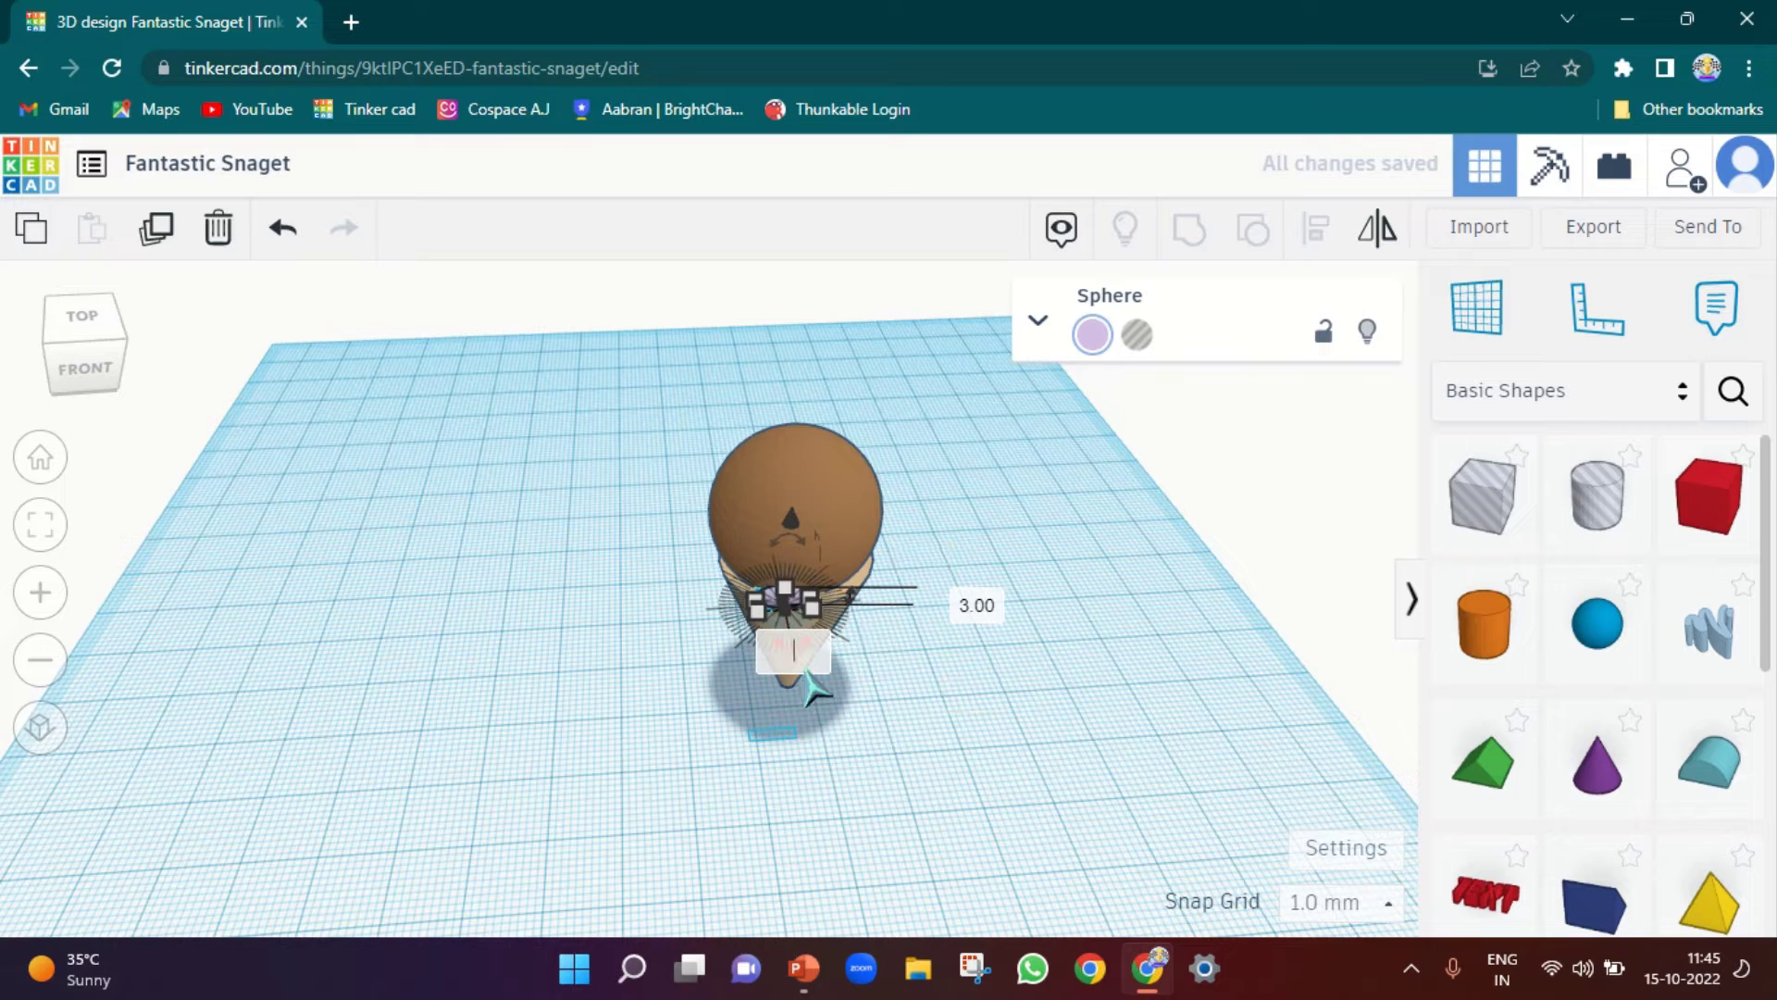
click(802, 656)
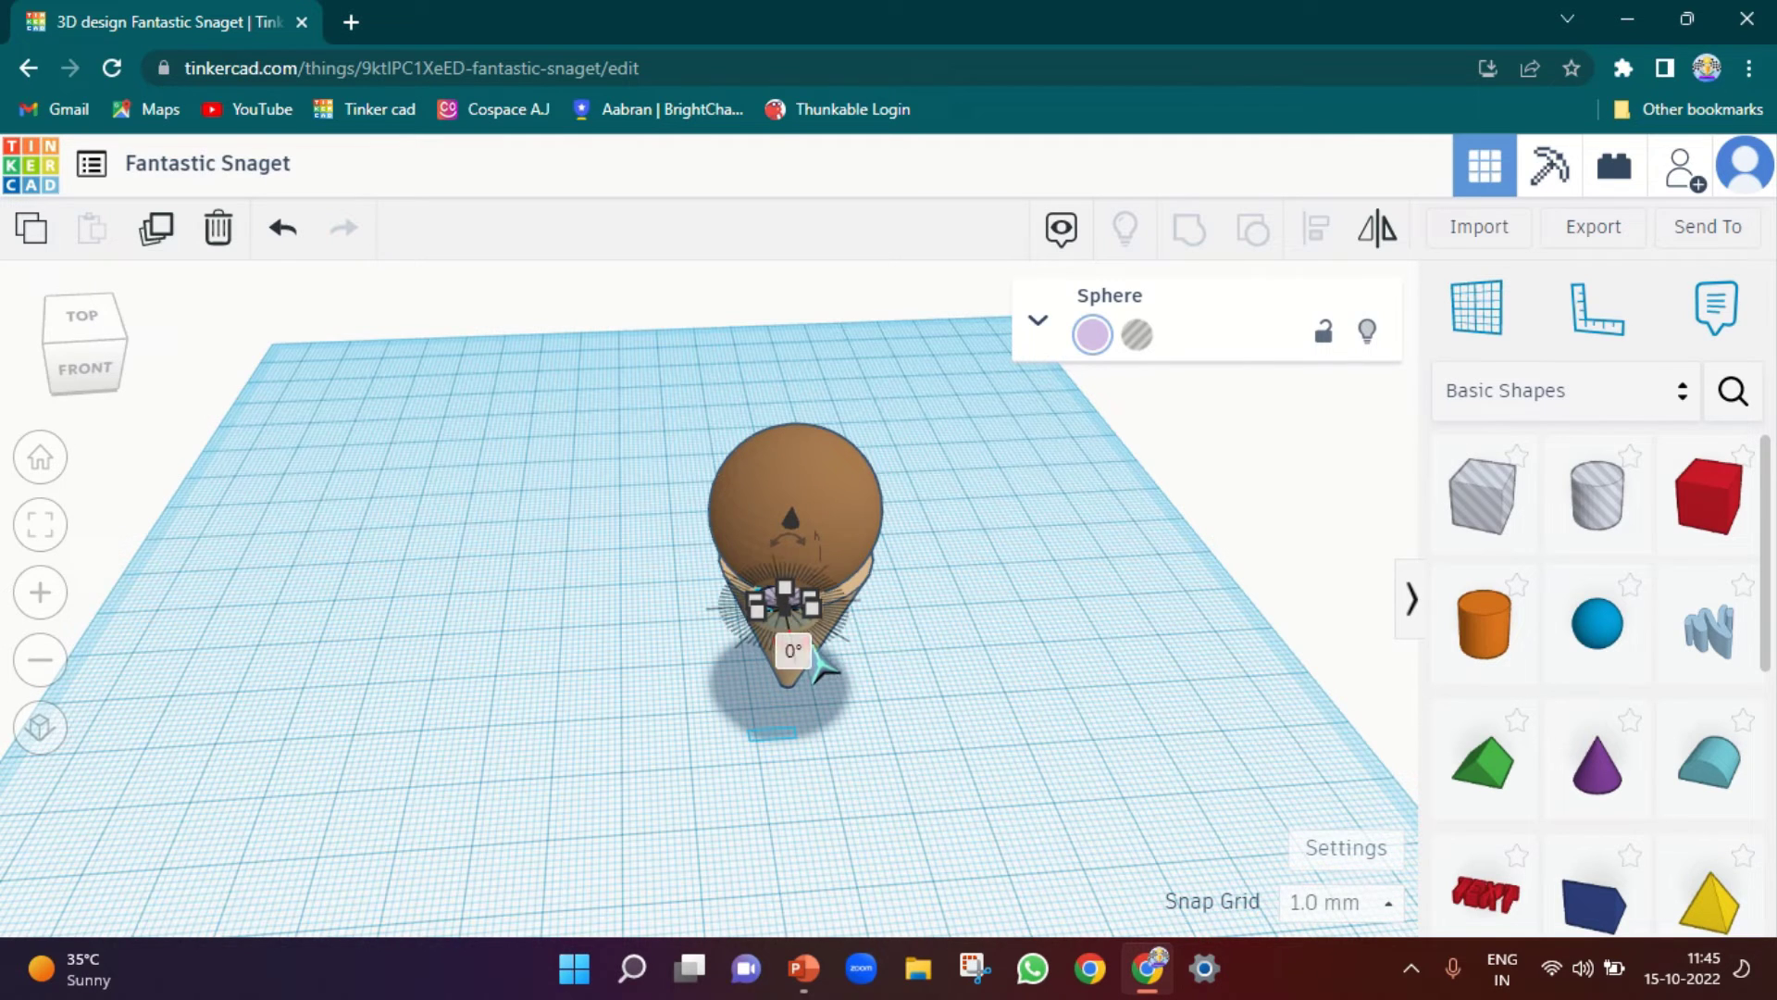
right_drag(956, 701, 665, 639)
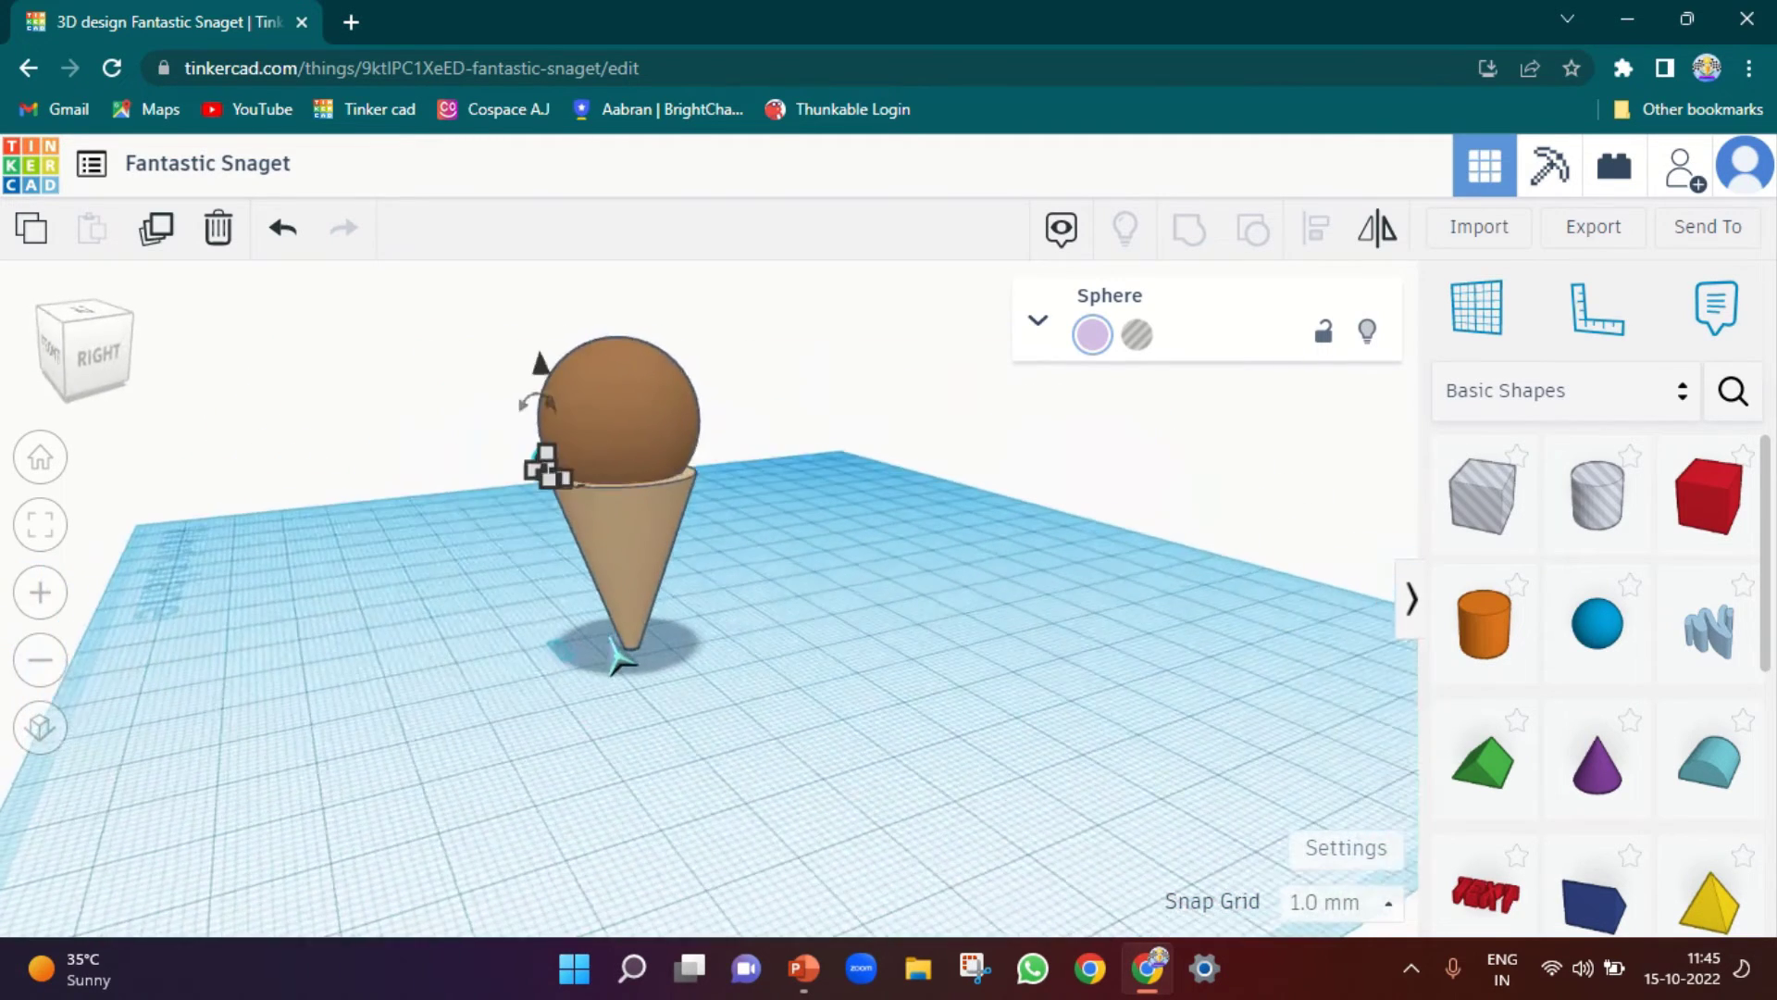
scroll(567, 505, up, 5)
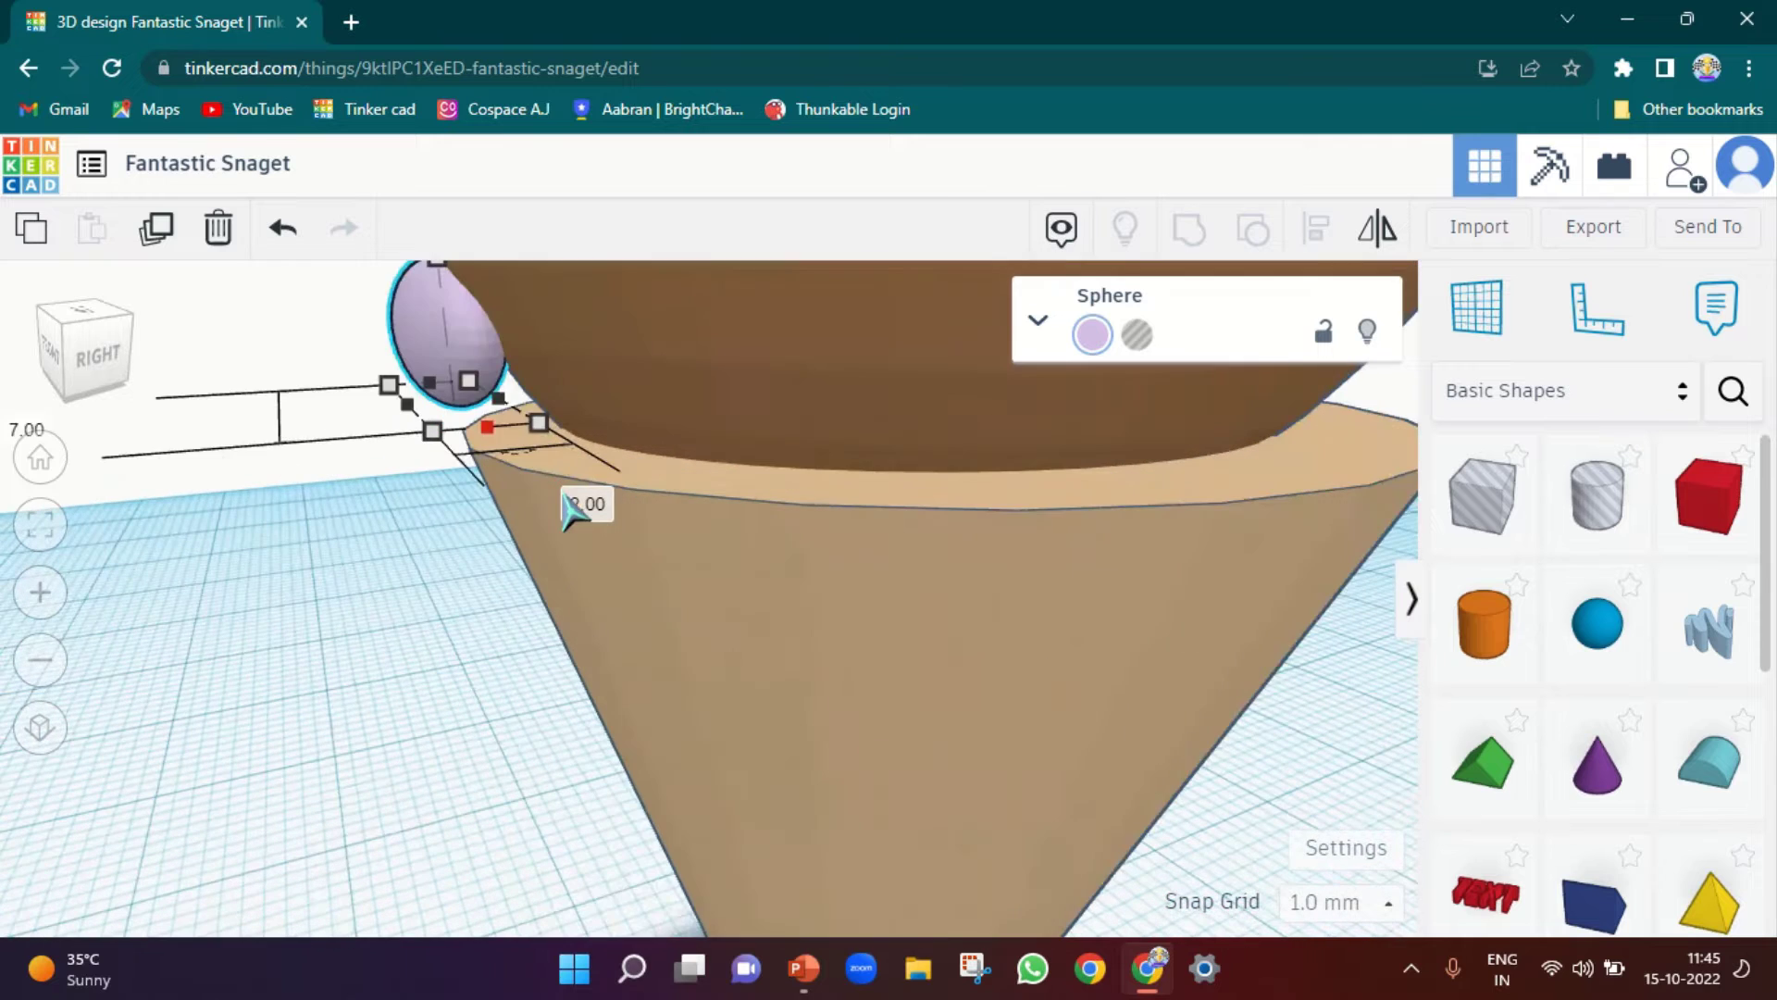
click(518, 456)
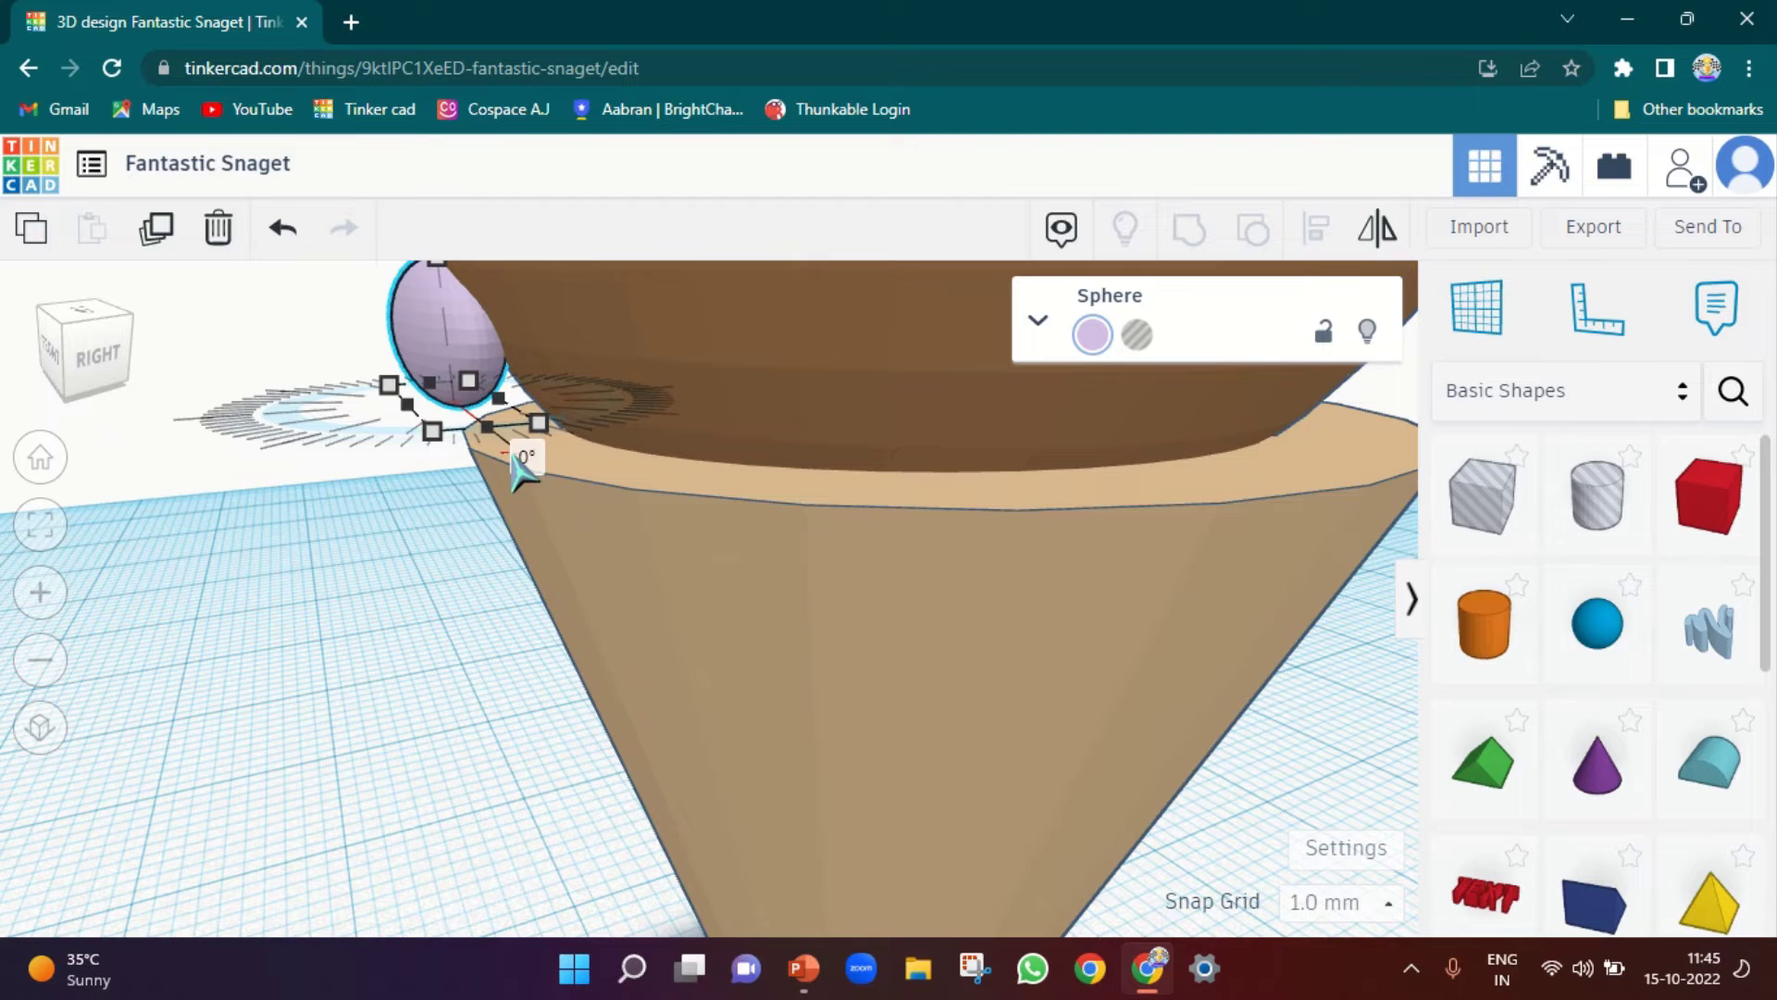
click(481, 493)
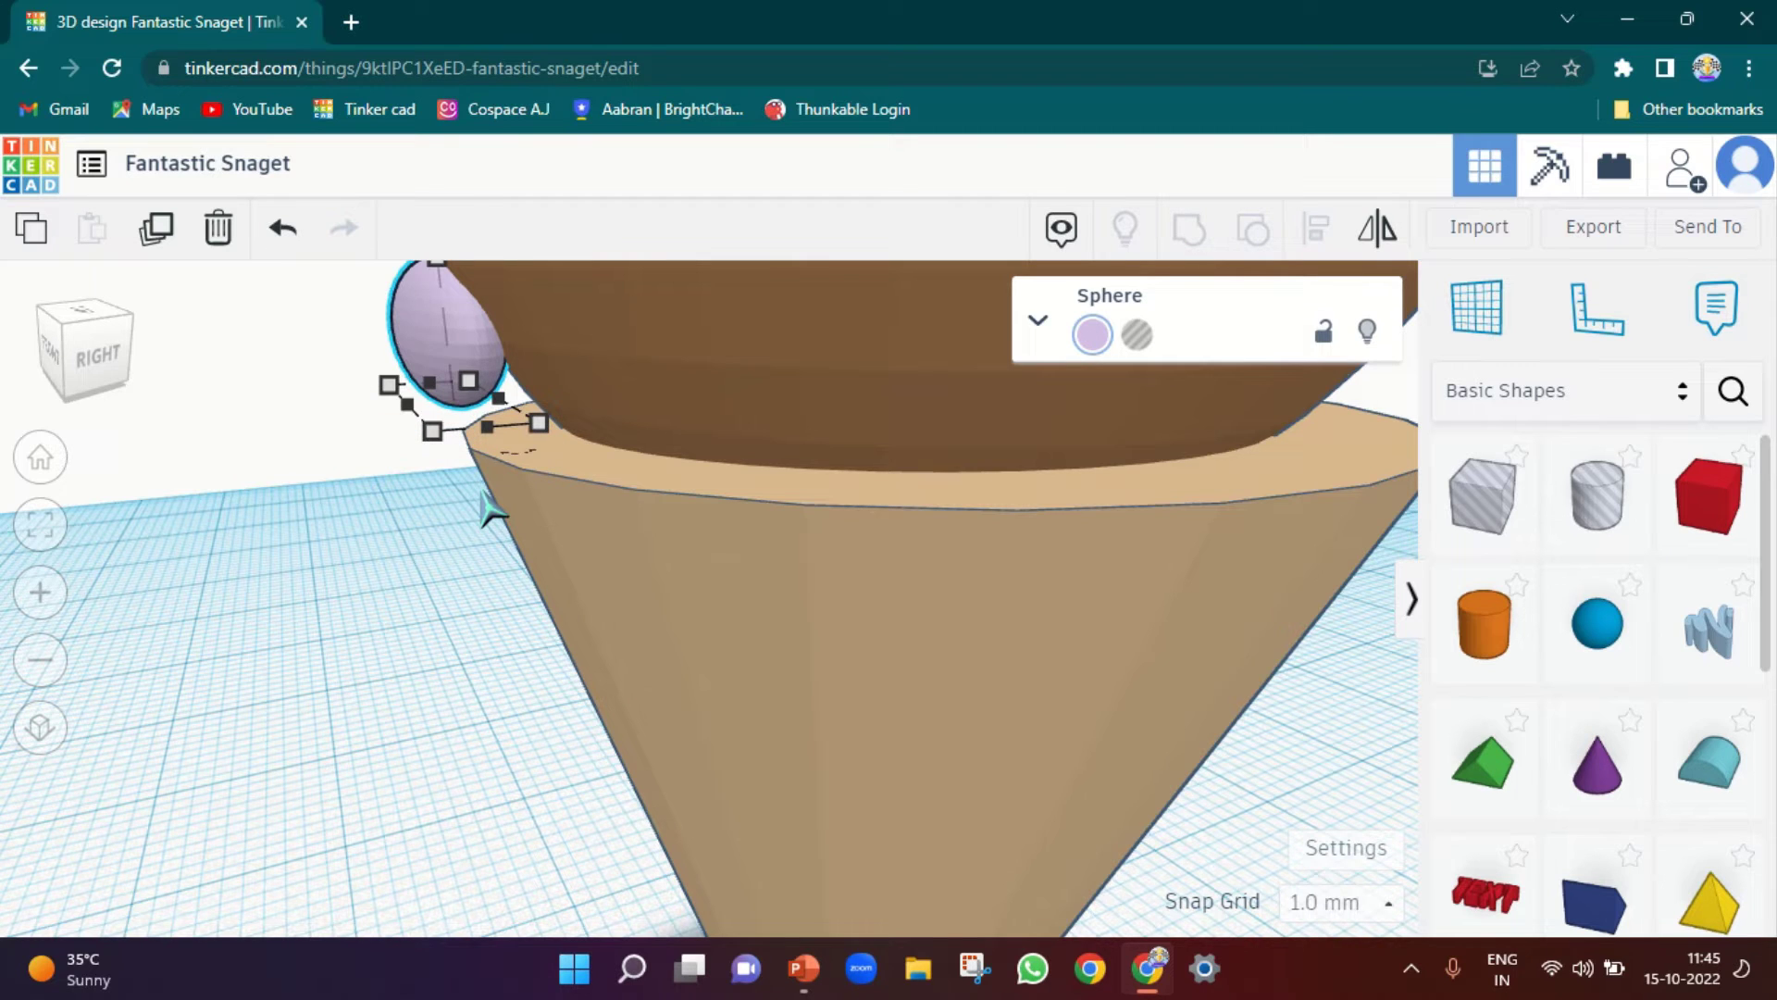
click(516, 453)
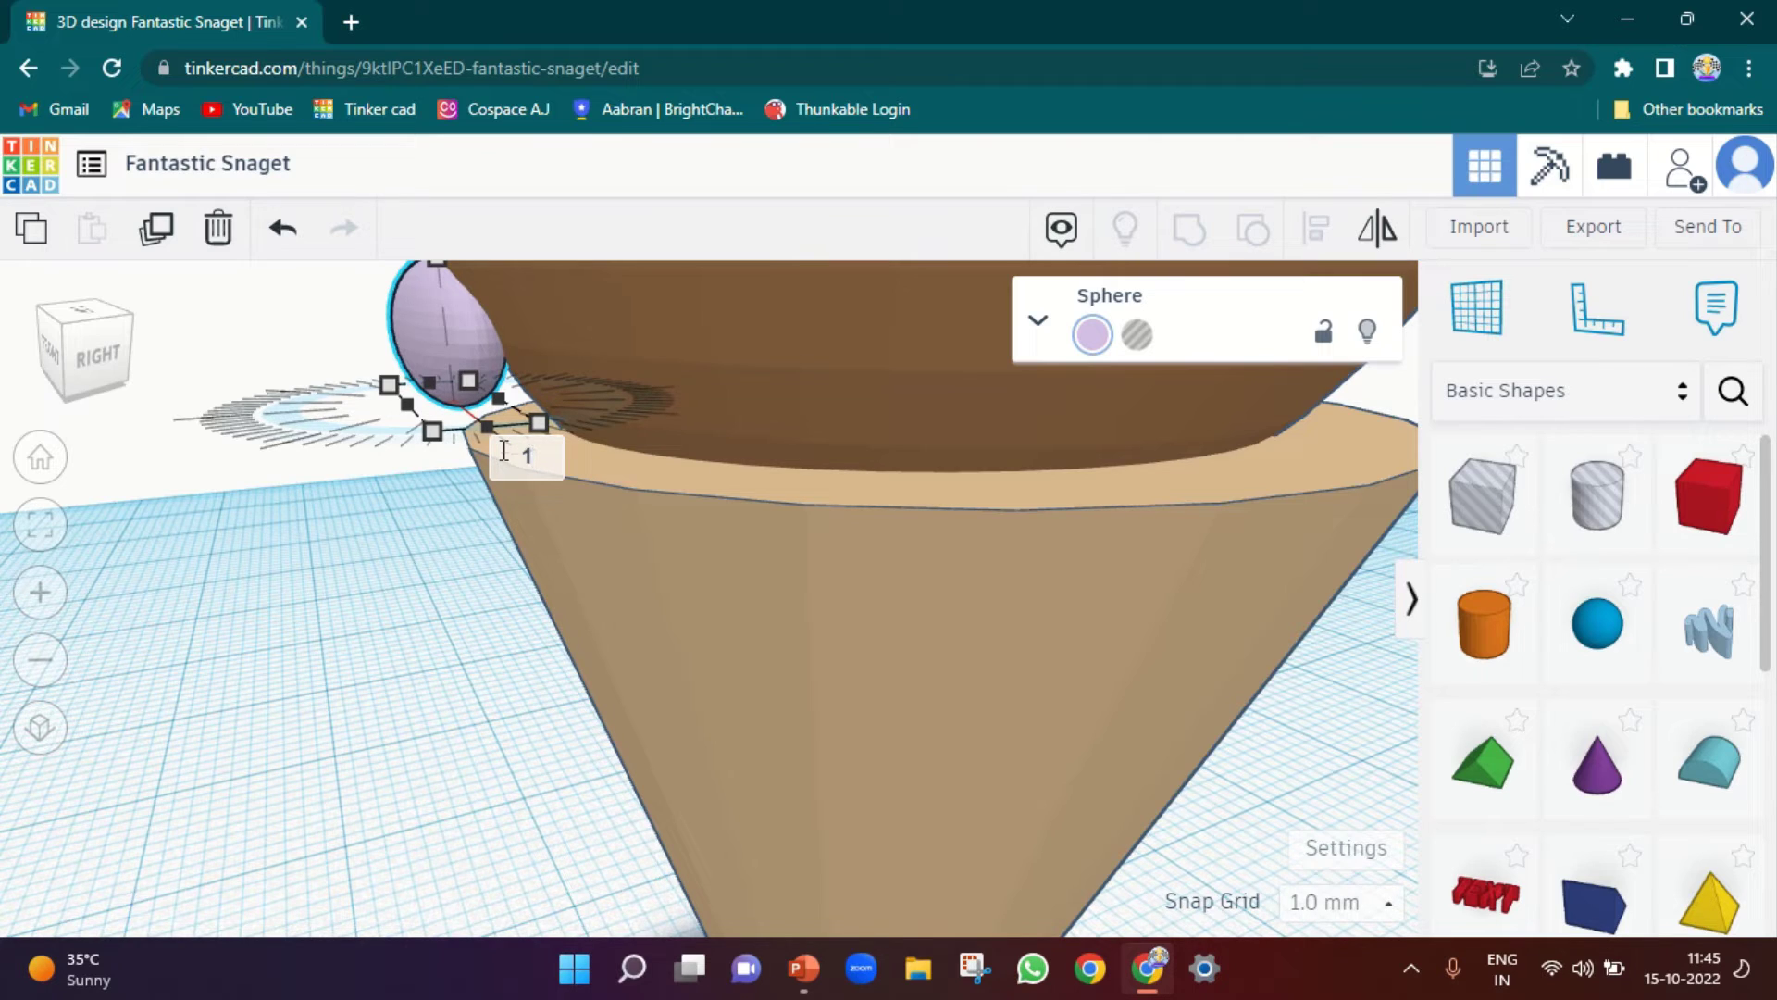
key(Return)
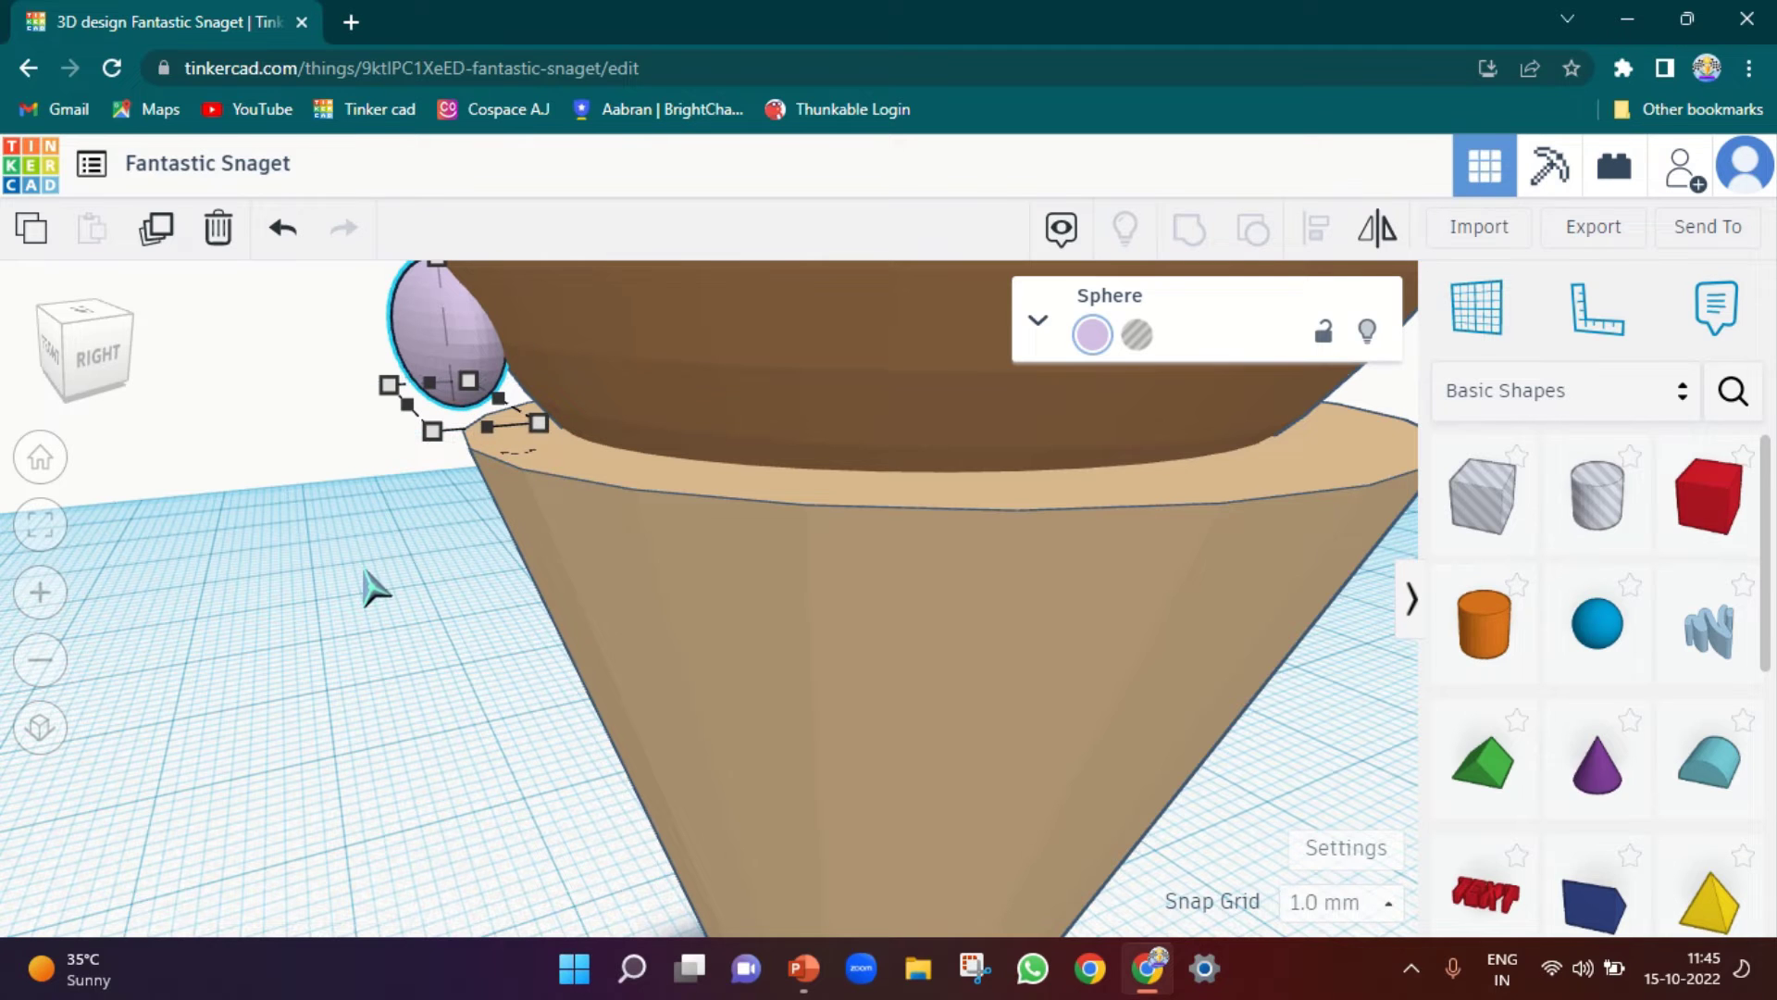
click(306, 611)
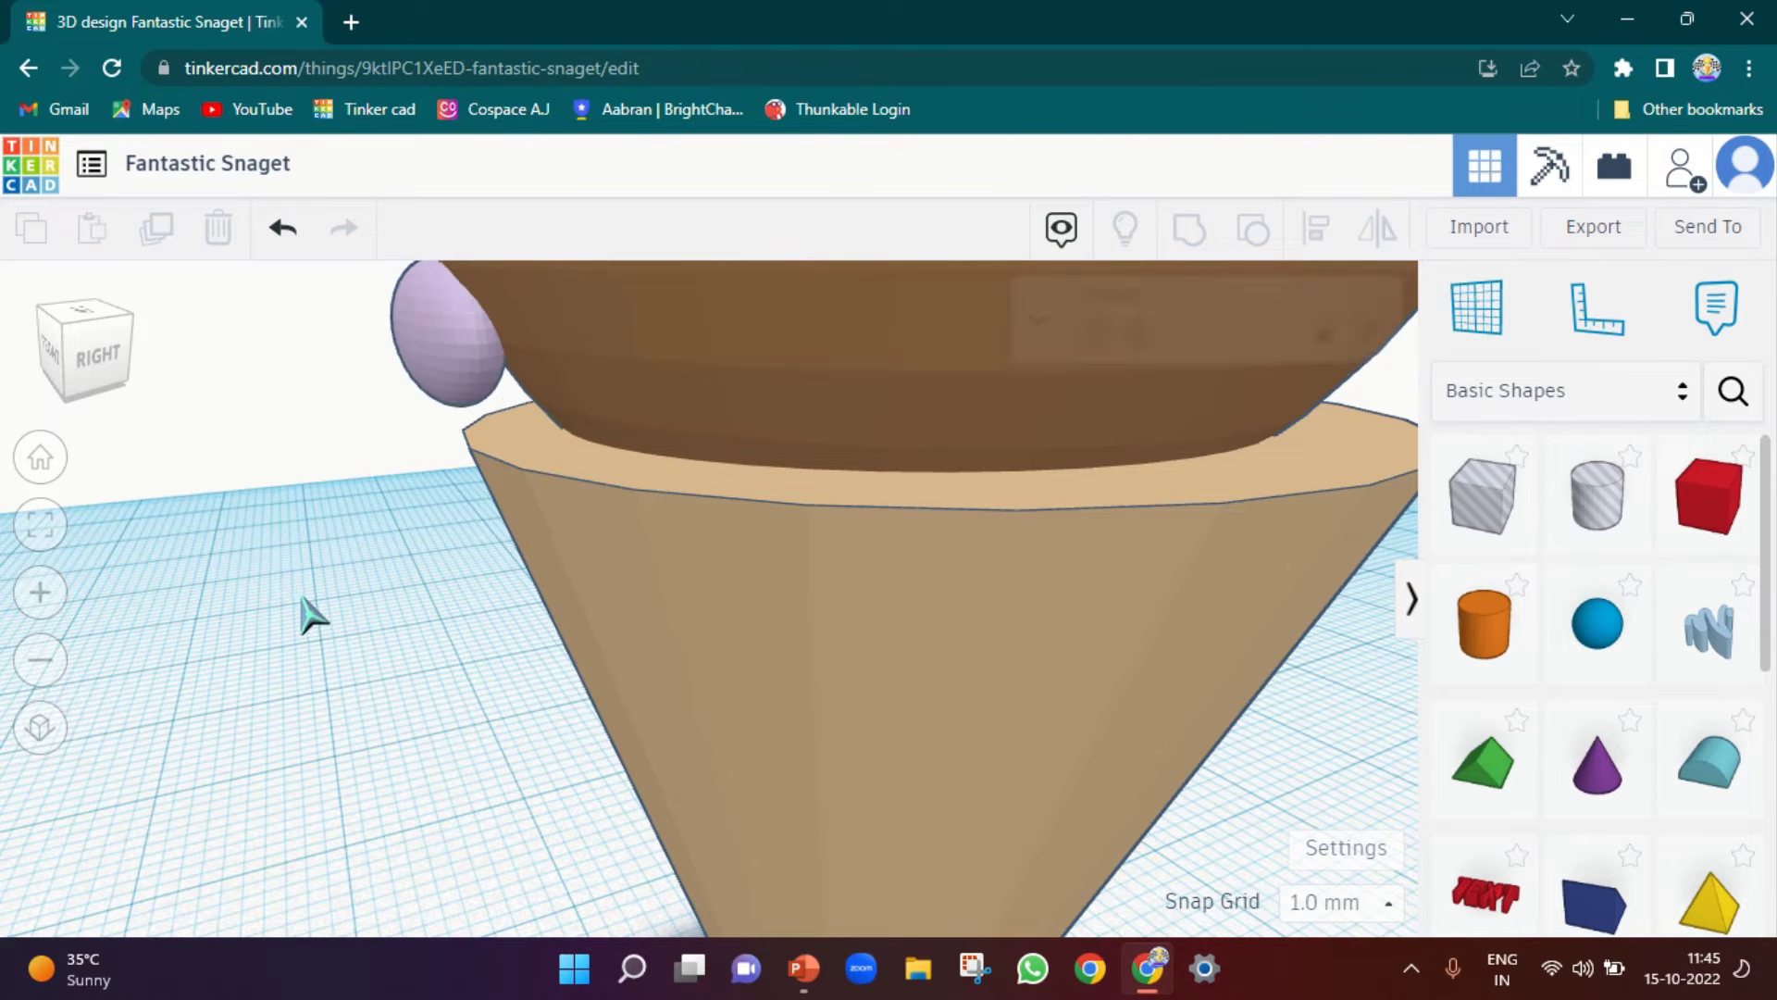
Lower the light purple disc 1 mm to 26 mm above the workplane, at the scoop's base
right_drag(309, 615, 773, 569)
scroll(171, 449, down, 5)
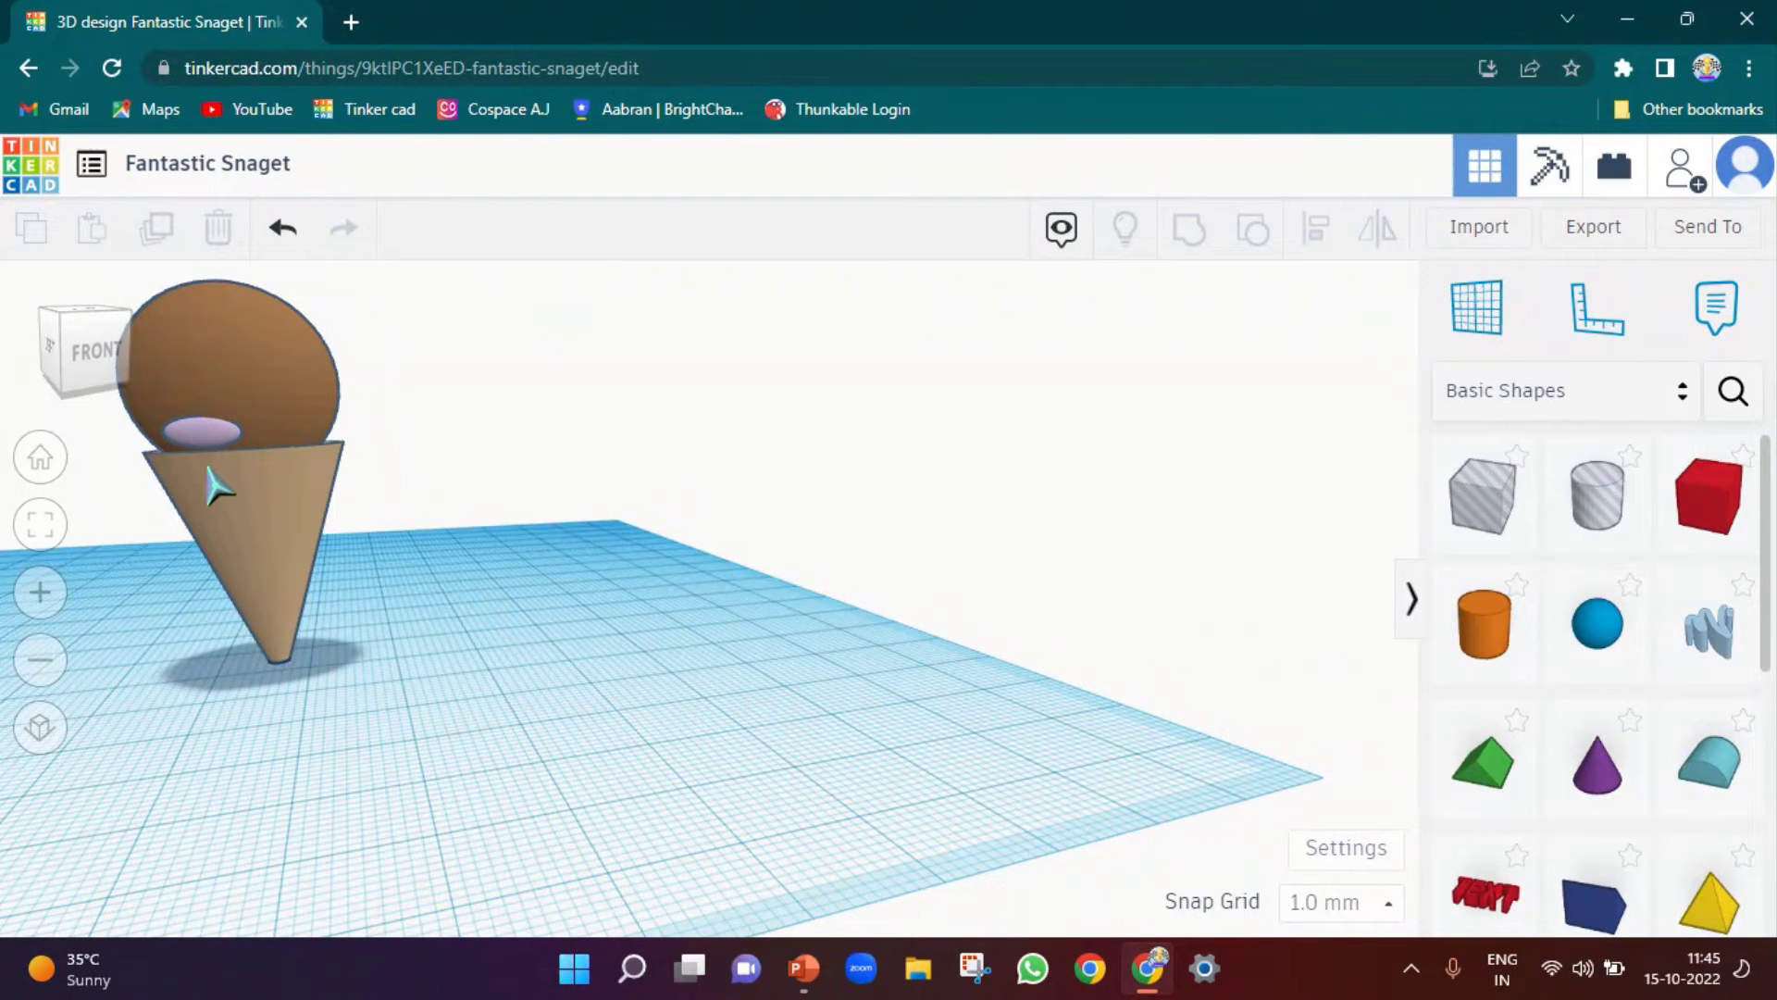
click(209, 435)
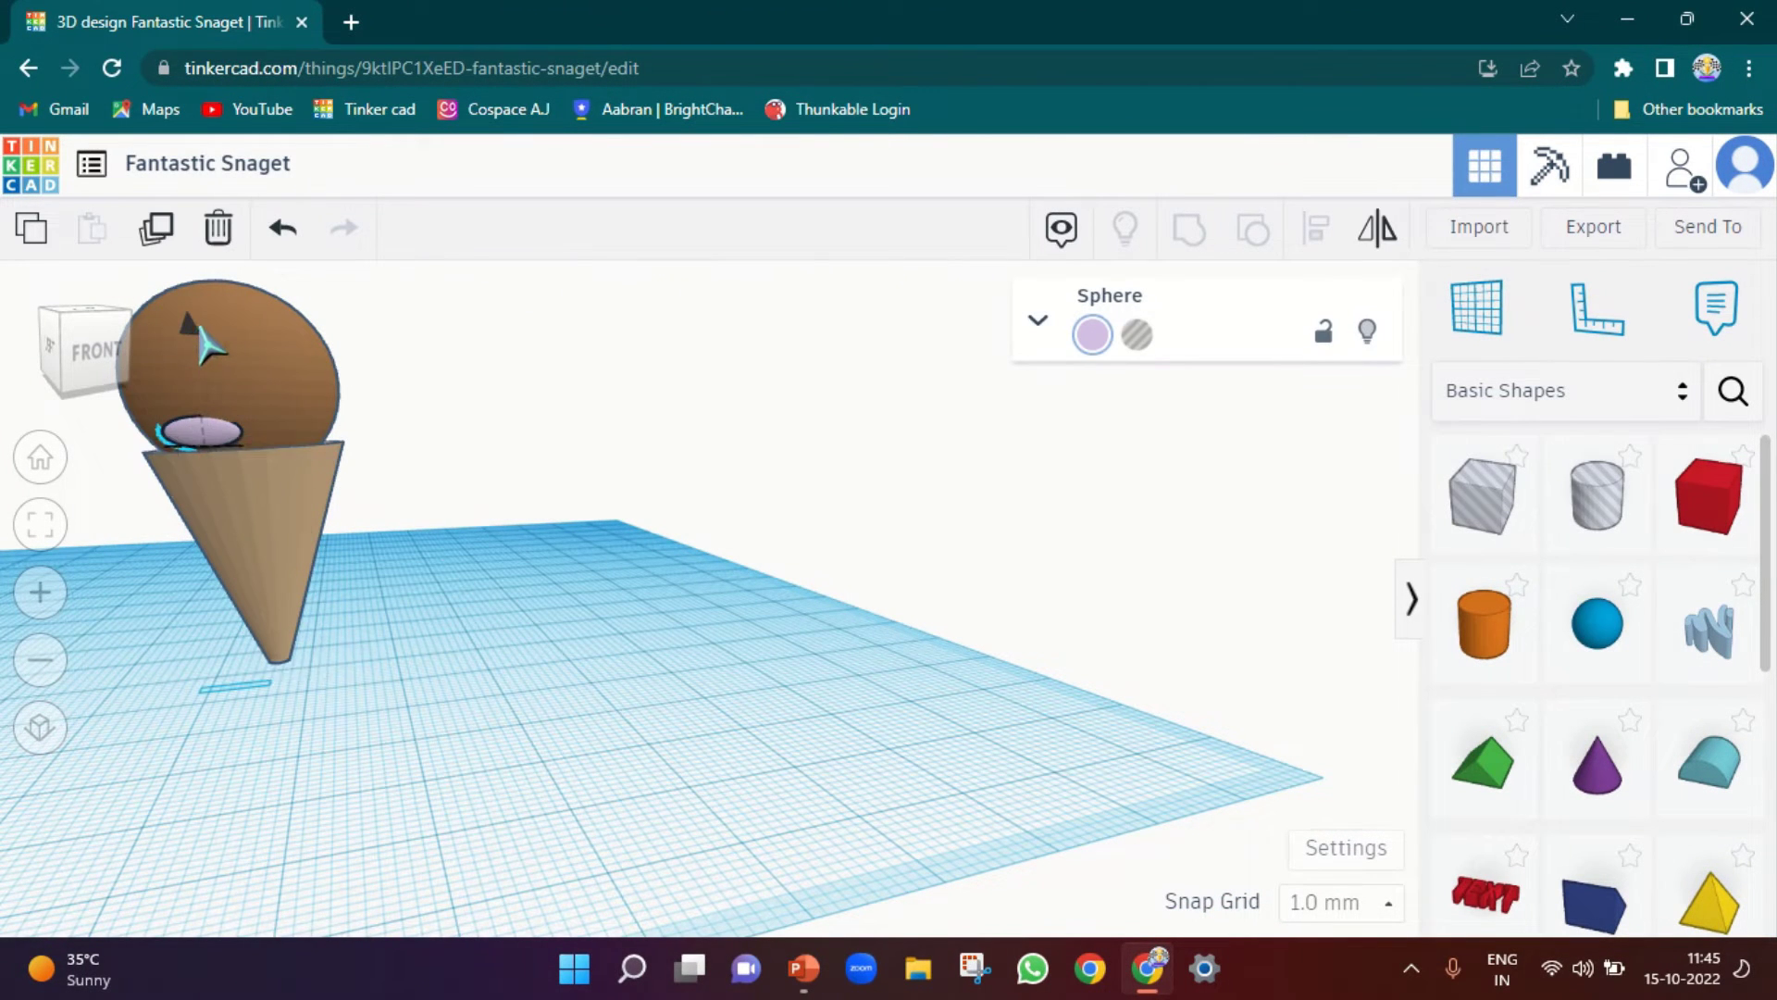
drag(200, 330, 190, 336)
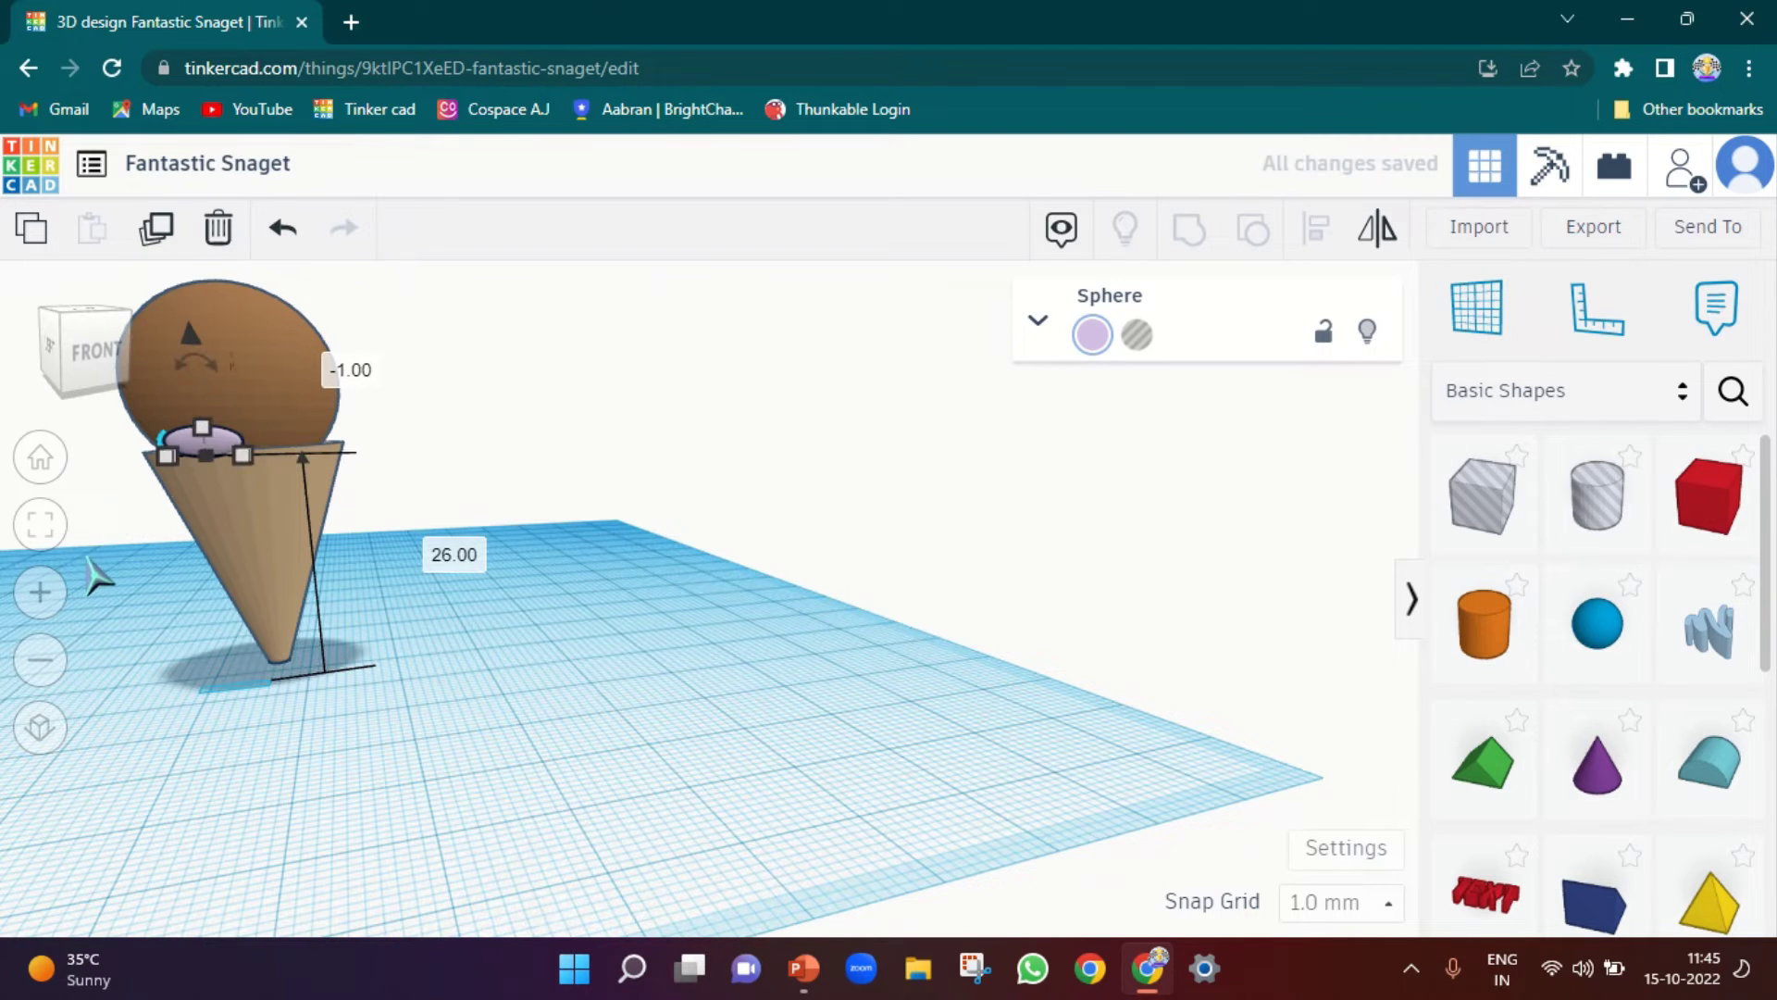
Try to rotate the light purple disc about its vertical axis, and shift it slightly outward from the scoop's front
scroll(99, 566, down, 2)
right_drag(99, 567, 574, 611)
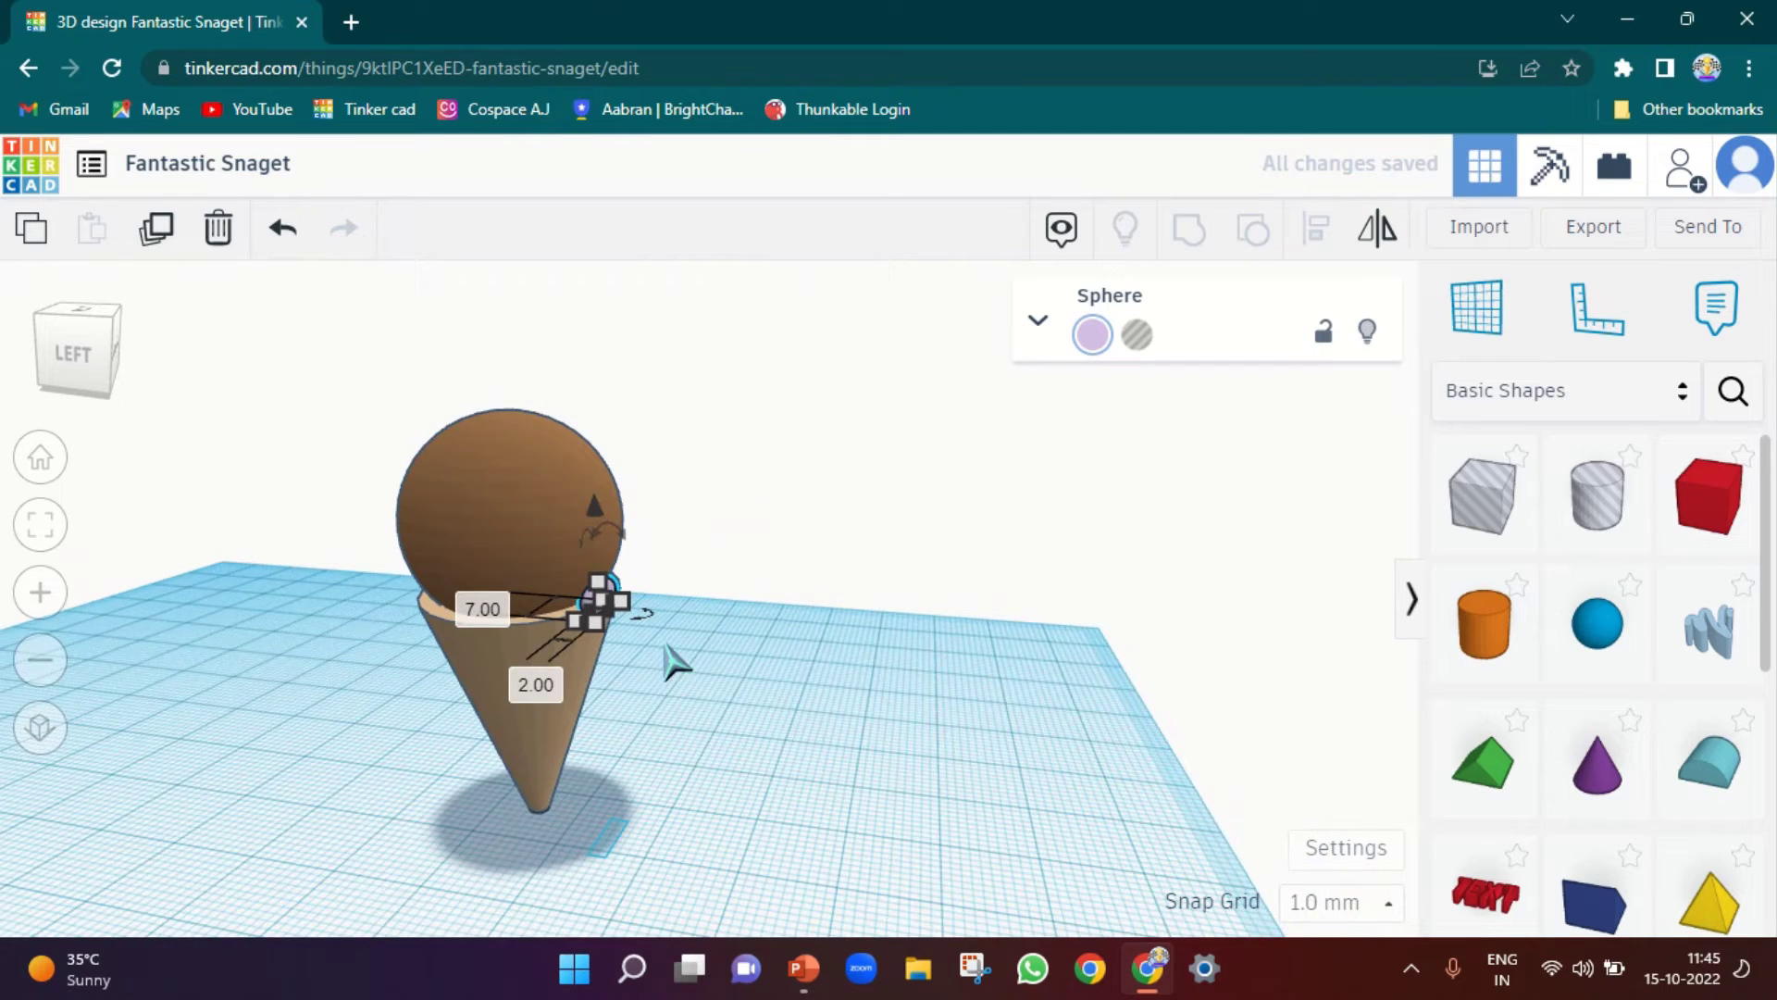
mouse_move(639, 612)
mouse_down()
mouse_move(637, 637)
mouse_move(622, 631)
mouse_up()
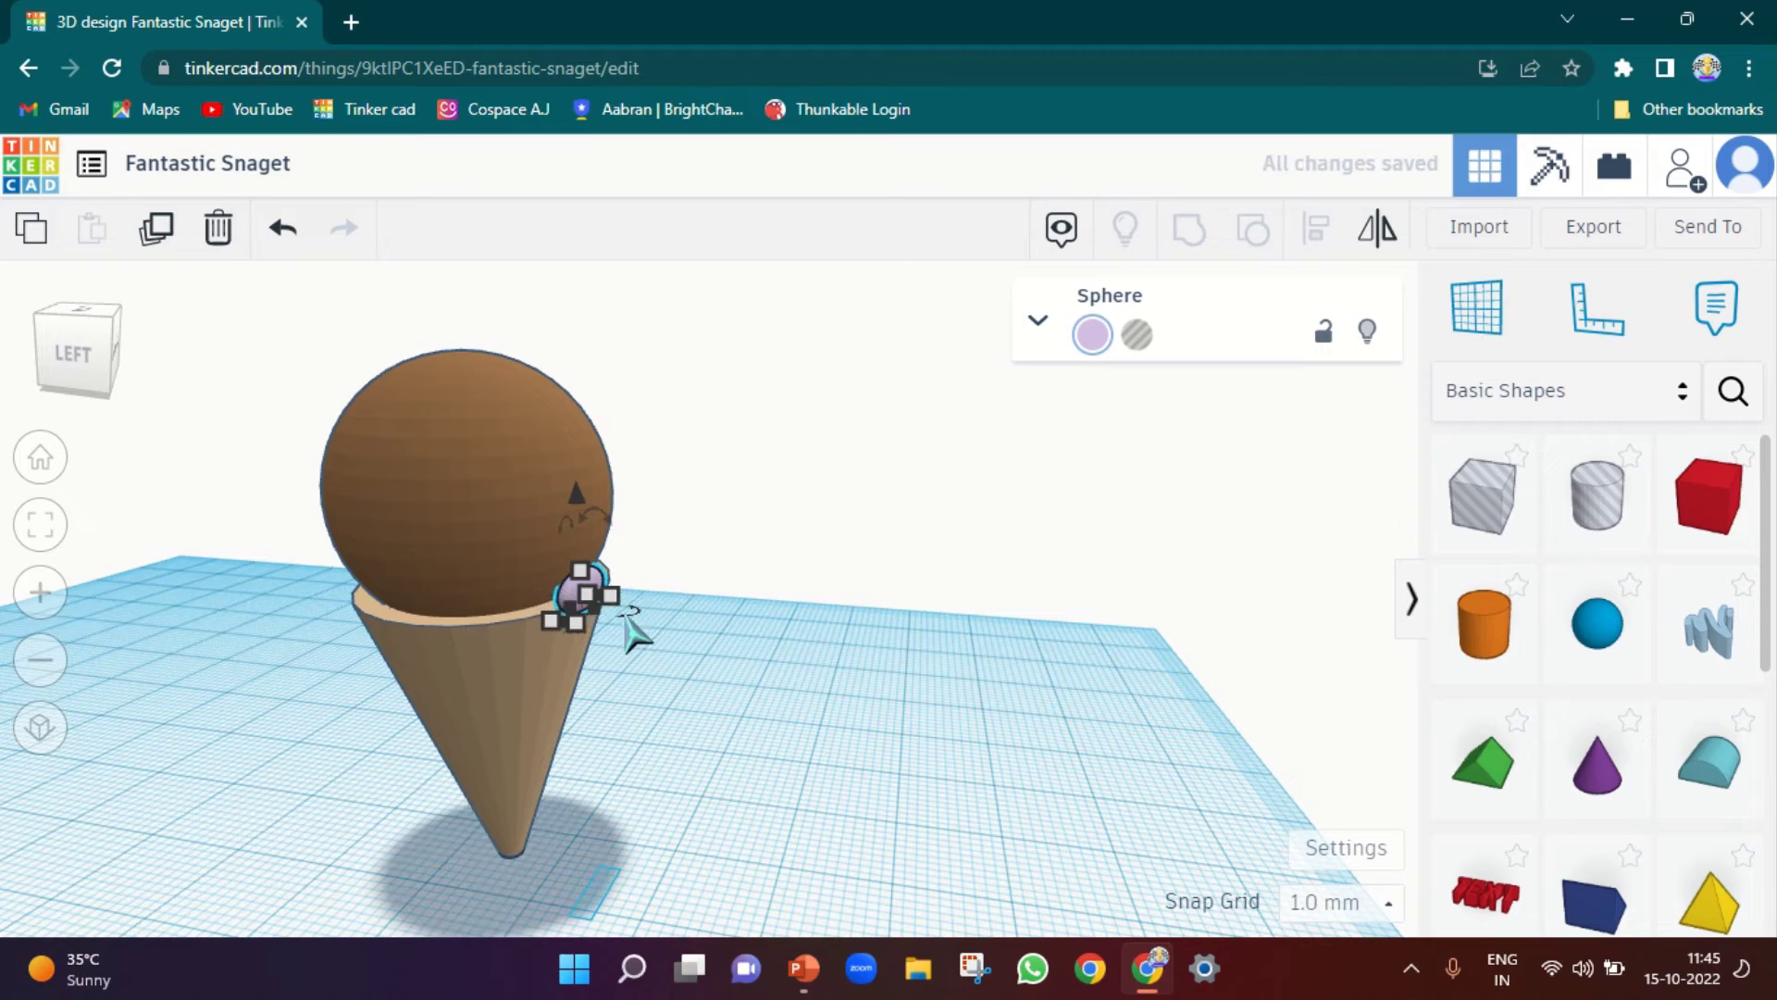
right_drag(703, 665, 814, 707)
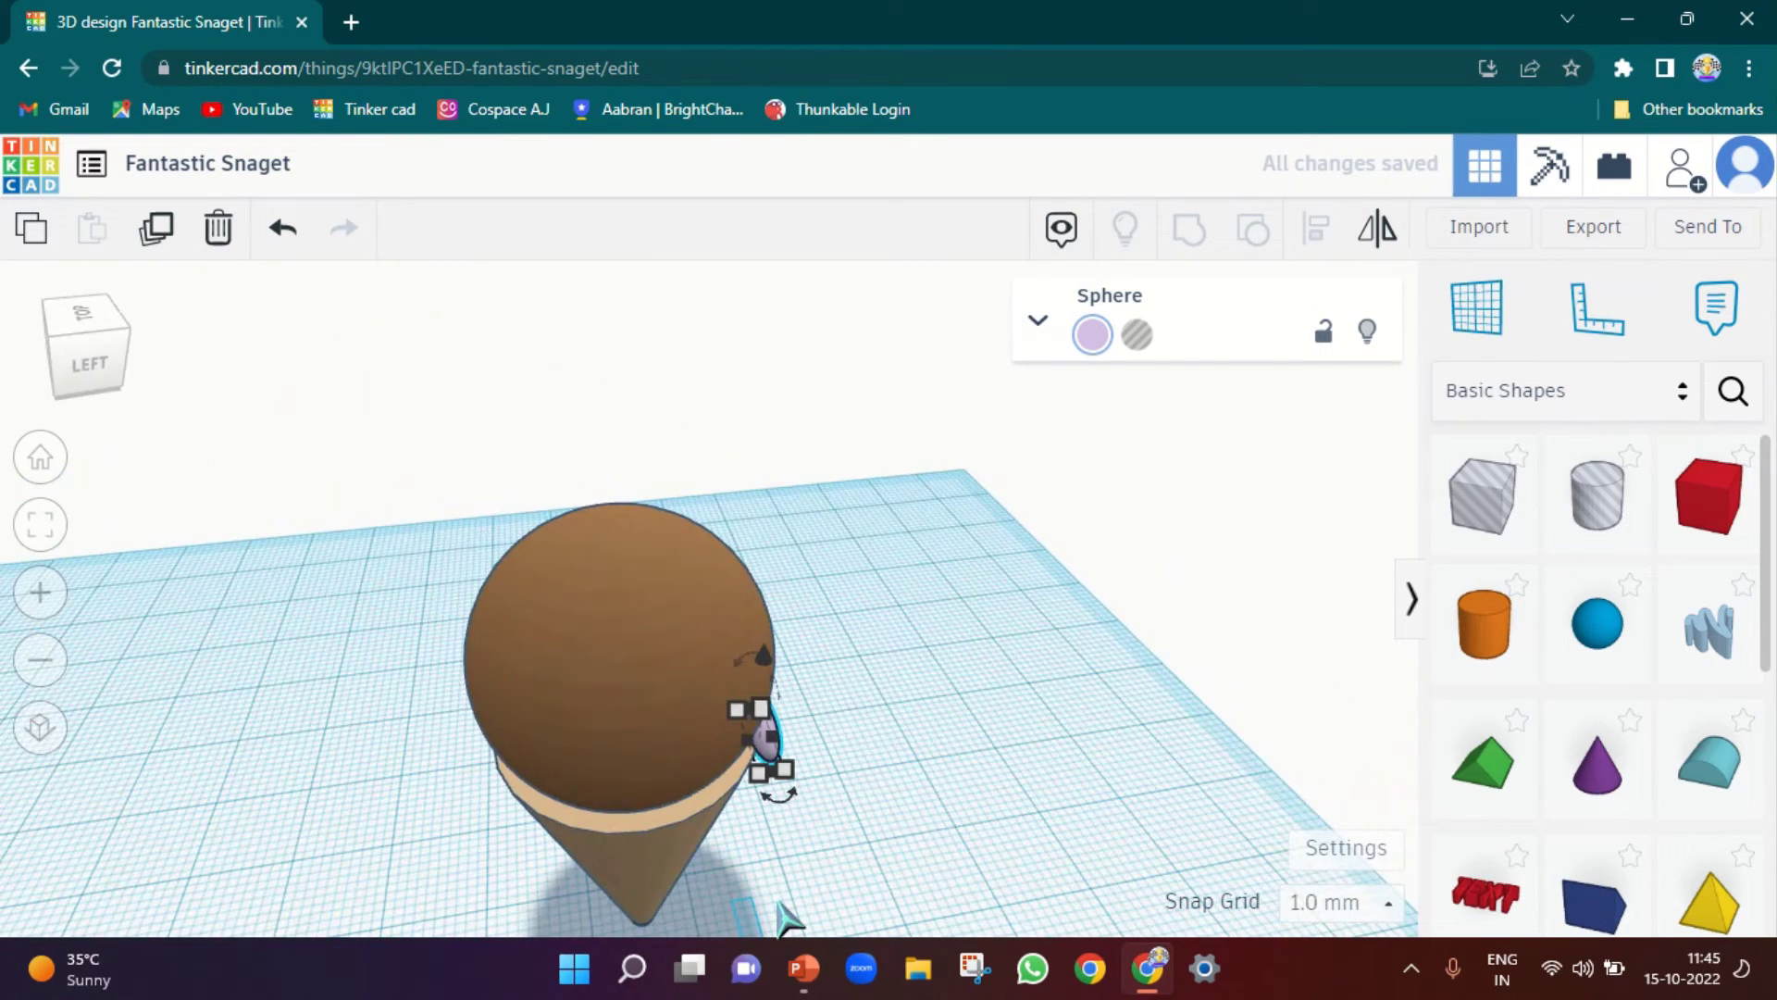
right_drag(603, 401, 477, 548)
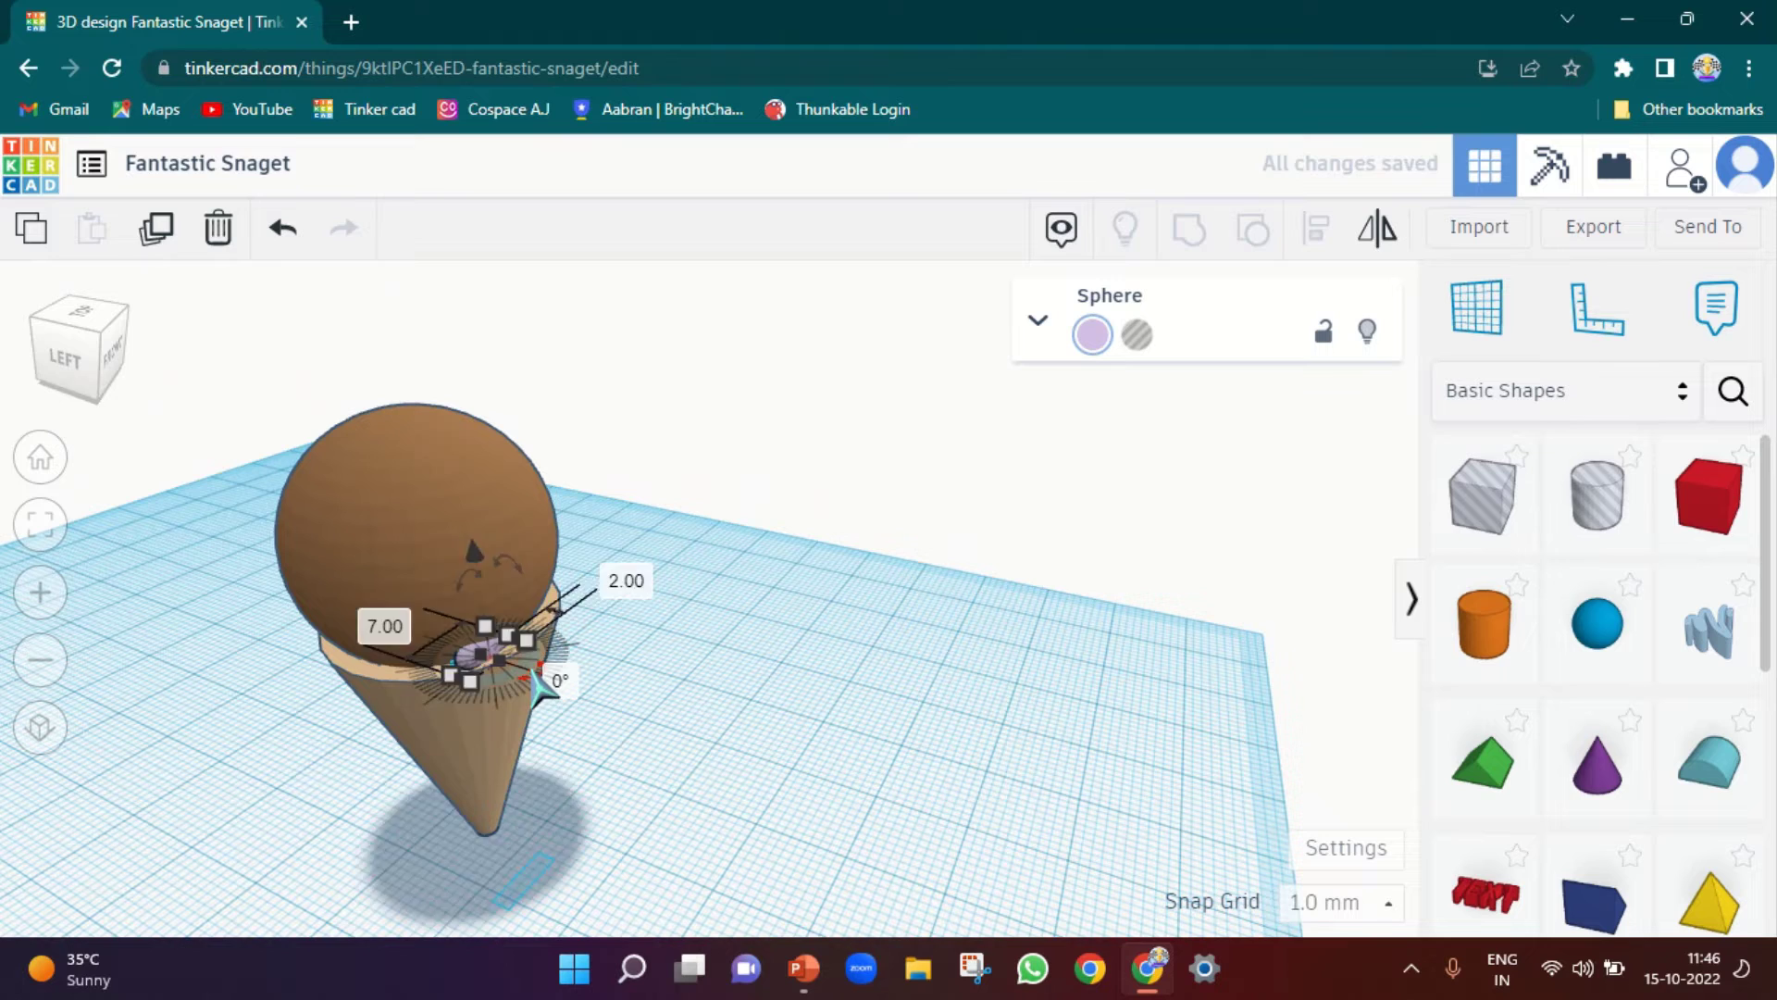
drag(533, 672, 527, 758)
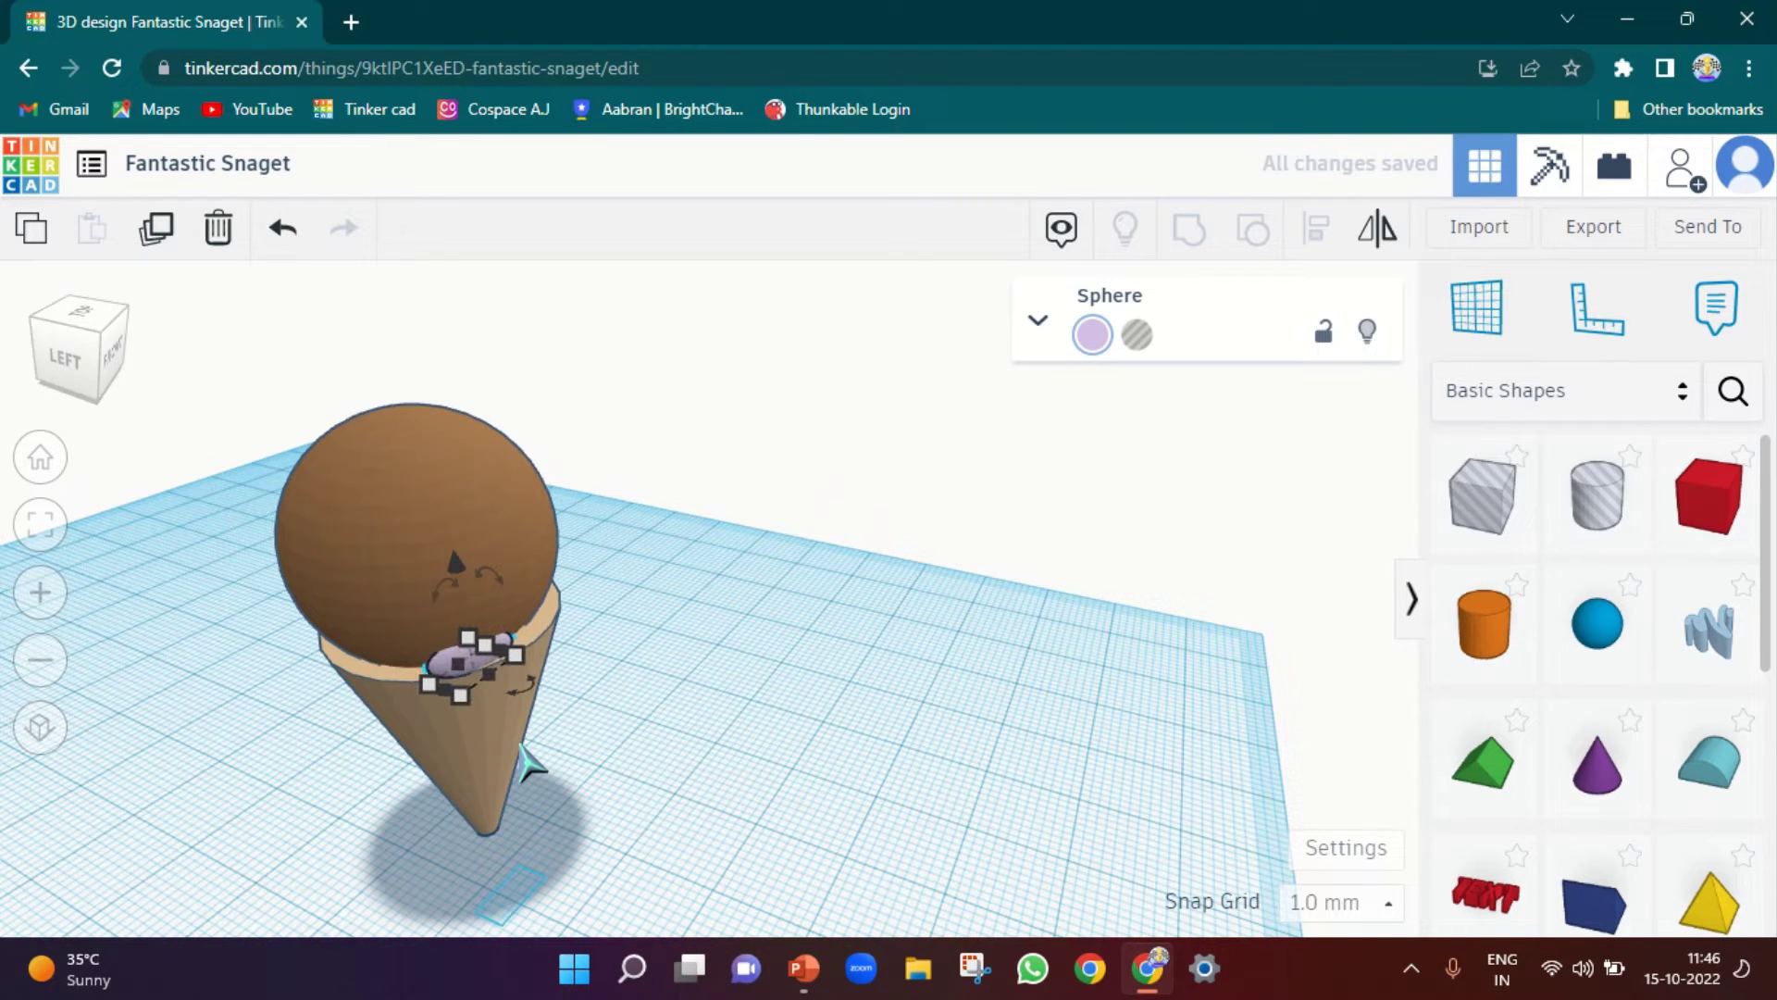
Shift the light purple disc sideways along the cone's rim at the scoop's base
key(Right)
key(Right)
key(Right)
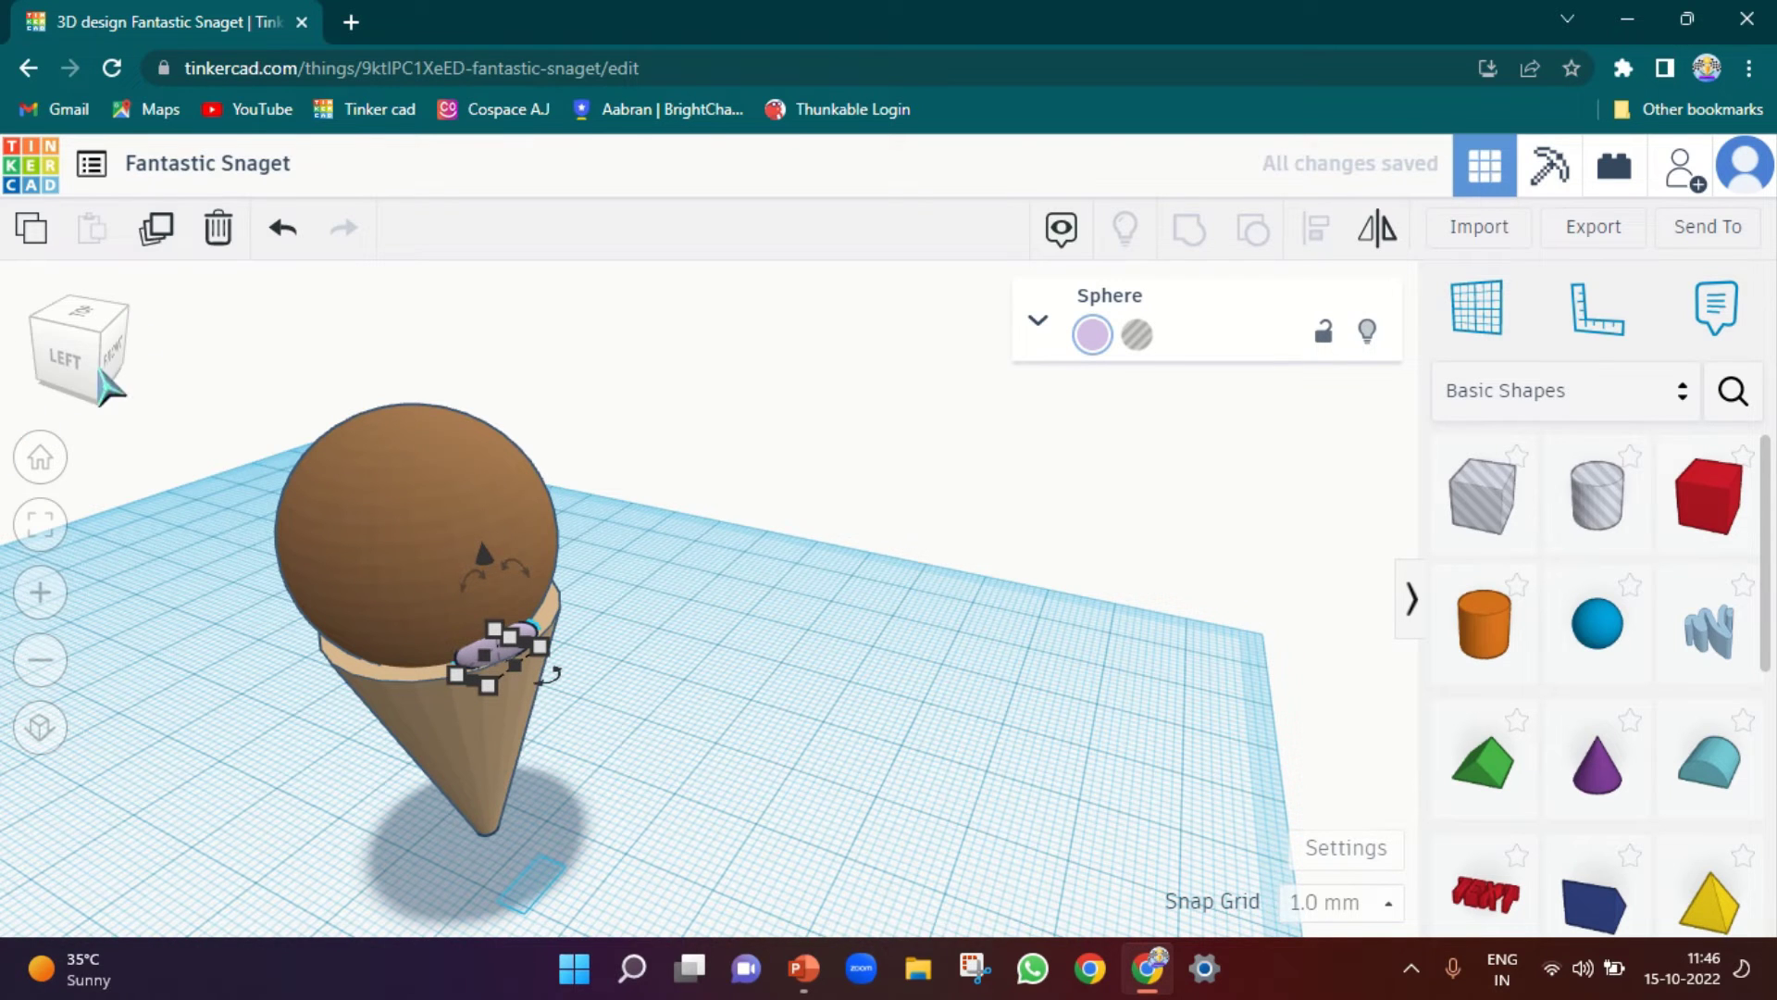
Duplicate the light purple disc and move the copy sideways along the cone's rim and slightly back, away from the original
click(154, 233)
key(Left)
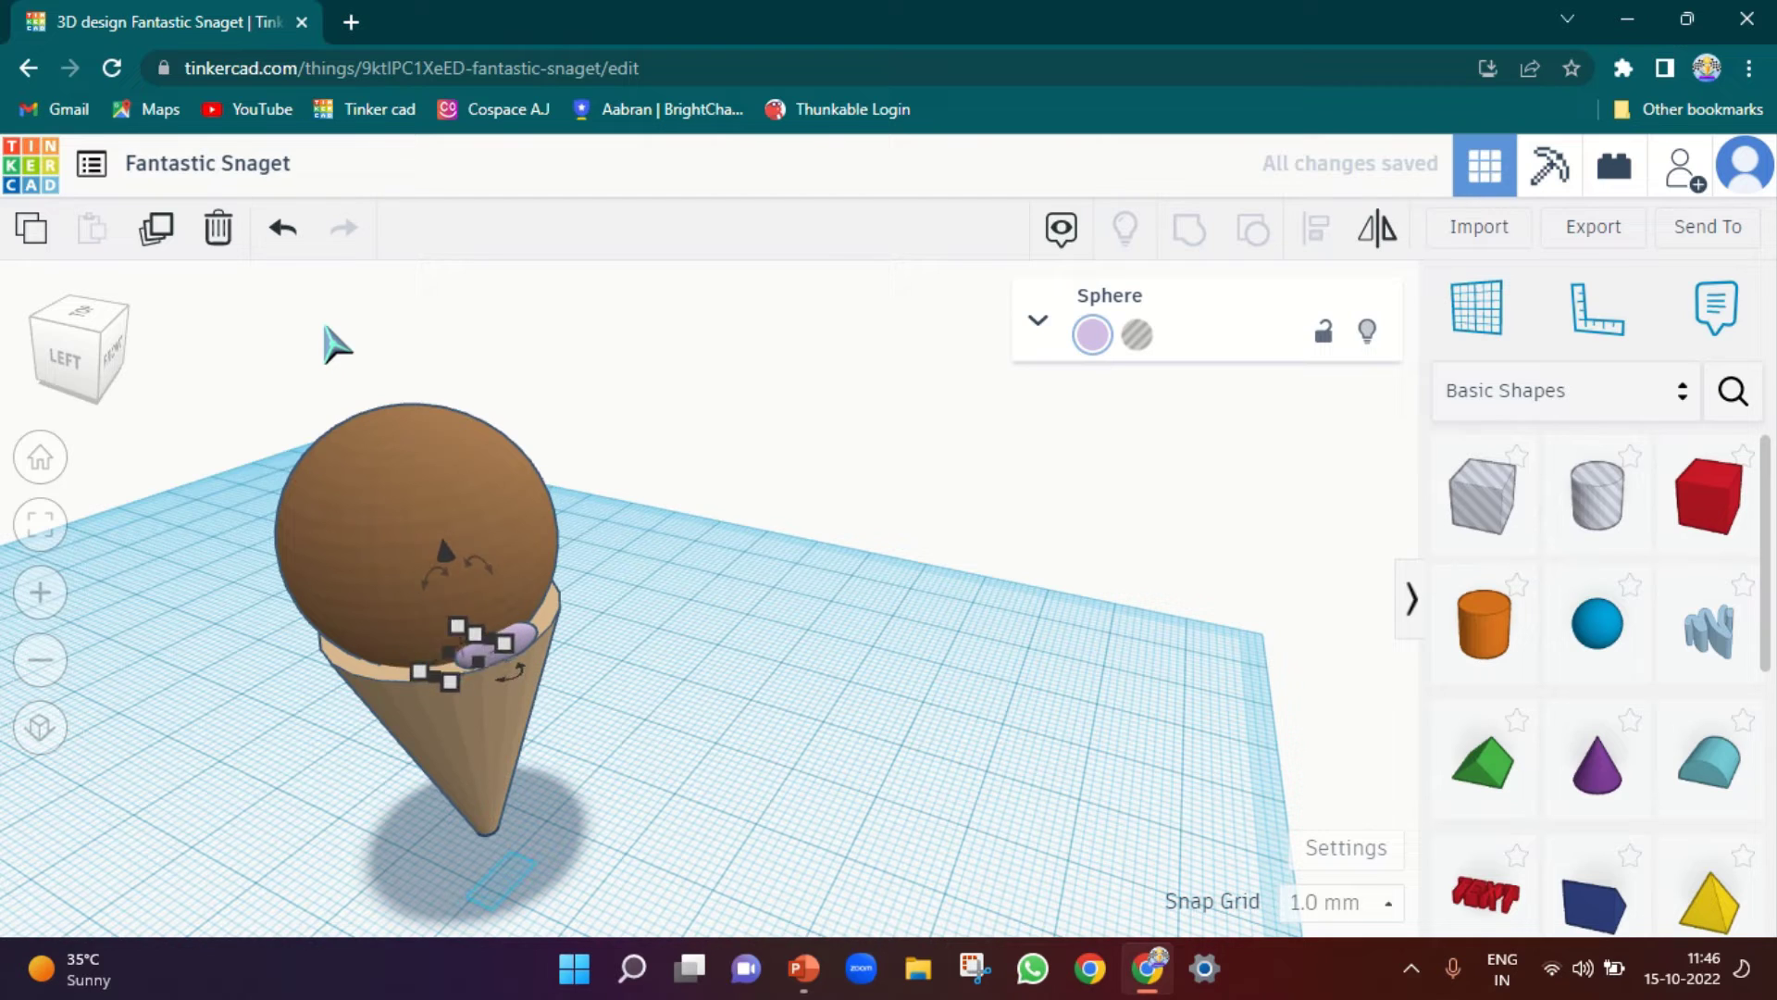
key(Left)
key(Left)
key(Left)
key(Right)
key(Right)
key(Right)
key(Right)
key(Right)
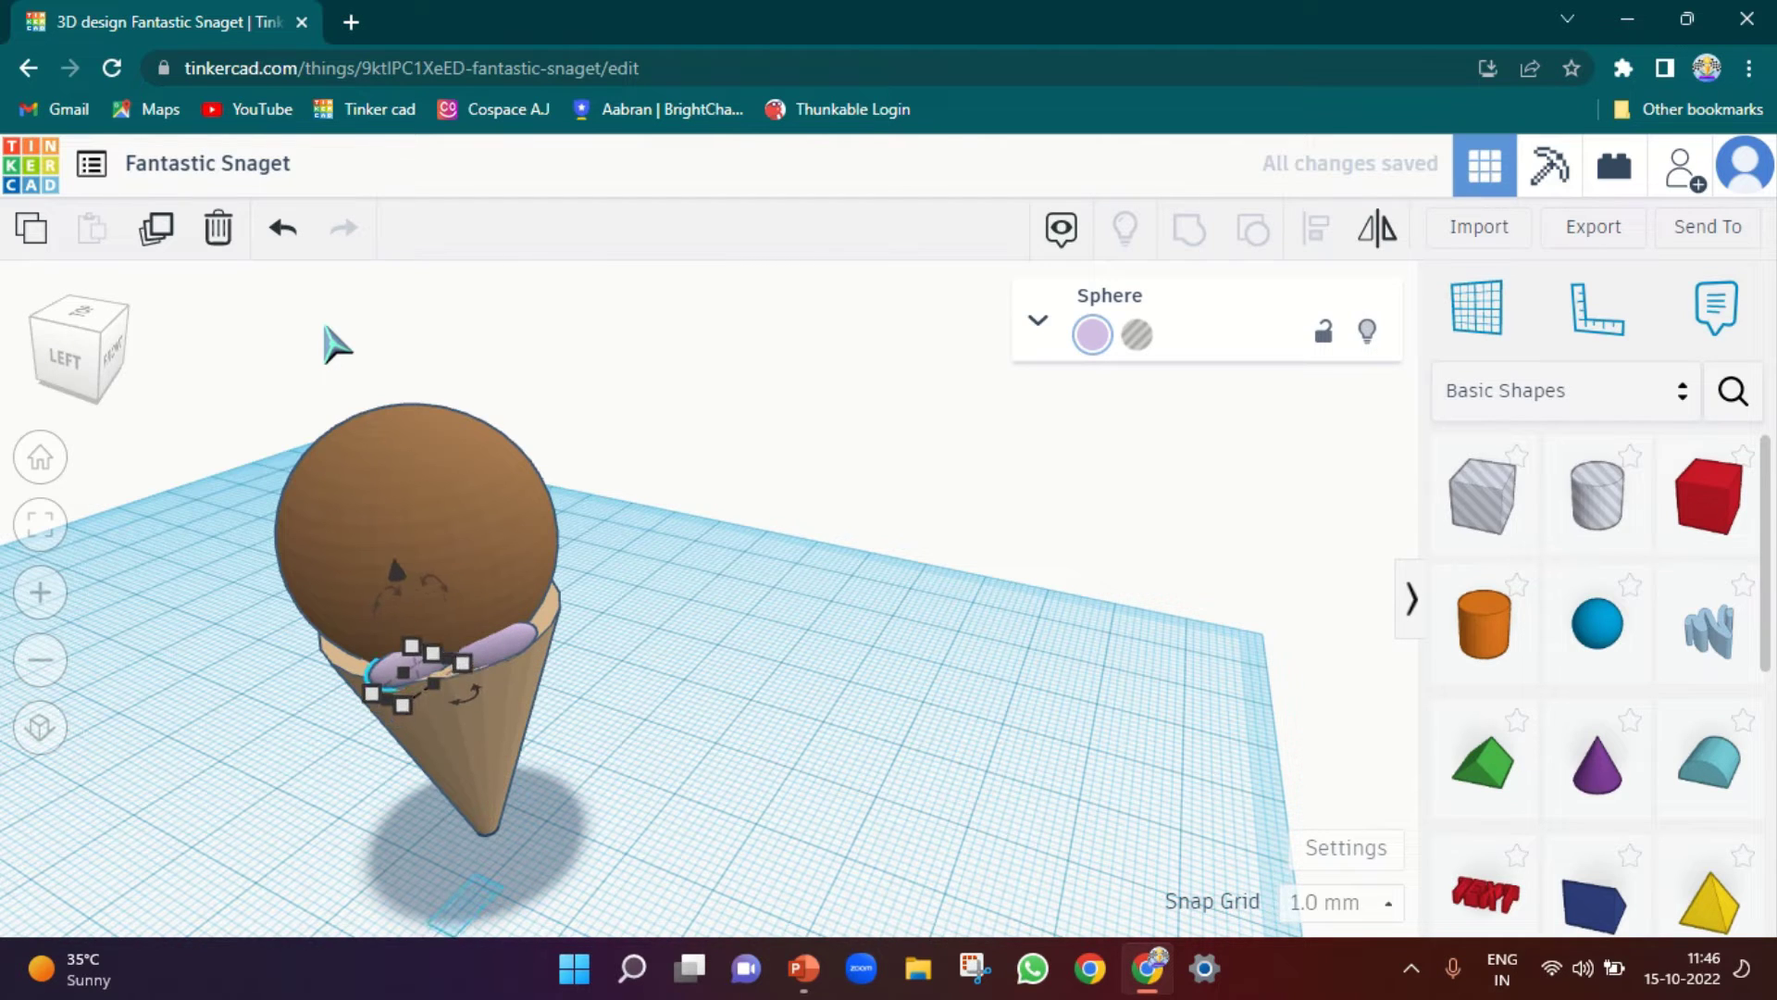
key(Left)
key(Left)
key(Left)
key(Left)
key(Left)
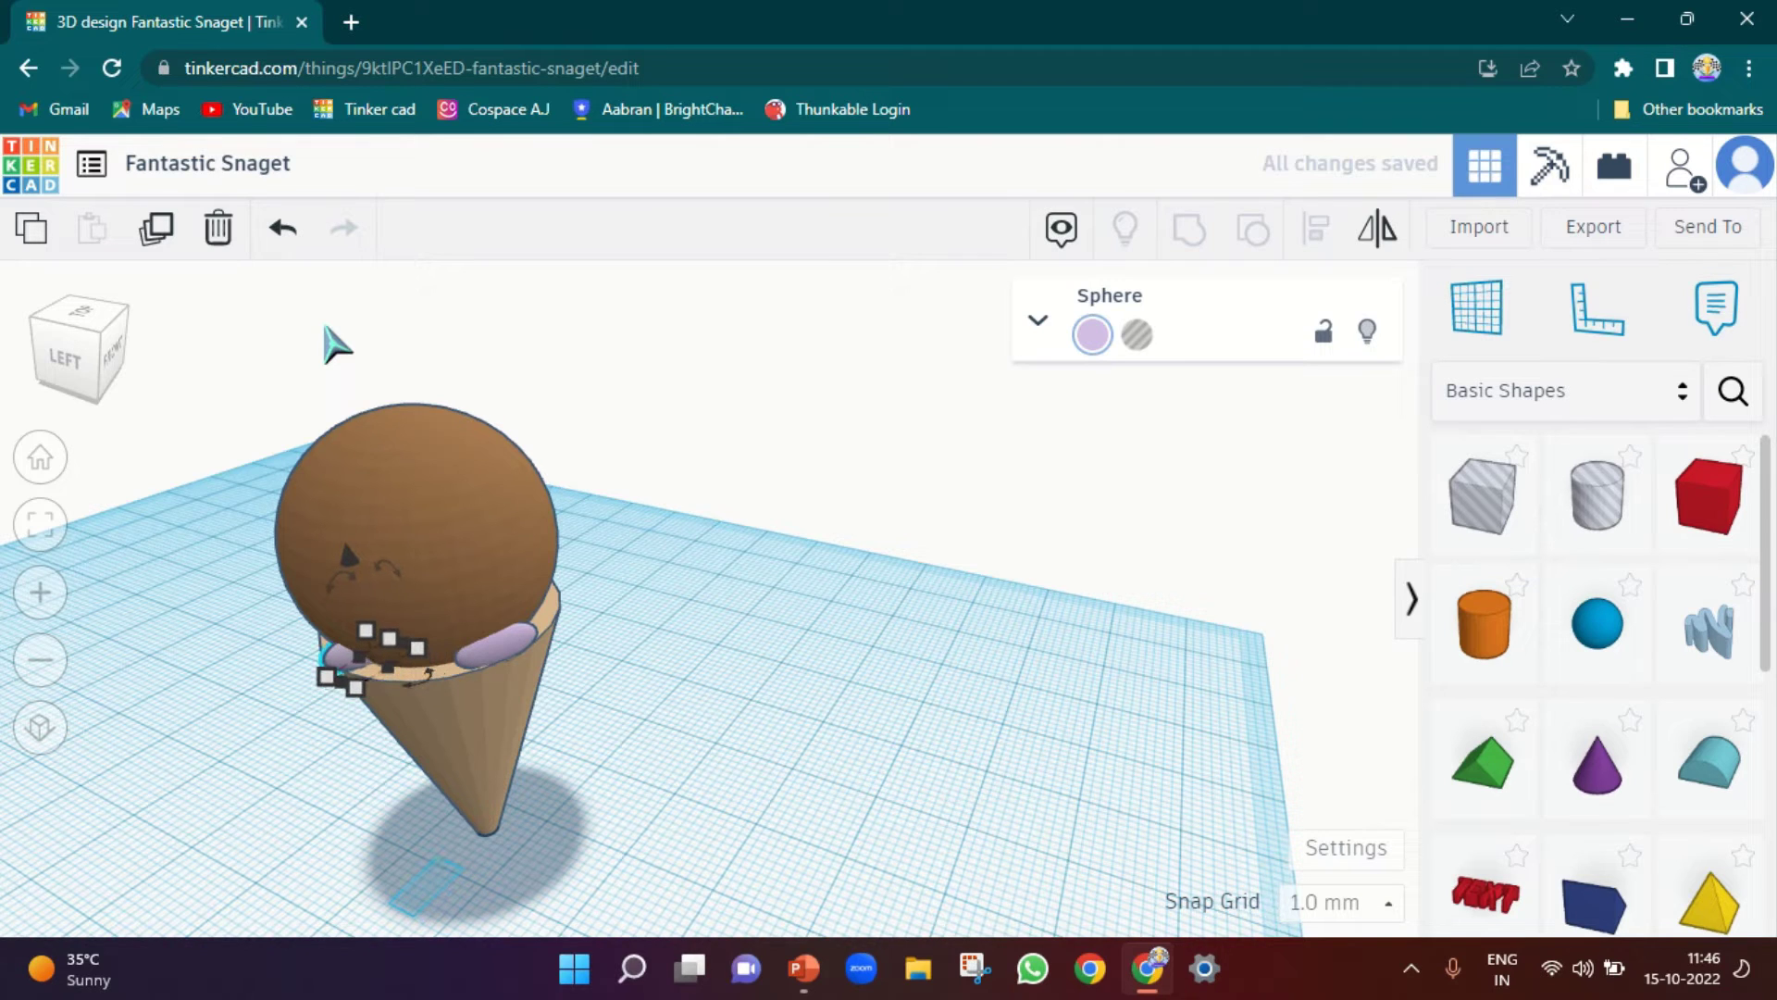
key(Up)
key(Up)
key(Up)
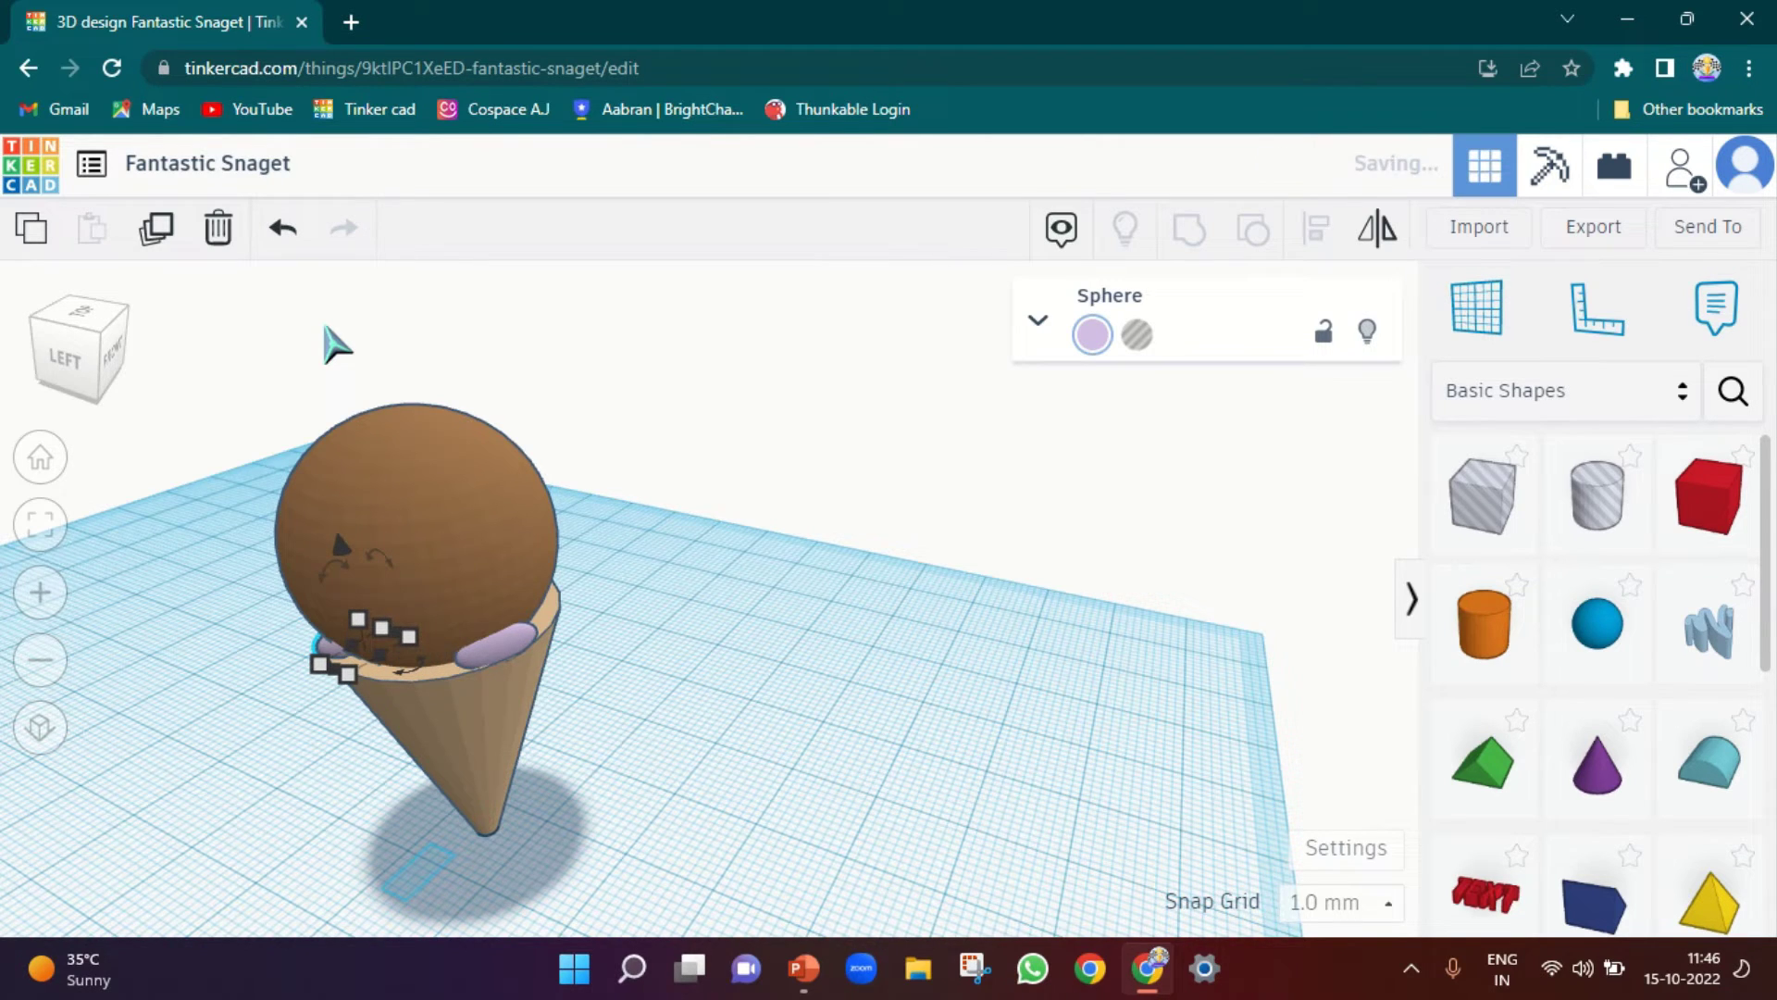
right_drag(127, 583, 319, 565)
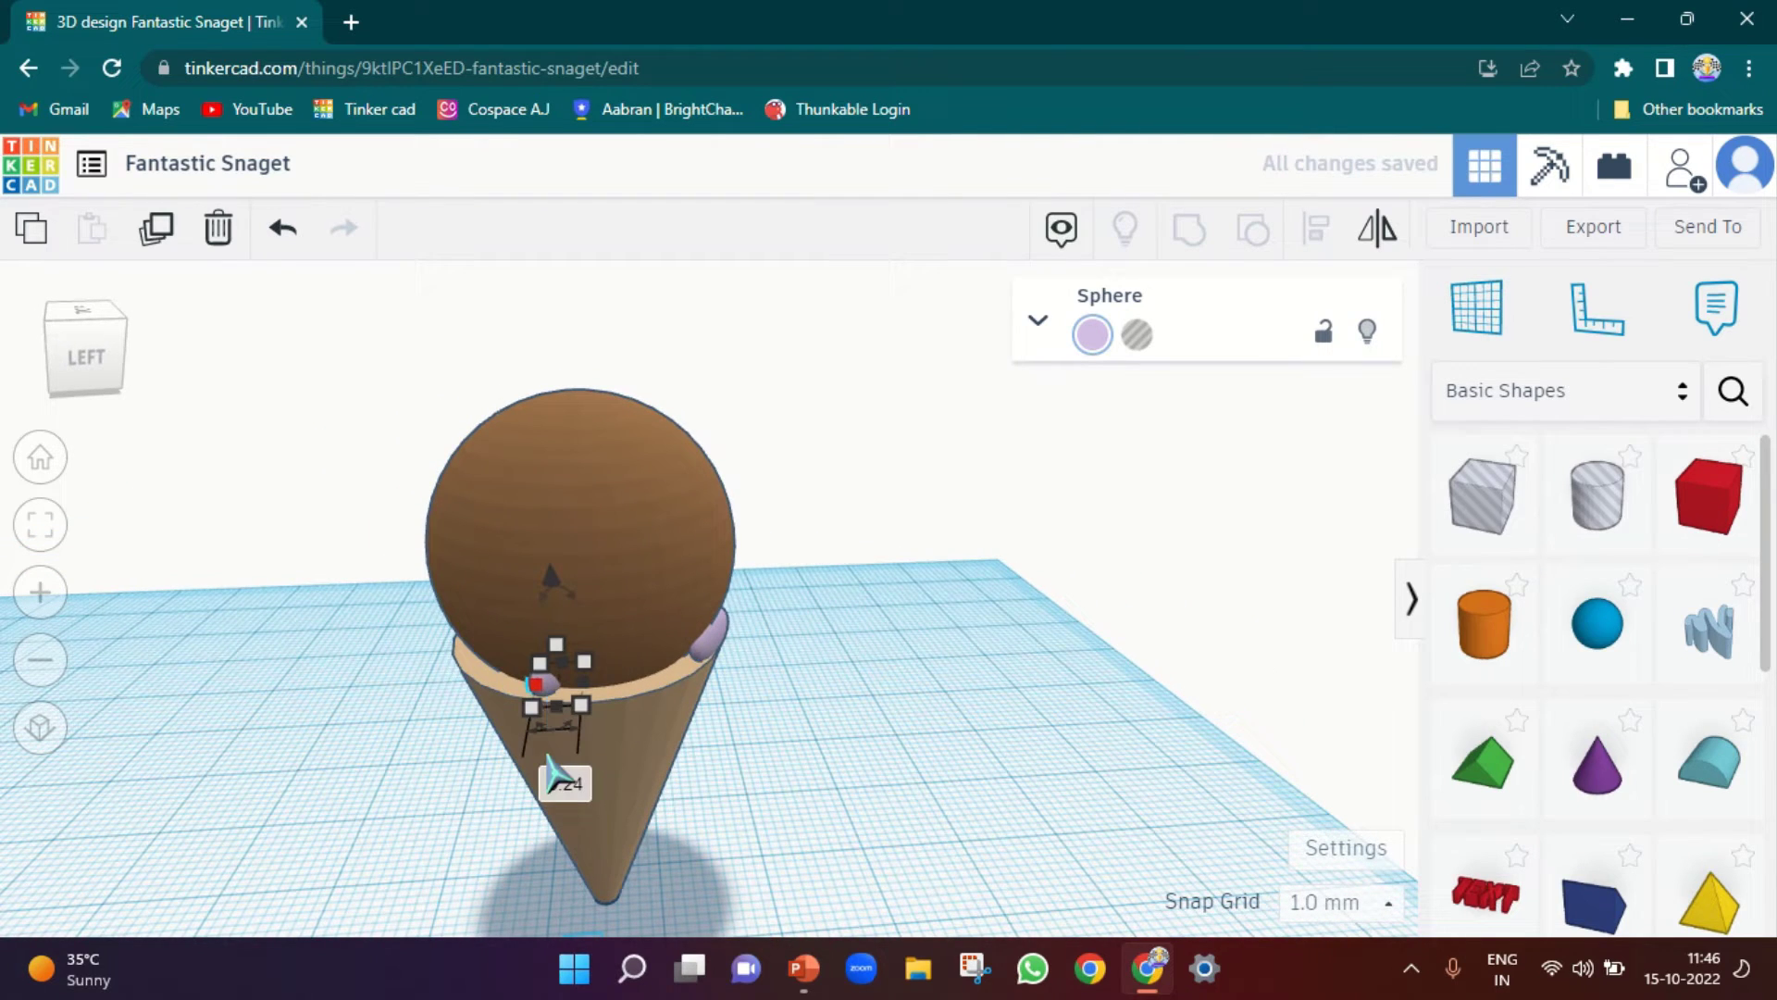
click(551, 727)
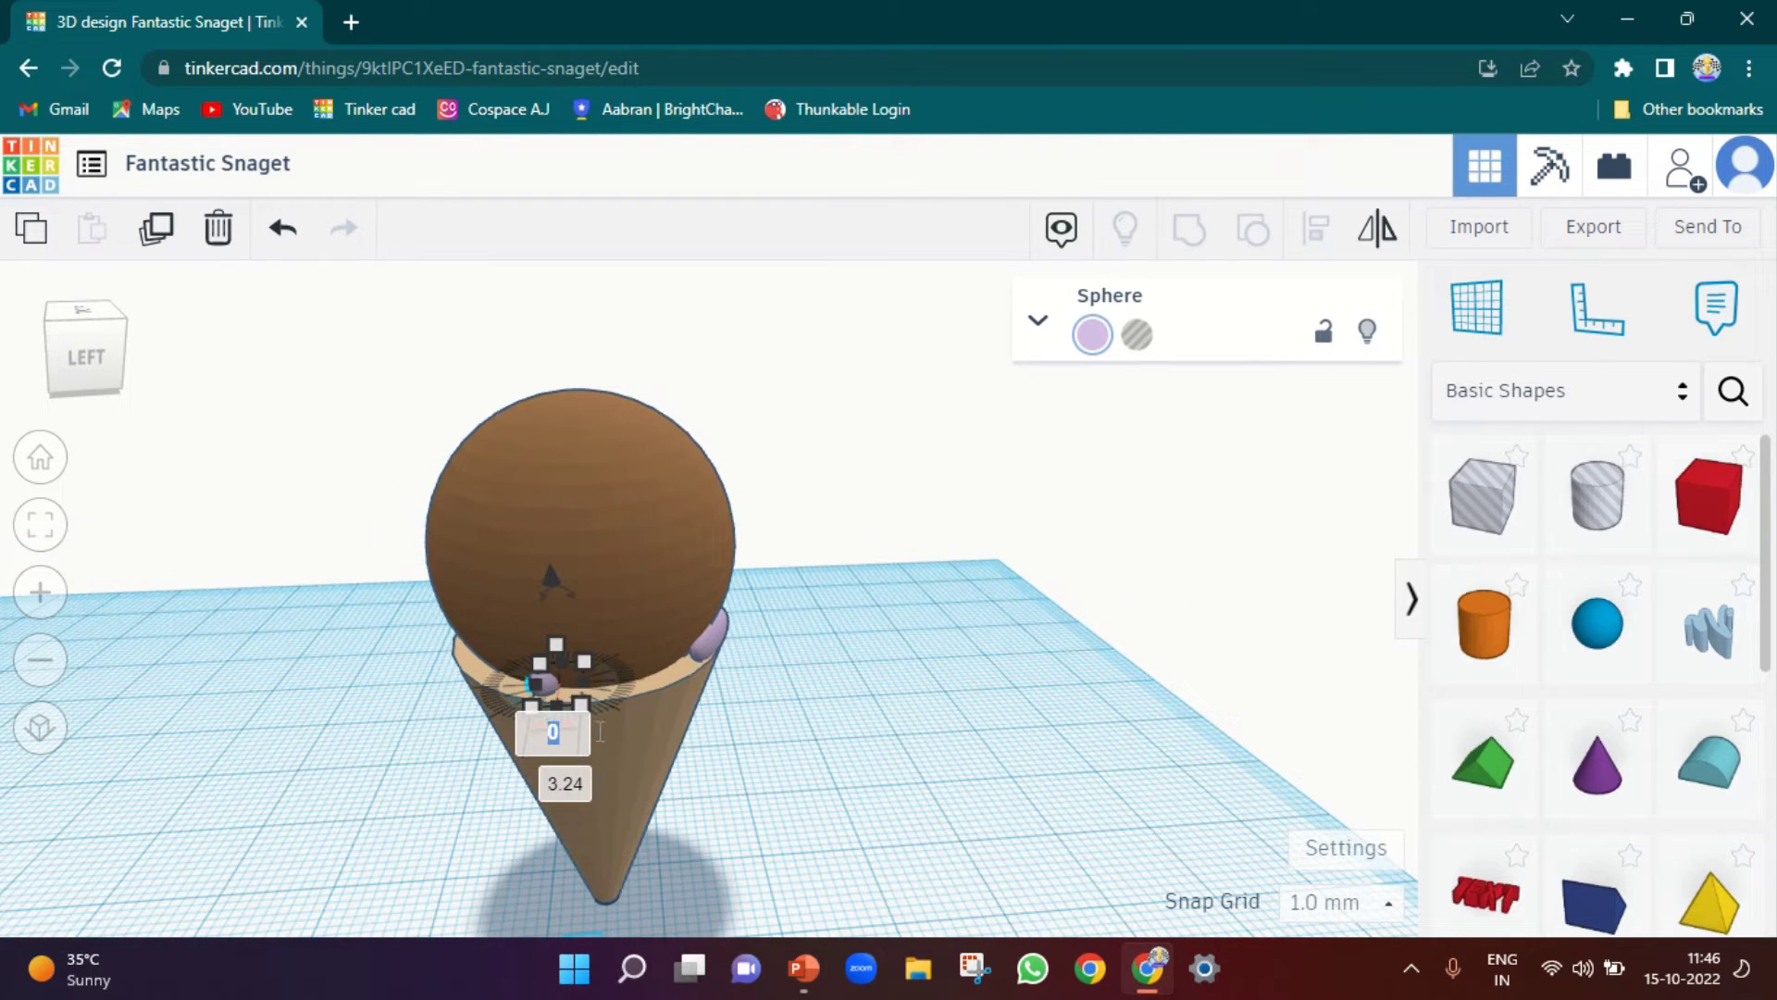
click(680, 730)
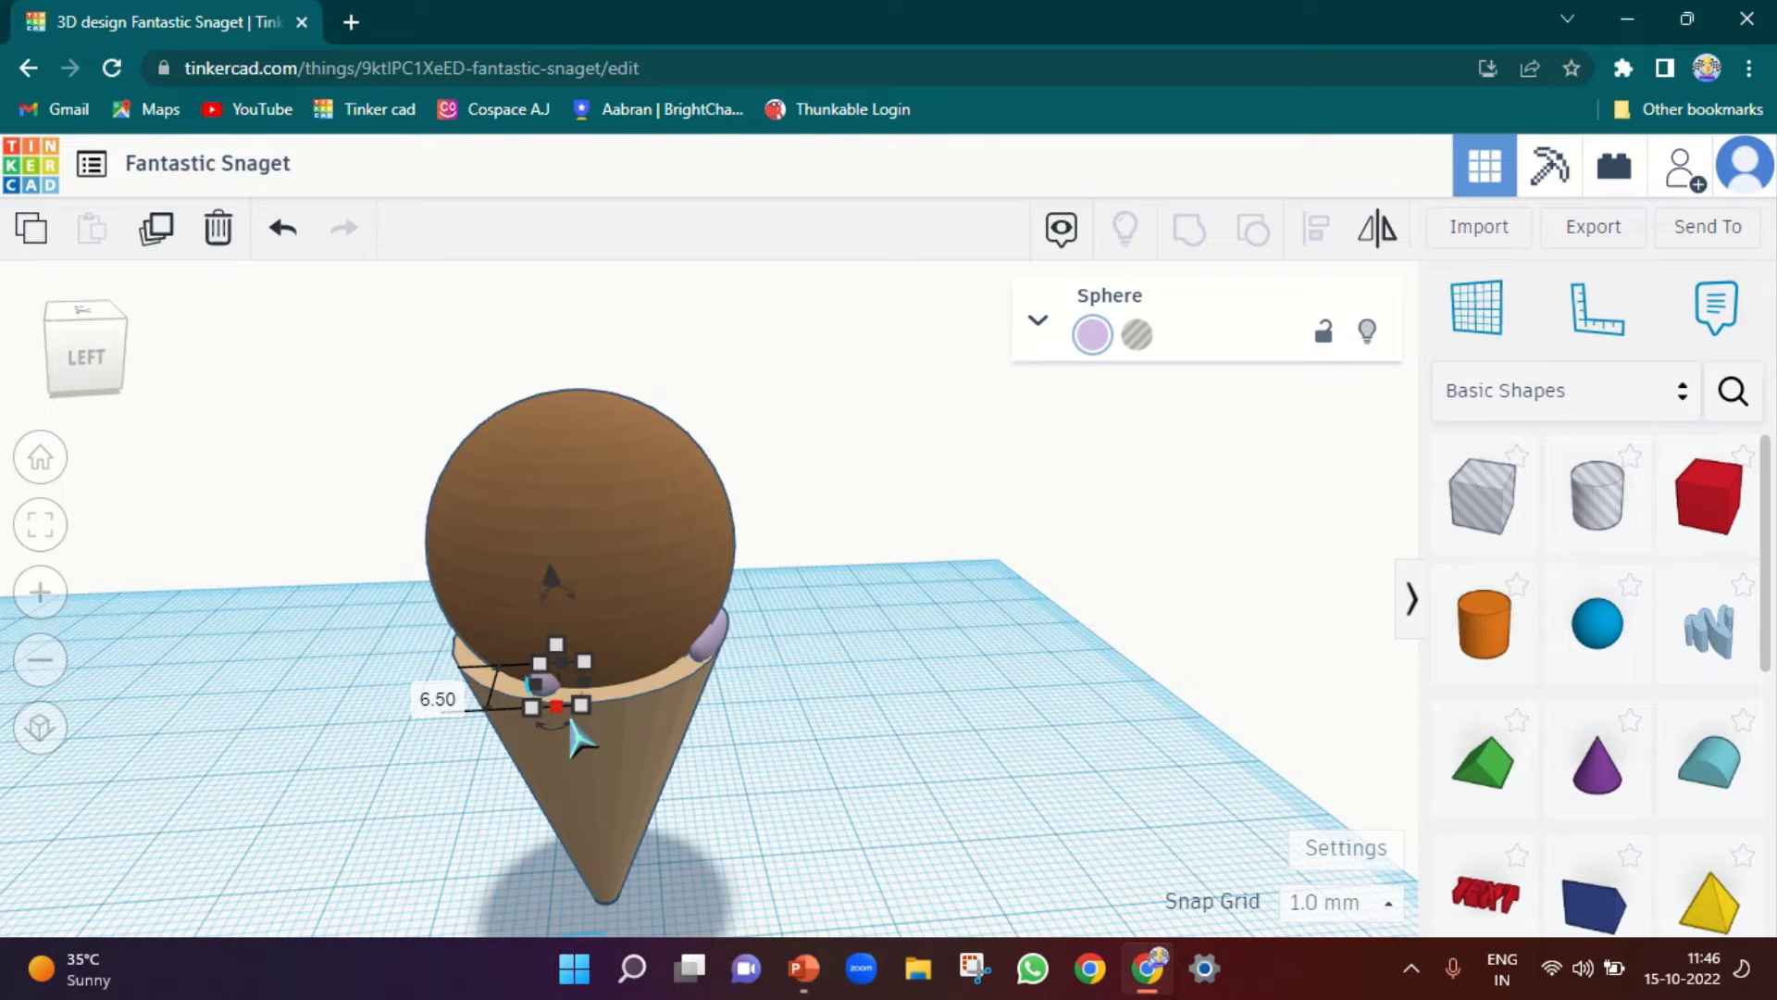
drag(572, 727, 528, 750)
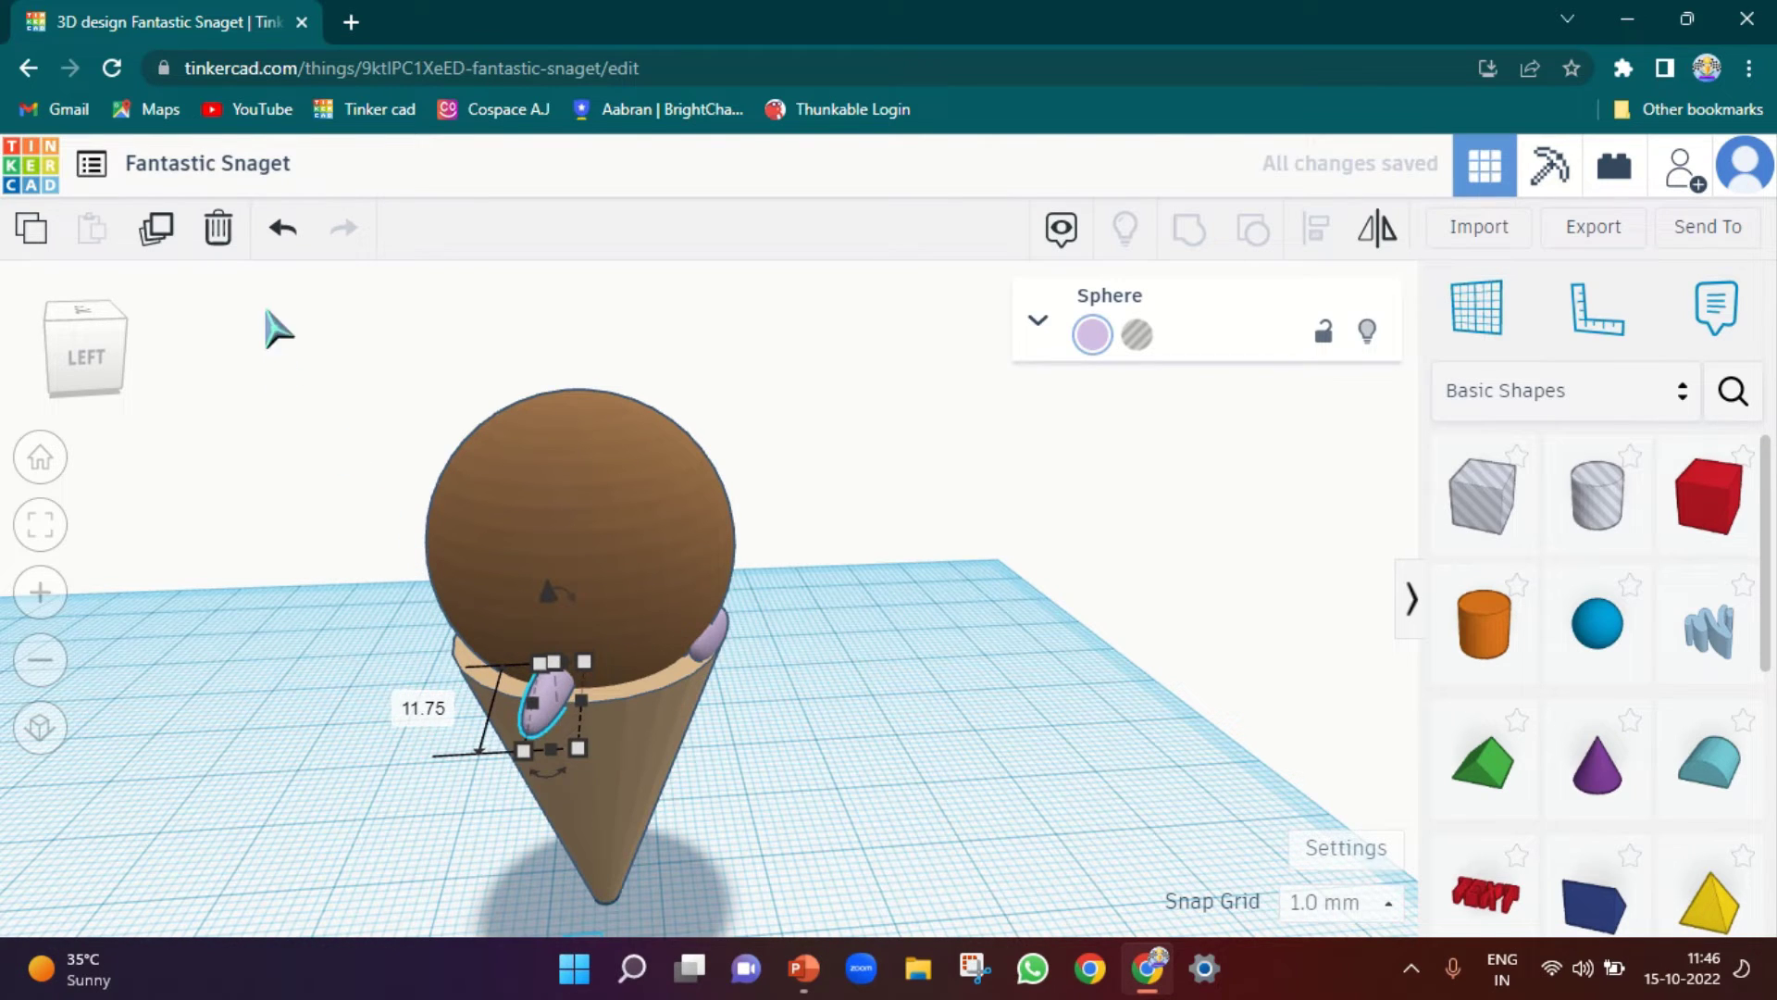
click(283, 227)
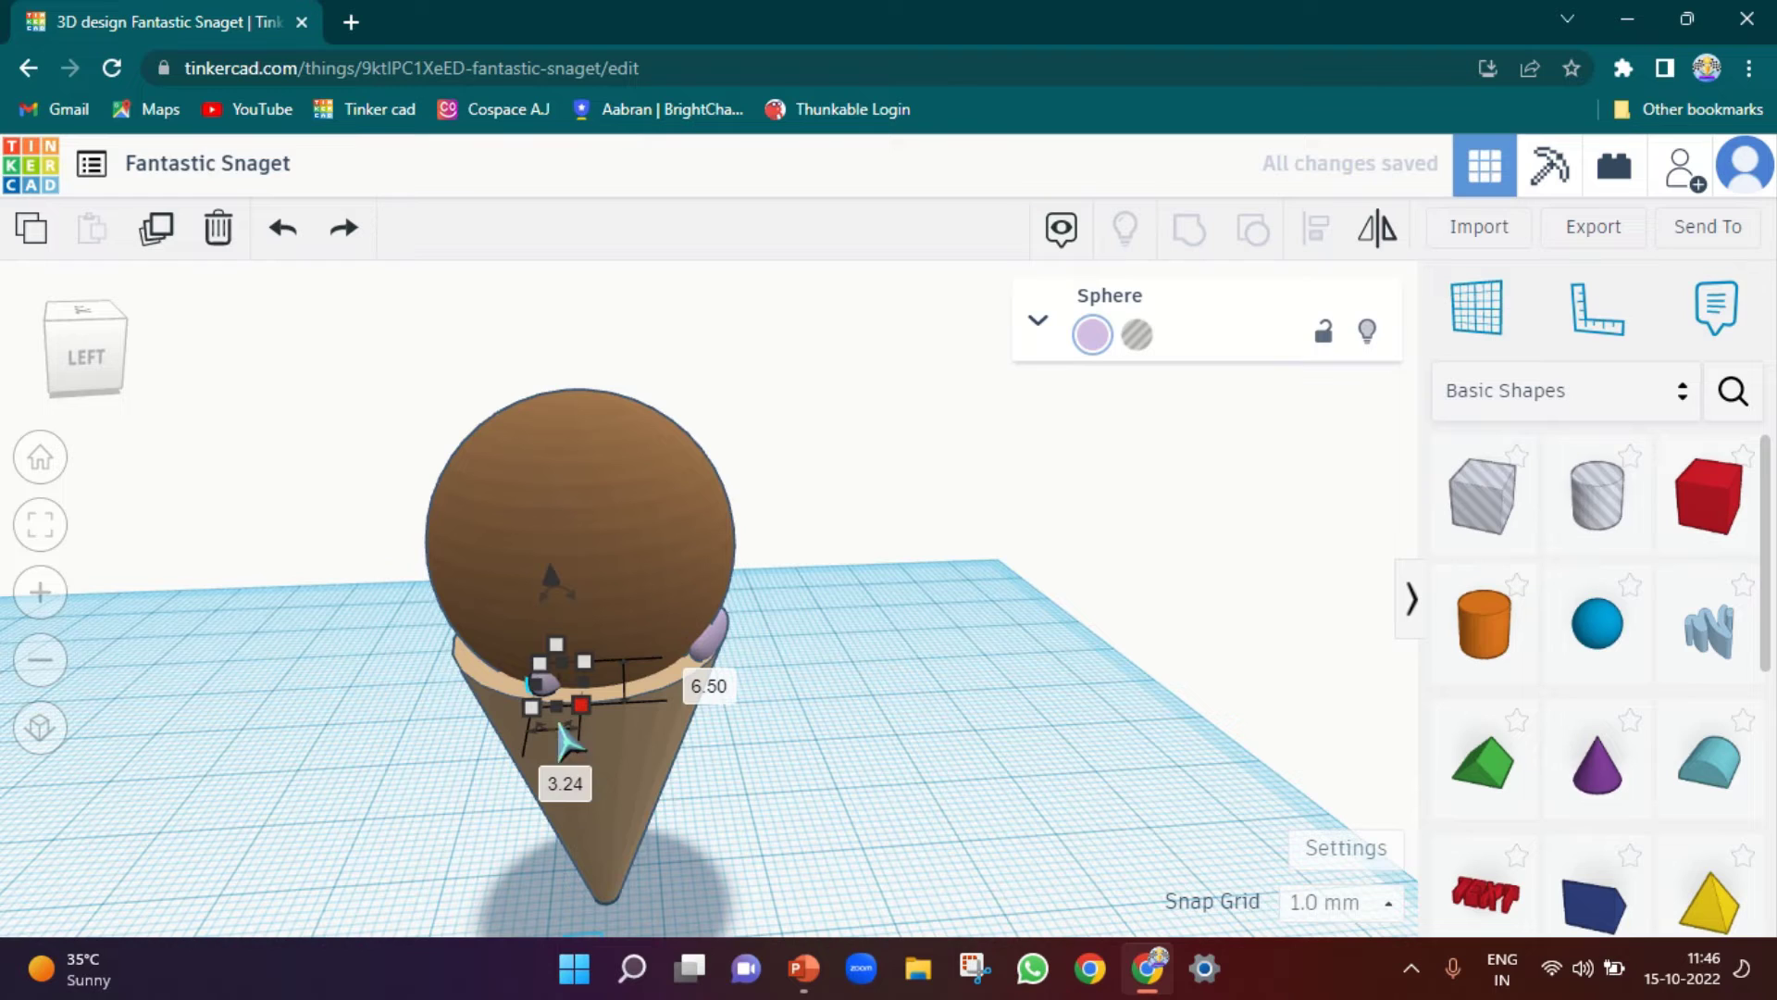
Rotate the copied disc about its vertical axis and move it sideways and back, next to the original disc
drag(559, 728, 485, 715)
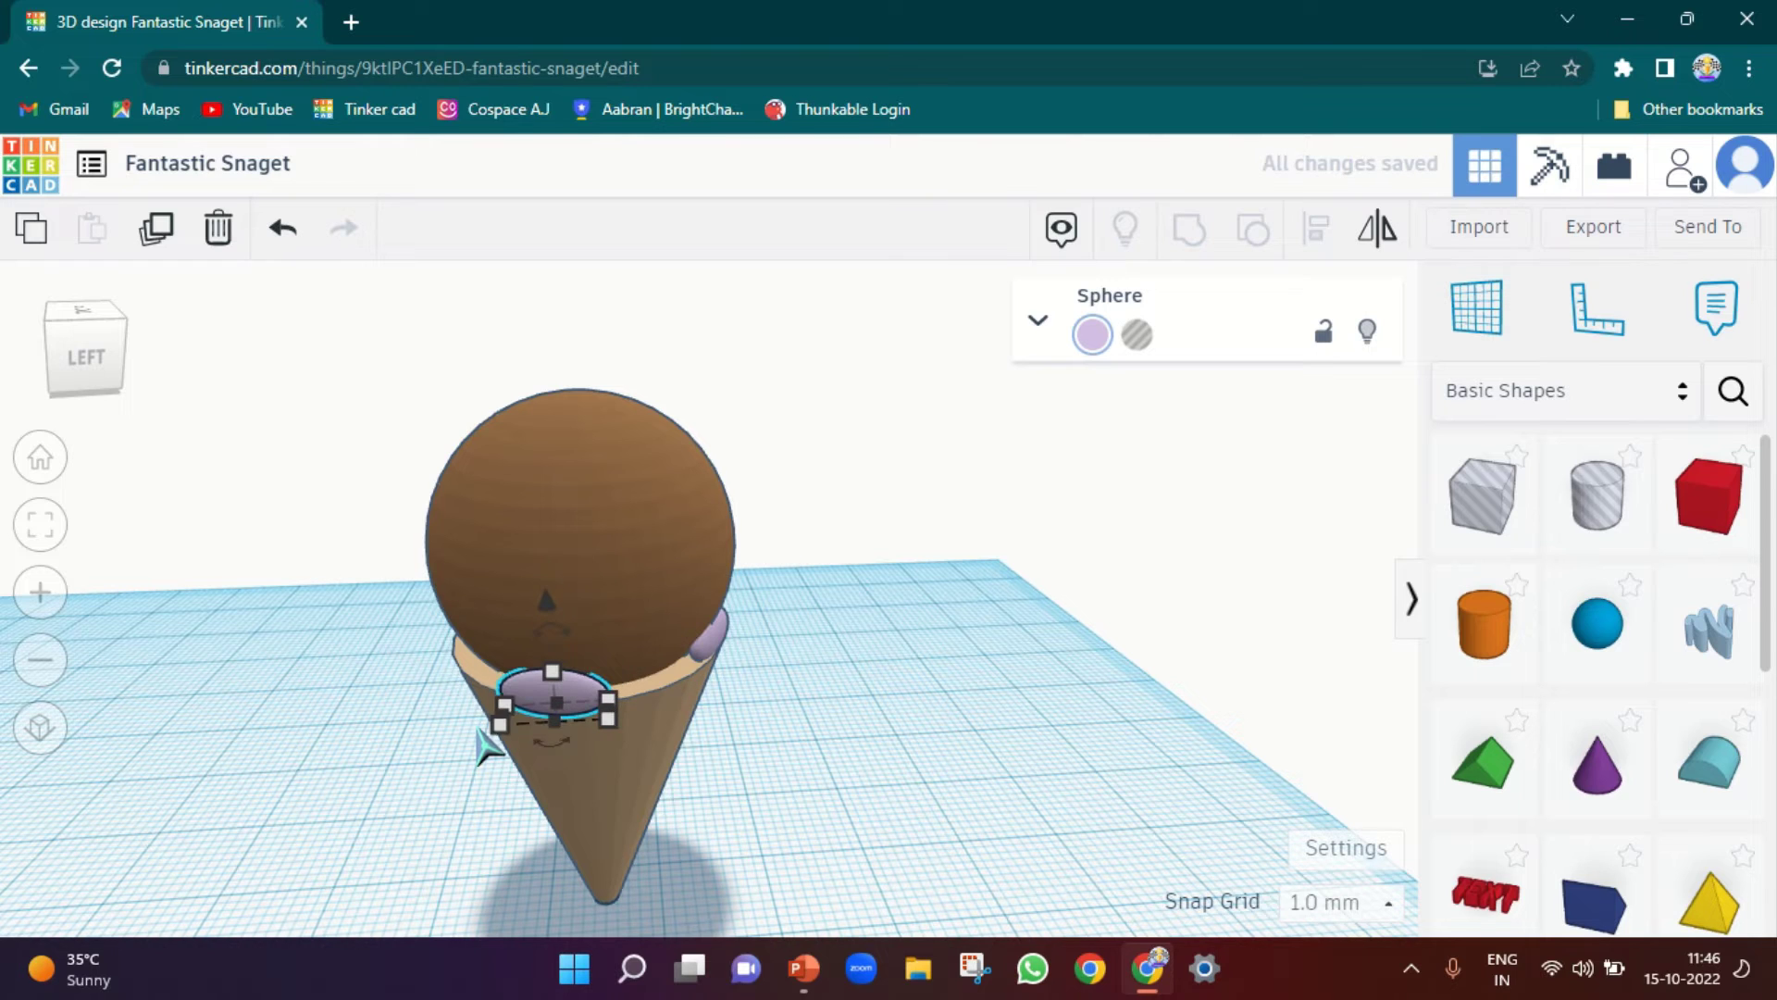
key(Right)
key(Right)
key(Right)
key(Right)
key(Right)
key(Right)
key(Right)
key(Right)
key(Right)
key(Right)
key(Up)
key(Up)
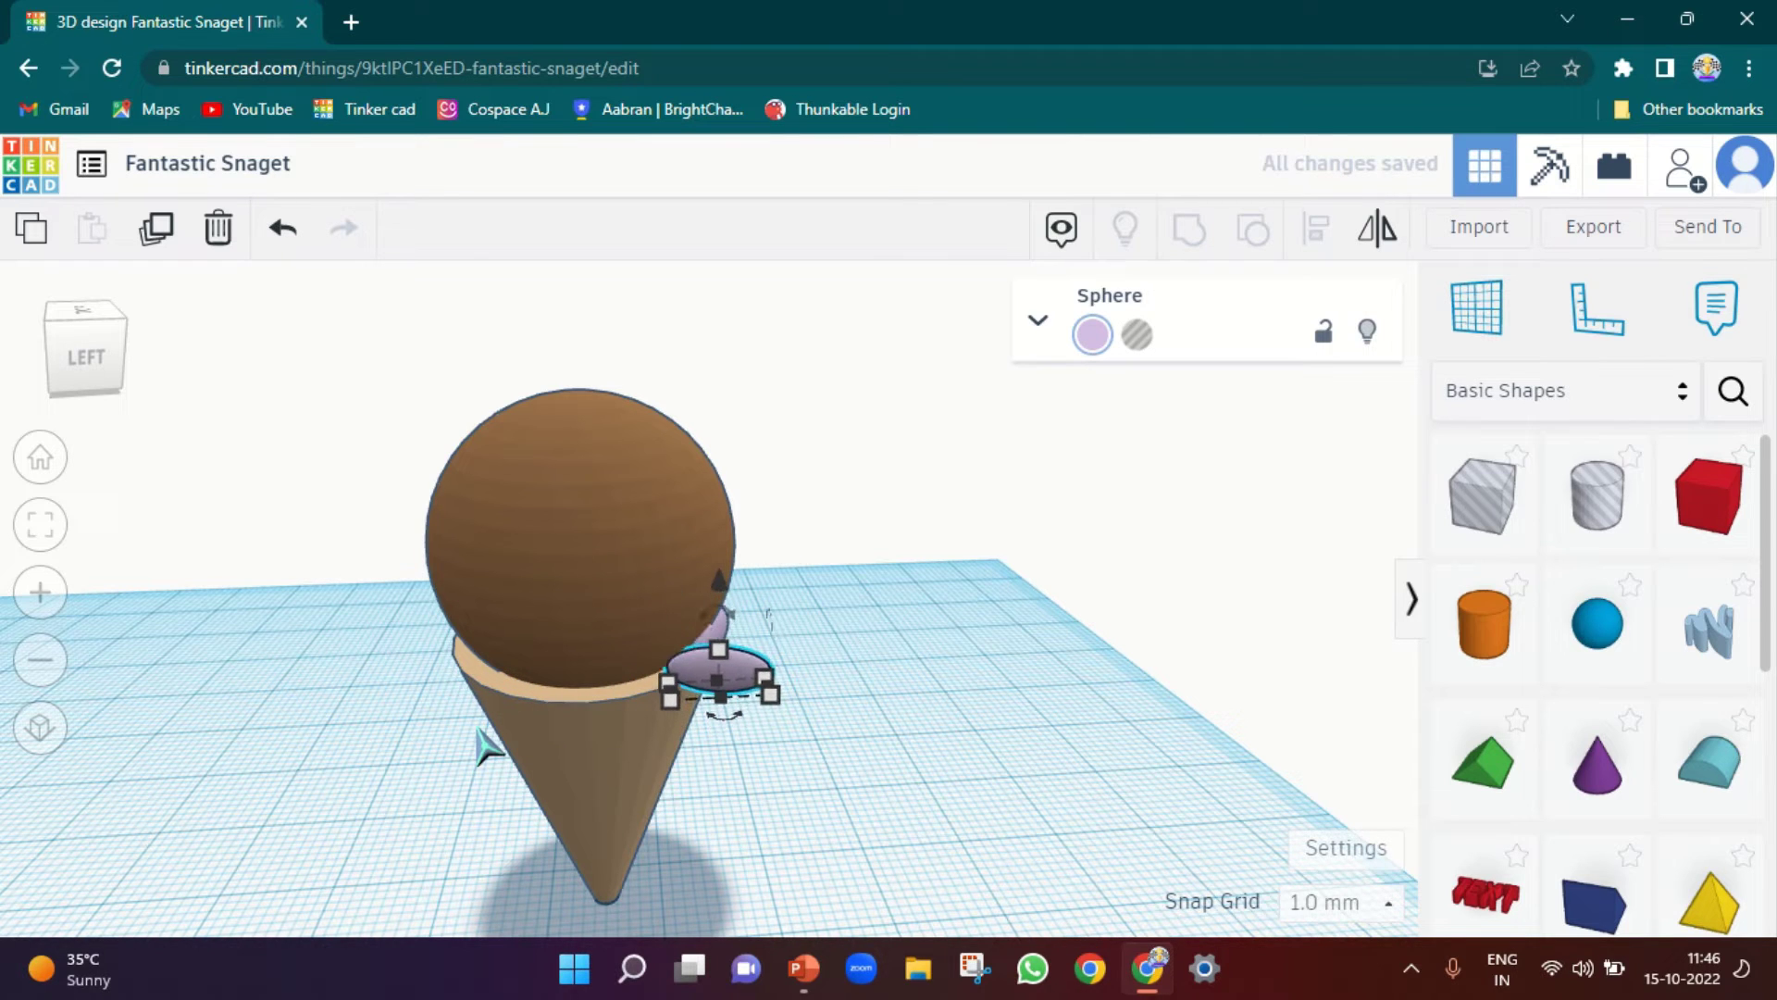
Try to set a rotation angle about the vertical axis for the copied light purple disc
right_drag(996, 698, 455, 825)
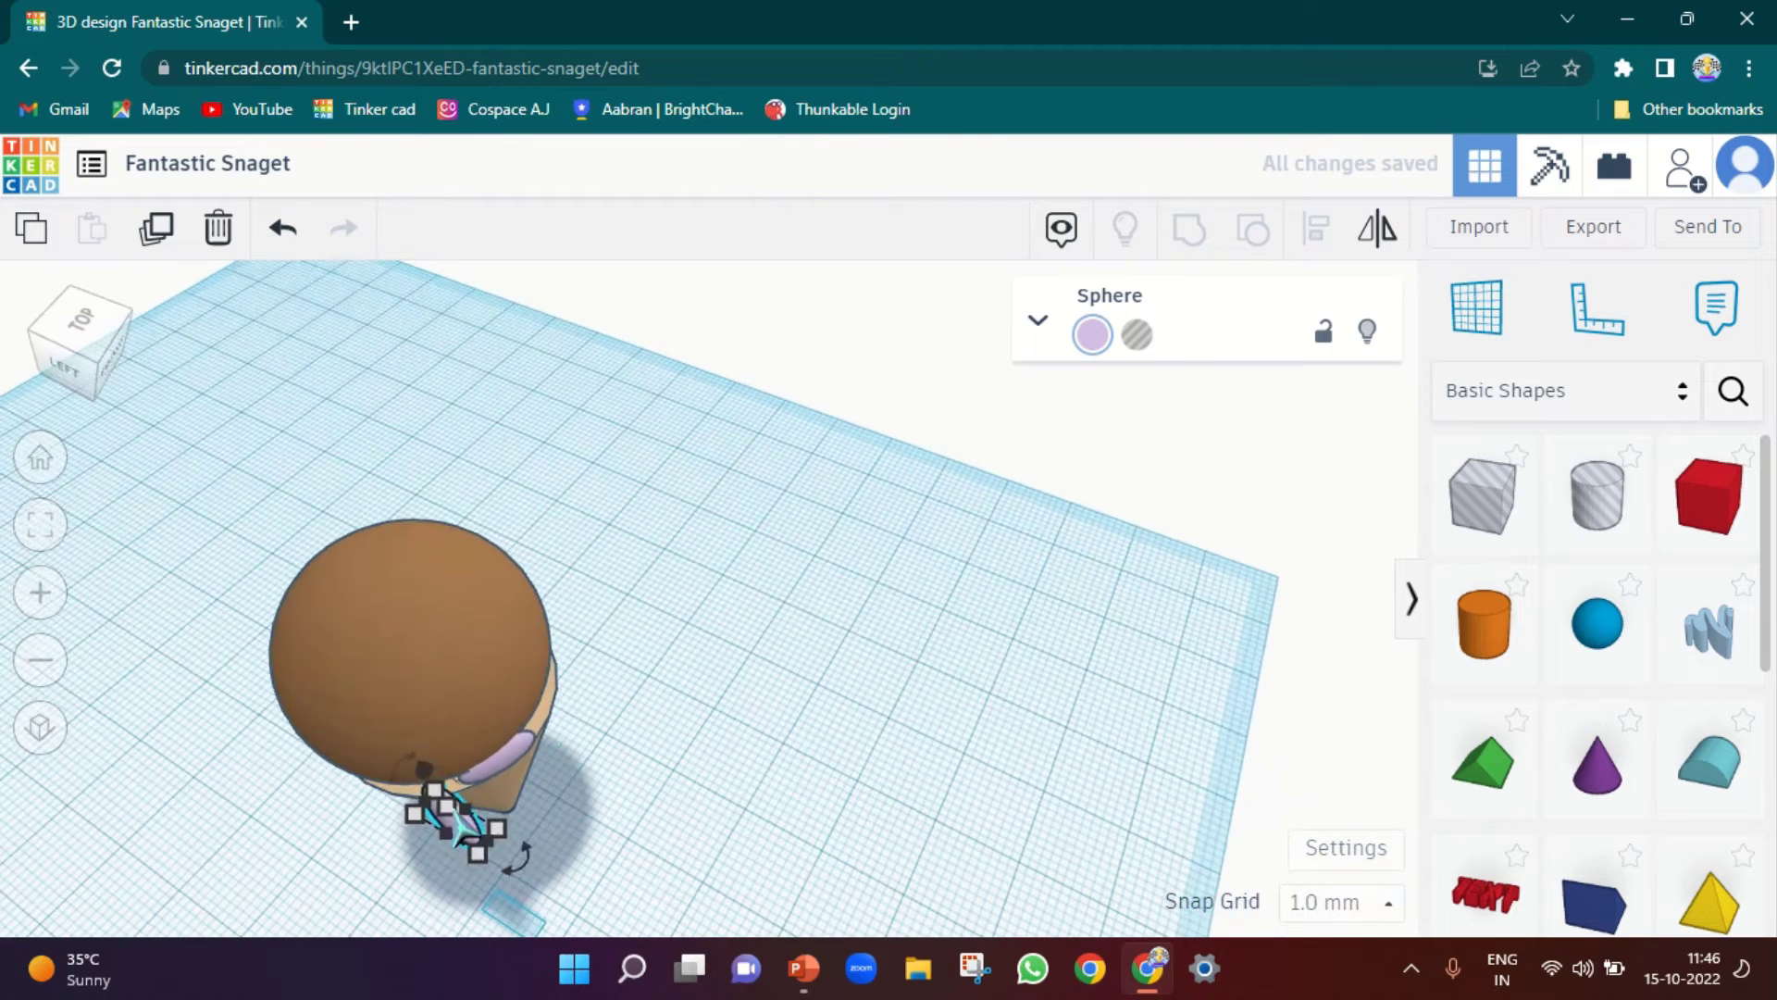
click(540, 858)
click(532, 860)
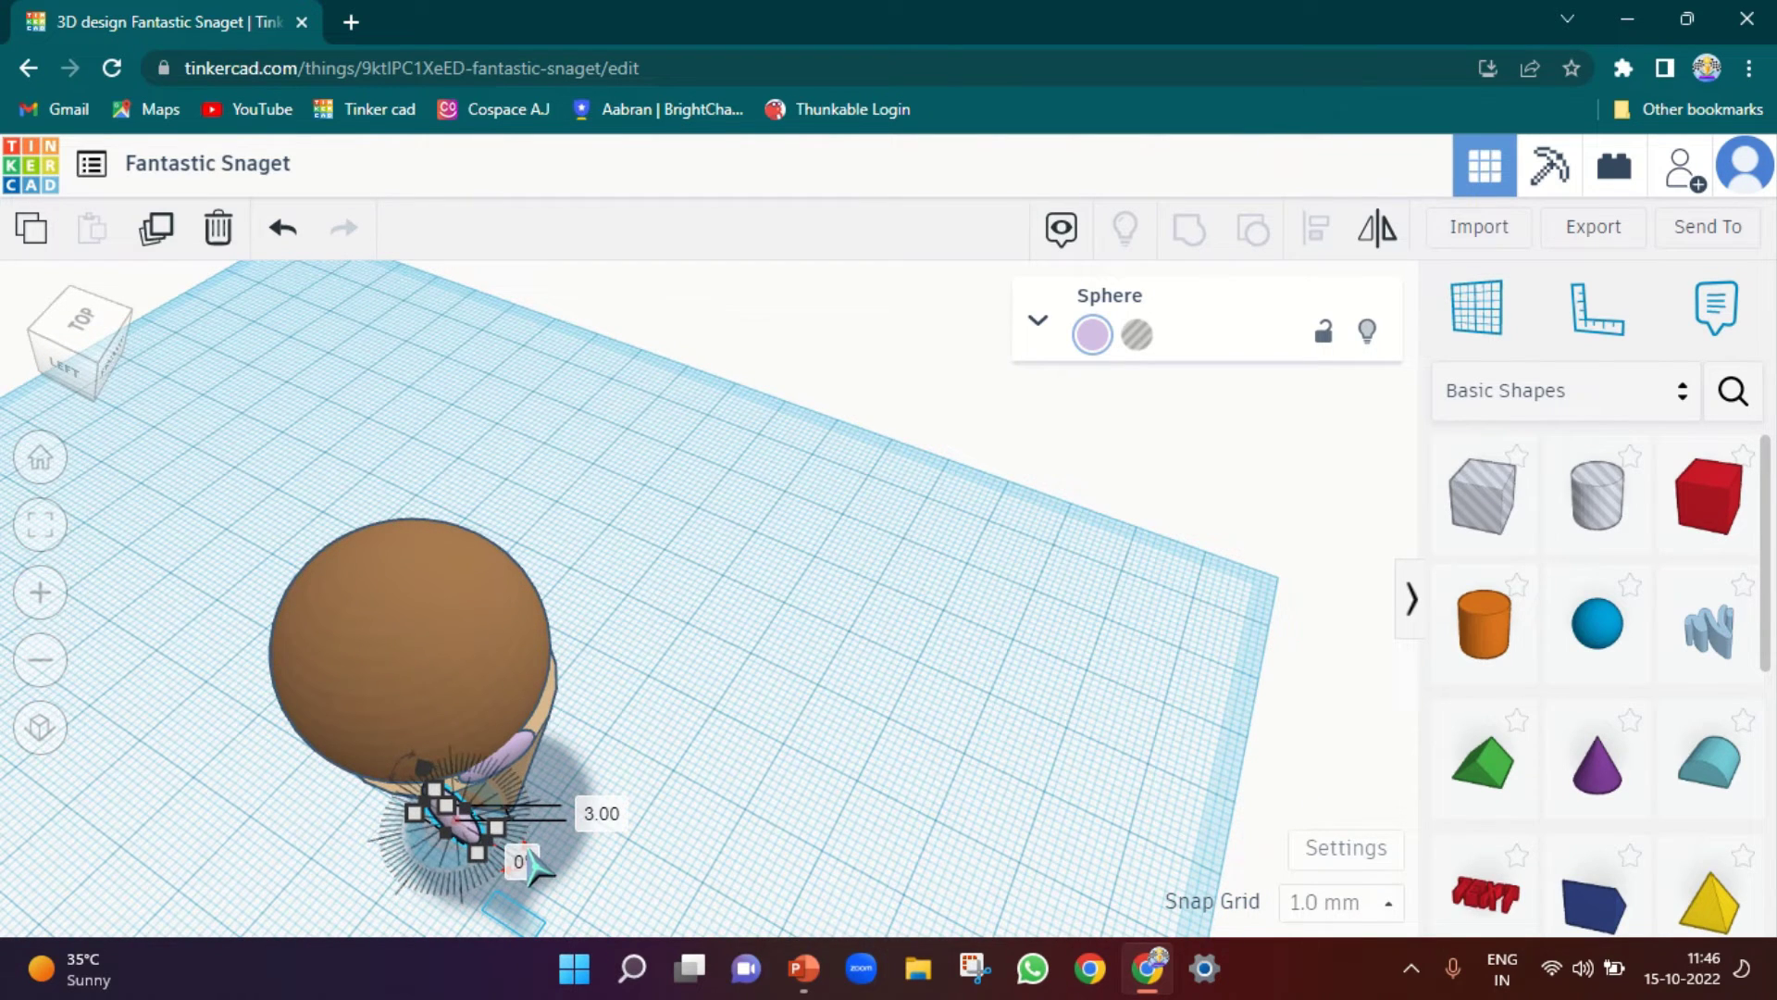
right_drag(523, 921, 492, 675)
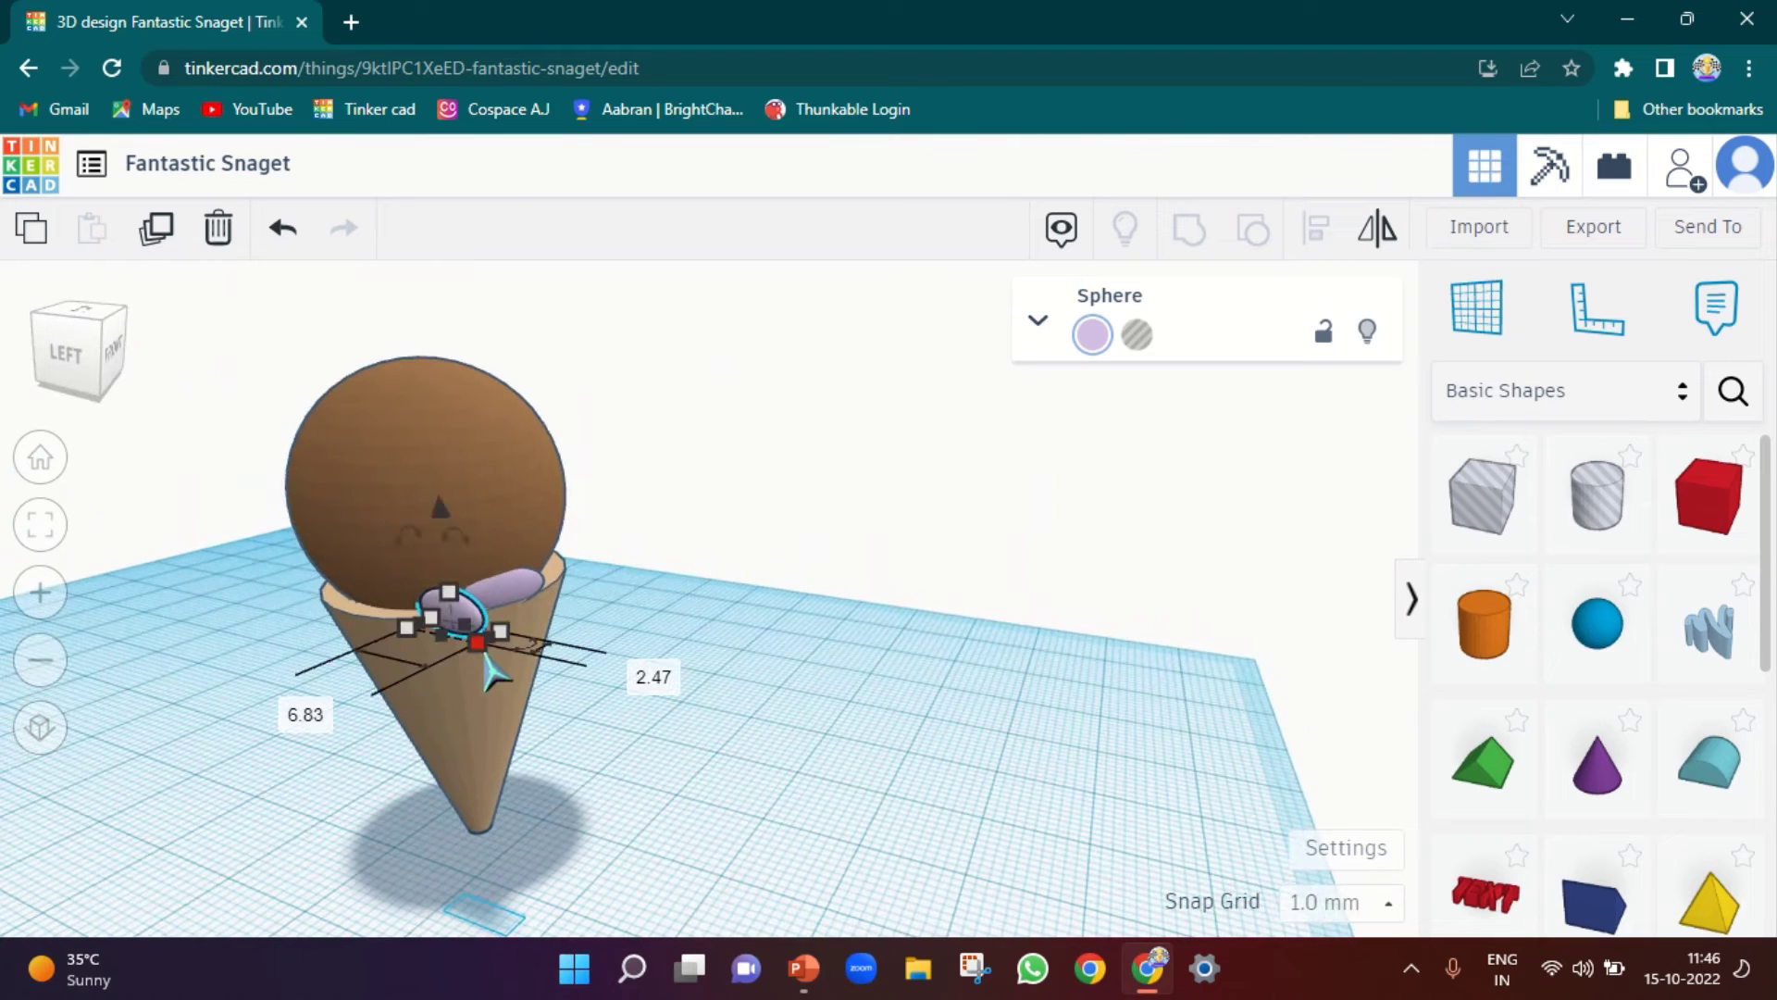
click(524, 648)
click(527, 645)
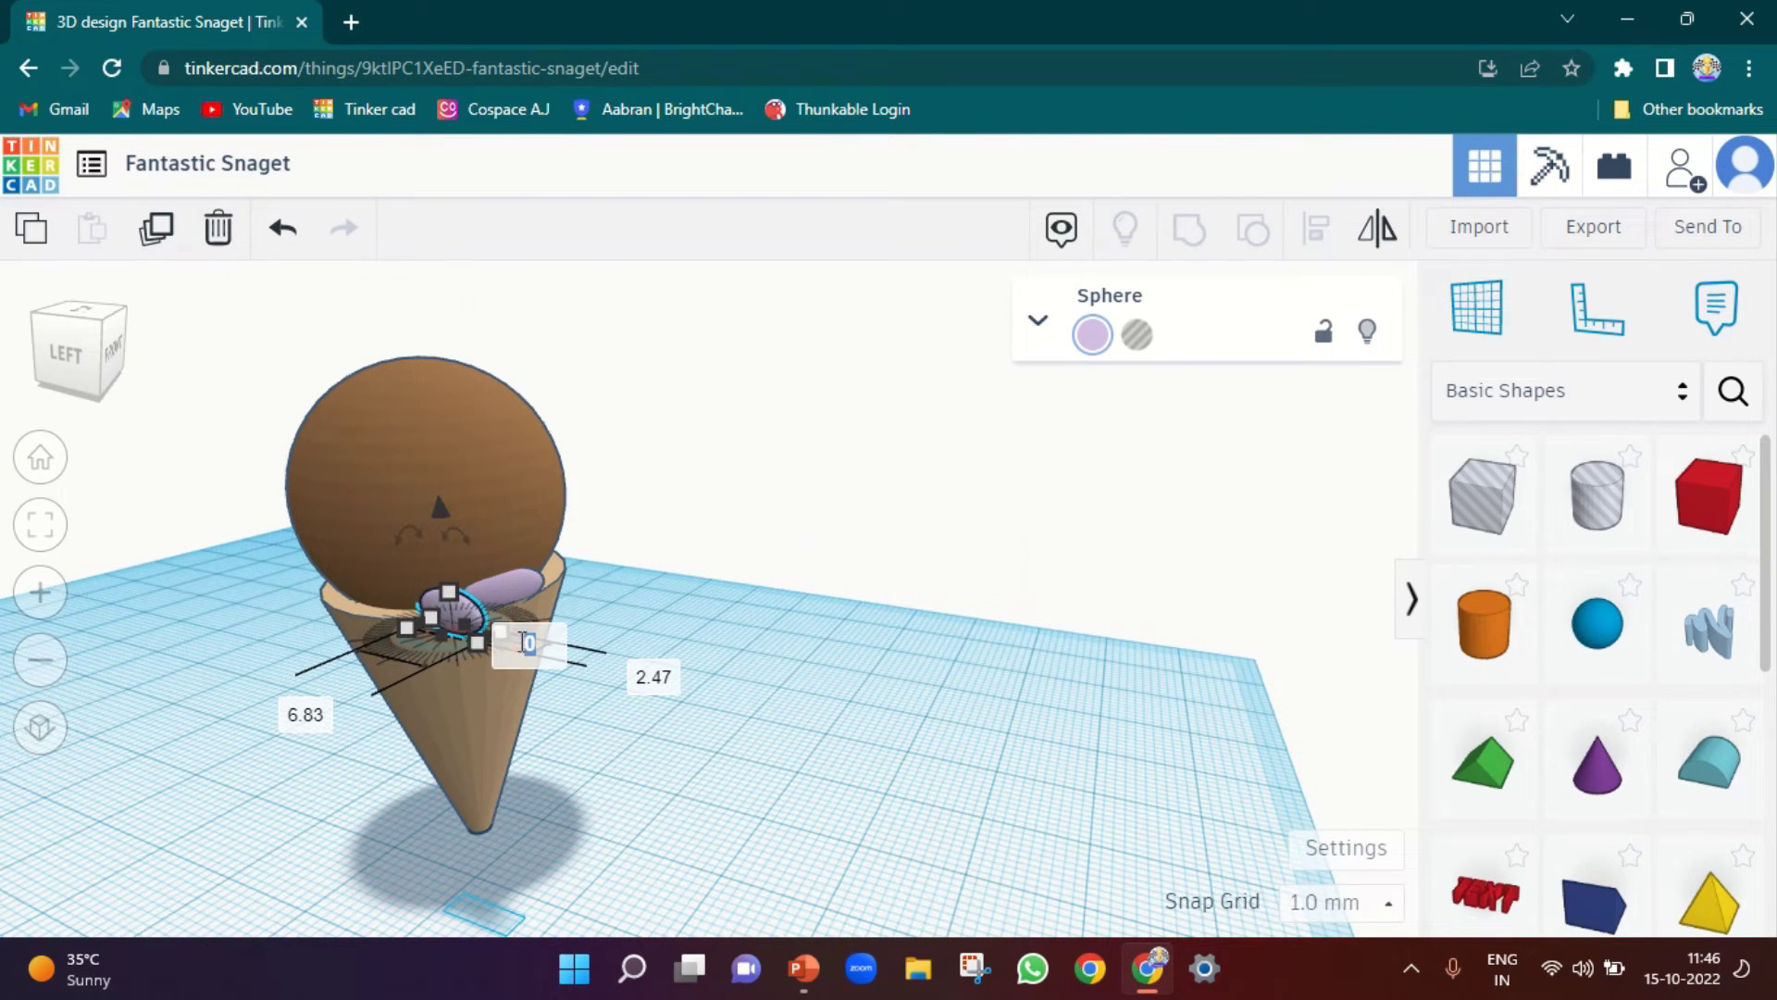
key(Return)
click(526, 650)
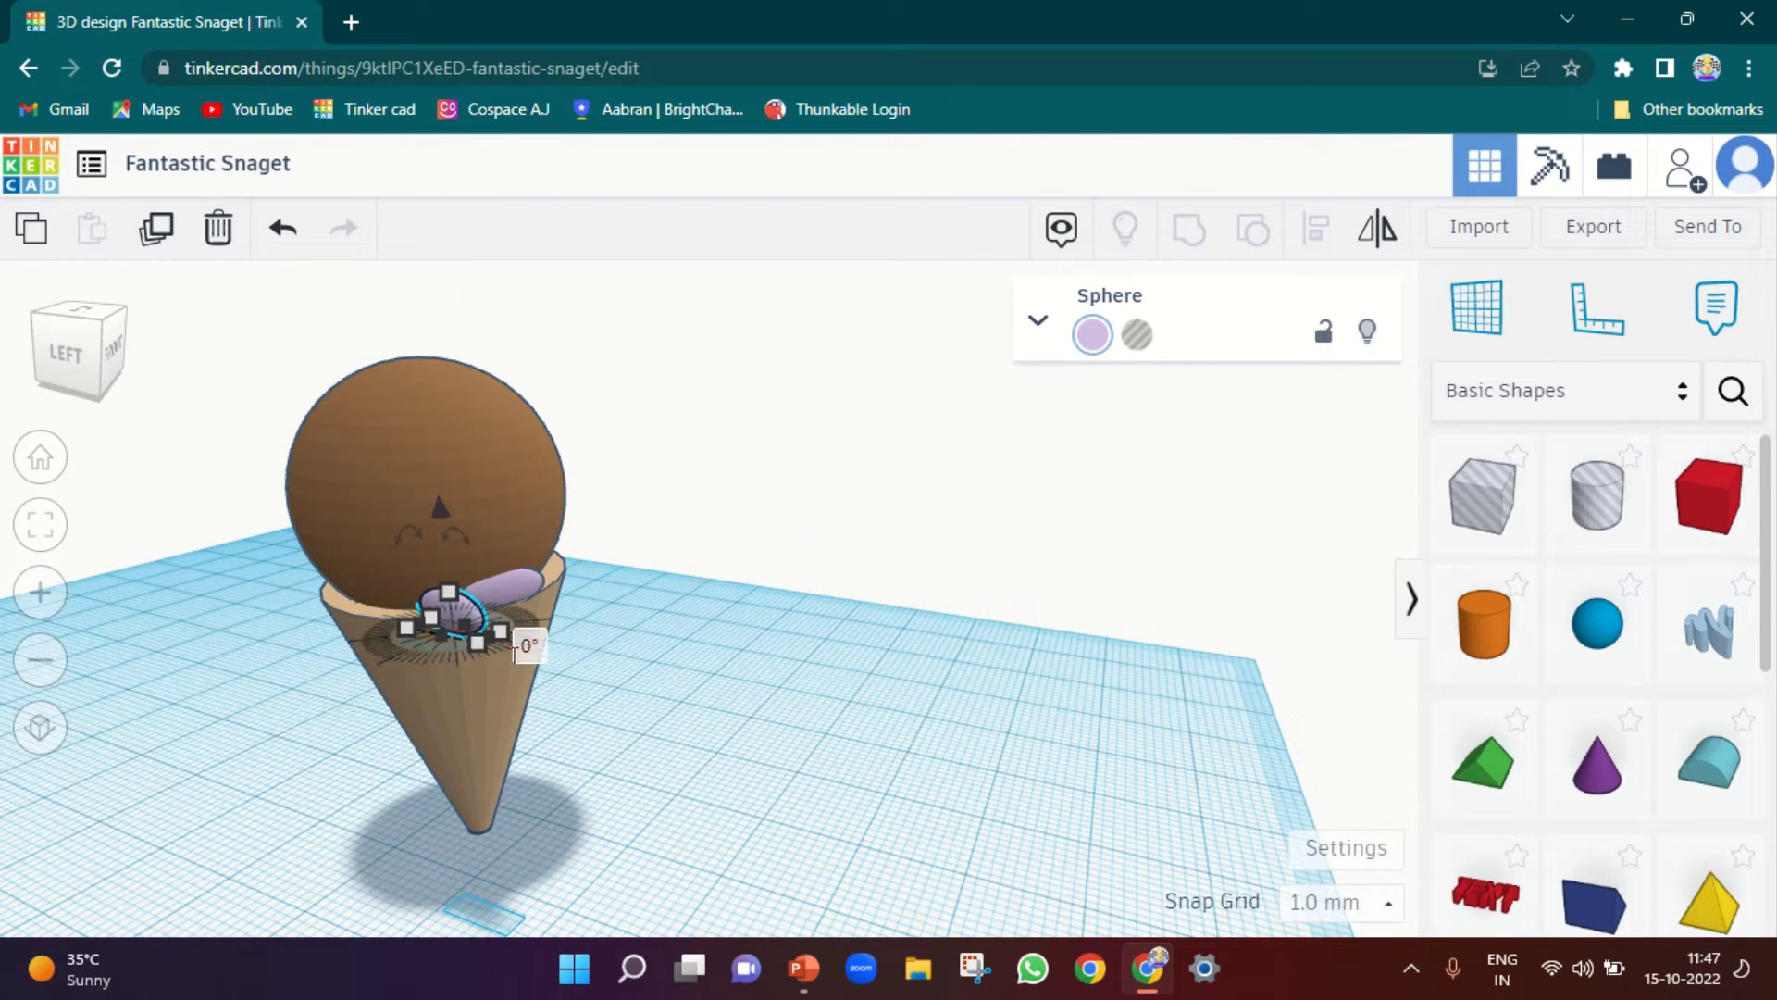
click(526, 641)
click(532, 651)
click(527, 648)
key(Return)
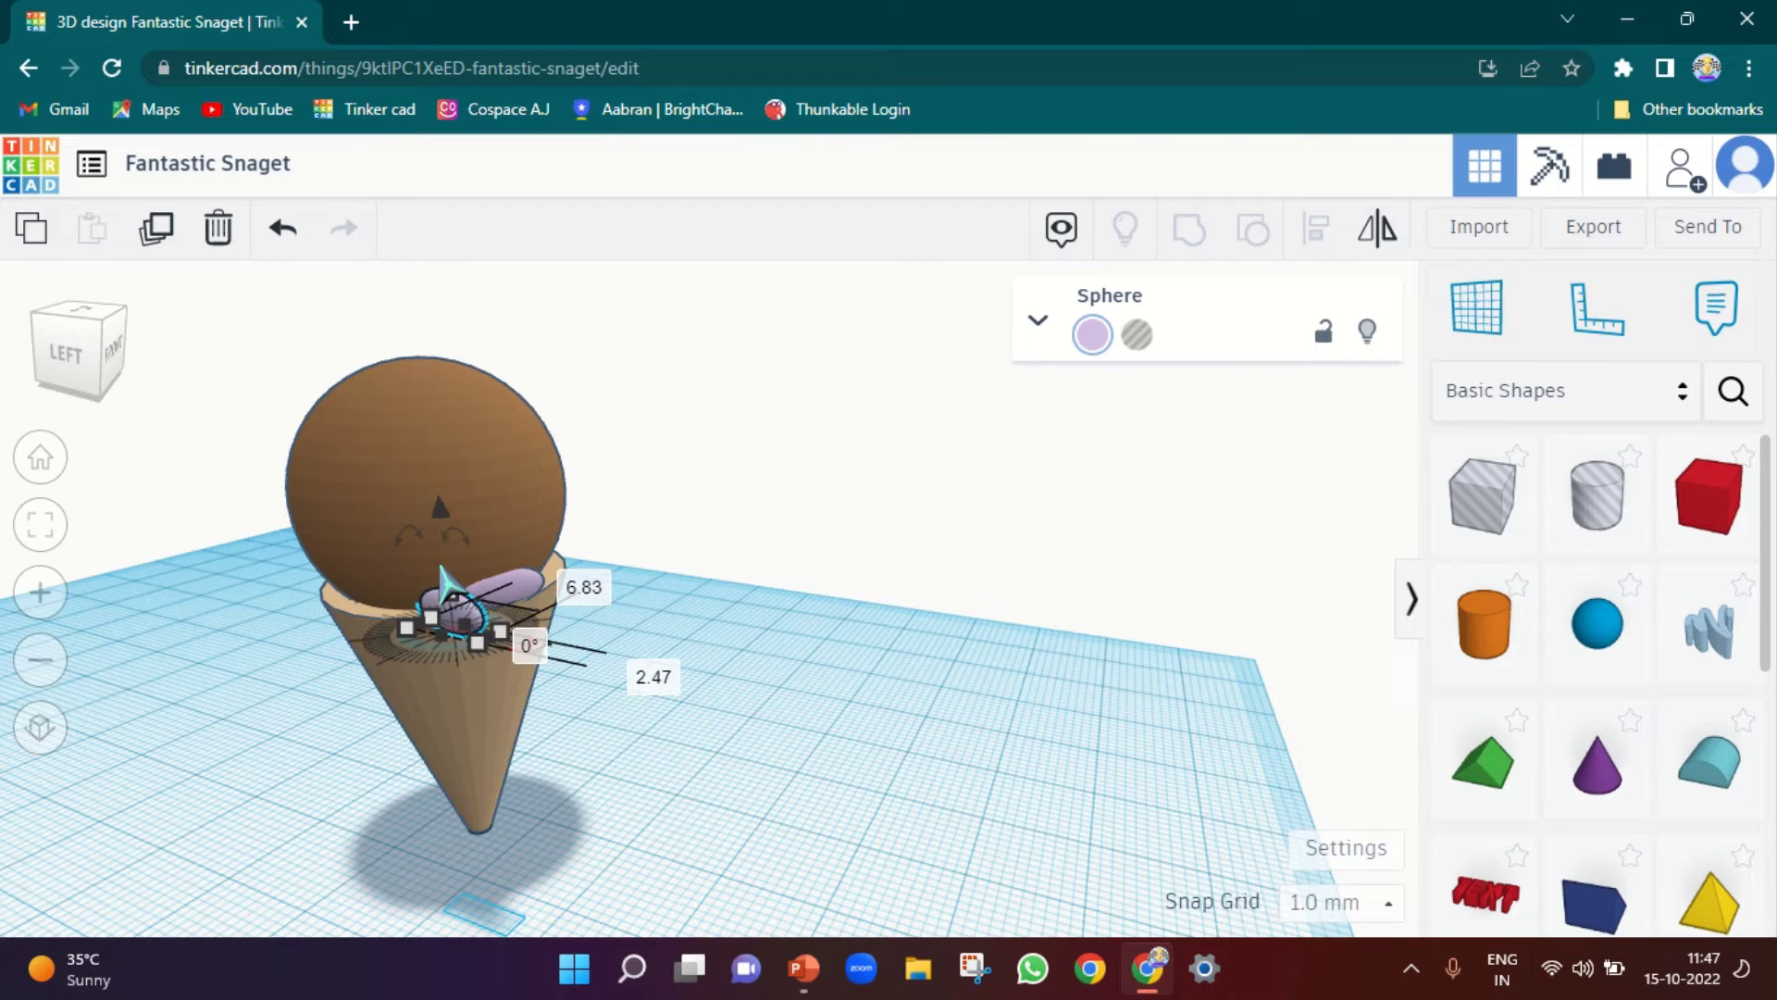
right_drag(270, 620, 565, 741)
scroll(602, 745, up, 5)
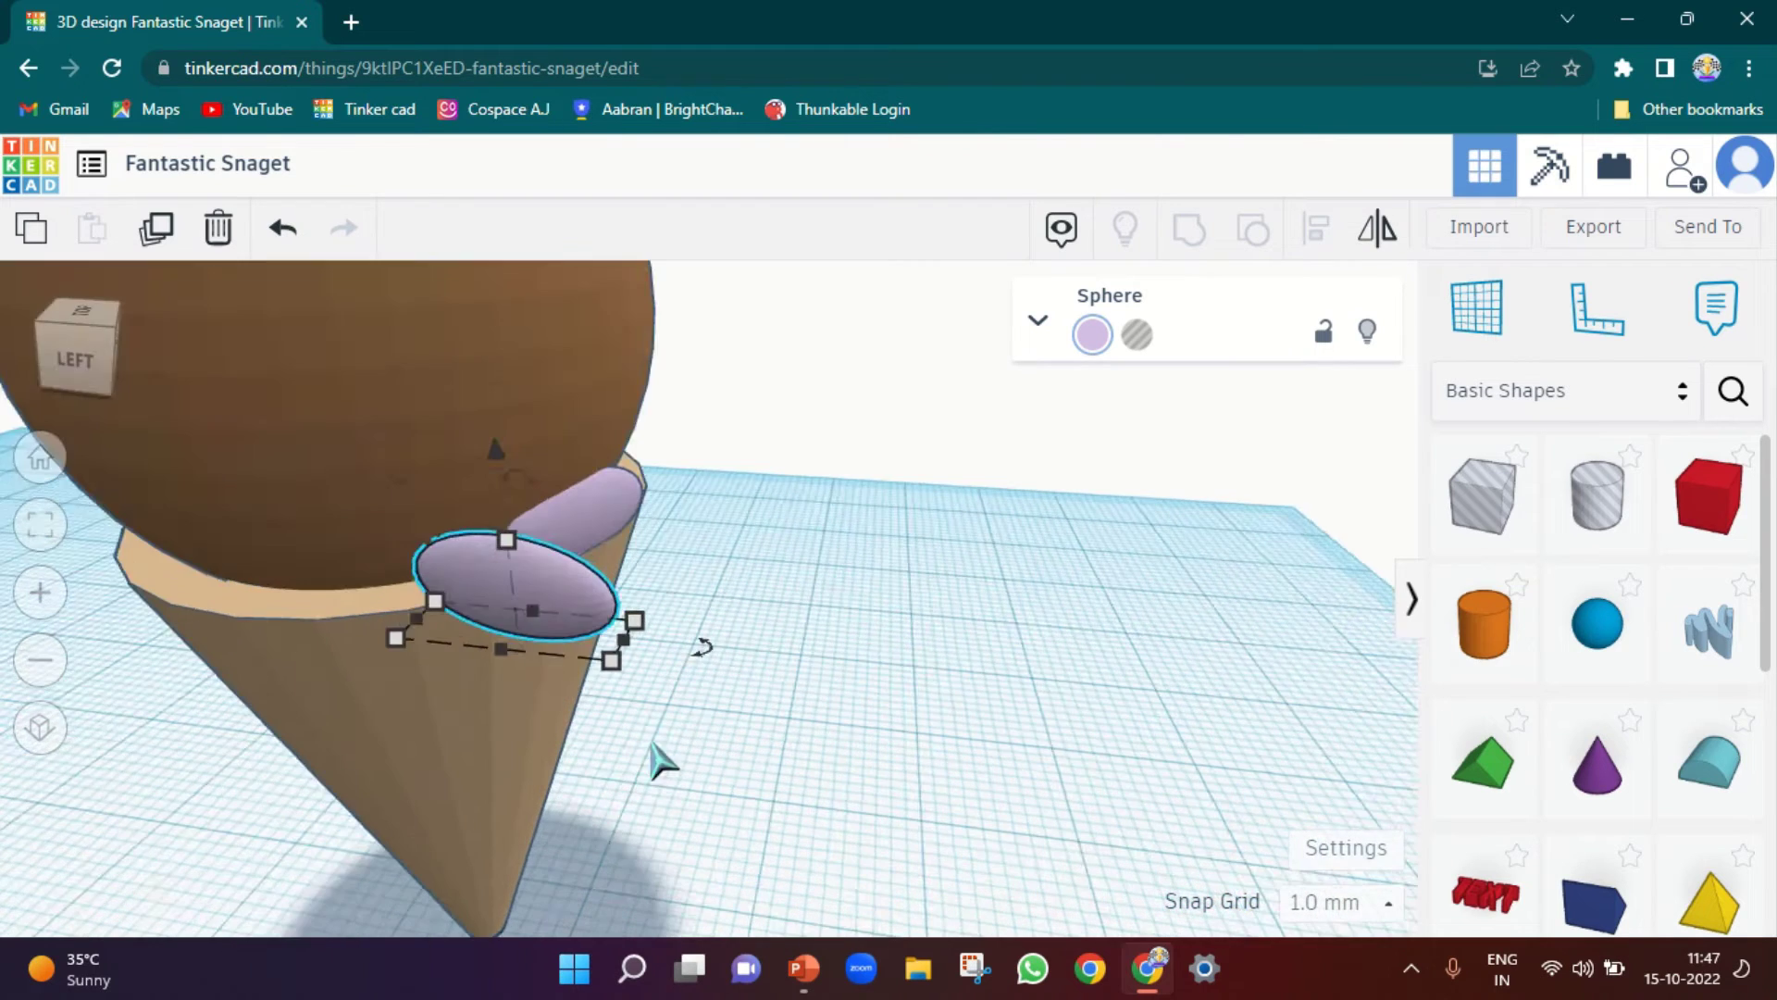
click(759, 521)
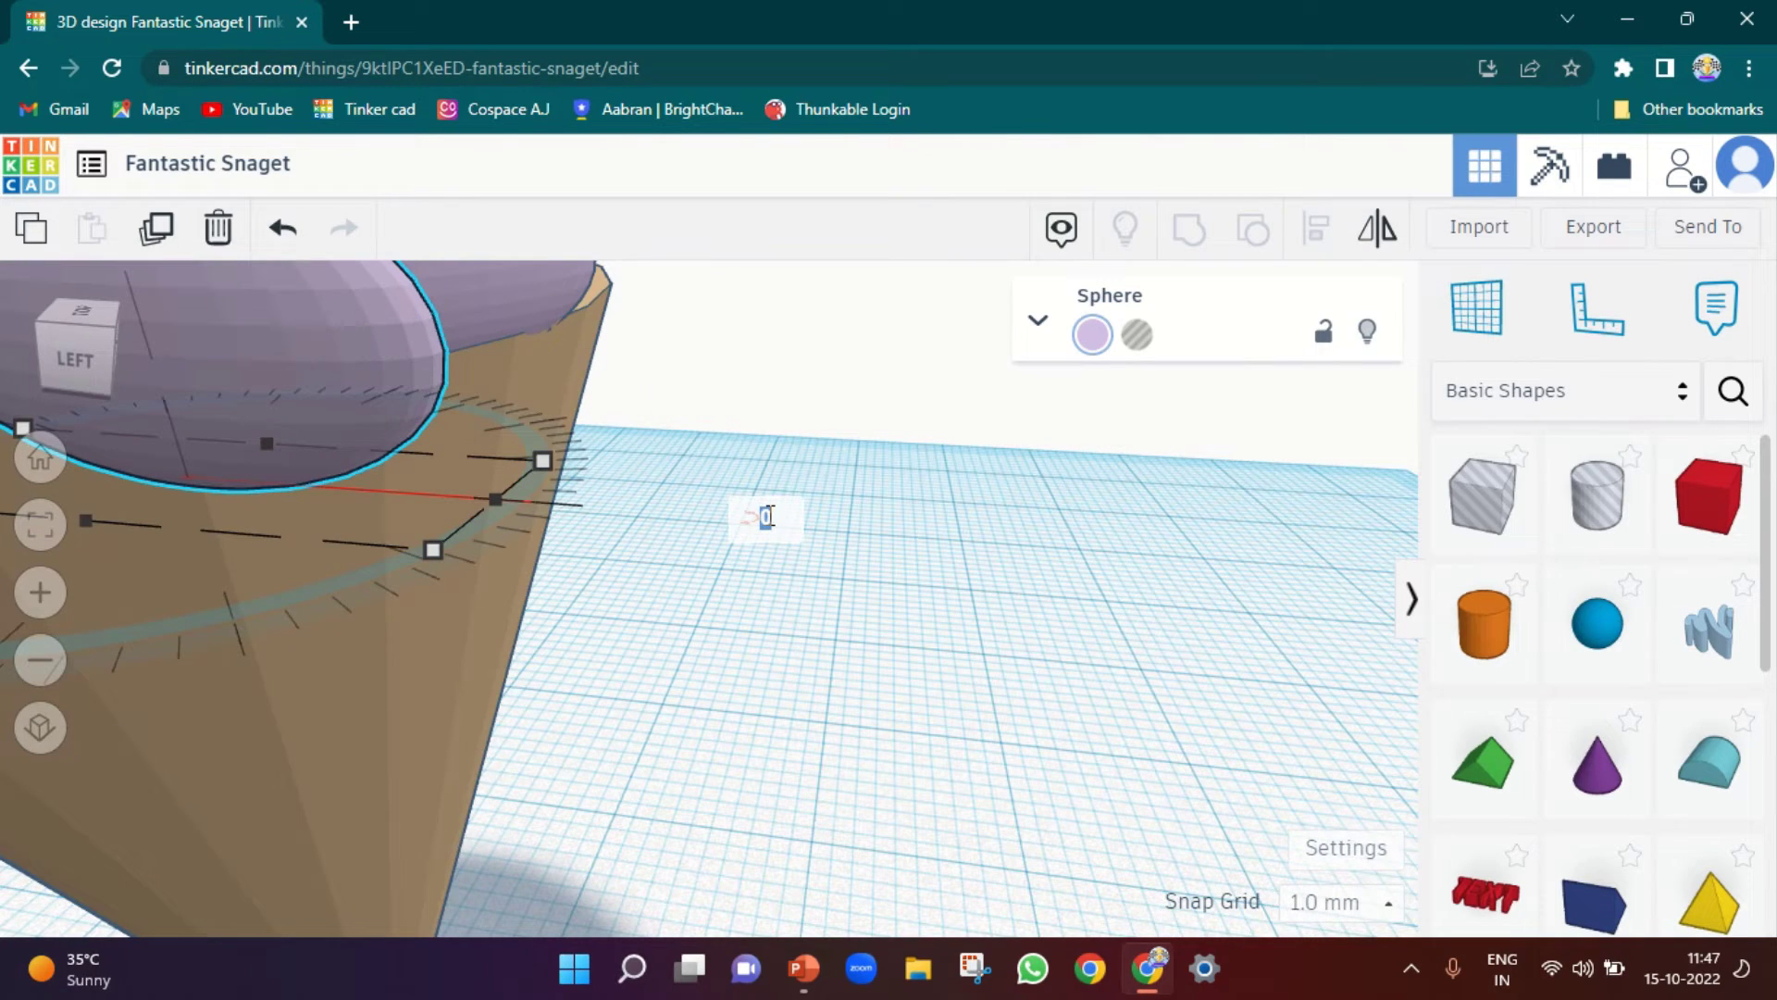
key(Return)
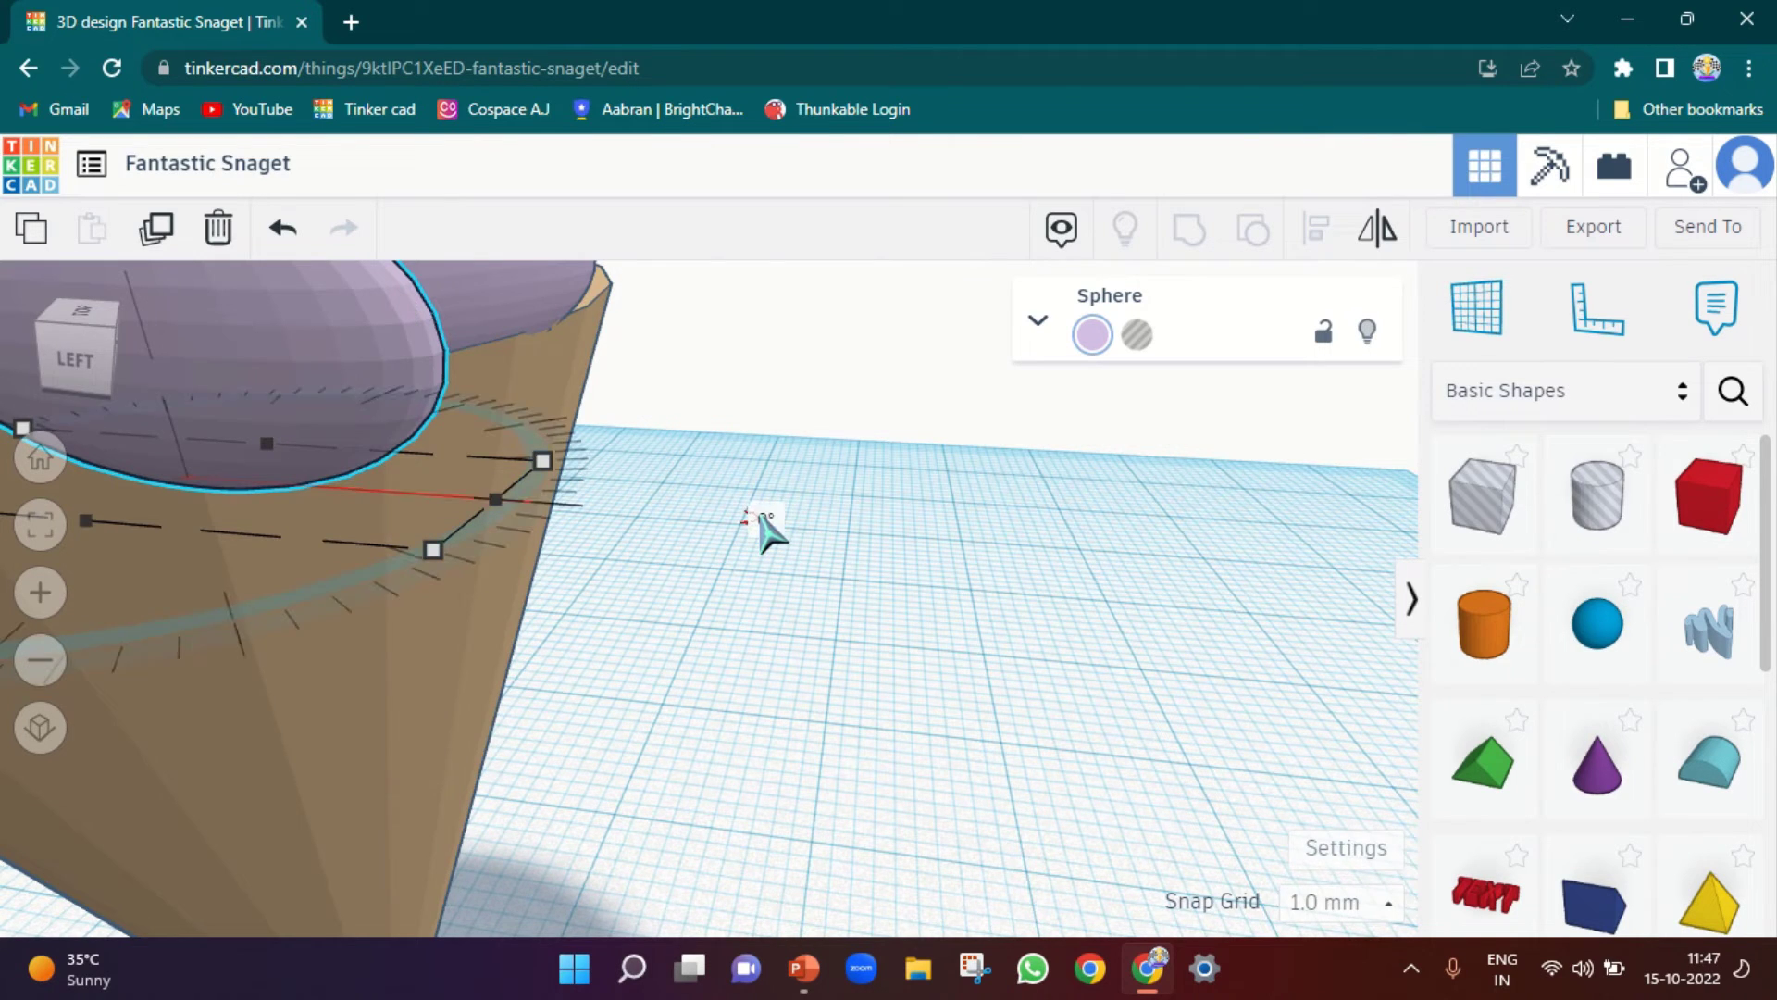
scroll(760, 519, up, 4)
scroll(759, 512, down, 5)
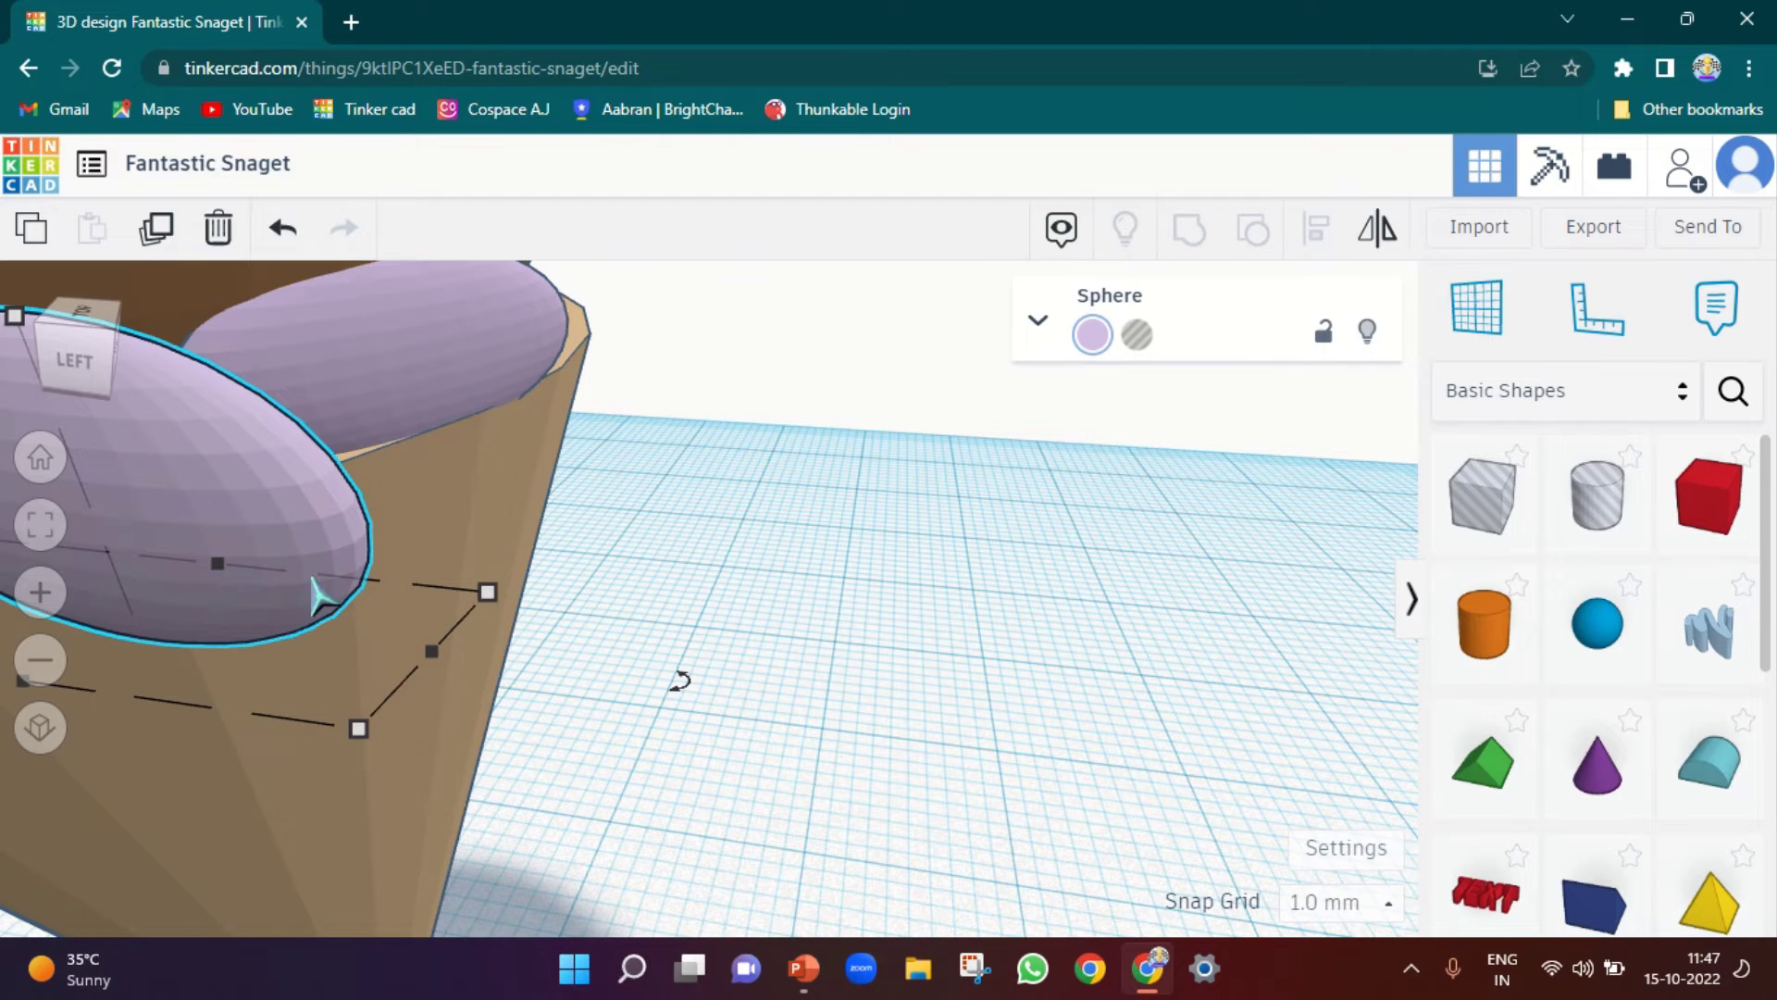
Nudge the copied light purple disc slightly and set a 50° rotation about its vertical axis
drag(310, 580, 368, 548)
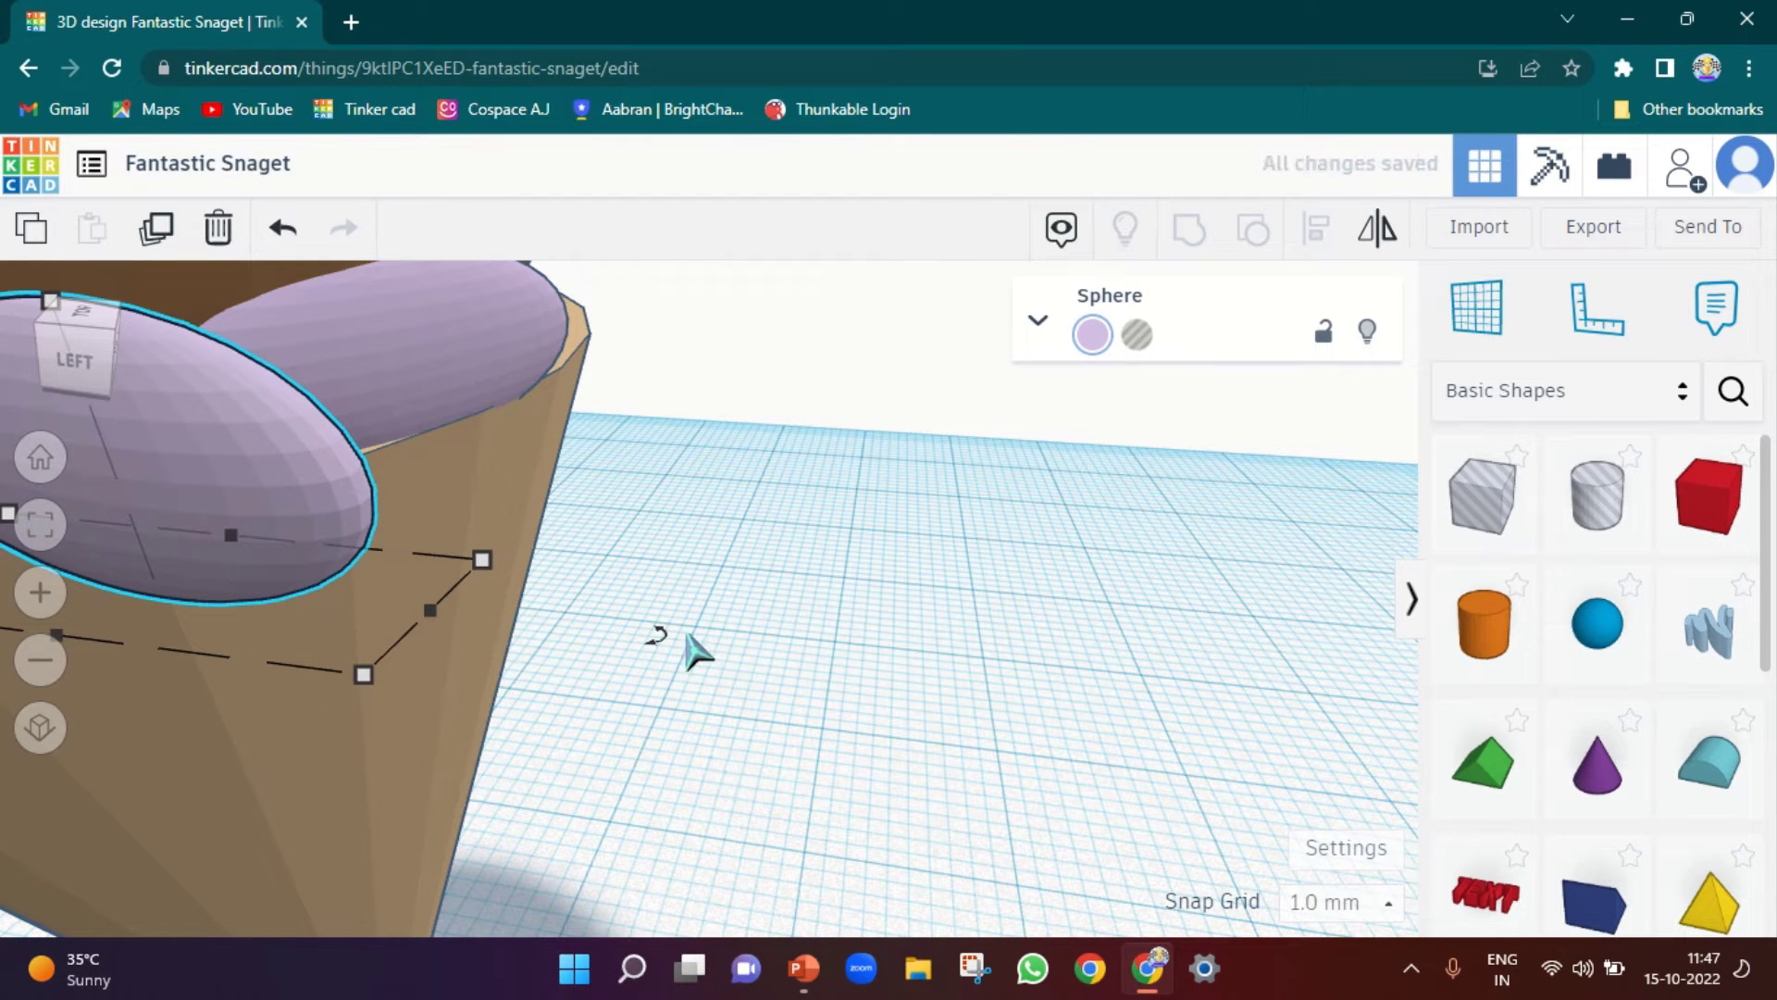
drag(662, 633, 666, 643)
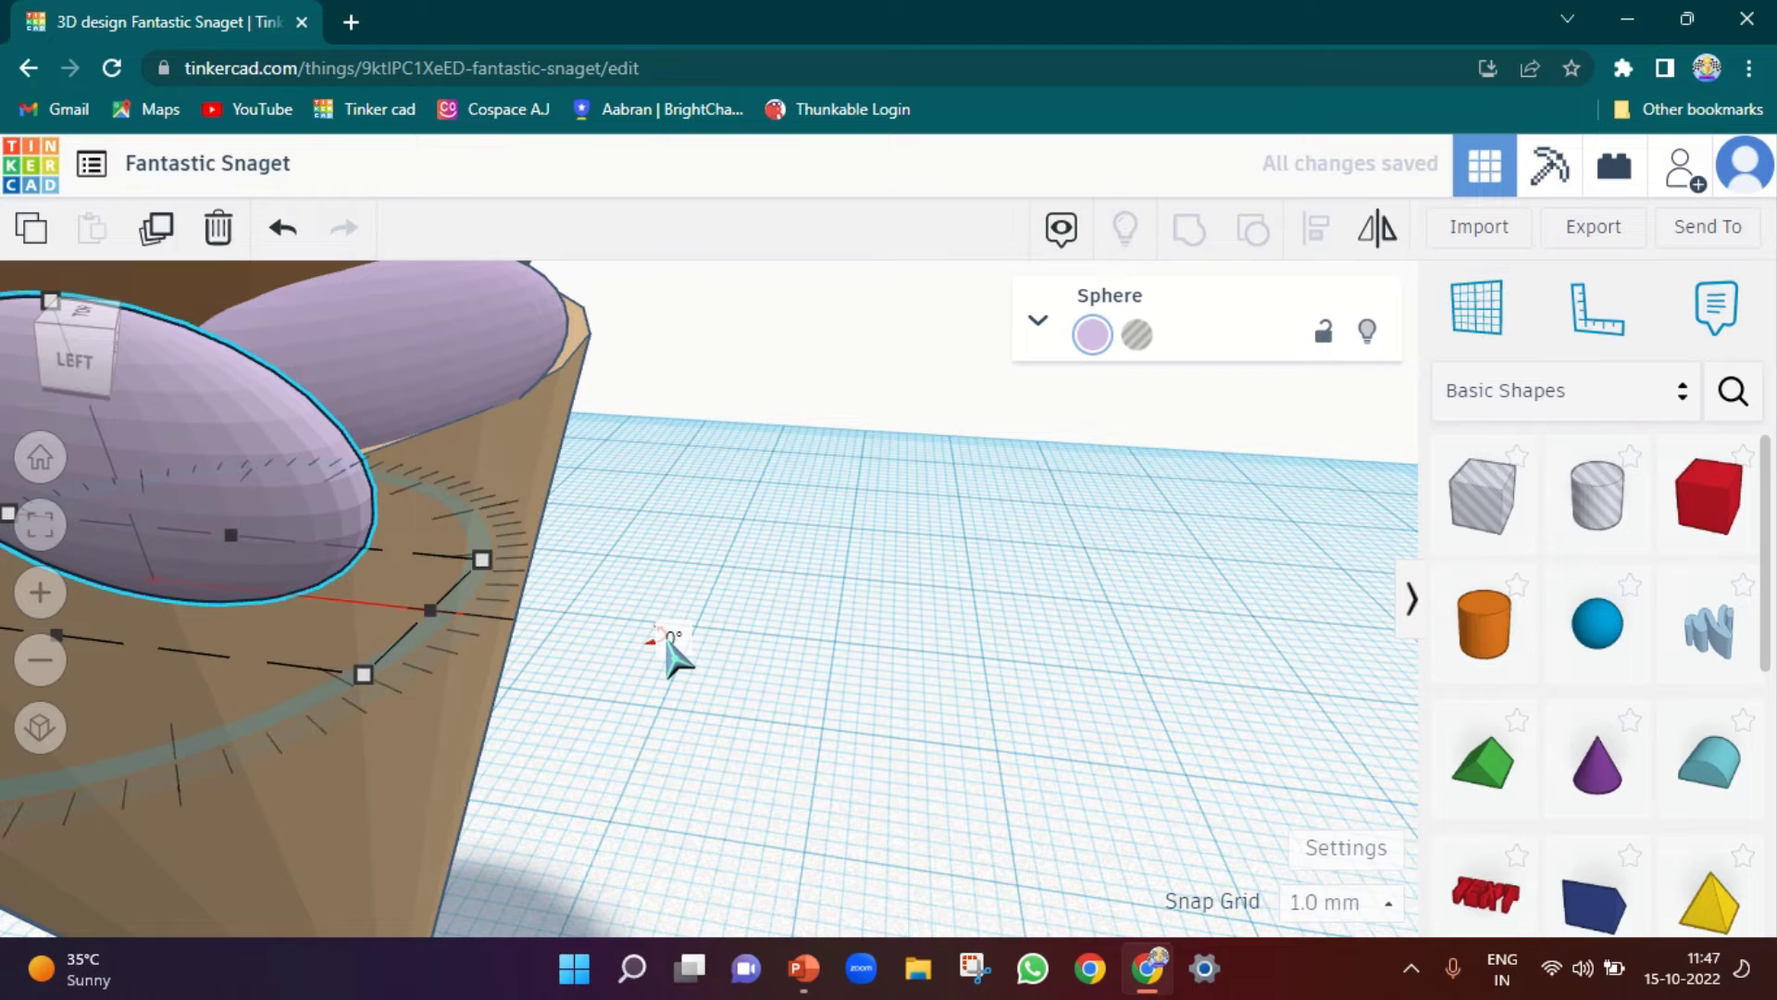
click(670, 639)
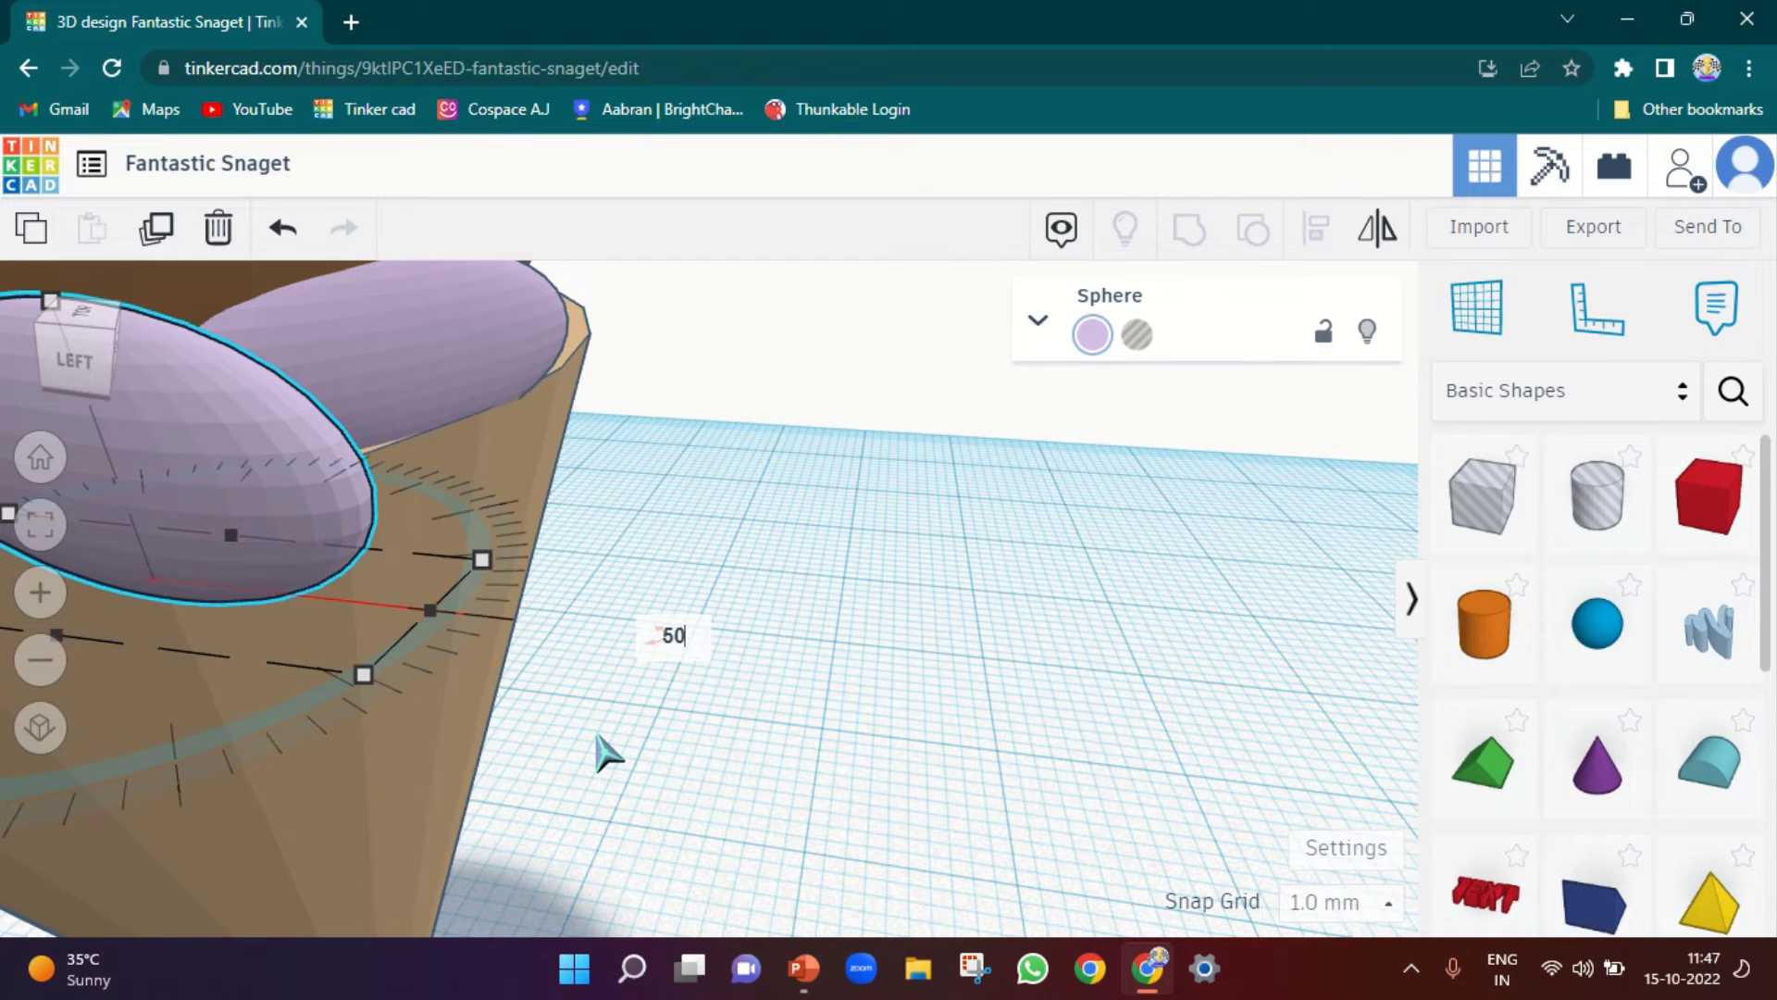
right_drag(659, 750, 283, 751)
scroll(282, 752, down, 3)
right_drag(88, 776, 222, 787)
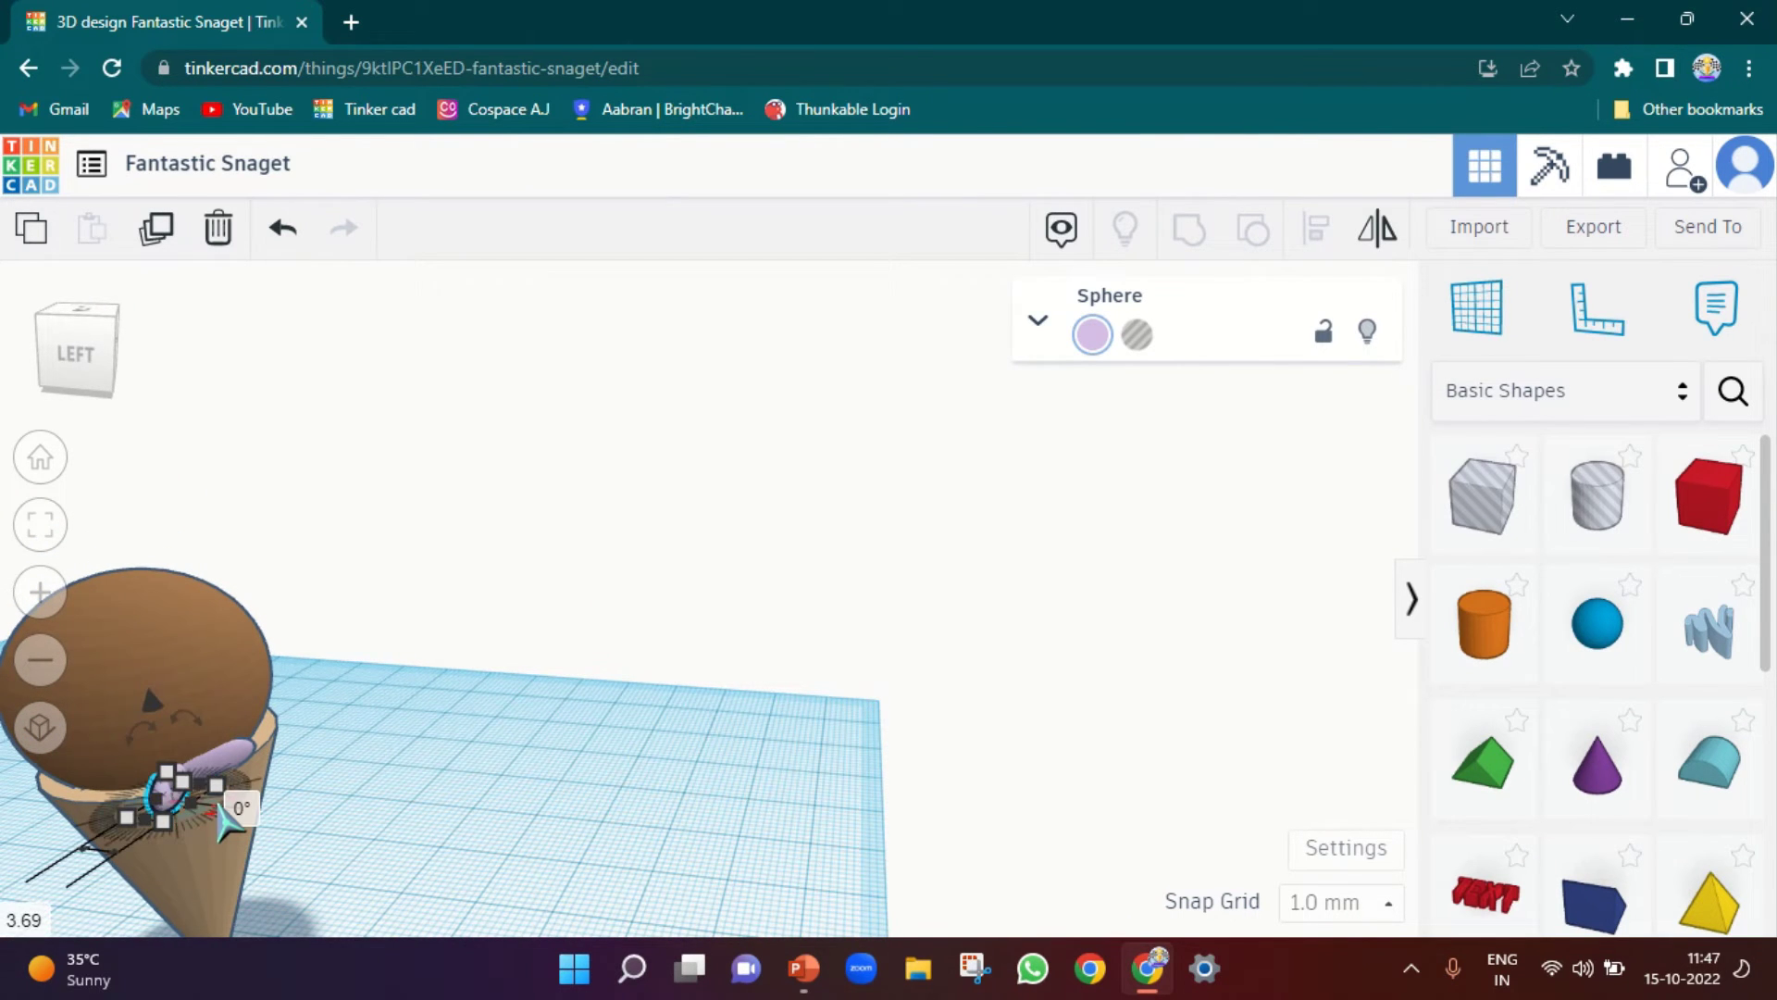
Turn the copied disc 90° about its vertical axis and replace that angle with a 45° rotation
drag(214, 811, 153, 812)
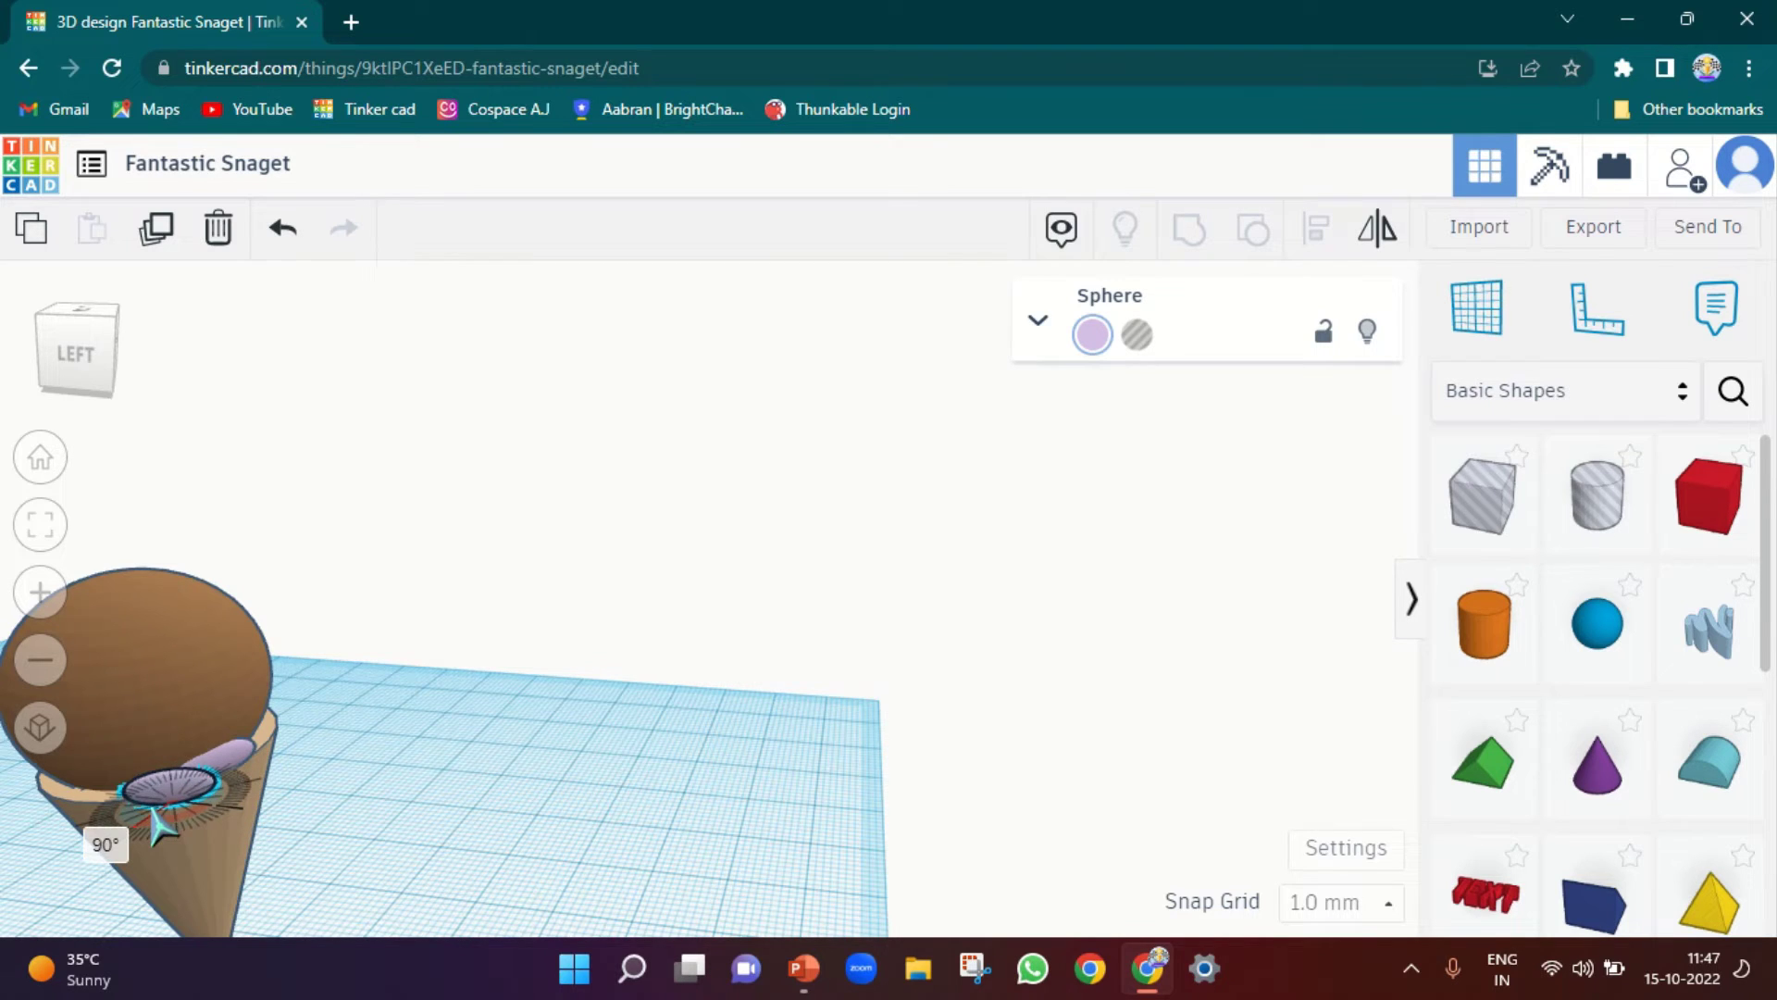
click(240, 810)
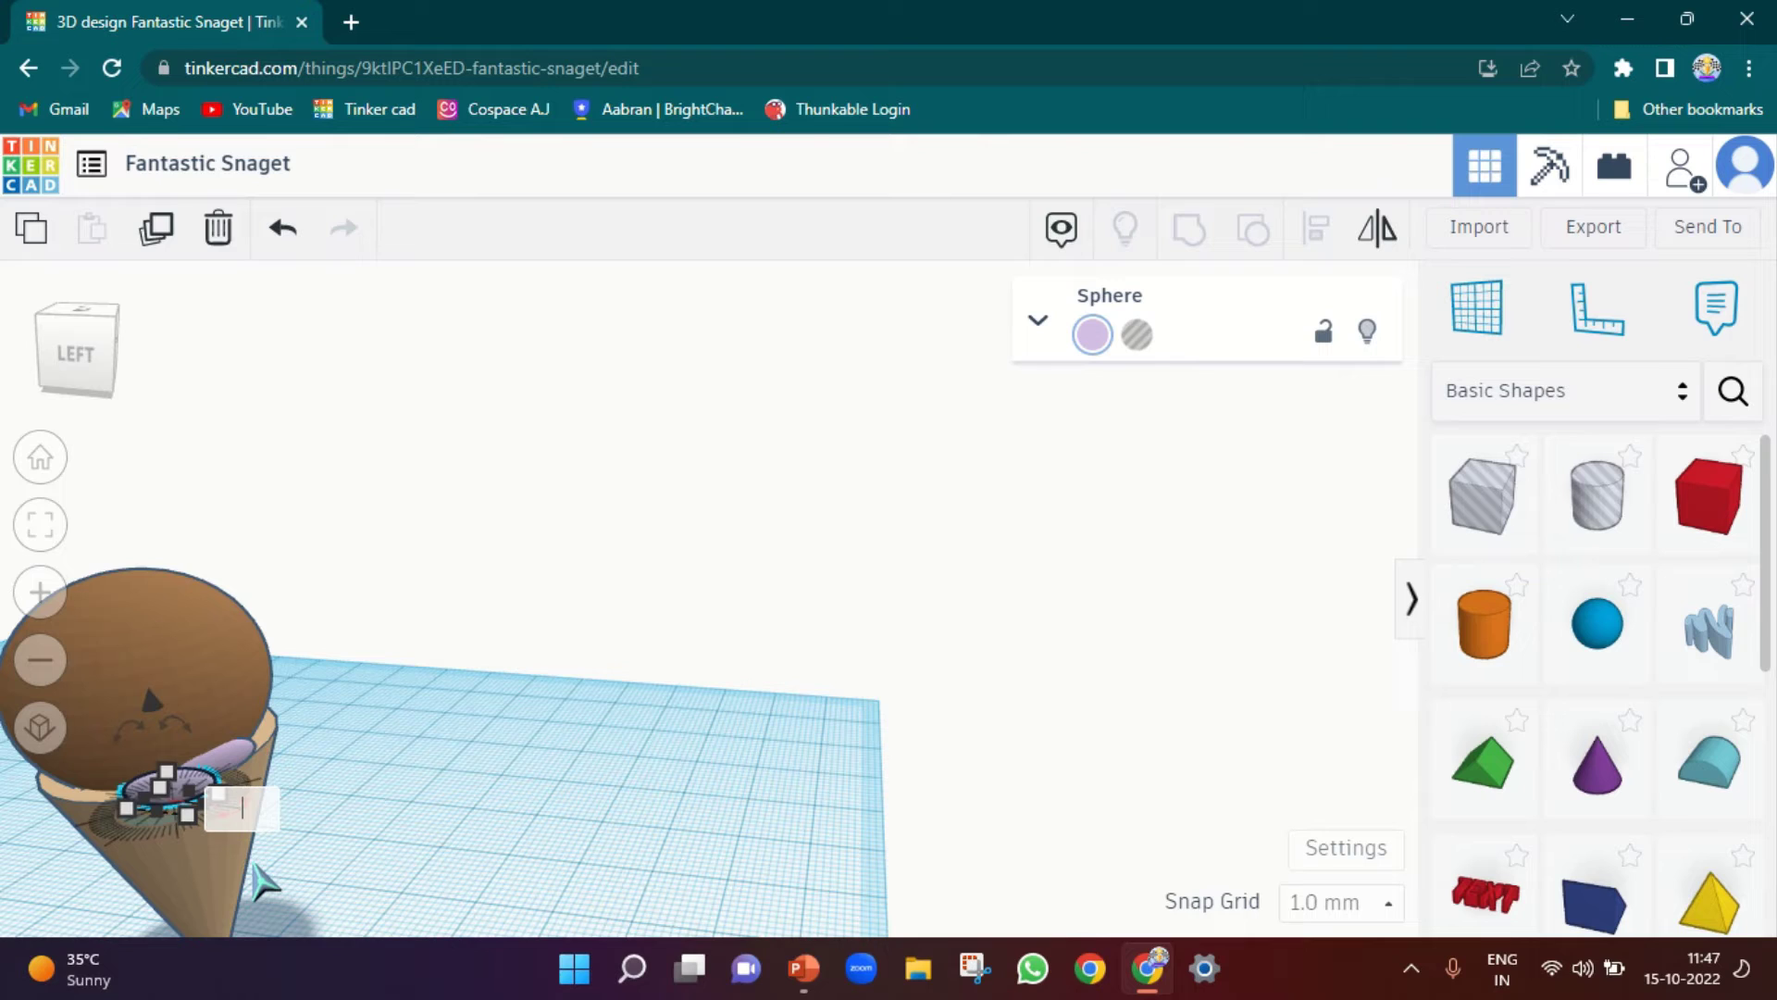
text(45)
key(Return)
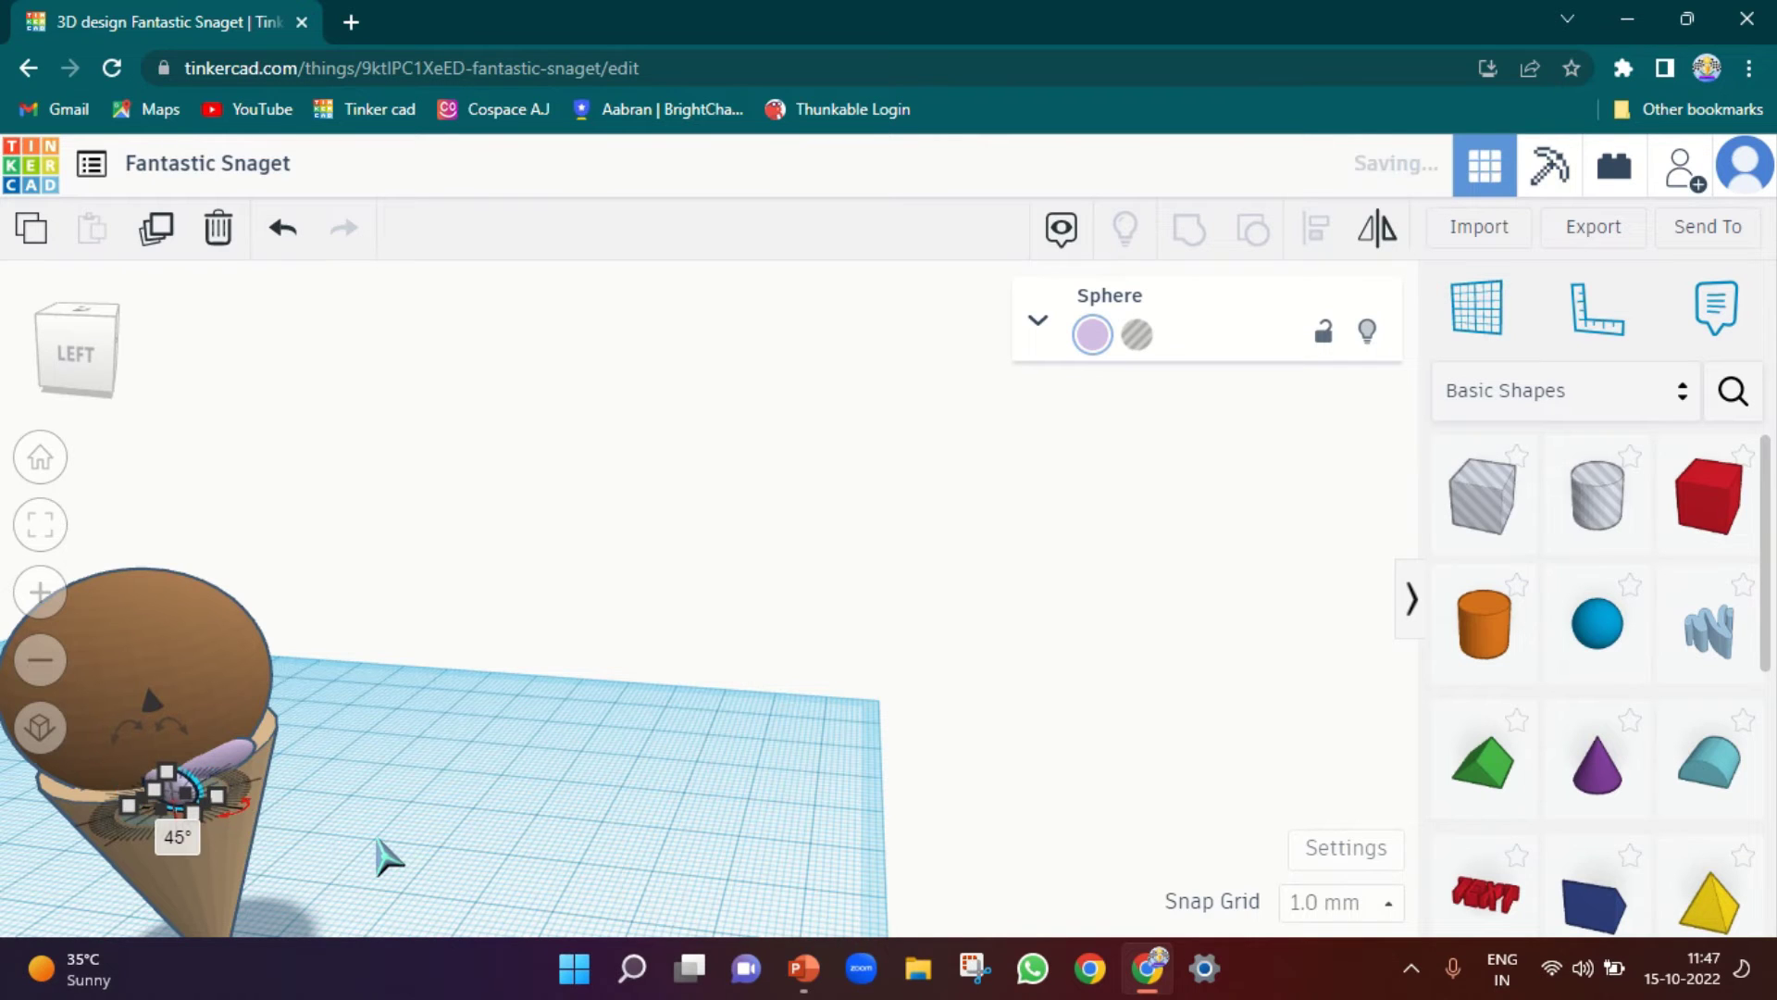
click(239, 807)
click(375, 792)
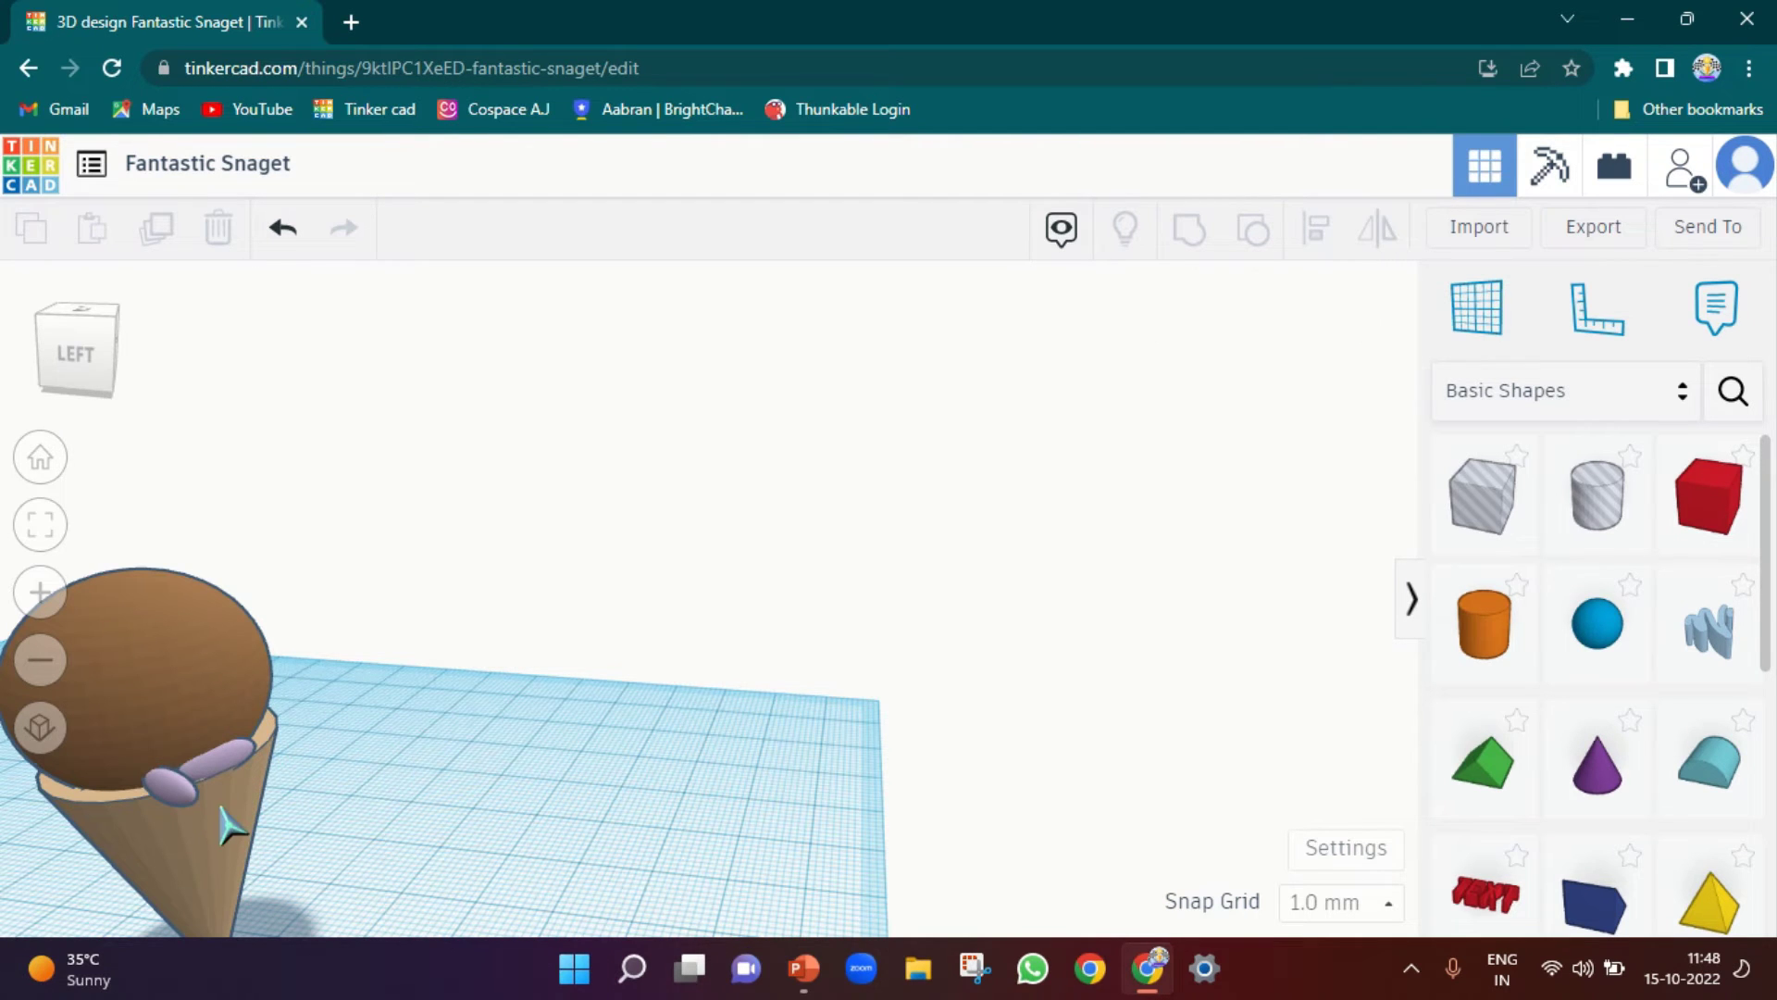
Rotate the copied disc about its vertical axis until it follows the cone's rim, end to end with the original disc
click(162, 796)
scroll(164, 801, up, 5)
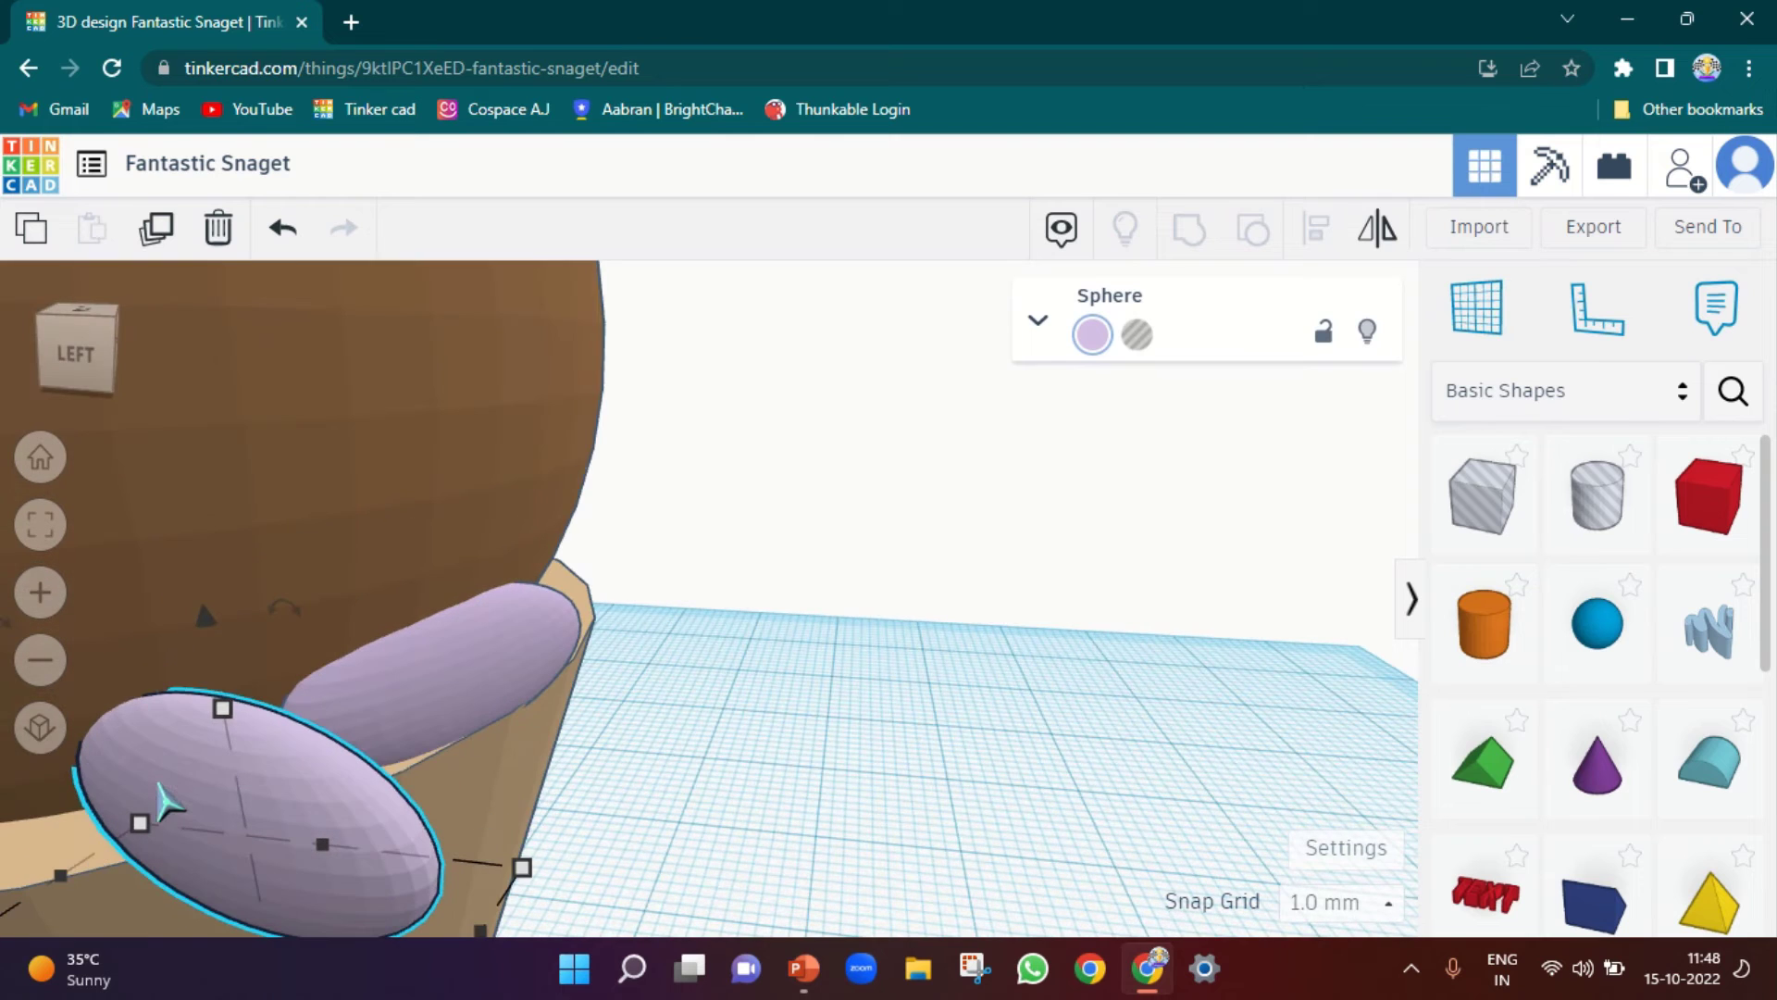
scroll(546, 847, down, 5)
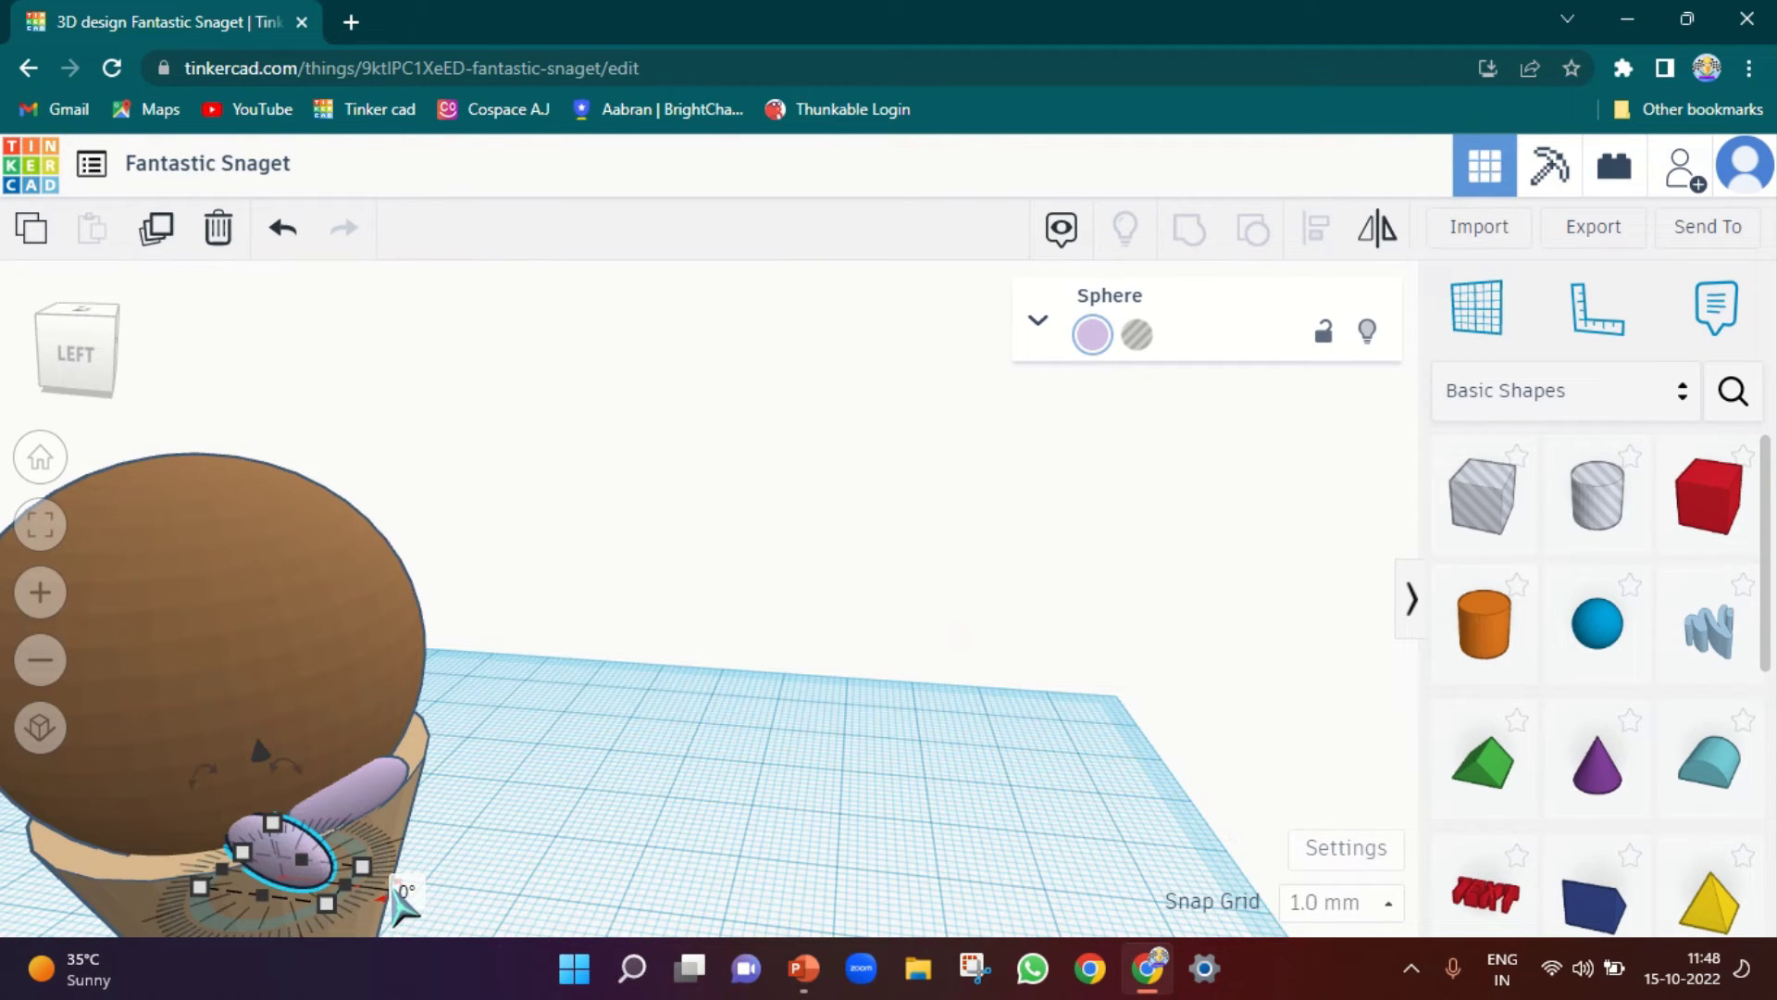
drag(381, 917, 489, 833)
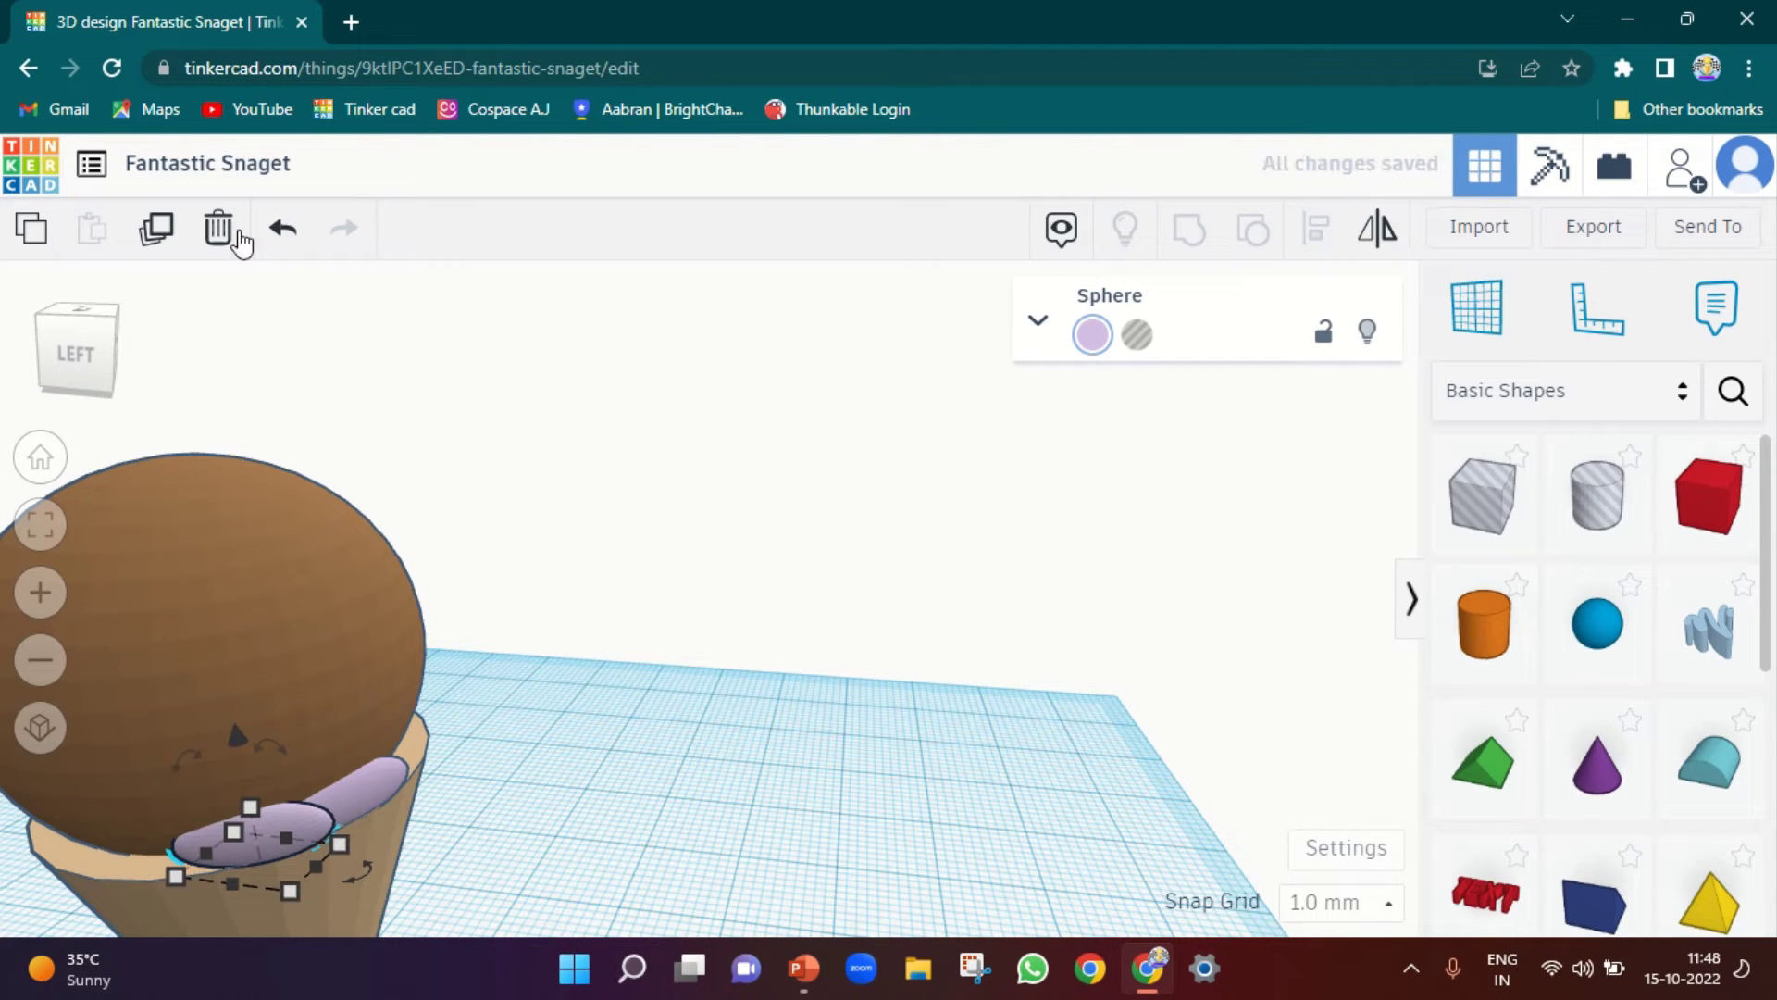
Duplicate the aligned light purple disc and move the copy sideways and forward to continue the row along the cone's rim
click(148, 229)
key(Left)
key(Left)
key(Left)
key(Down)
key(Down)
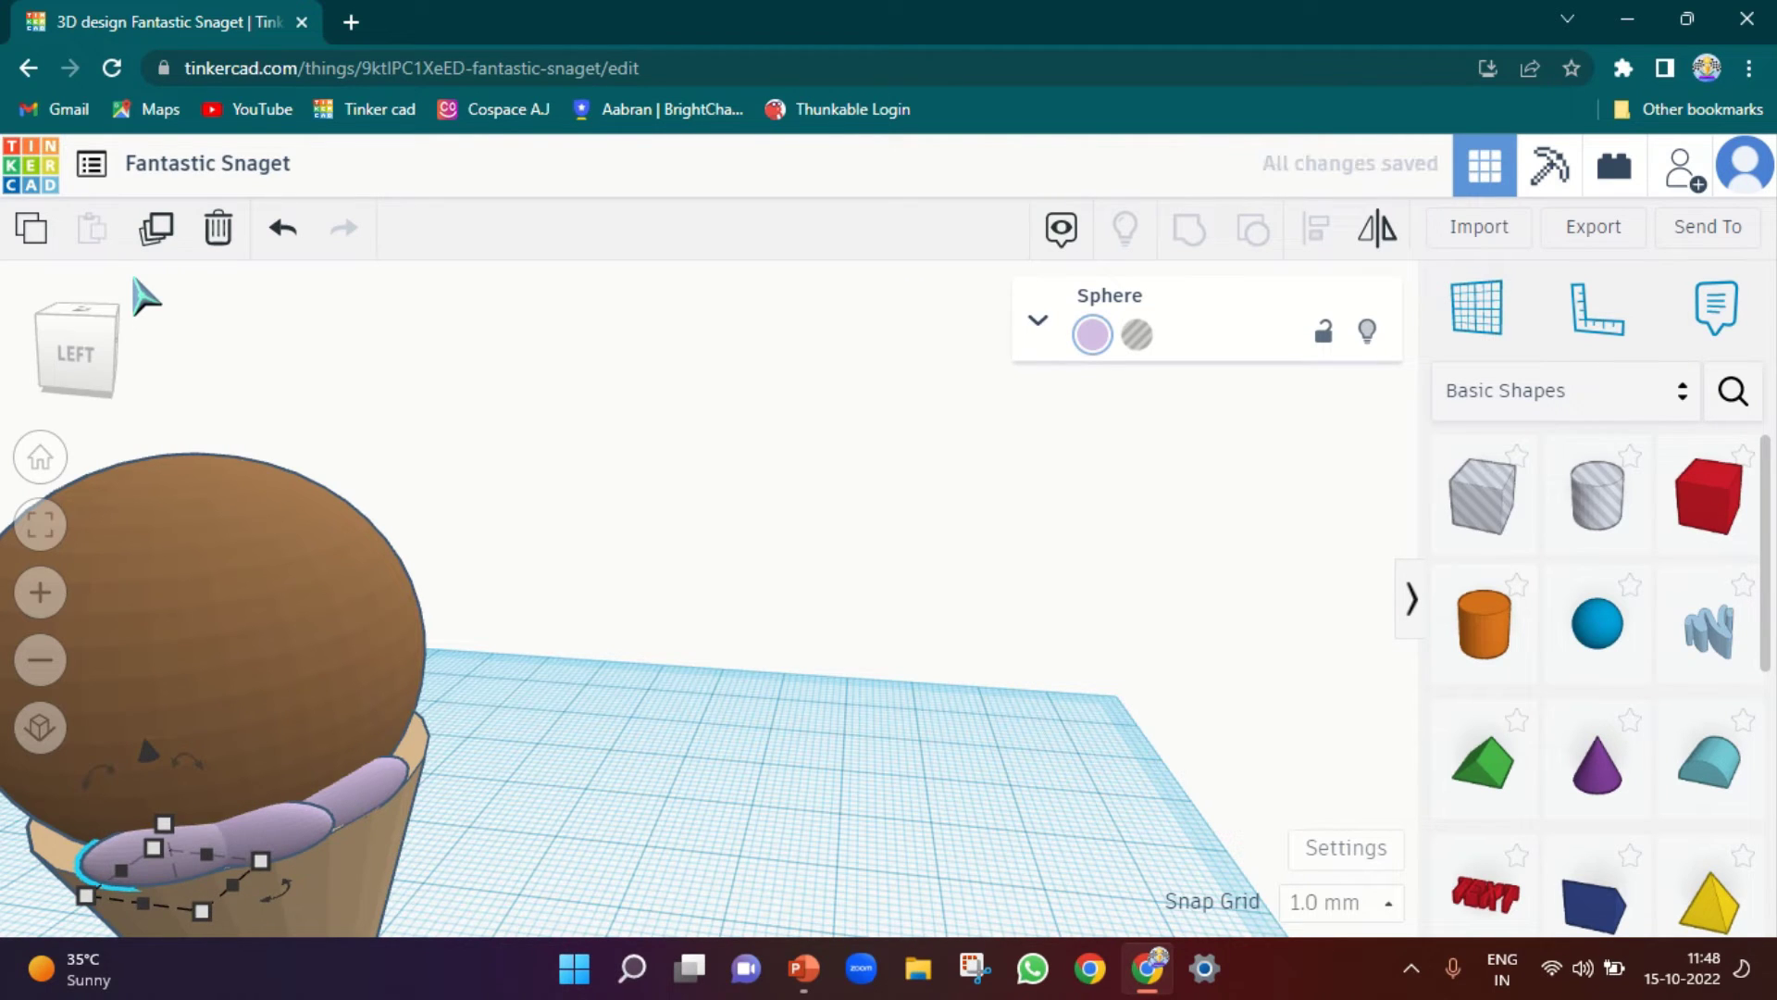
scroll(375, 798, down, 6)
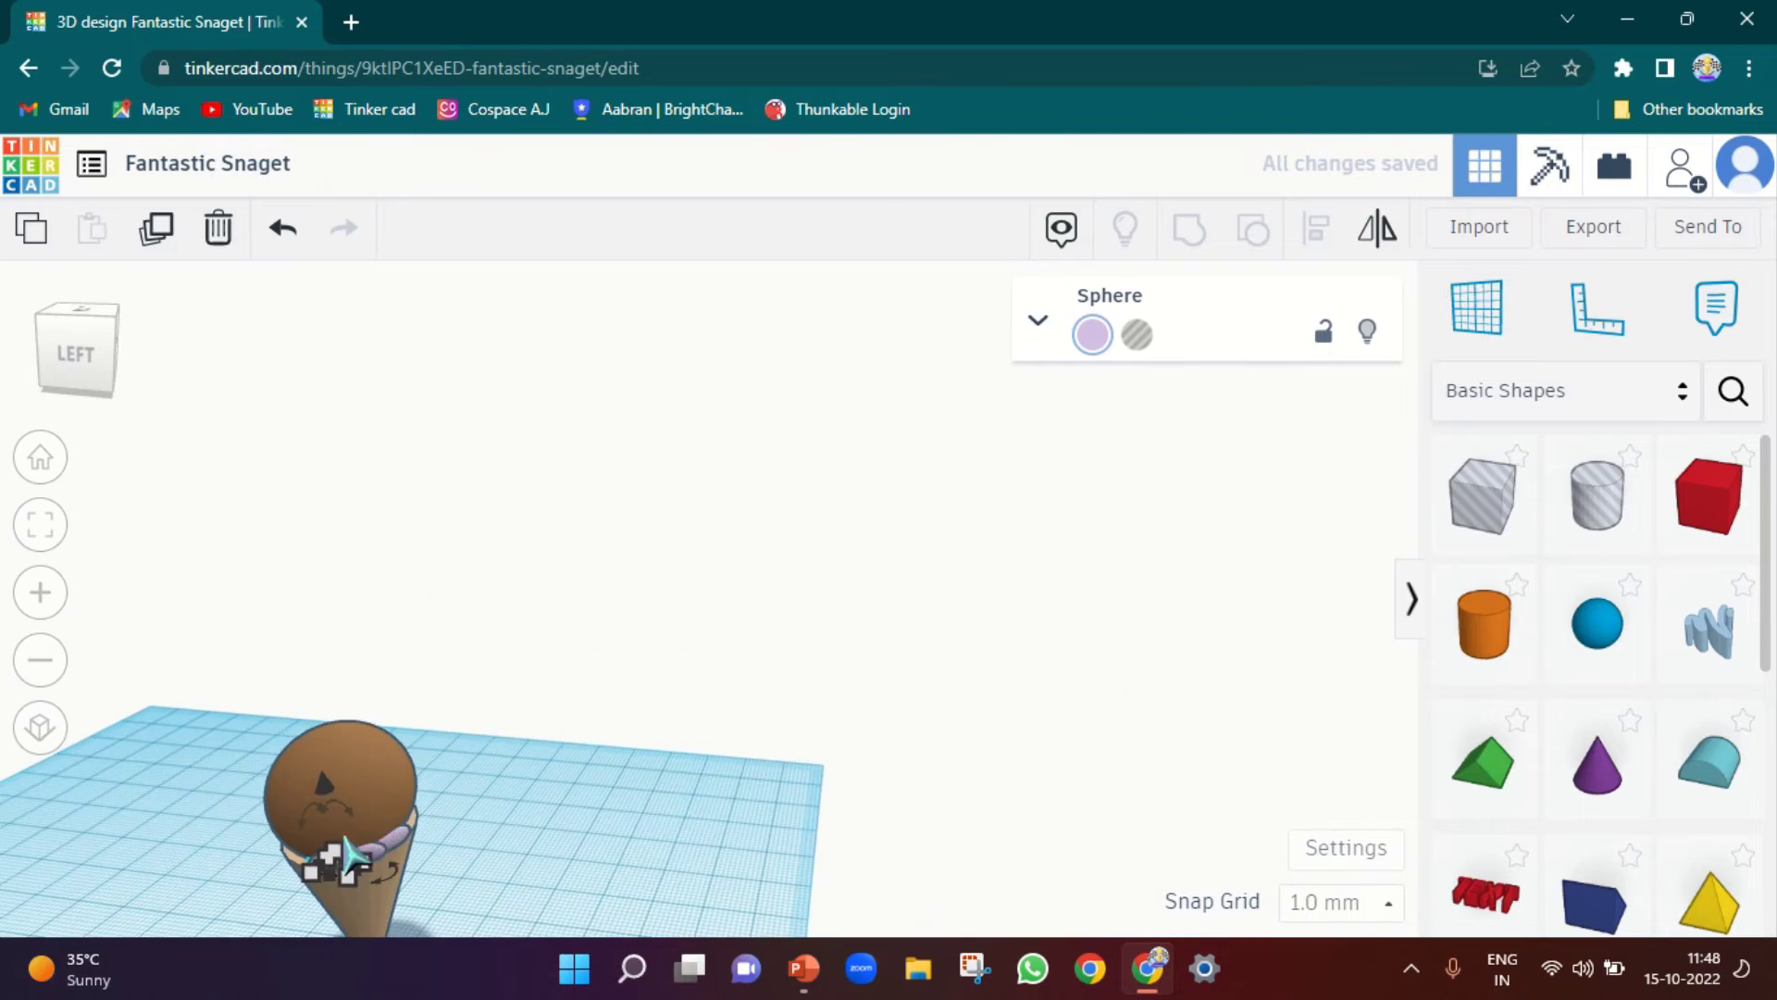
Set a 12° rotation about the vertical axis for the light purple disc at the end of the row
right_drag(363, 779, 176, 912)
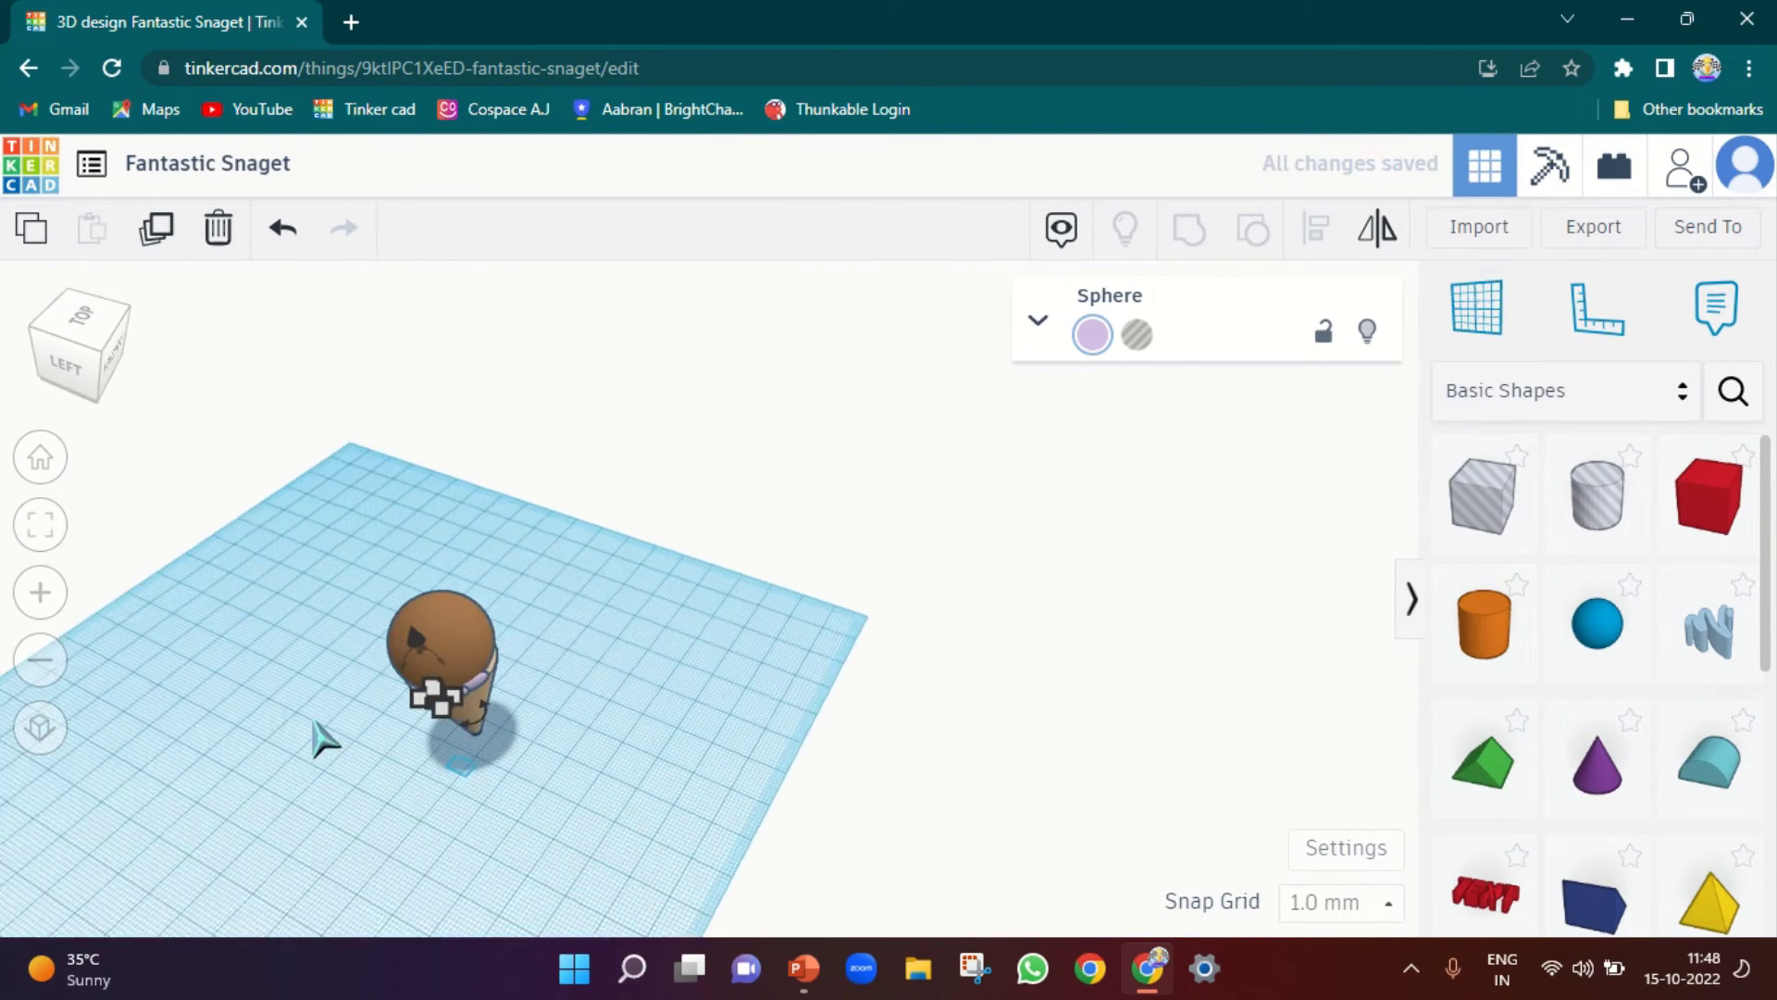
scroll(324, 708, up, 5)
drag(324, 677, 437, 595)
mouse_move(437, 595)
right_down()
mouse_move(448, 548)
mouse_move(450, 589)
right_up()
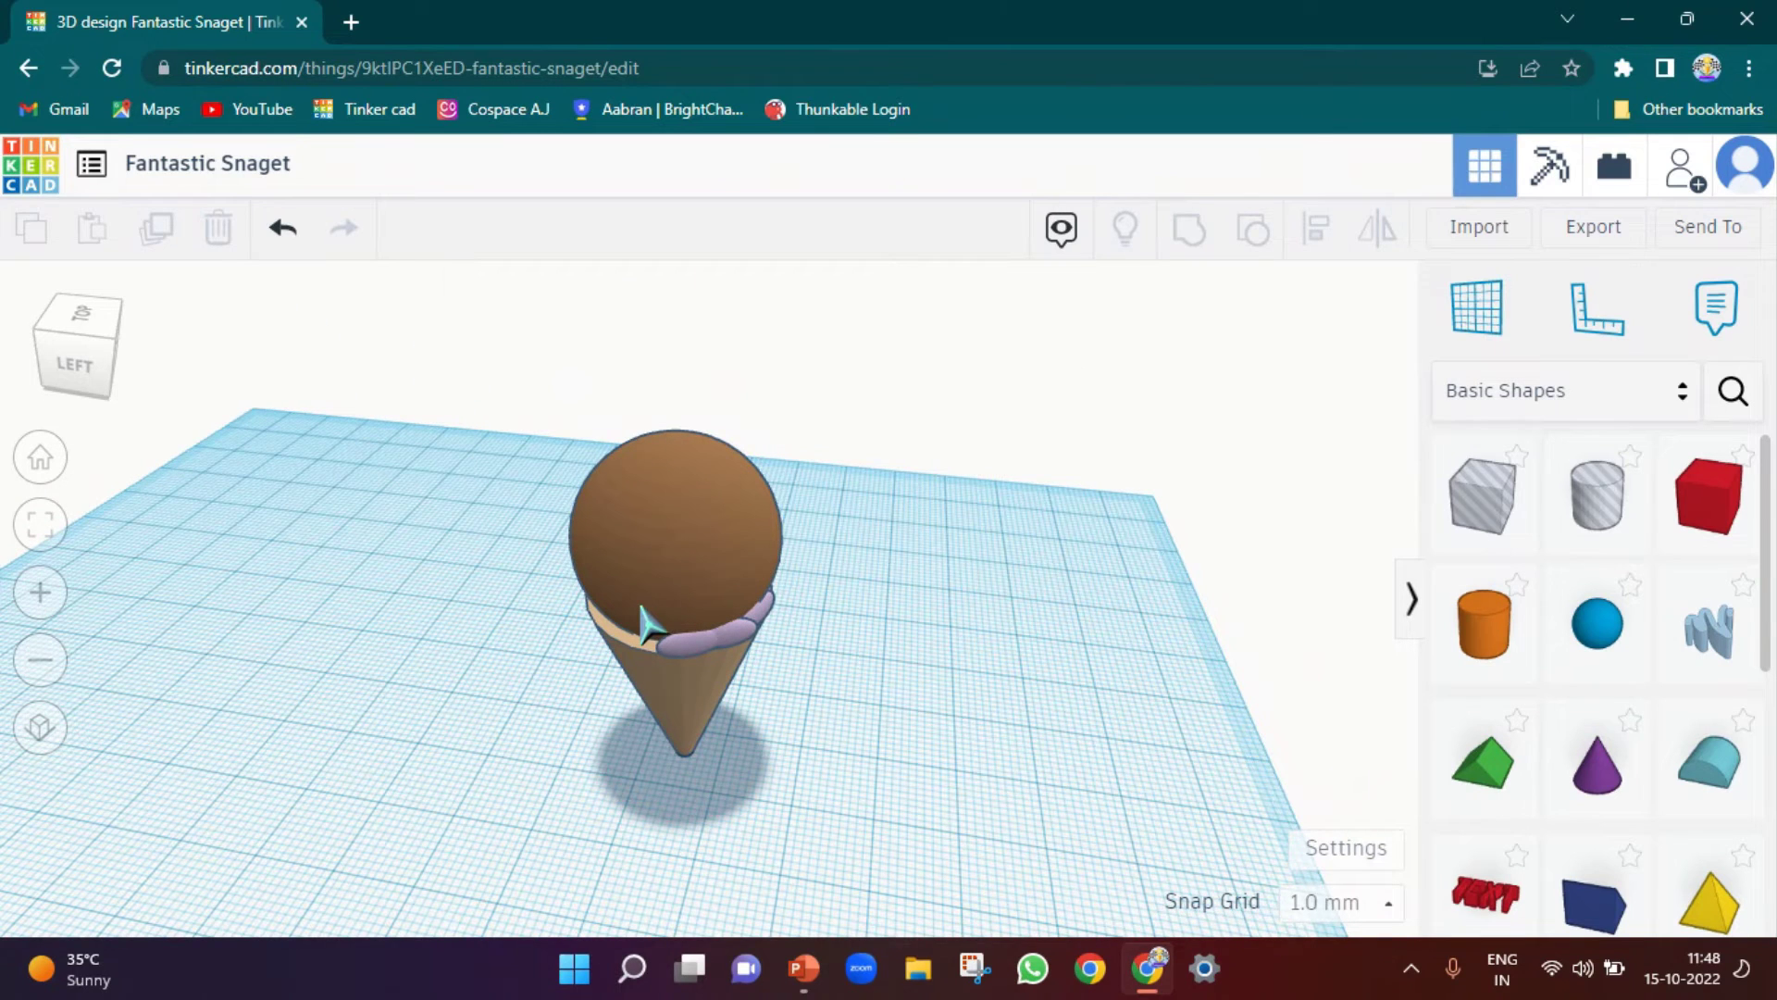
click(712, 653)
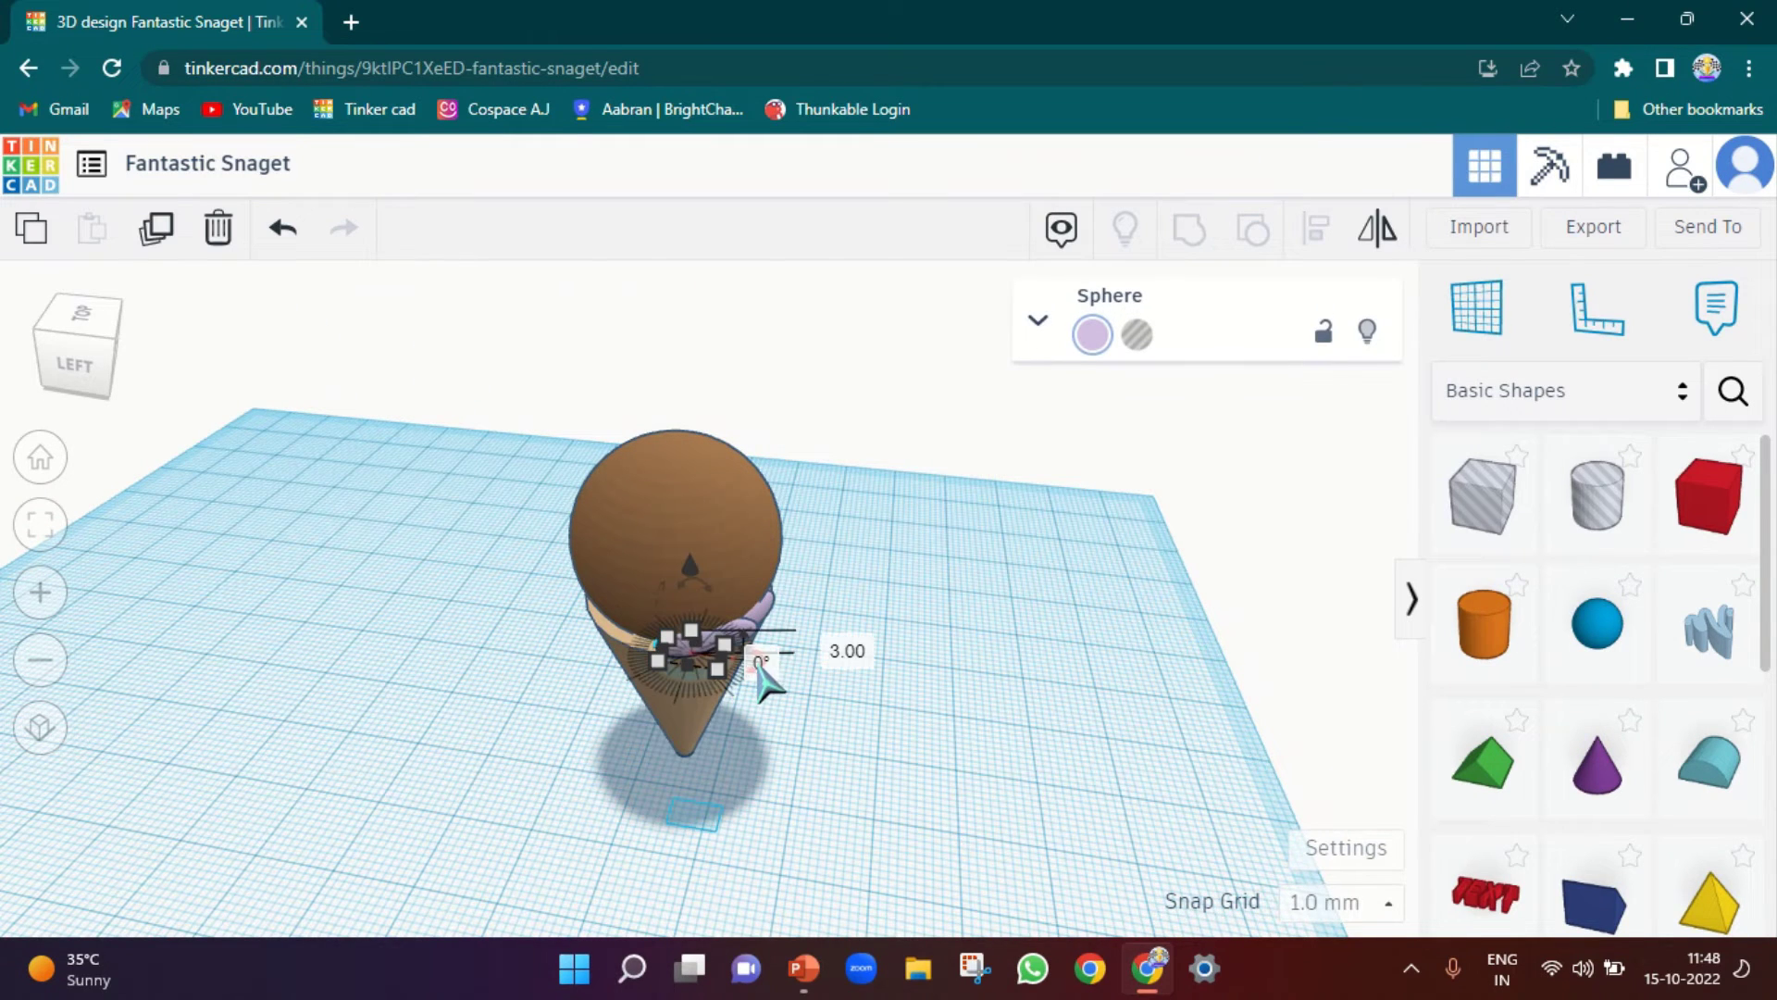
click(757, 662)
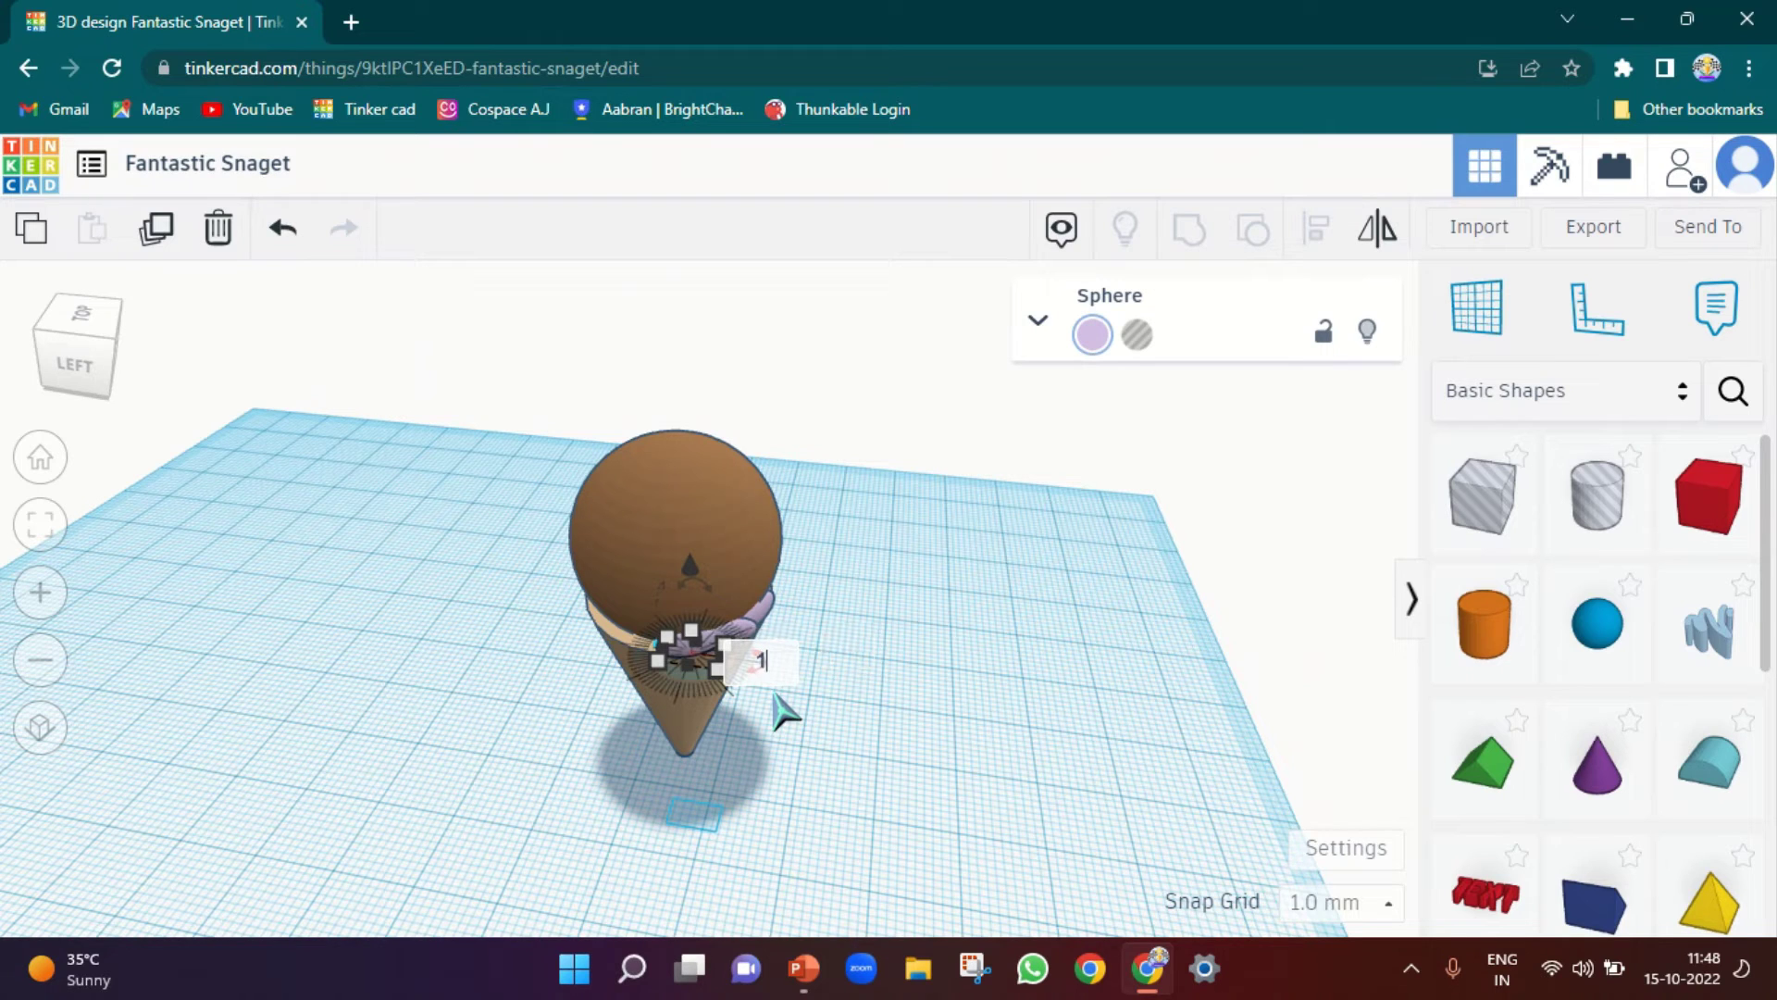
text(12)
key(Return)
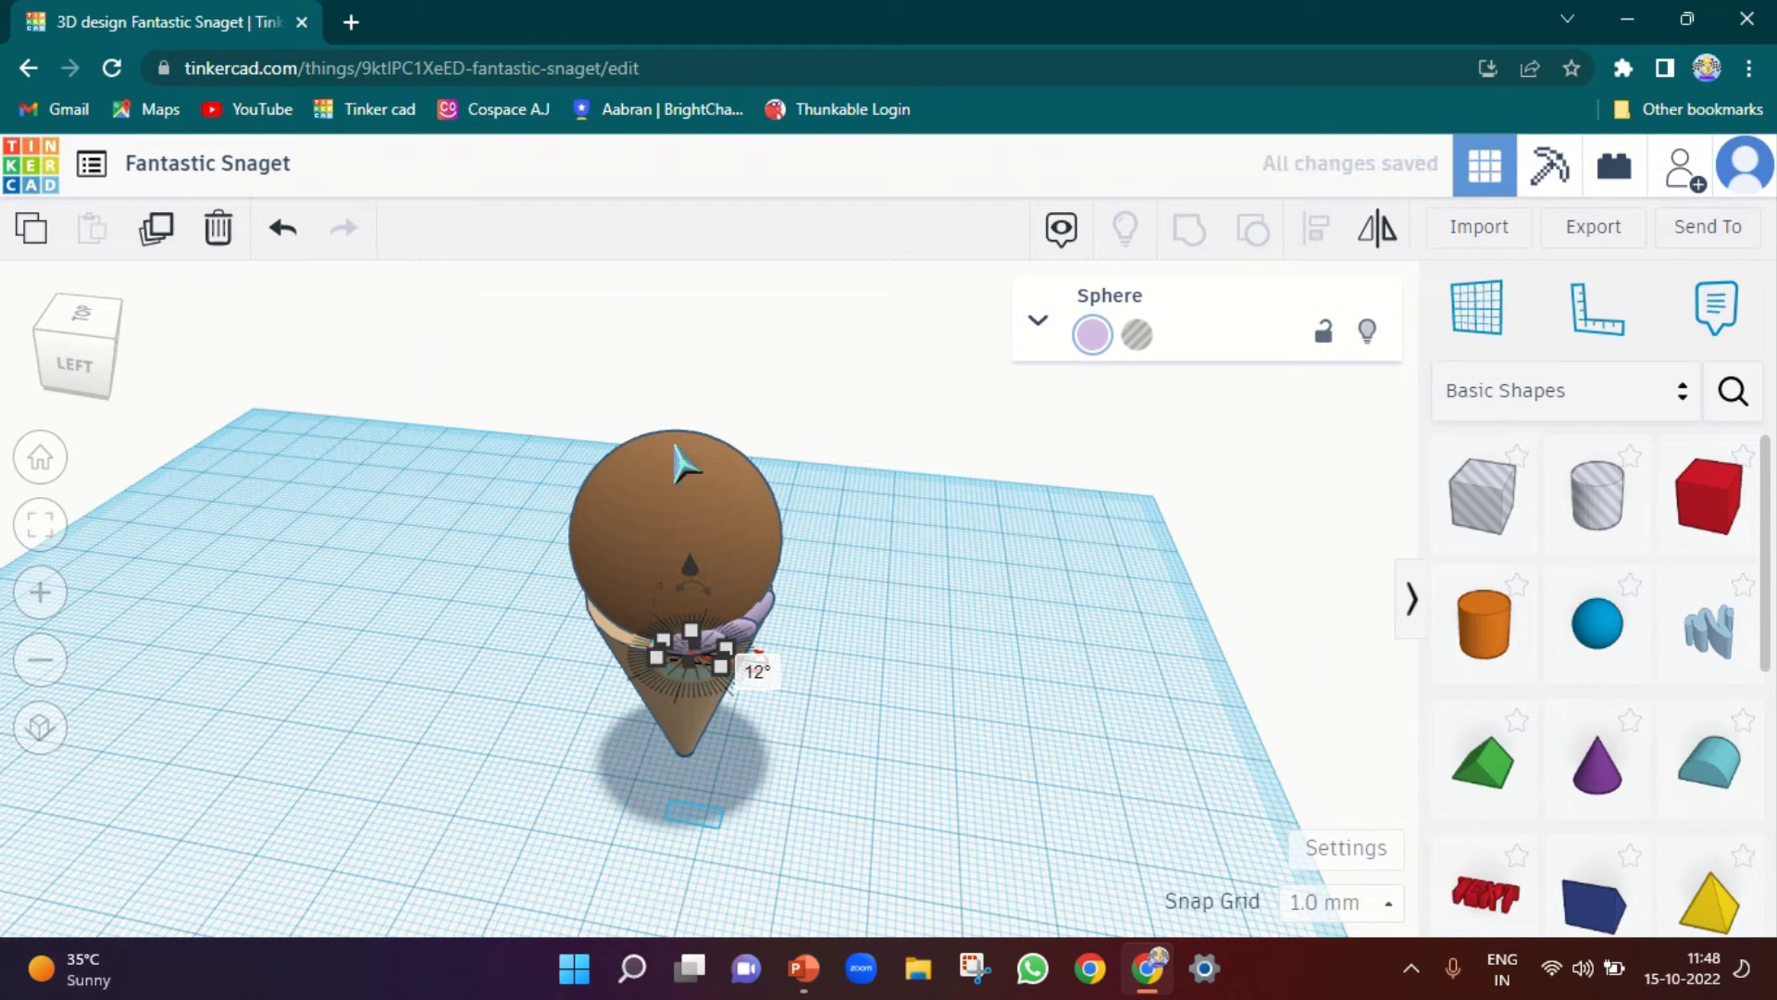
Duplicate the rotated disc, move the copy sideways along the cone's rim and turn it slightly to follow the curve
click(165, 206)
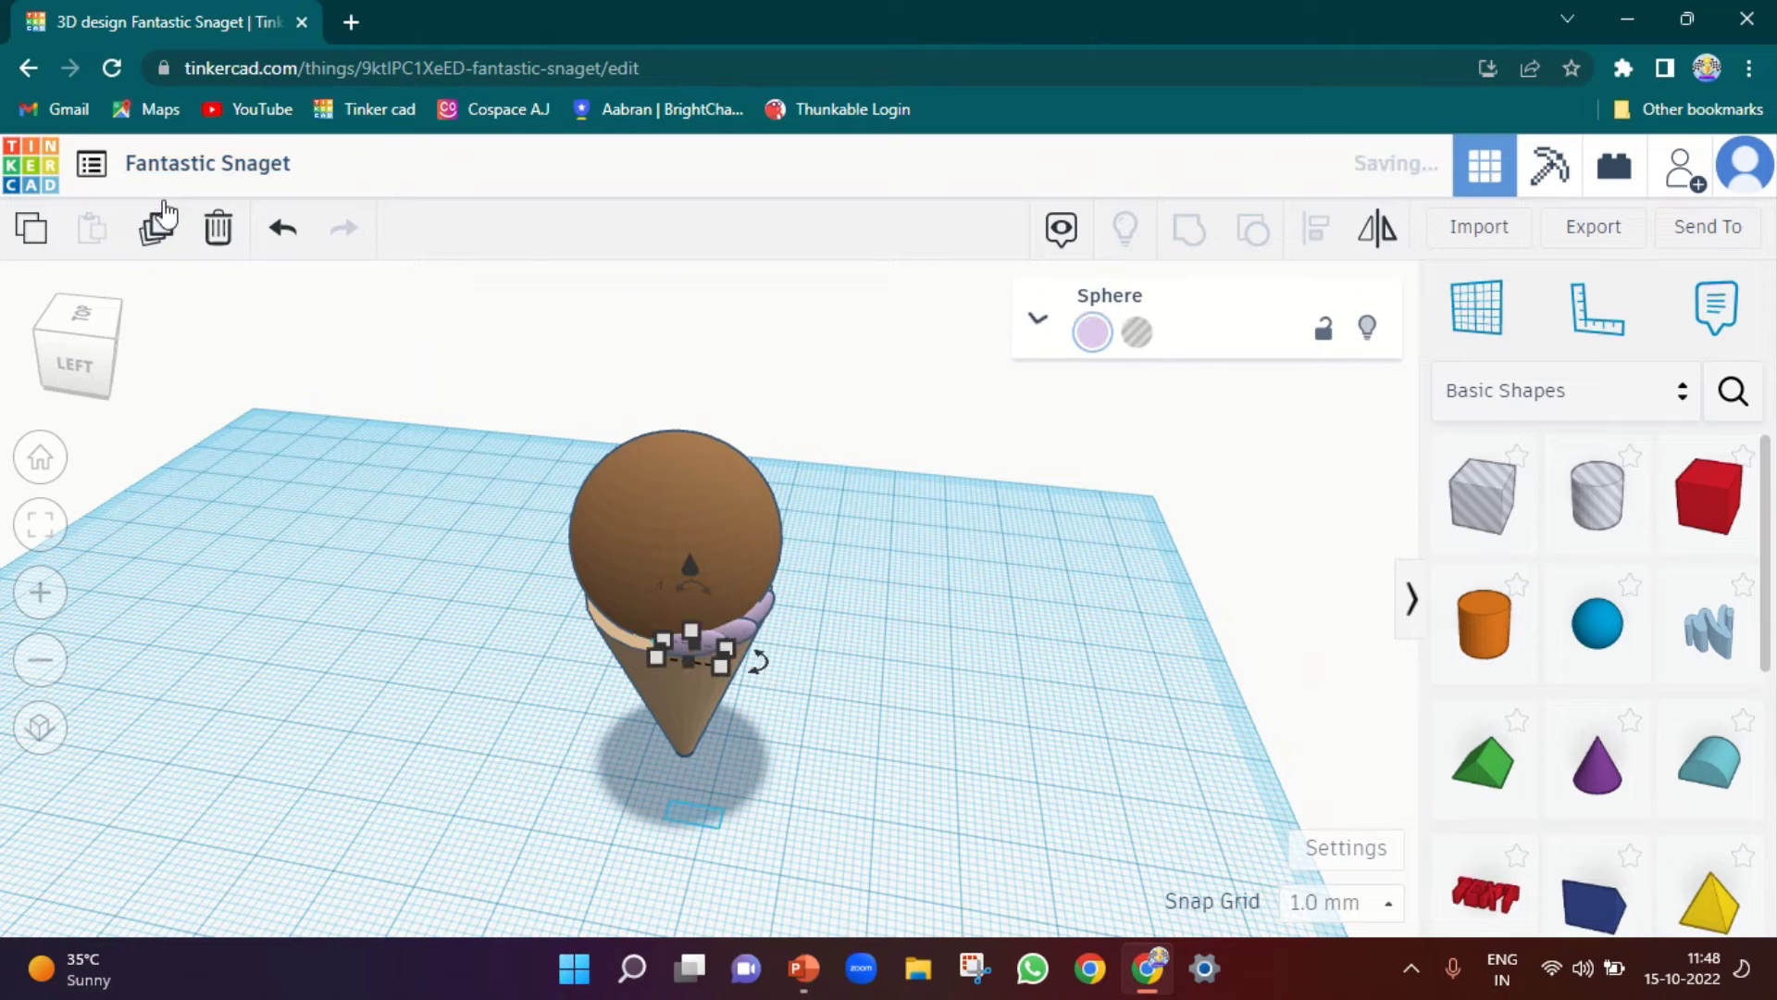
key(Left)
key(Left)
key(Left)
key(Left)
key(Left)
key(Left)
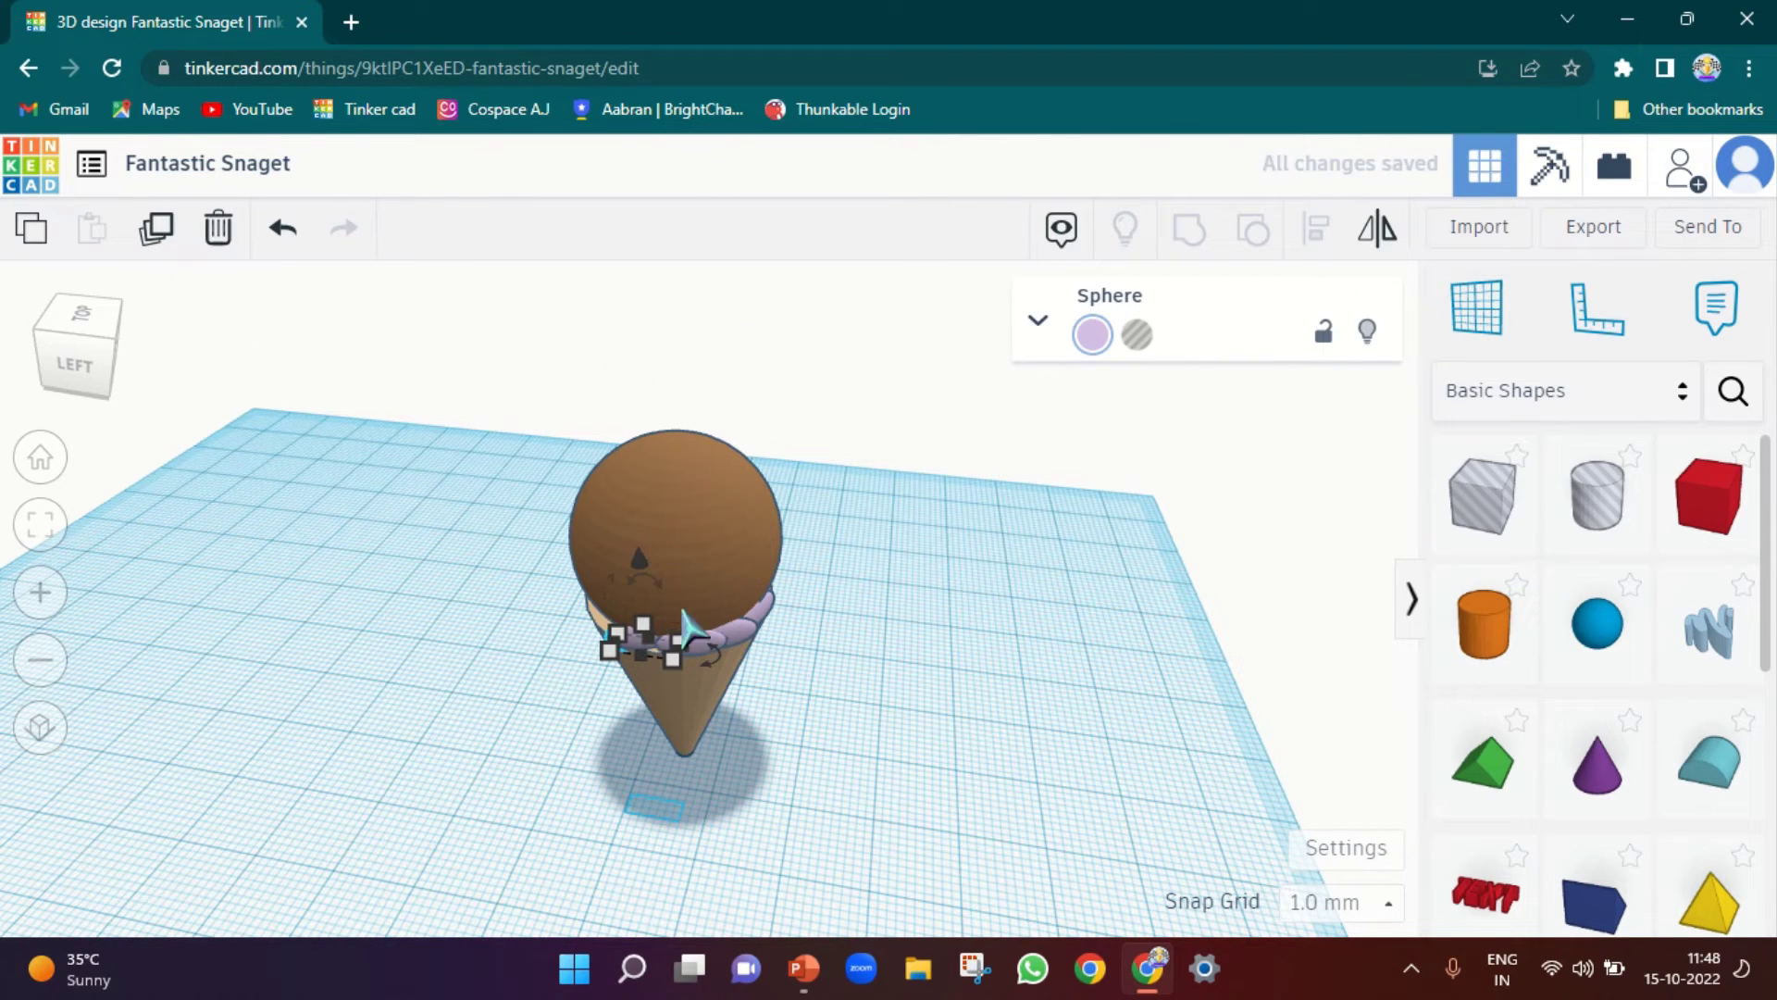
drag(718, 678, 700, 694)
click(428, 761)
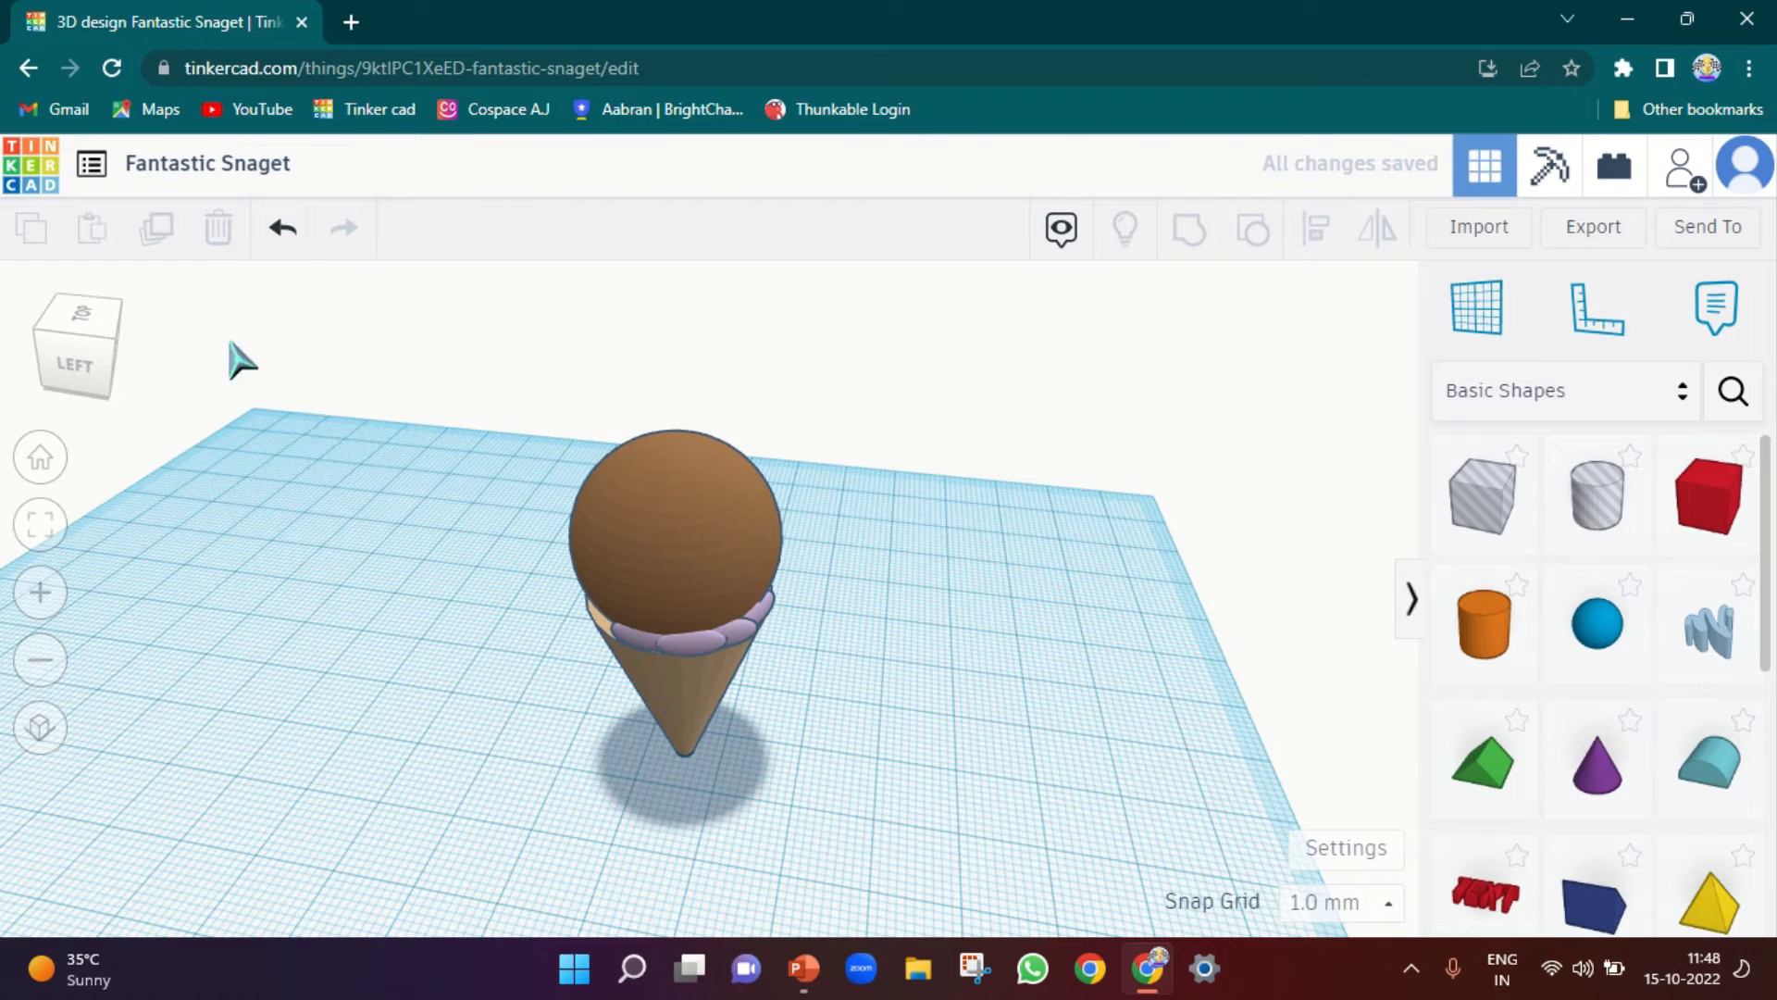
Duplicate the newest disc, move the copy further around the rim and rotate it about its vertical axis to match the curve
click(630, 647)
click(630, 646)
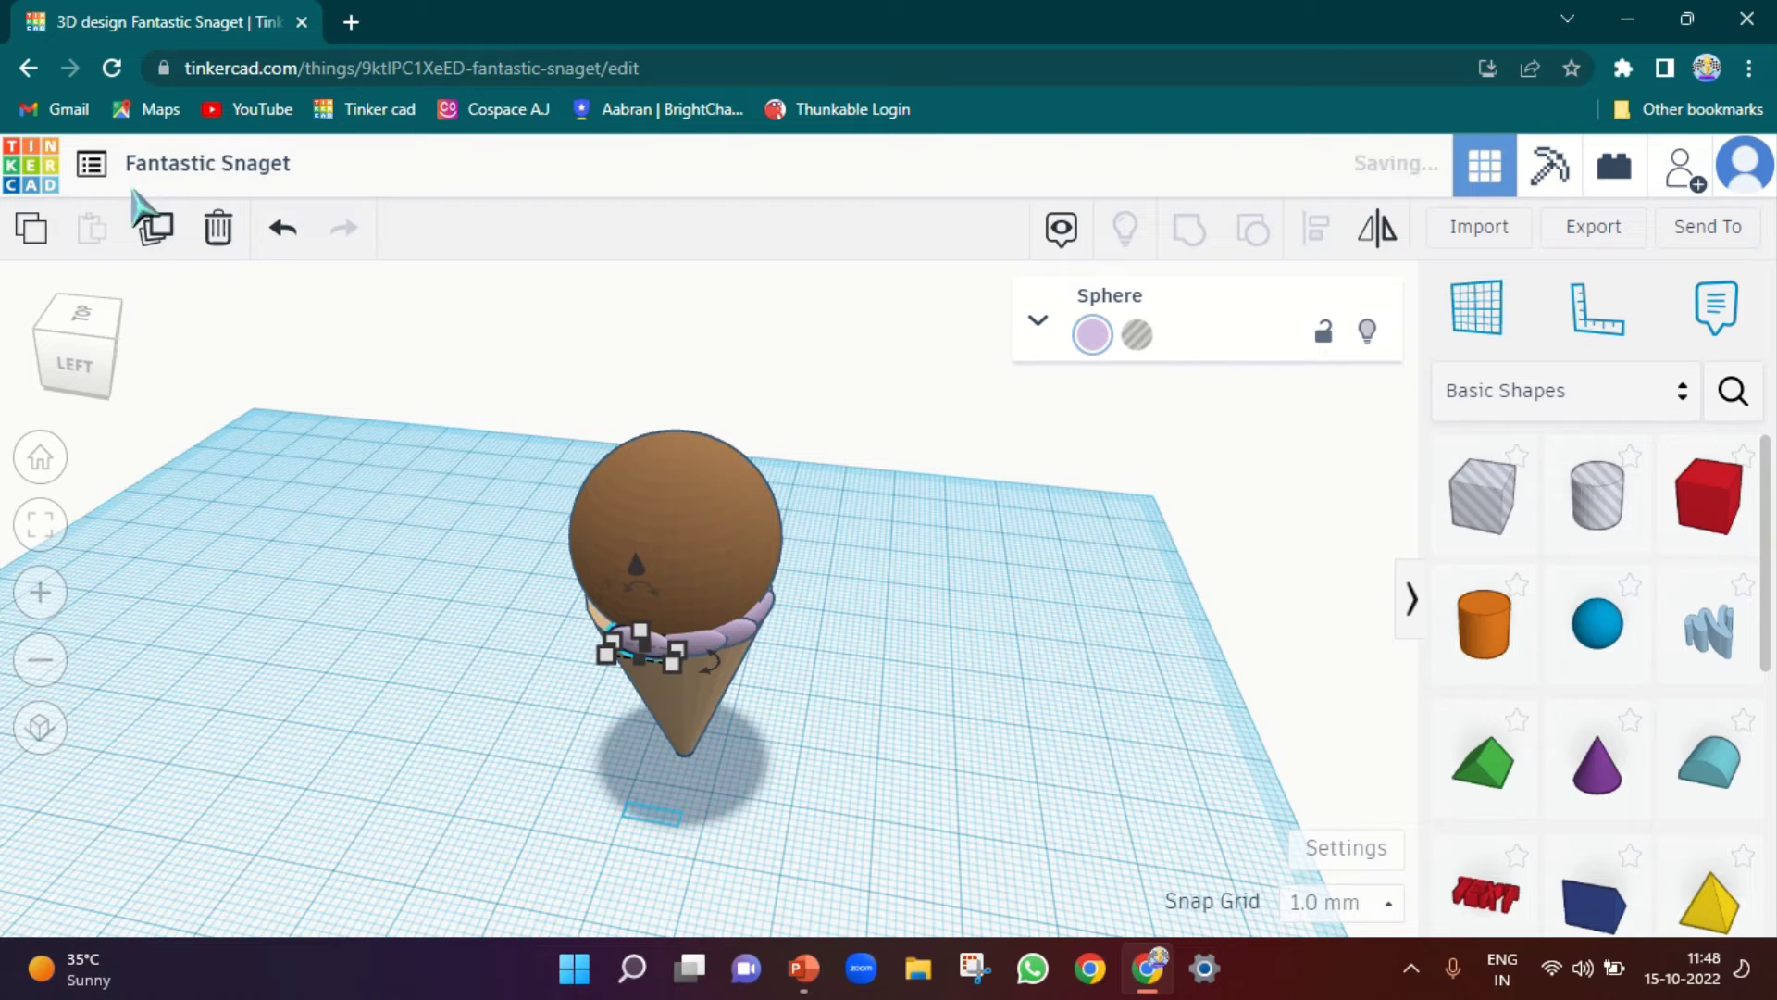
click(156, 231)
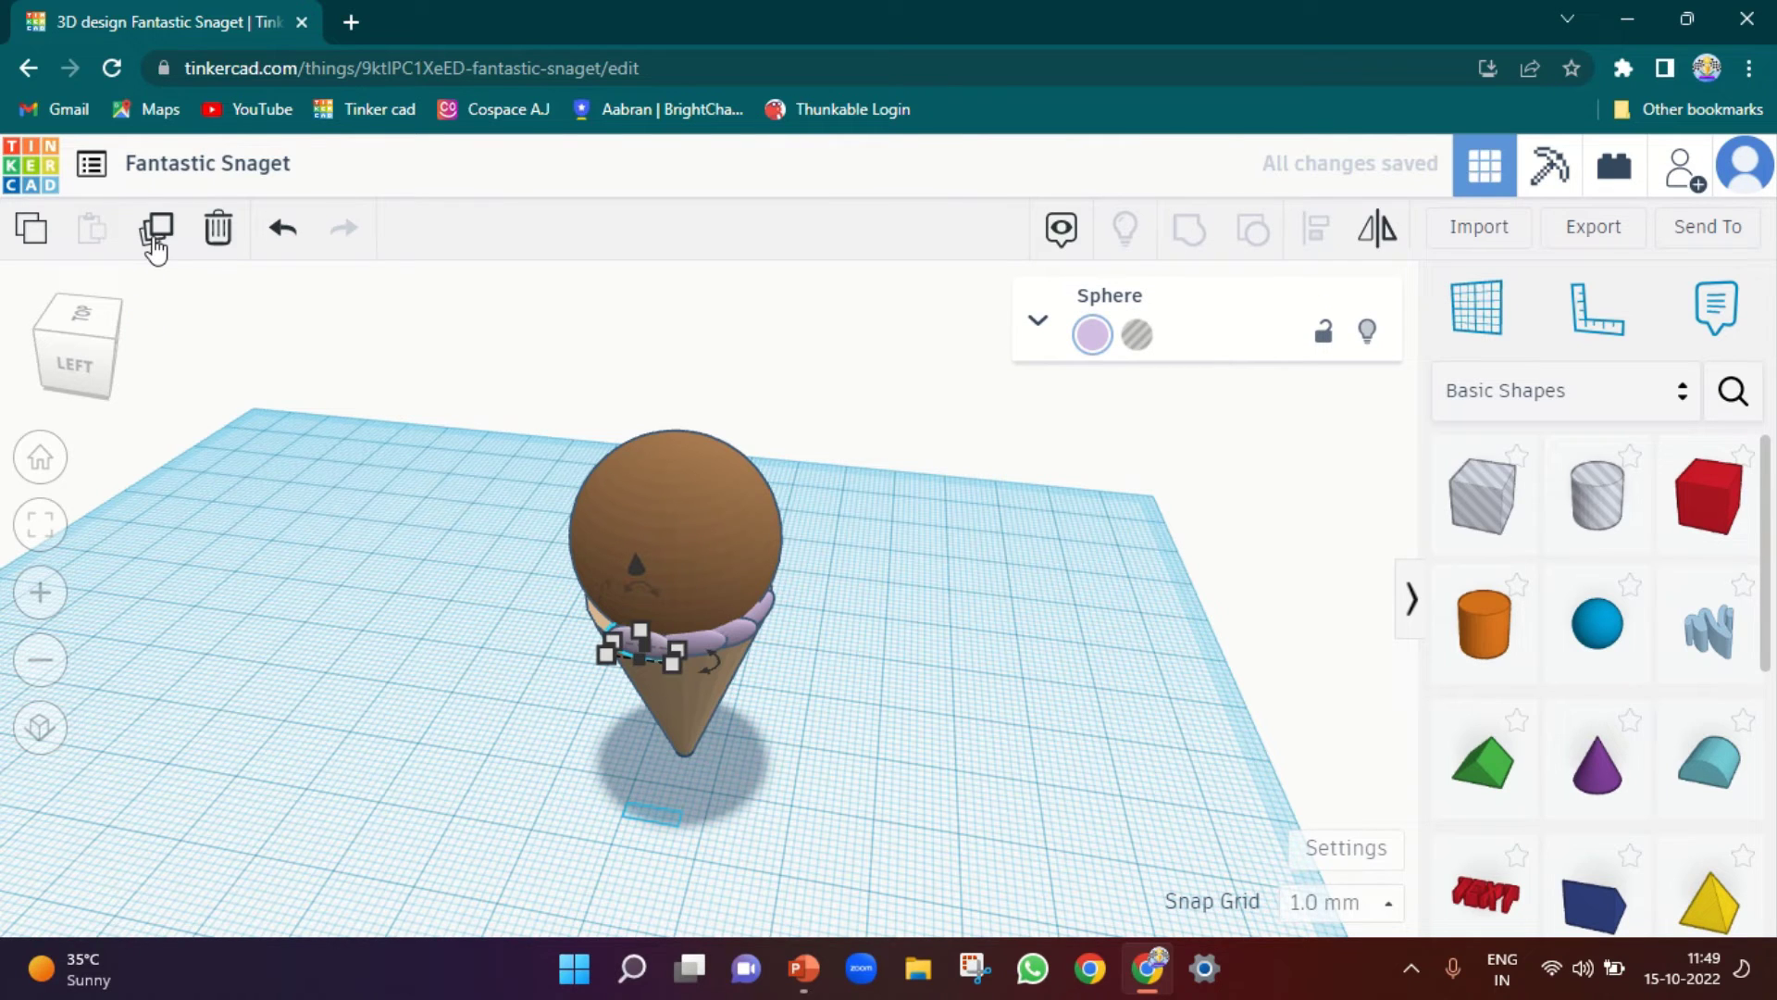
right_drag(320, 500, 456, 766)
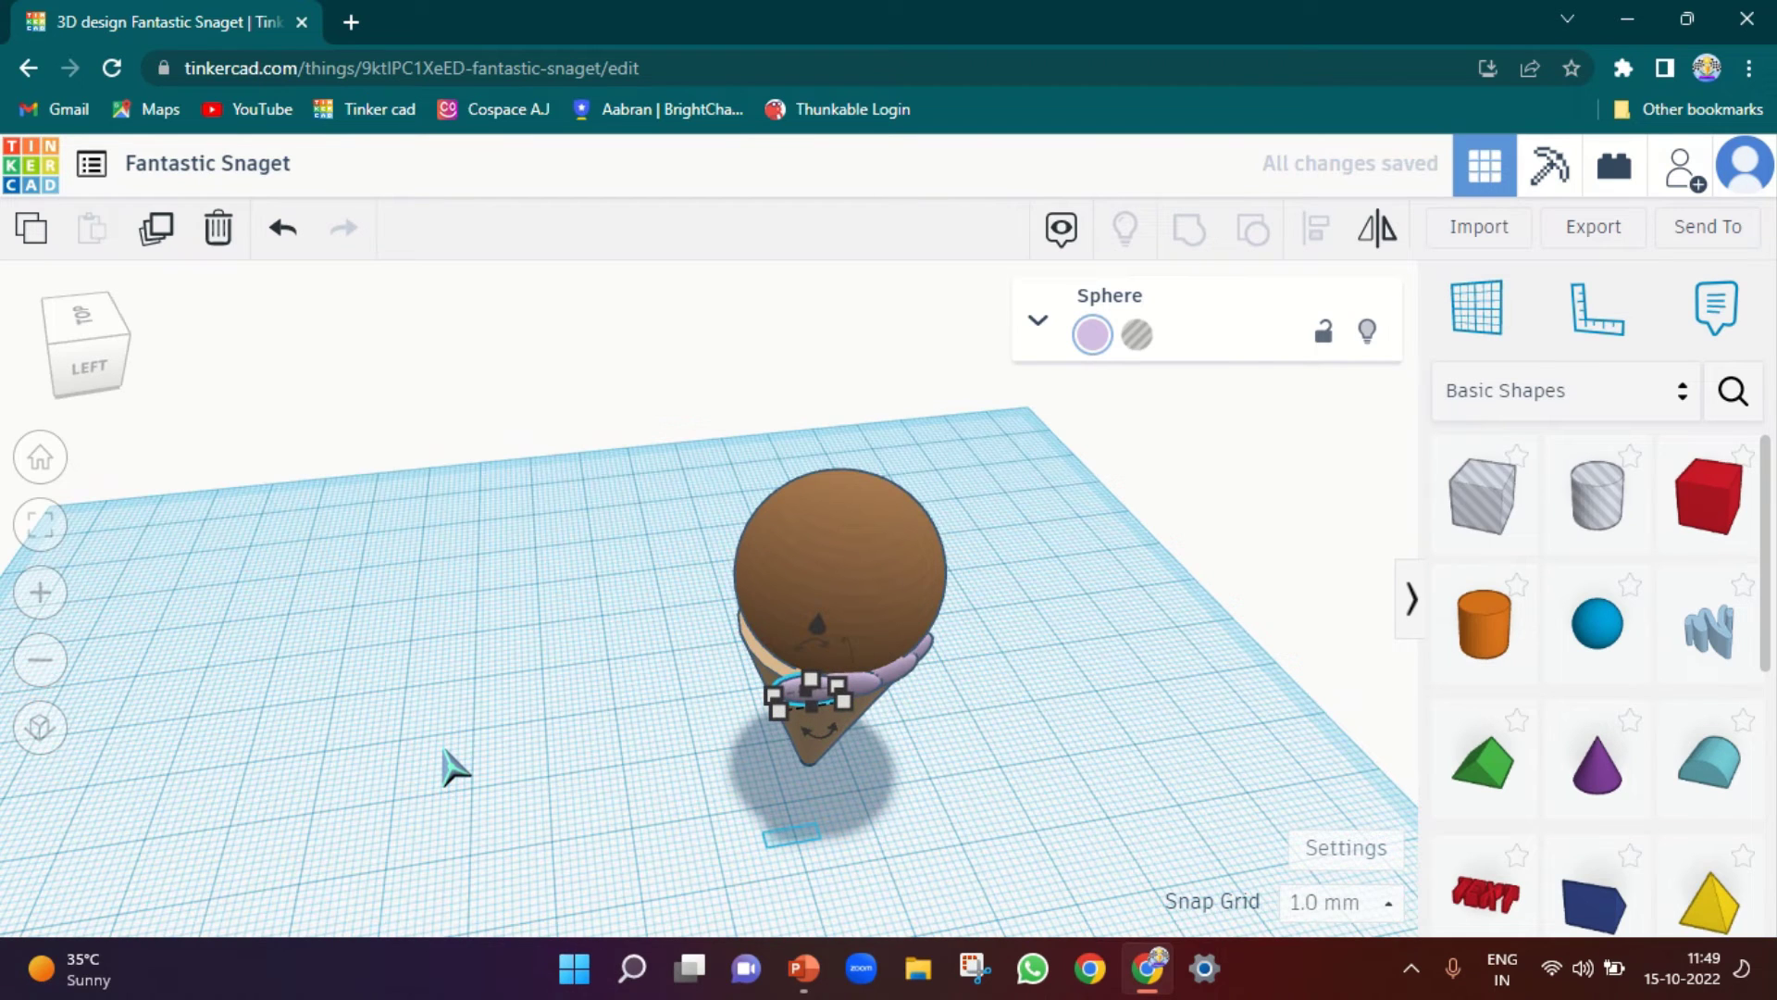
key(Up)
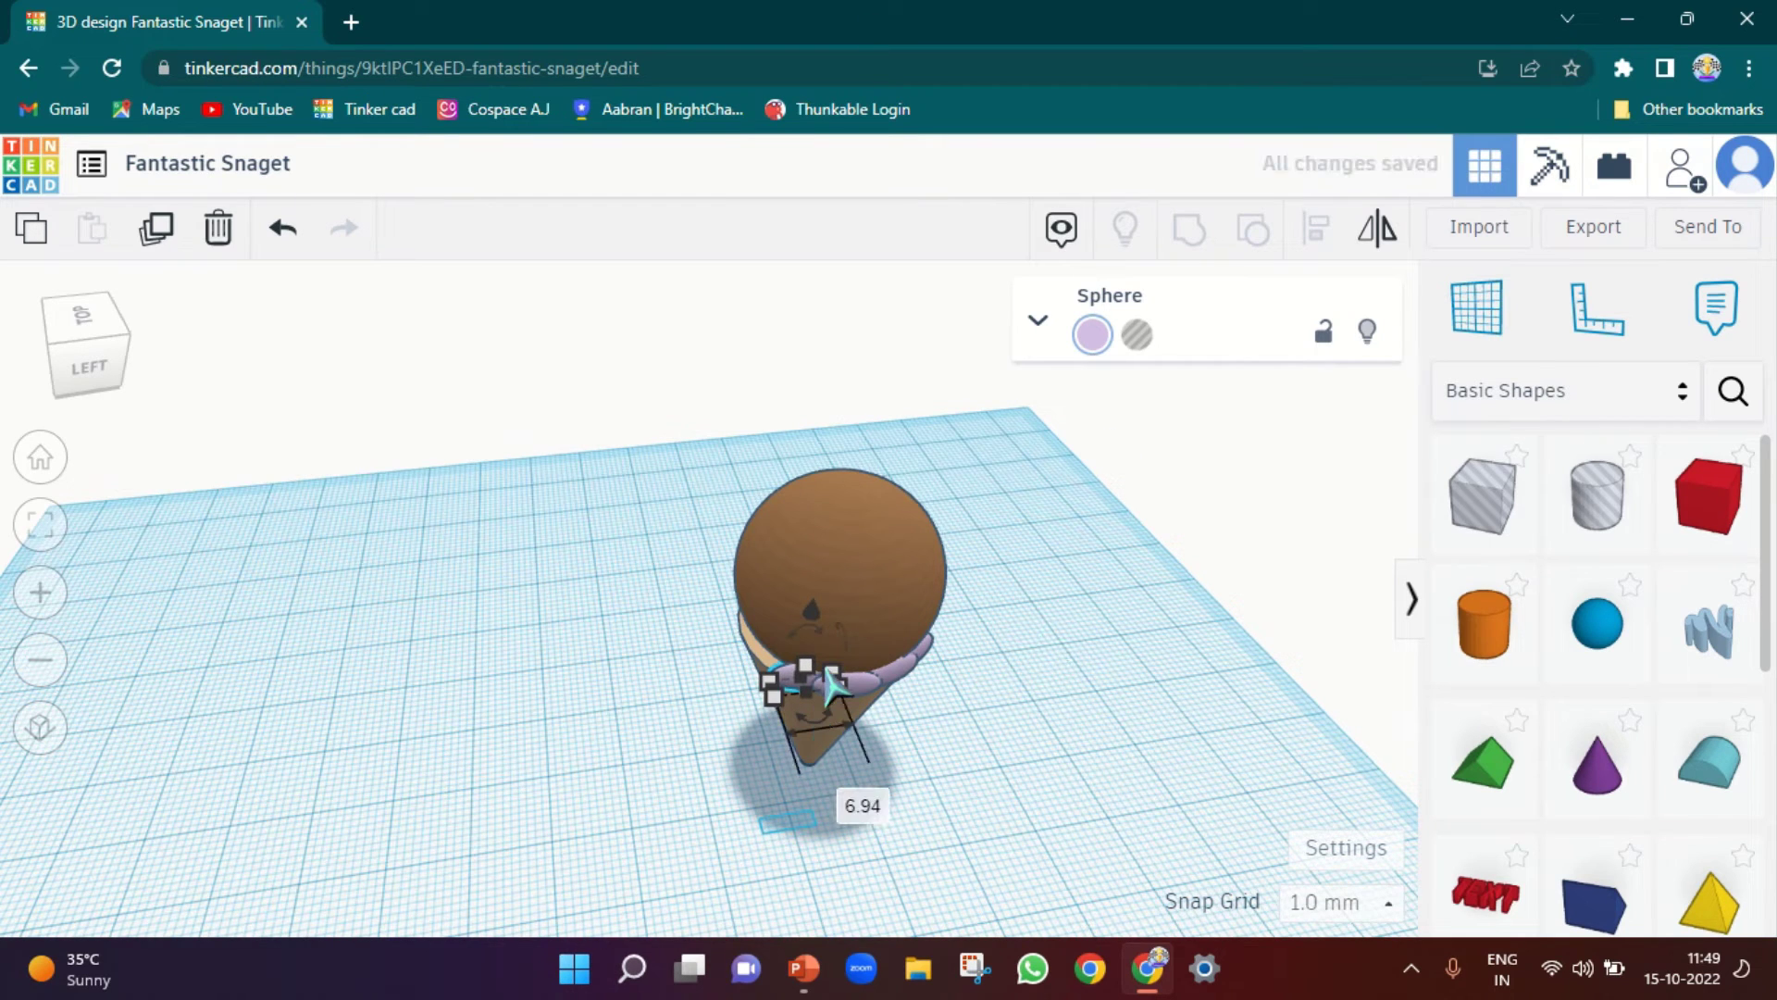
drag(831, 736, 792, 733)
key(Right)
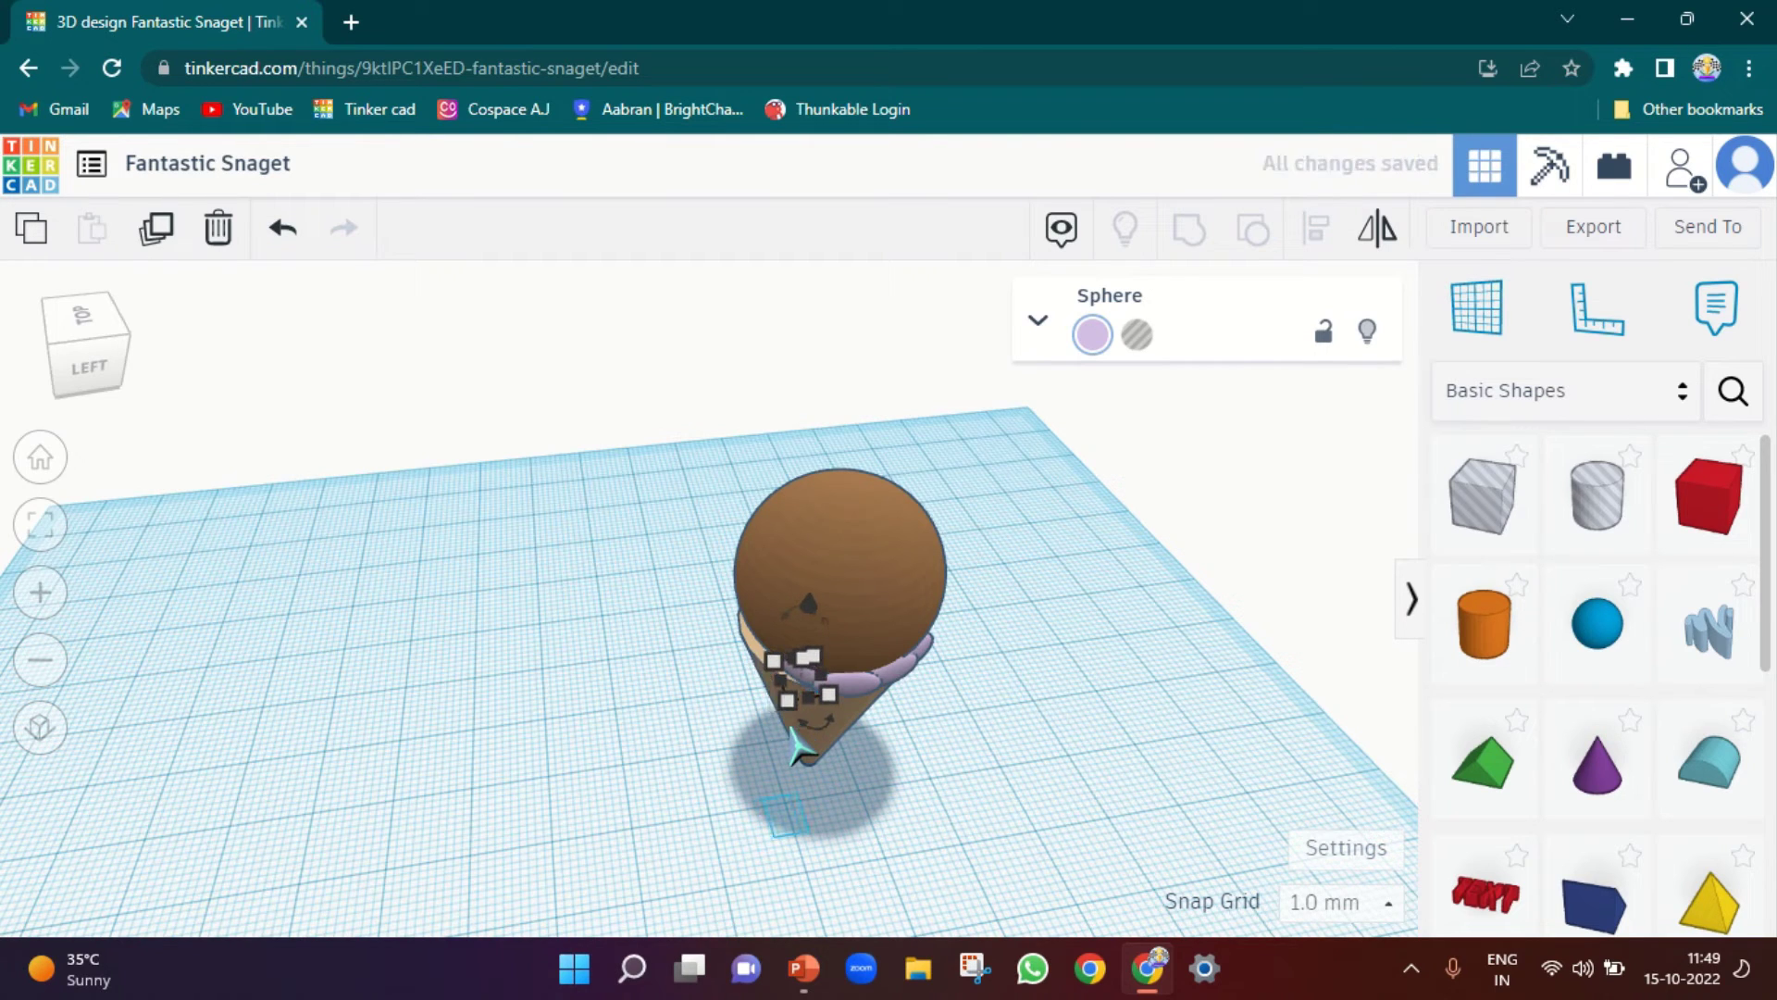
key(Left)
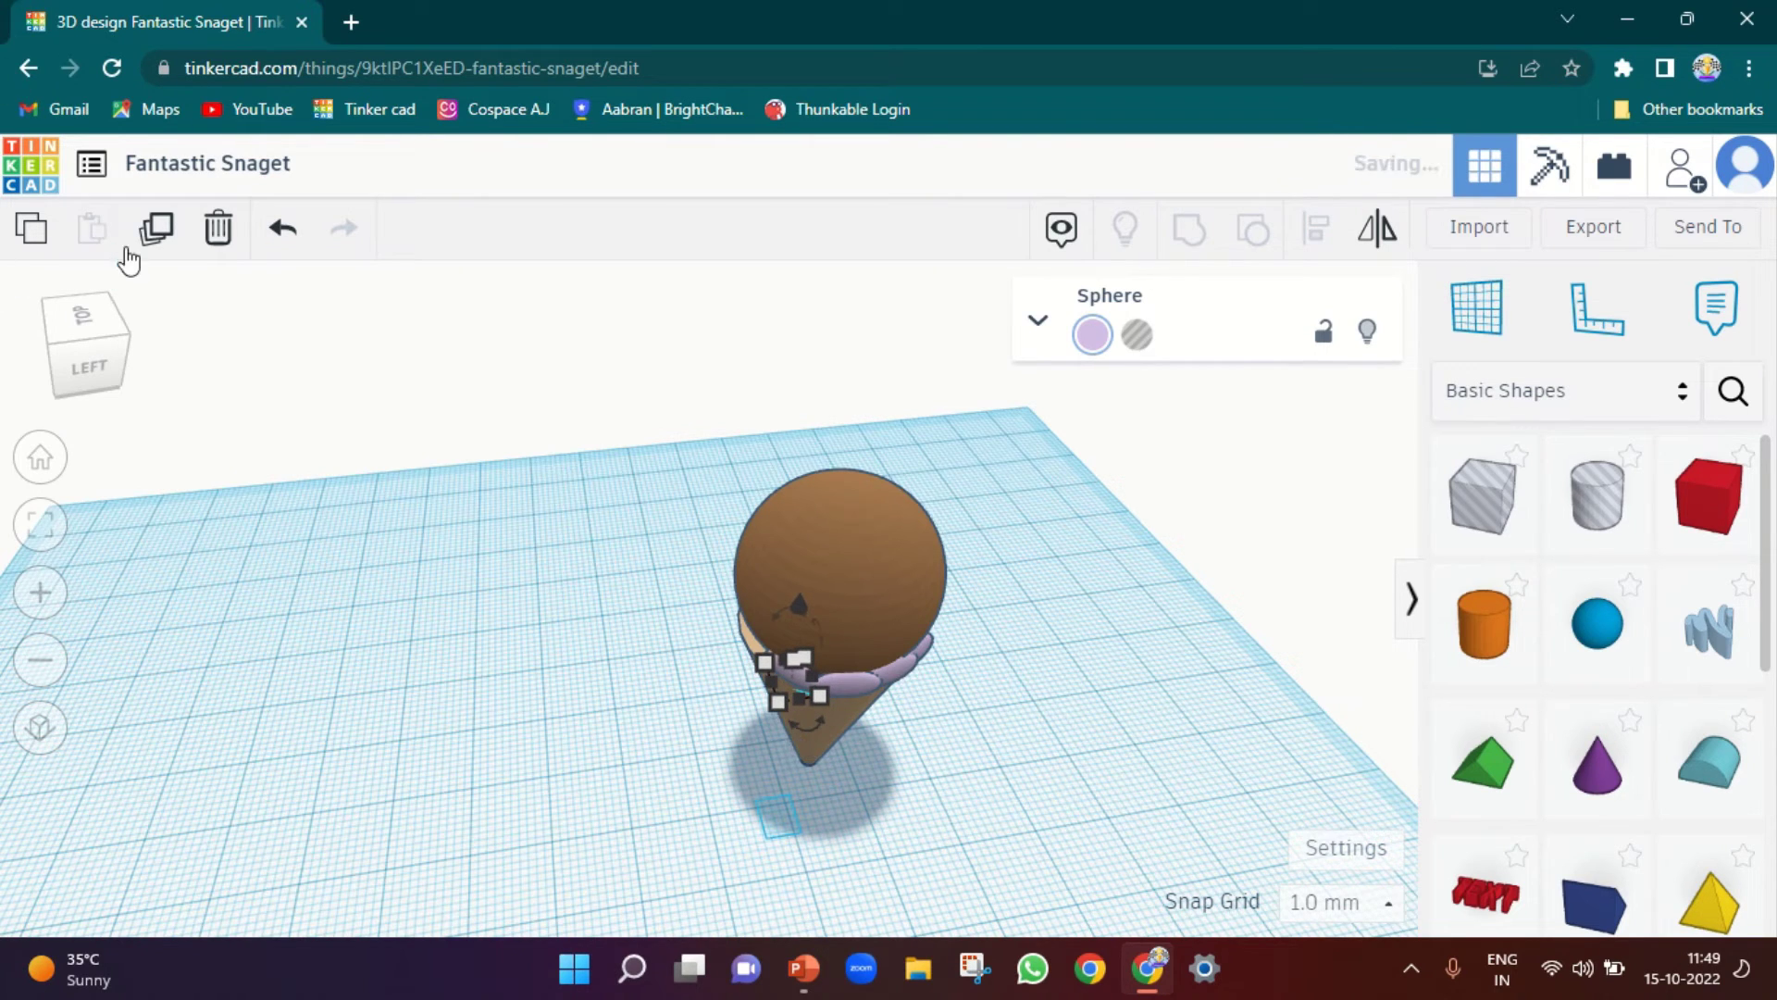
Nudge the next disc copy into line with the row on the rim and duplicate it twice to continue the row
key(Up)
key(Up)
key(Up)
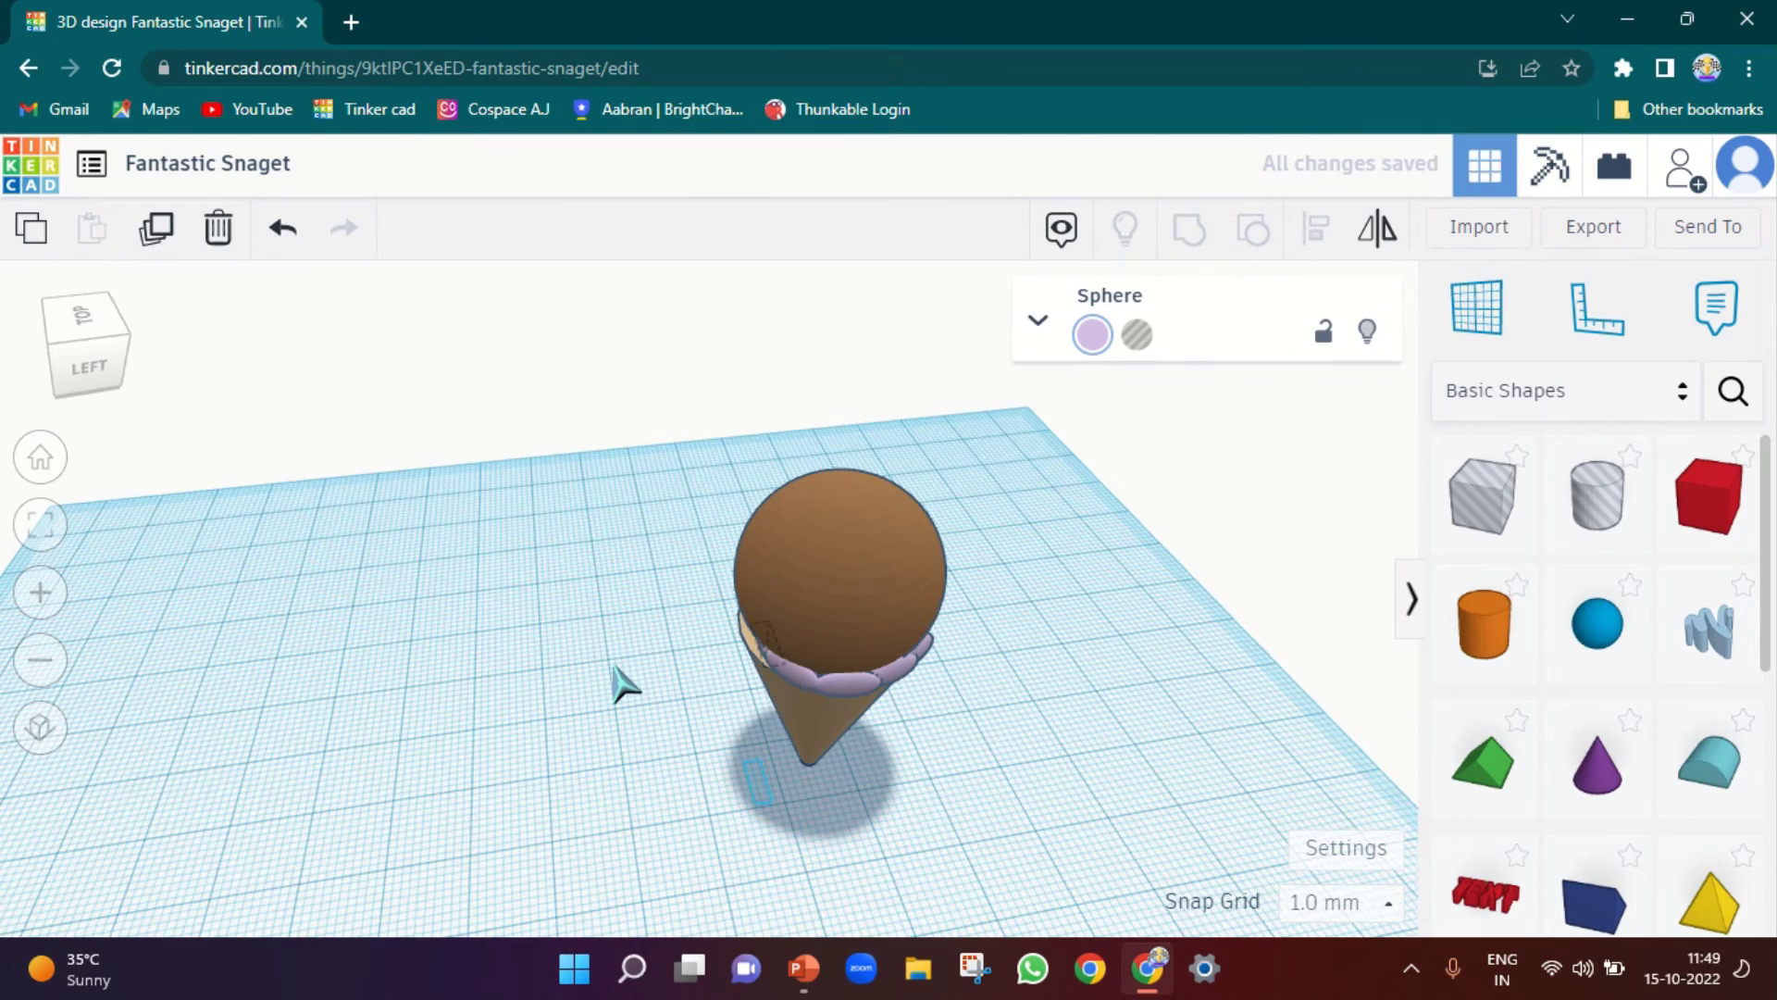
right_drag(623, 686, 897, 603)
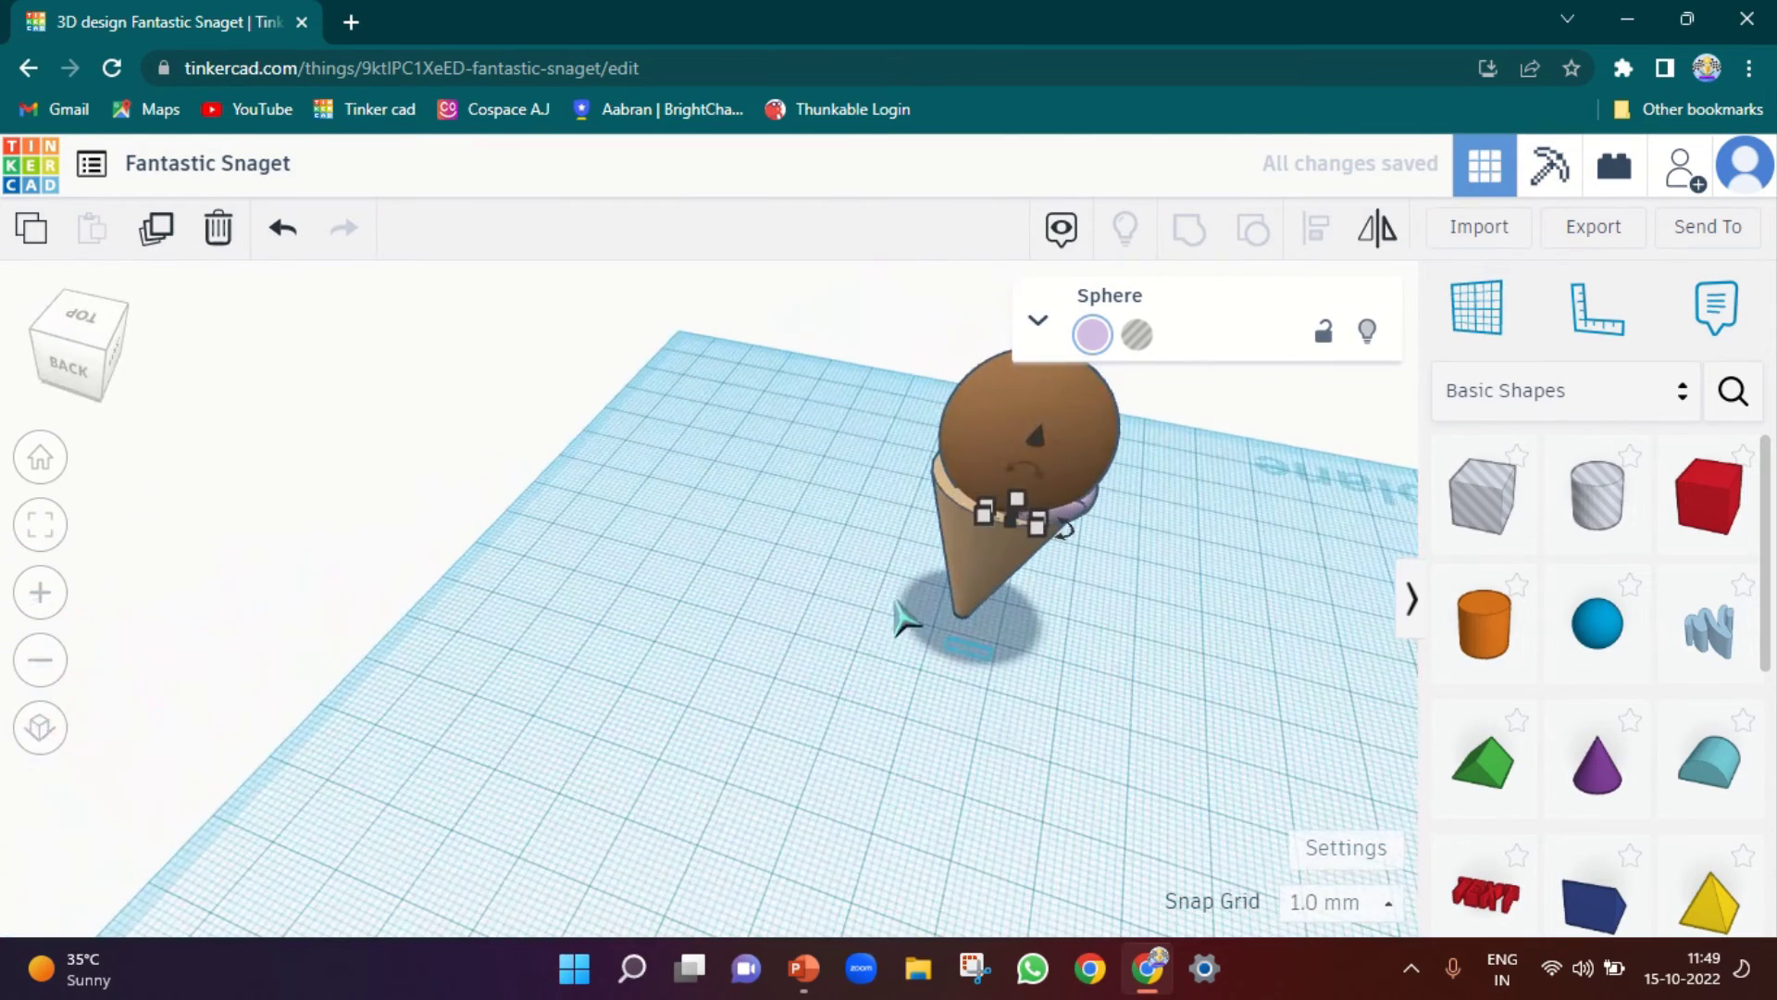
key(Down)
key(Down)
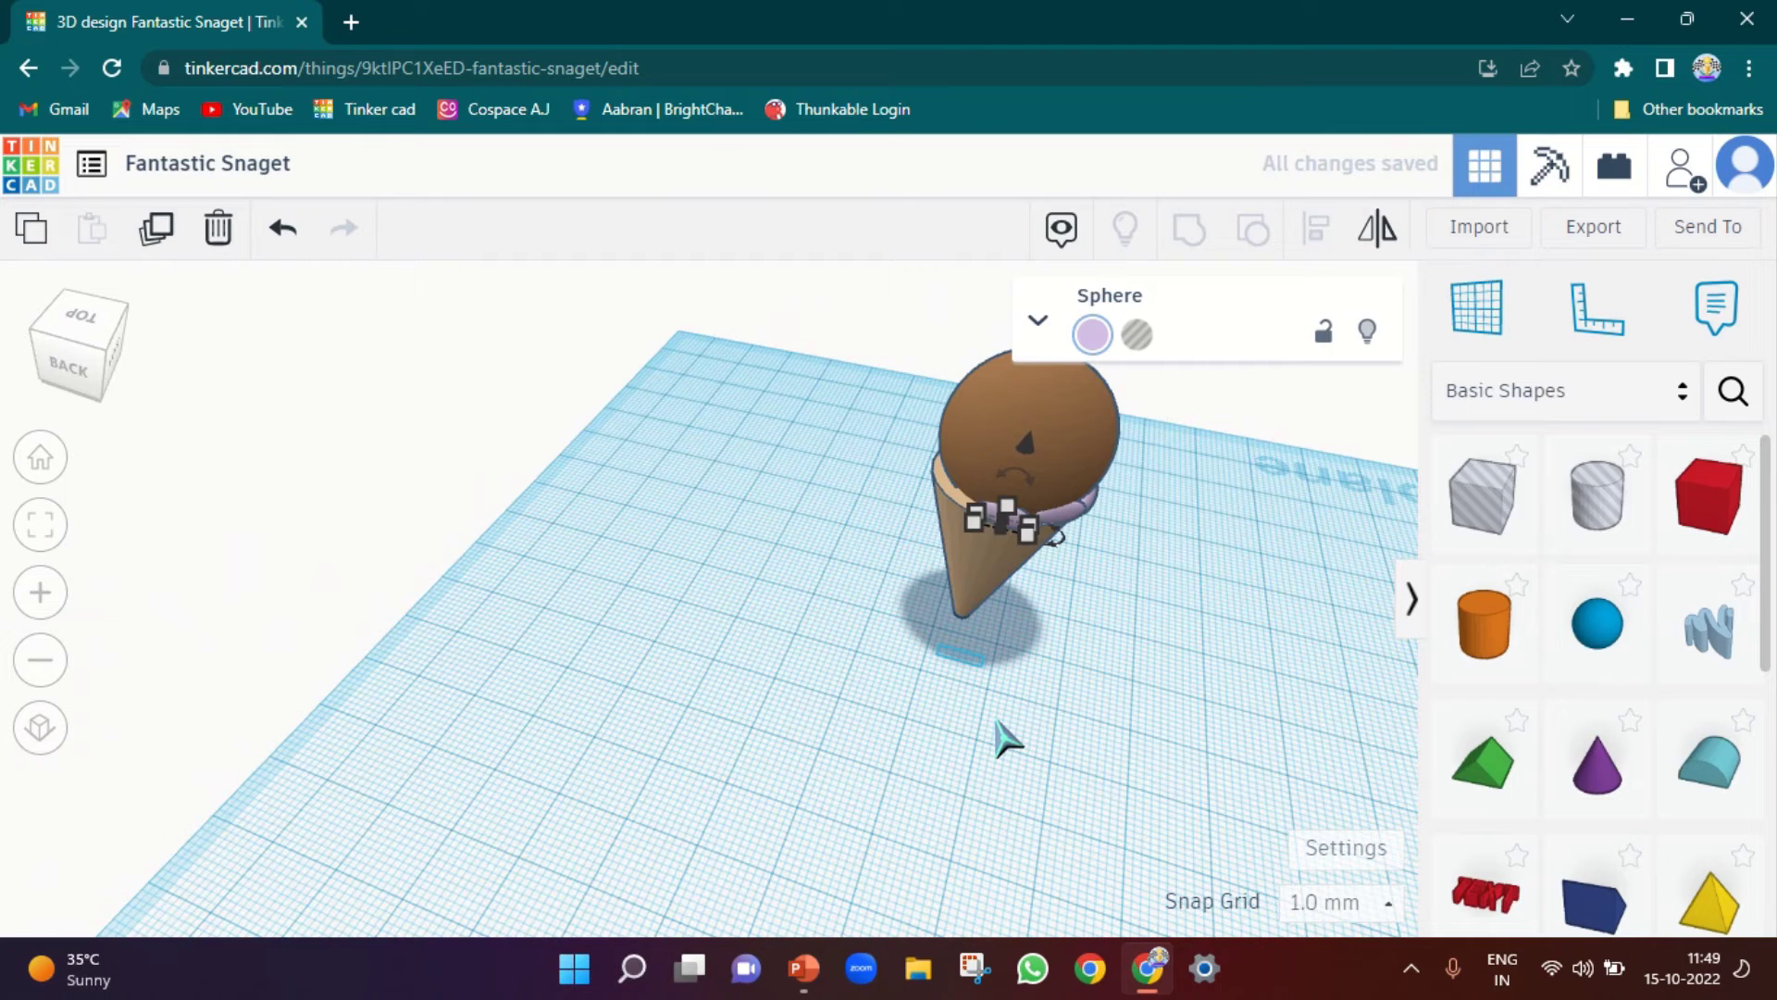
key(Right)
key(Right)
key(Down)
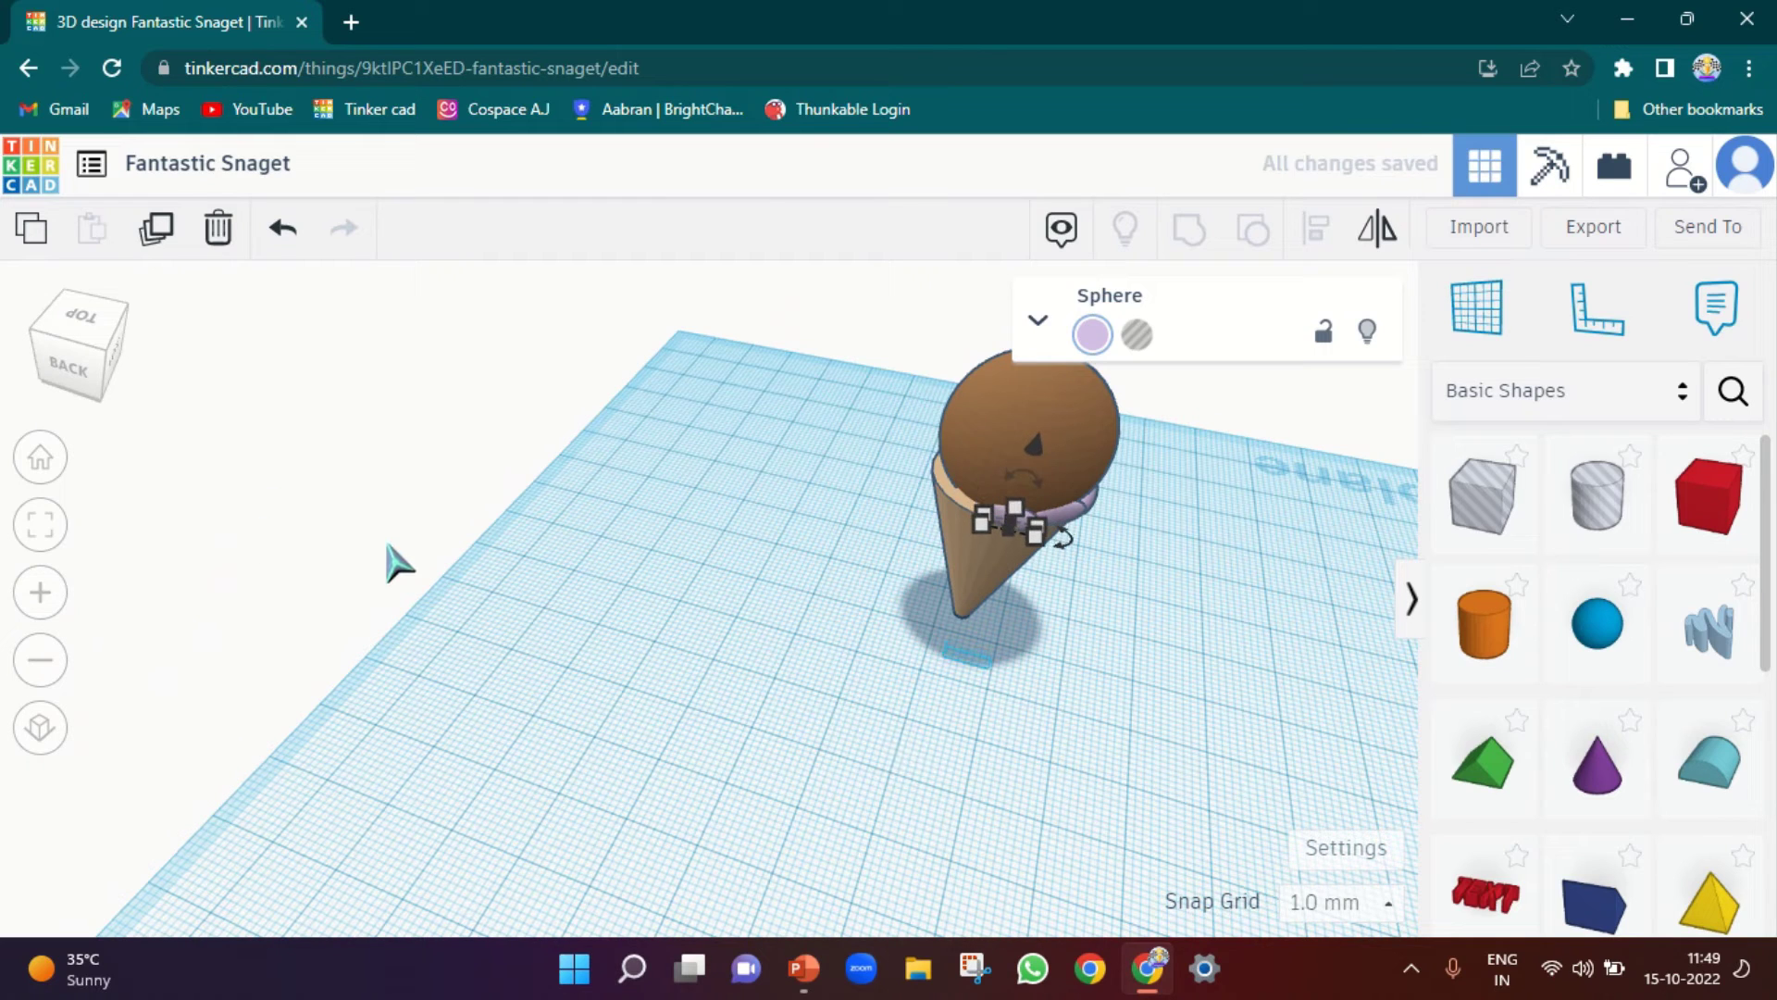
click(179, 243)
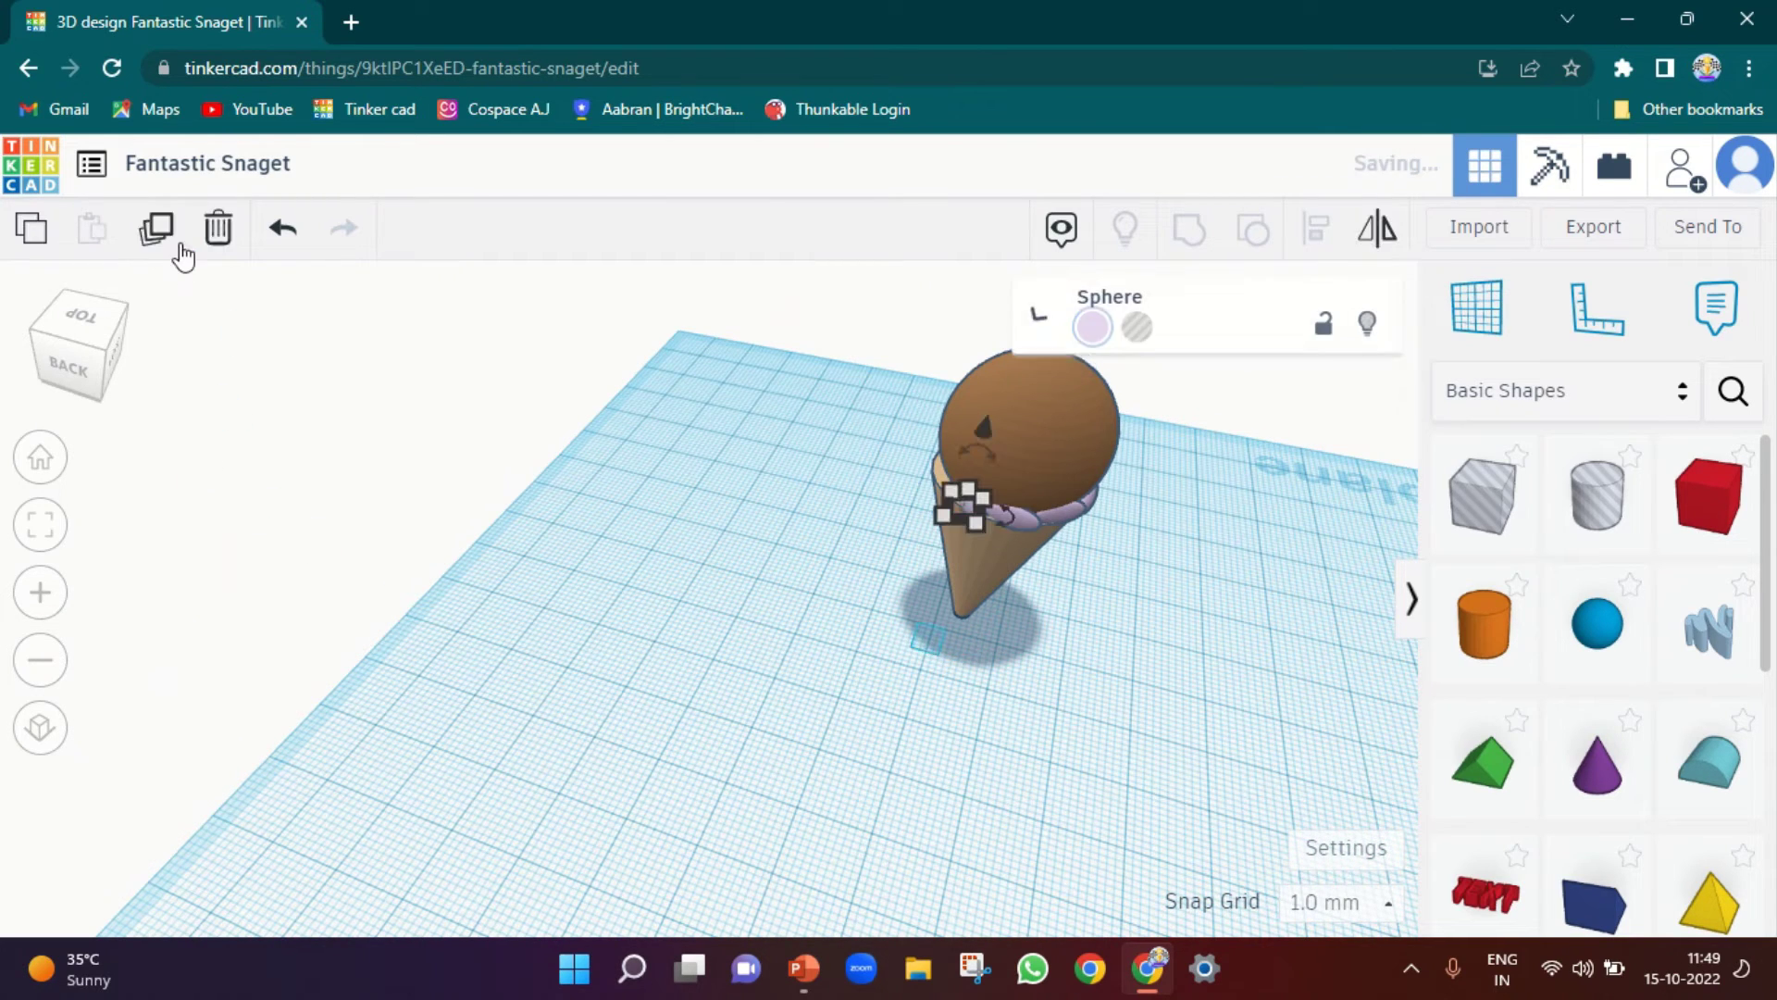
click(181, 245)
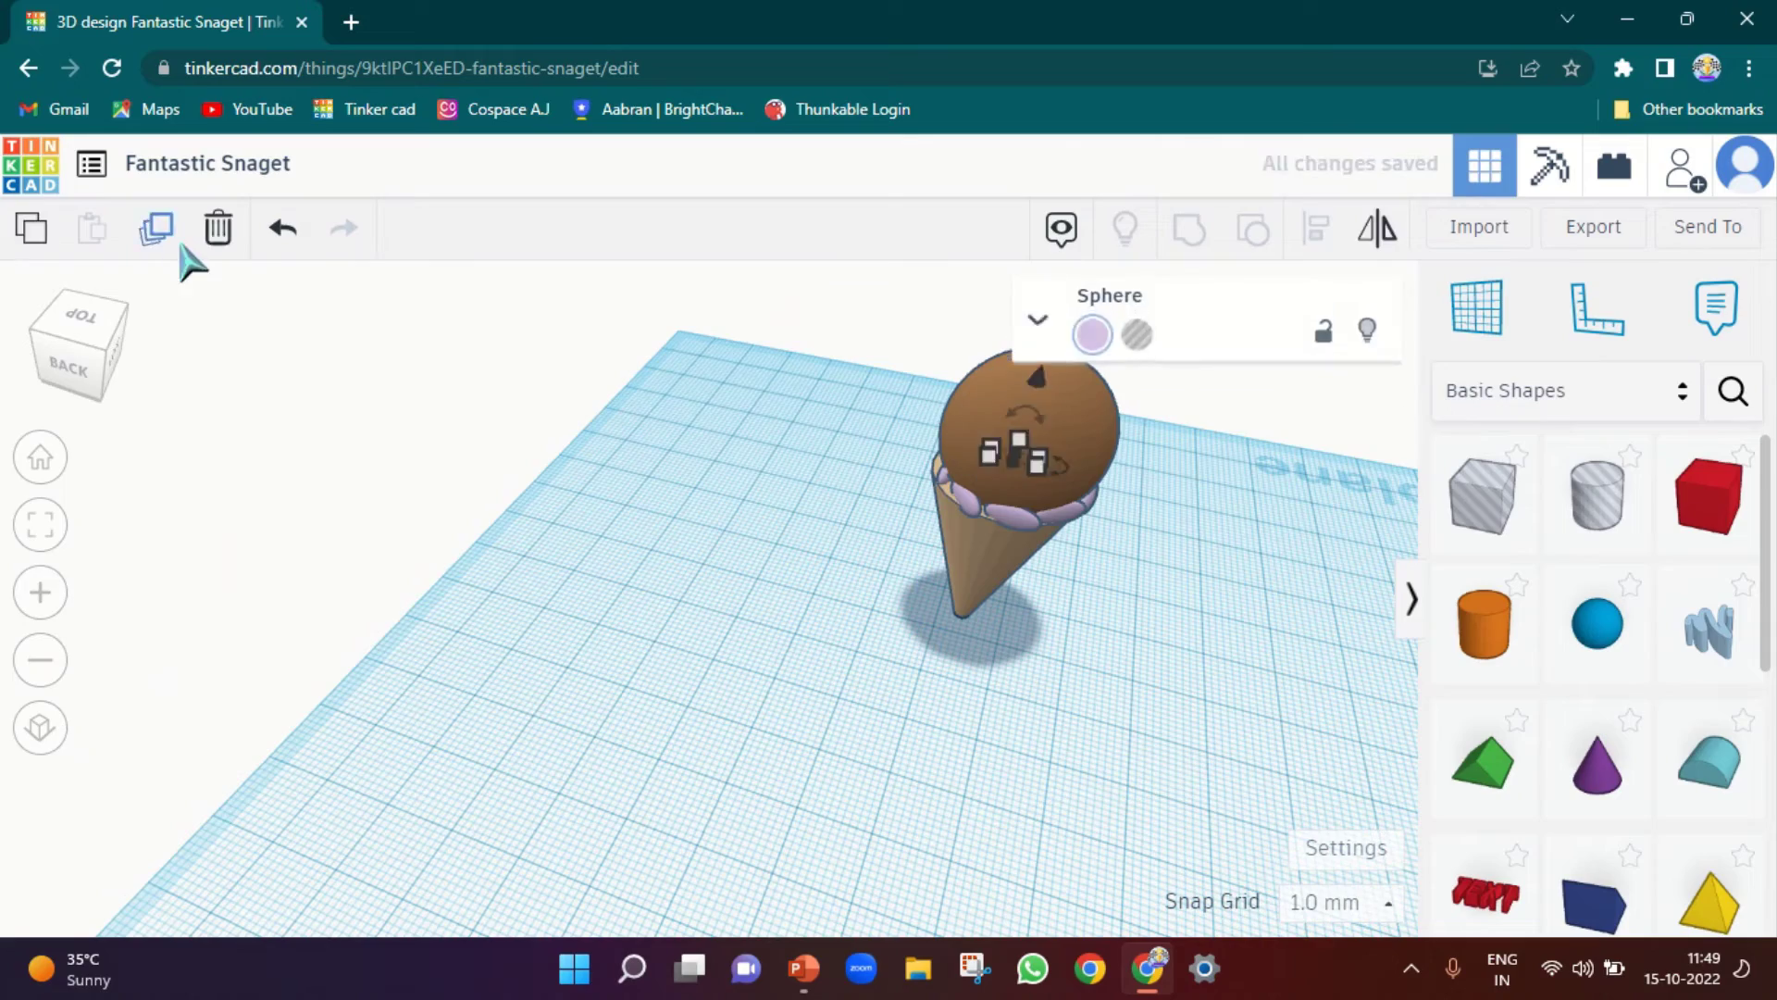
Inspect the row of light purple discs around the cone's rim from below and from the back
right_drag(916, 403, 731, 382)
scroll(726, 361, up, 6)
right_drag(448, 781, 232, 213)
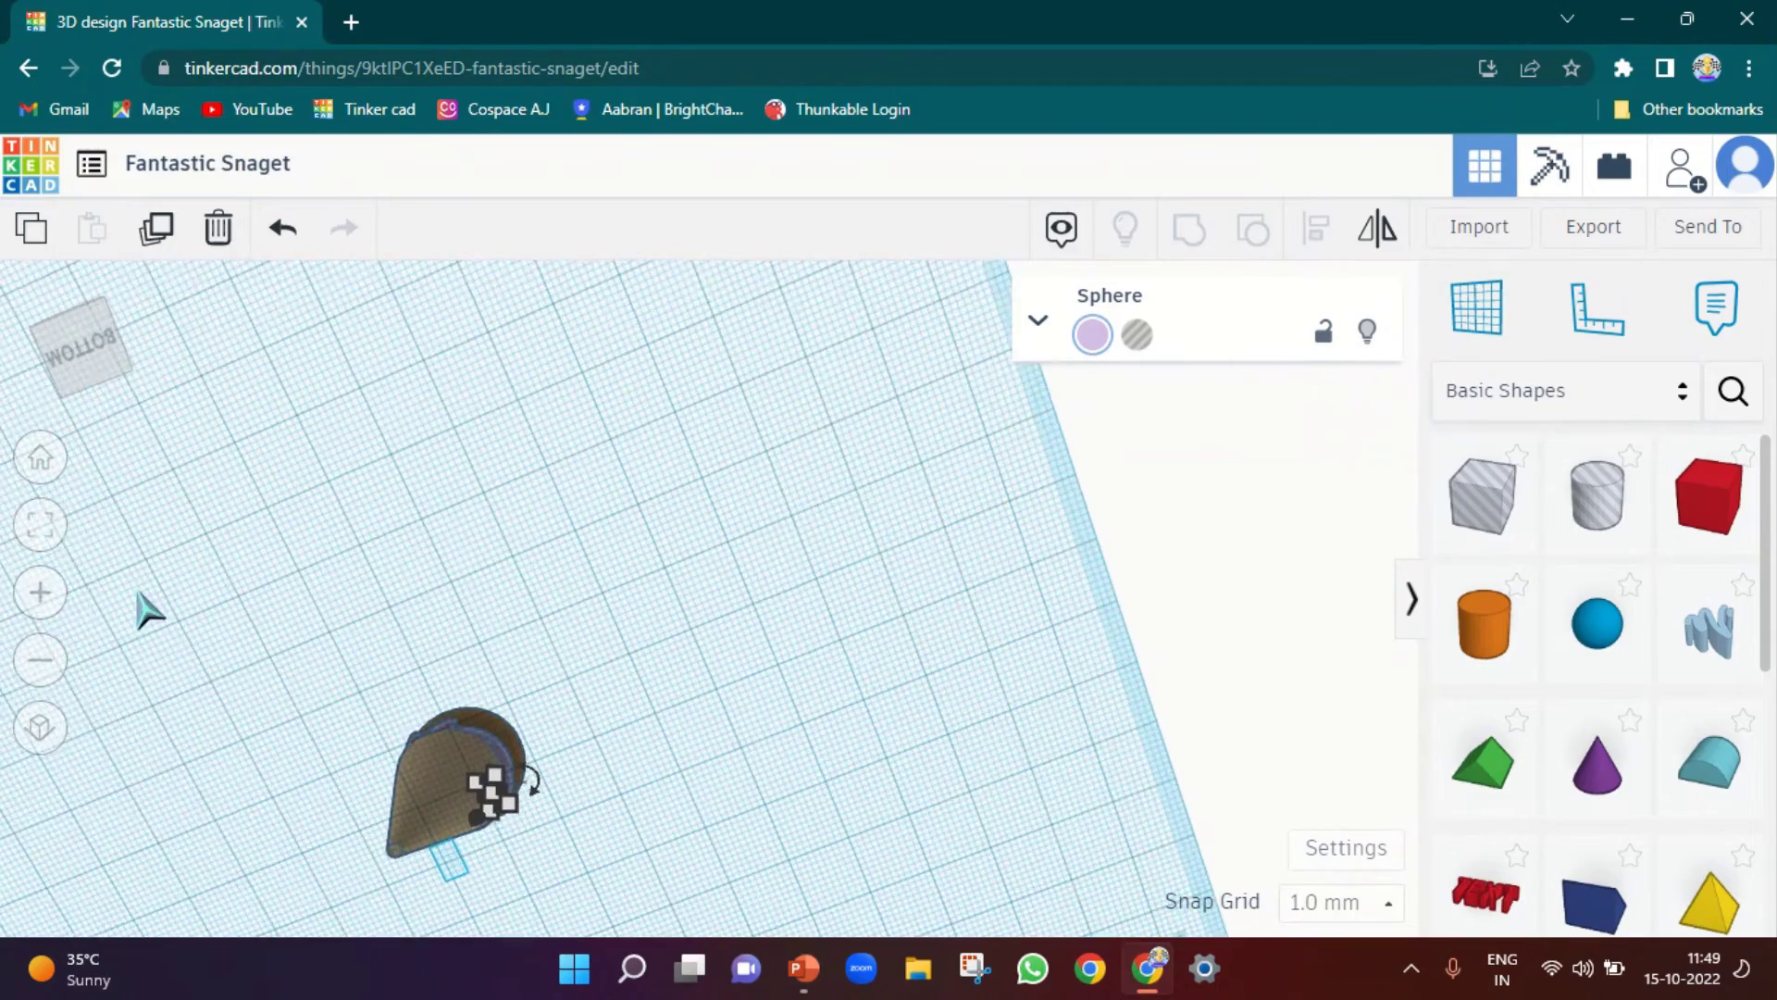
right_drag(148, 607, 42, 713)
right_drag(47, 582, 196, 550)
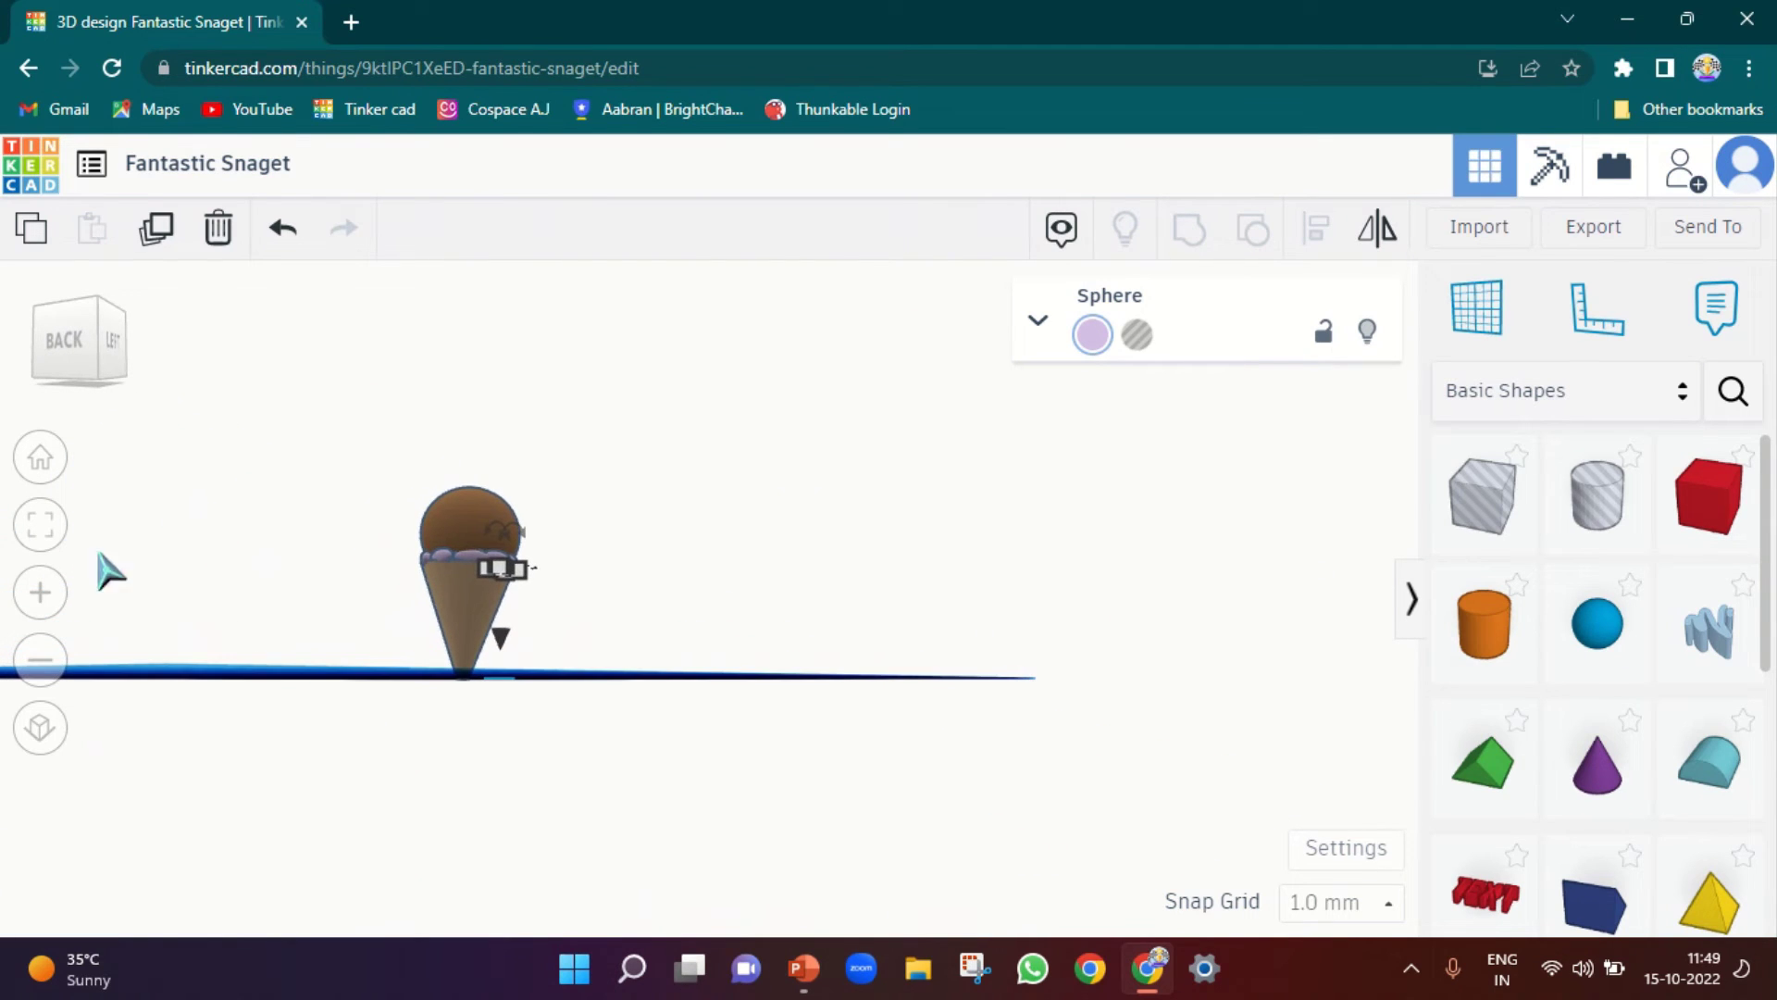
click(41, 585)
click(40, 587)
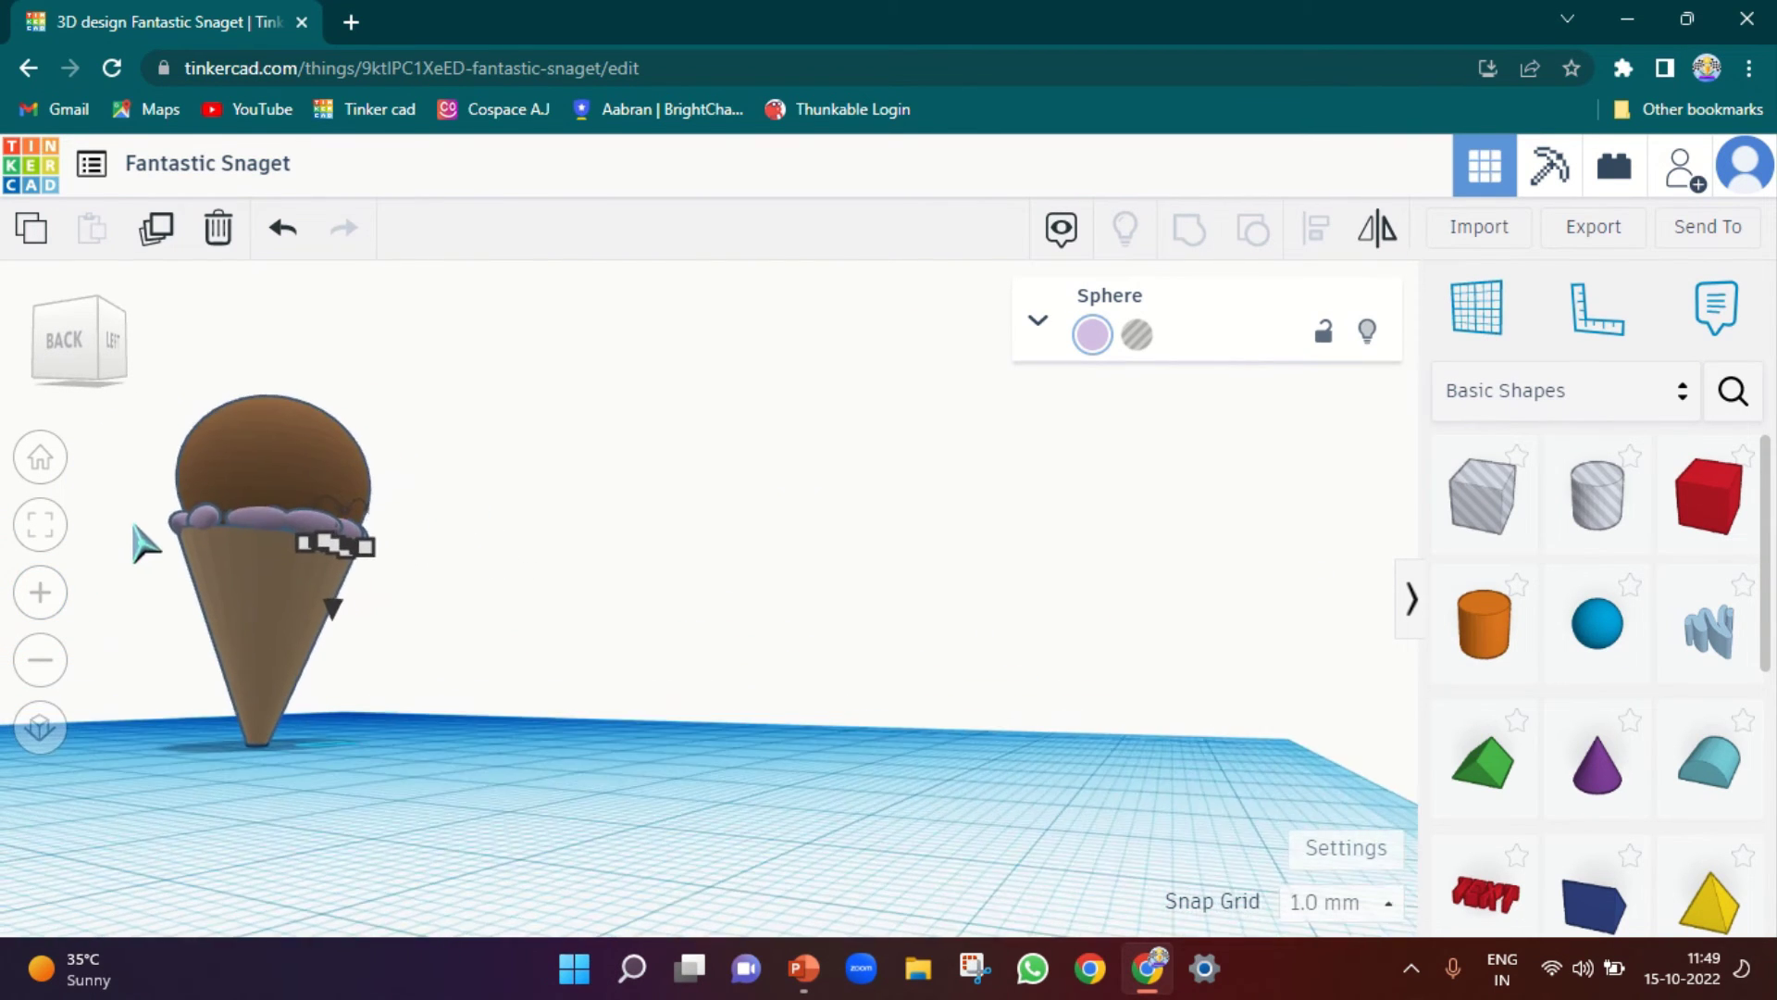
drag(132, 524, 243, 546)
right_drag(165, 562, 182, 565)
scroll(623, 568, up, 2)
click(817, 468)
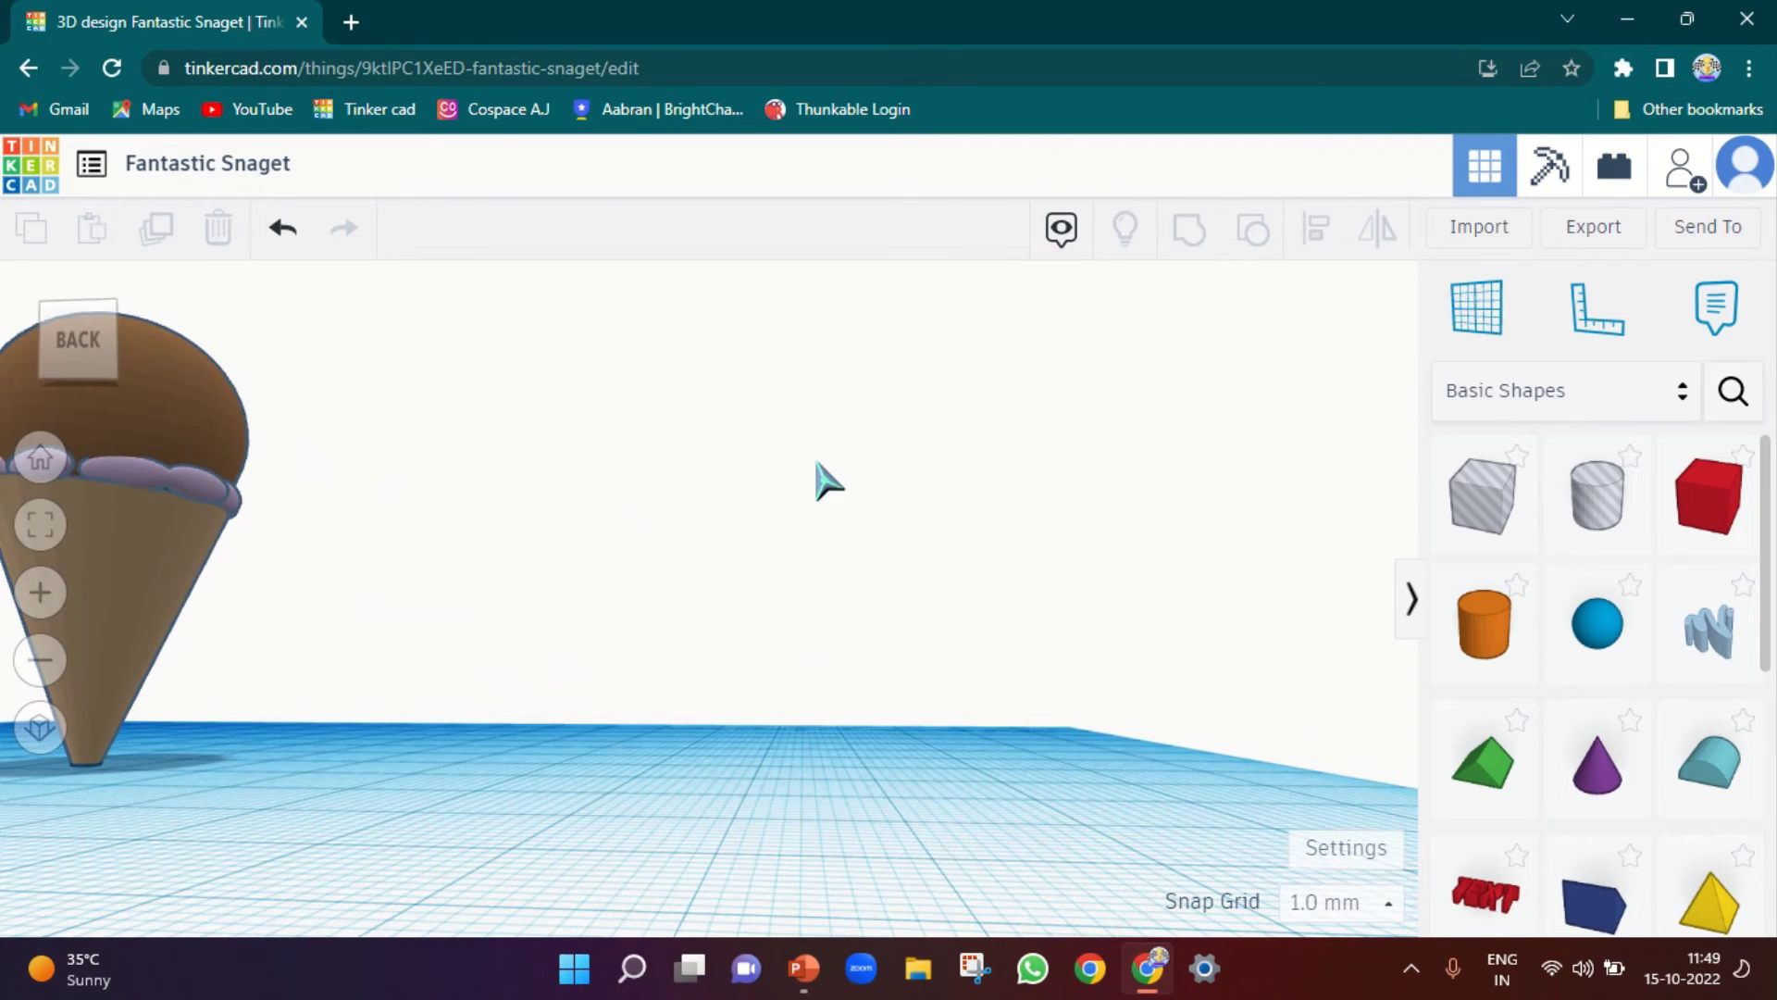
Rotate the misaligned disc between its two neighbours on the back of the rim by 23° about its vertical axis
scroll(816, 465, down, 5)
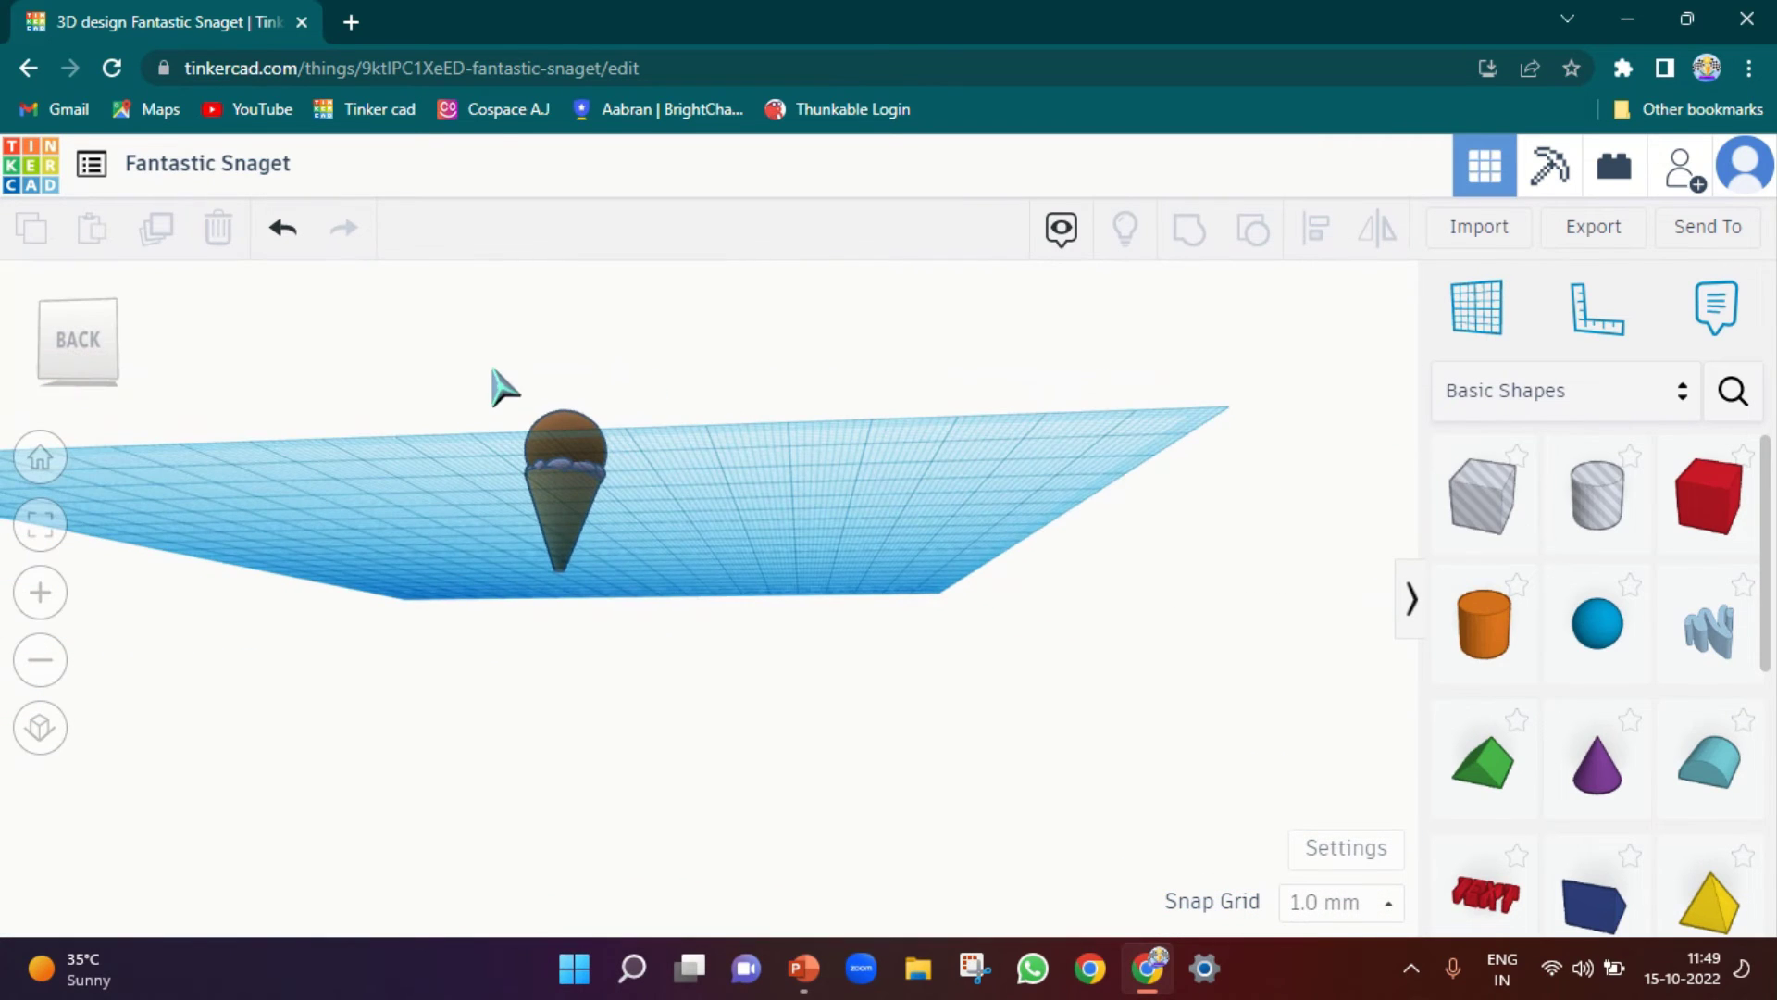
right_drag(242, 479, 532, 474)
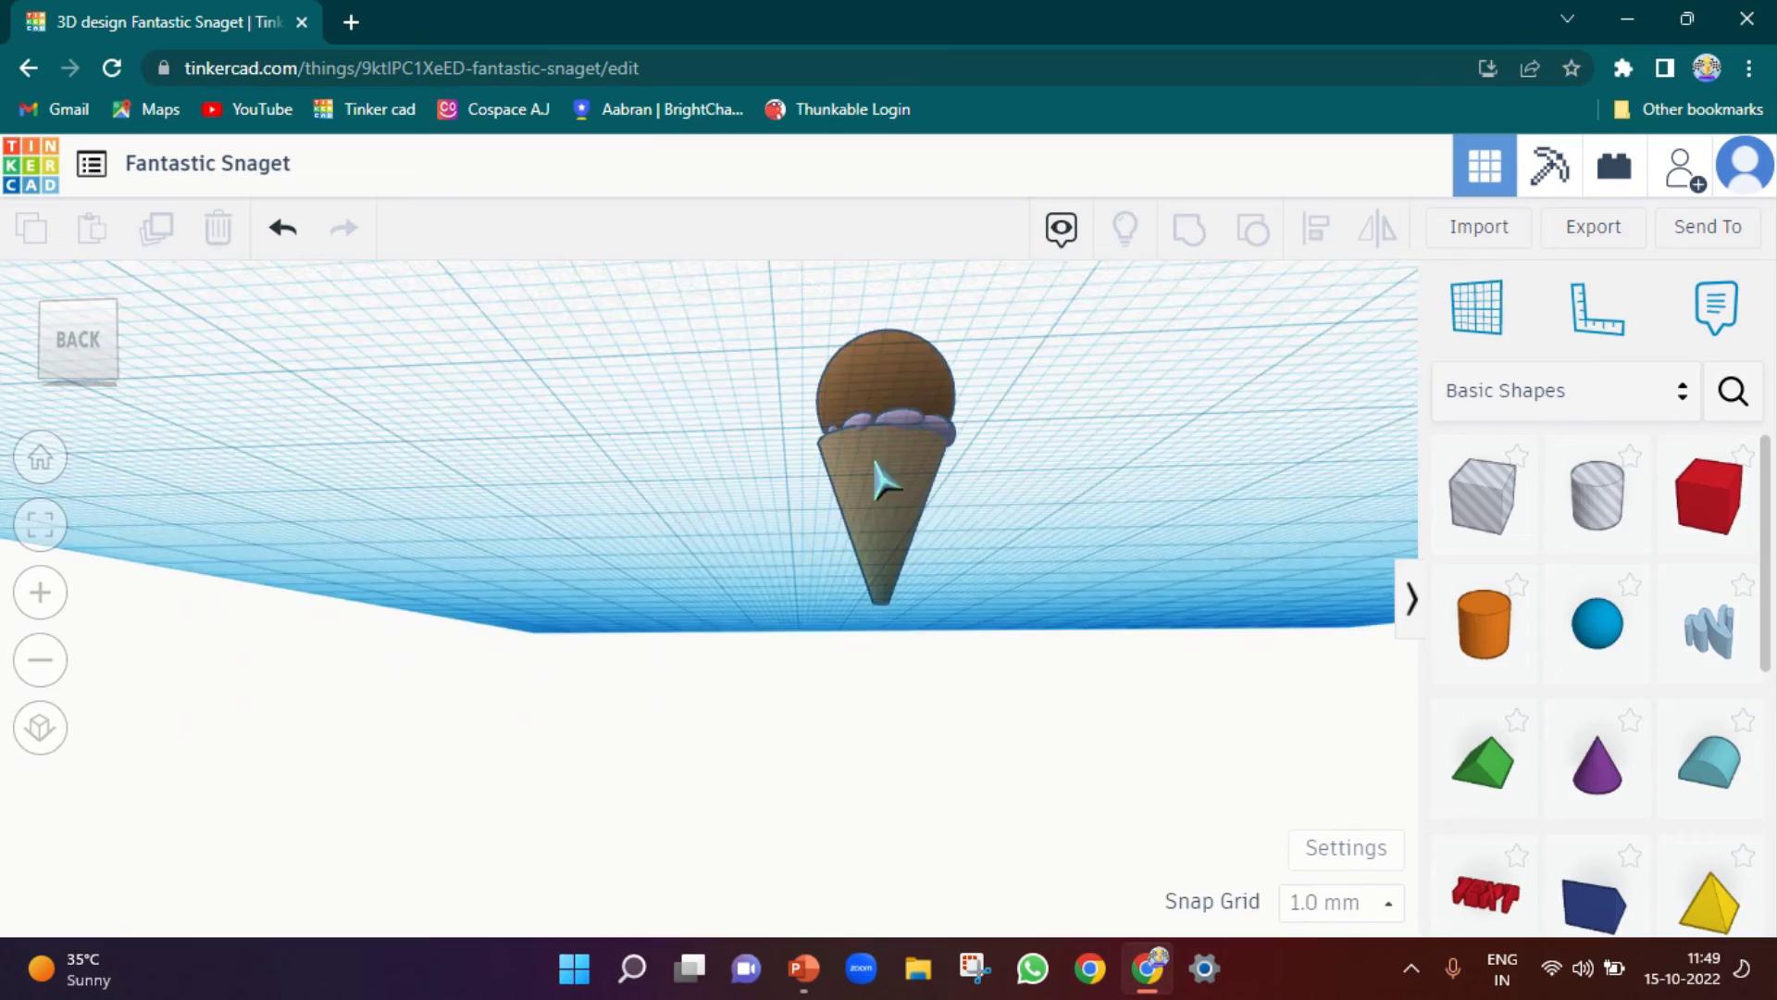
right_drag(877, 480, 865, 571)
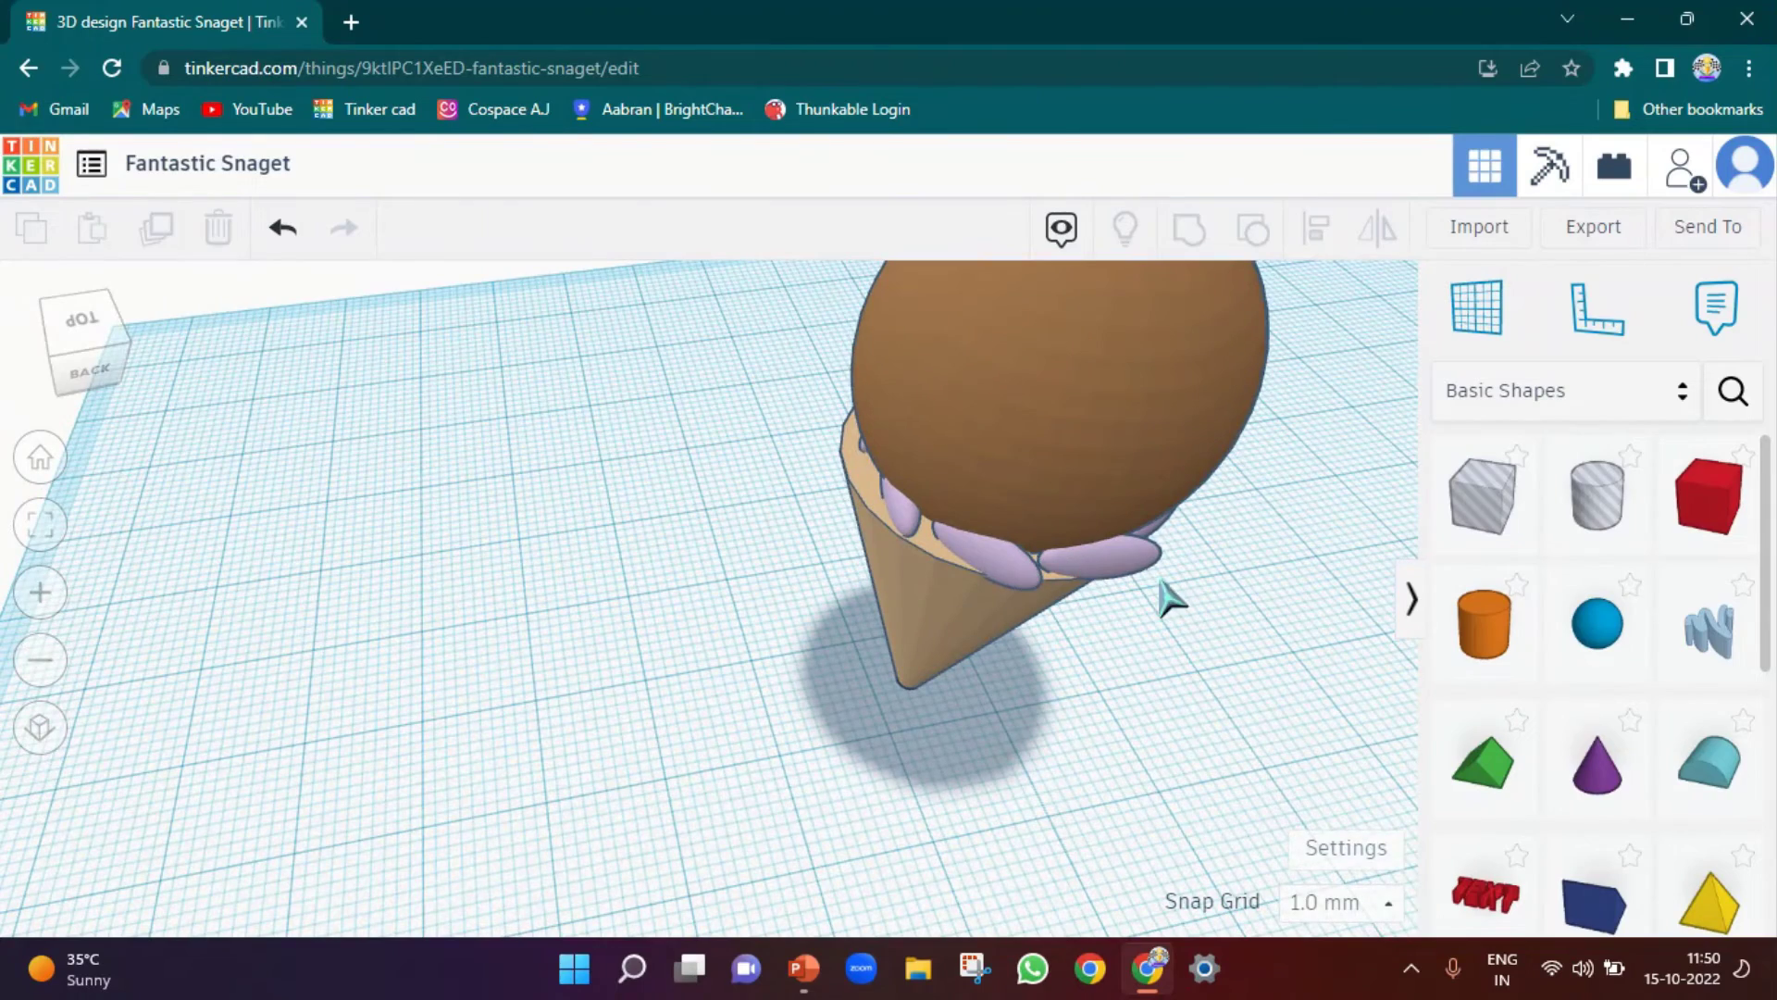
right_drag(1168, 600, 840, 683)
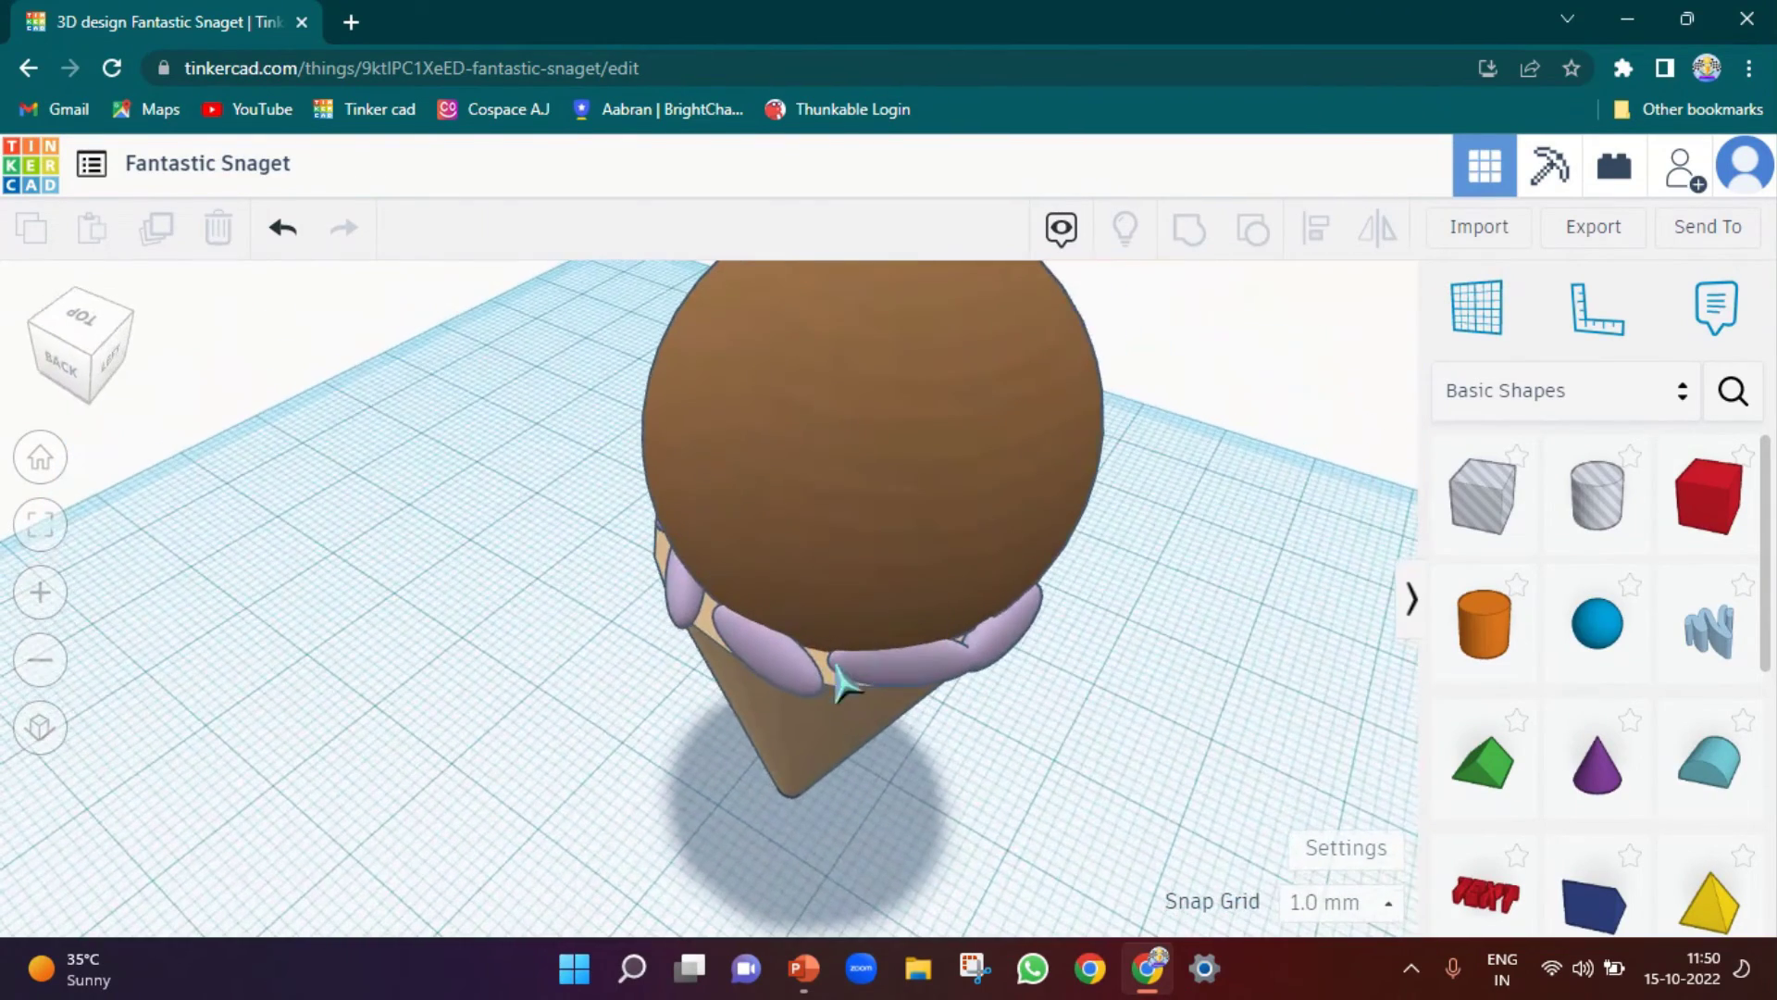
click(787, 666)
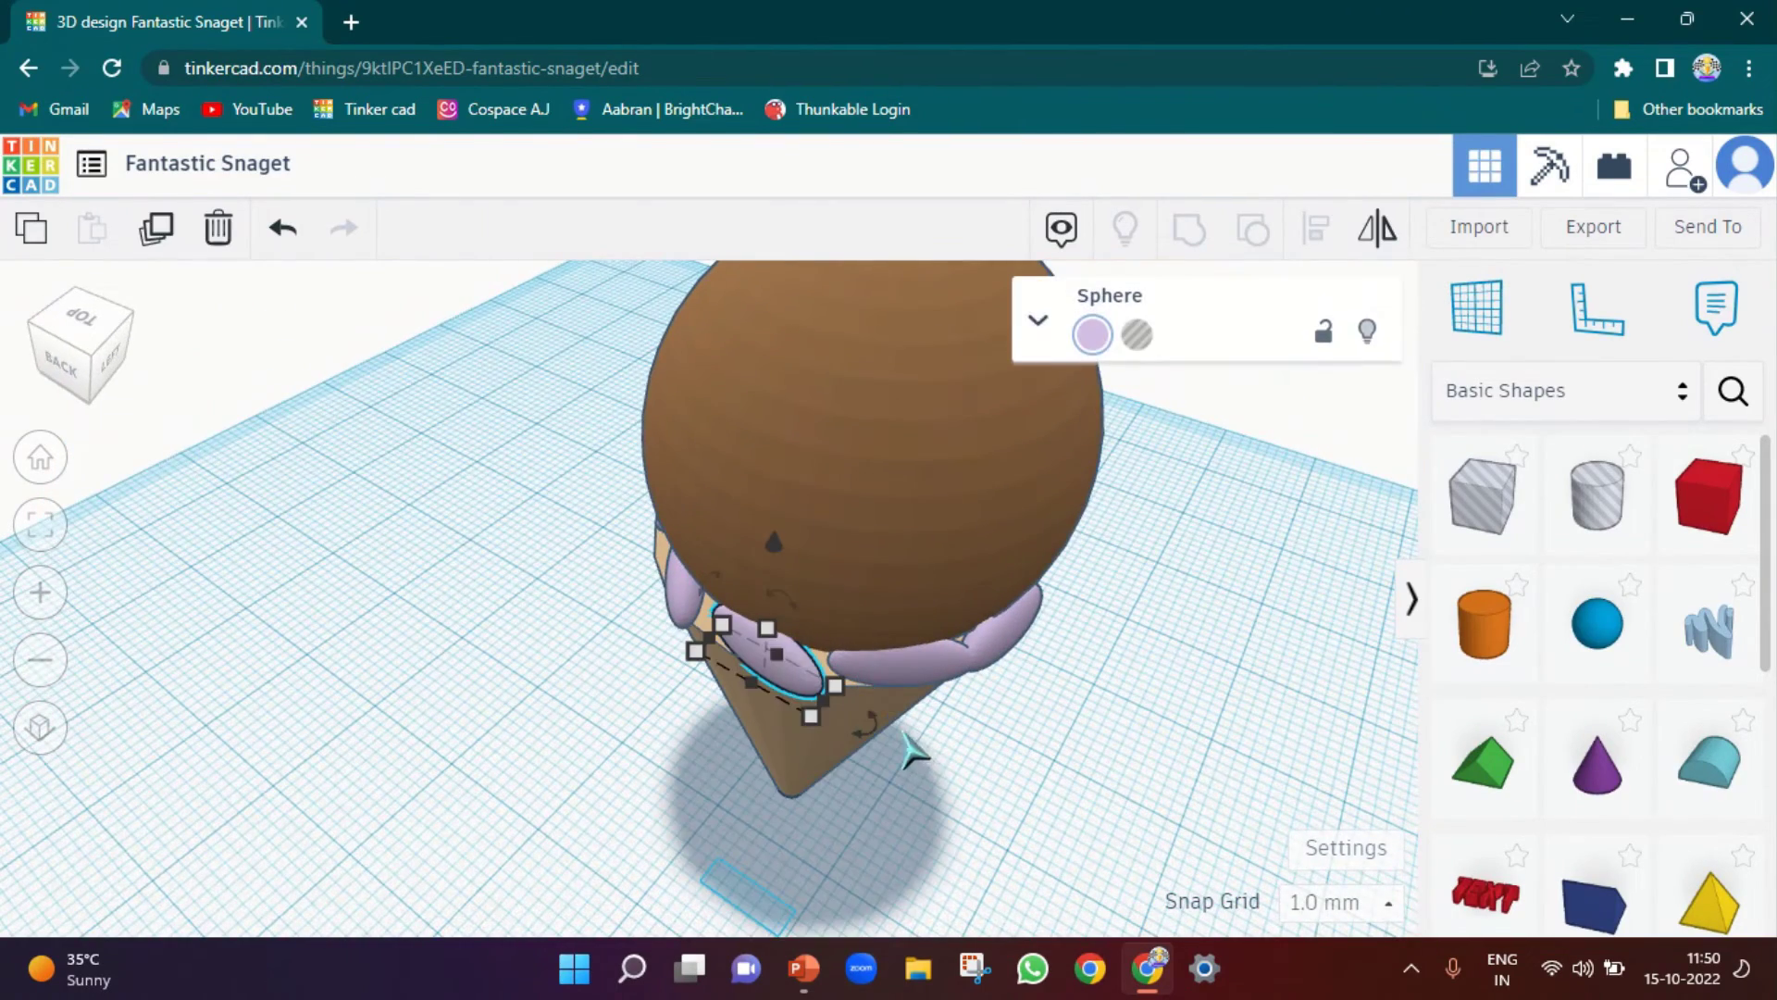
drag(868, 739, 917, 719)
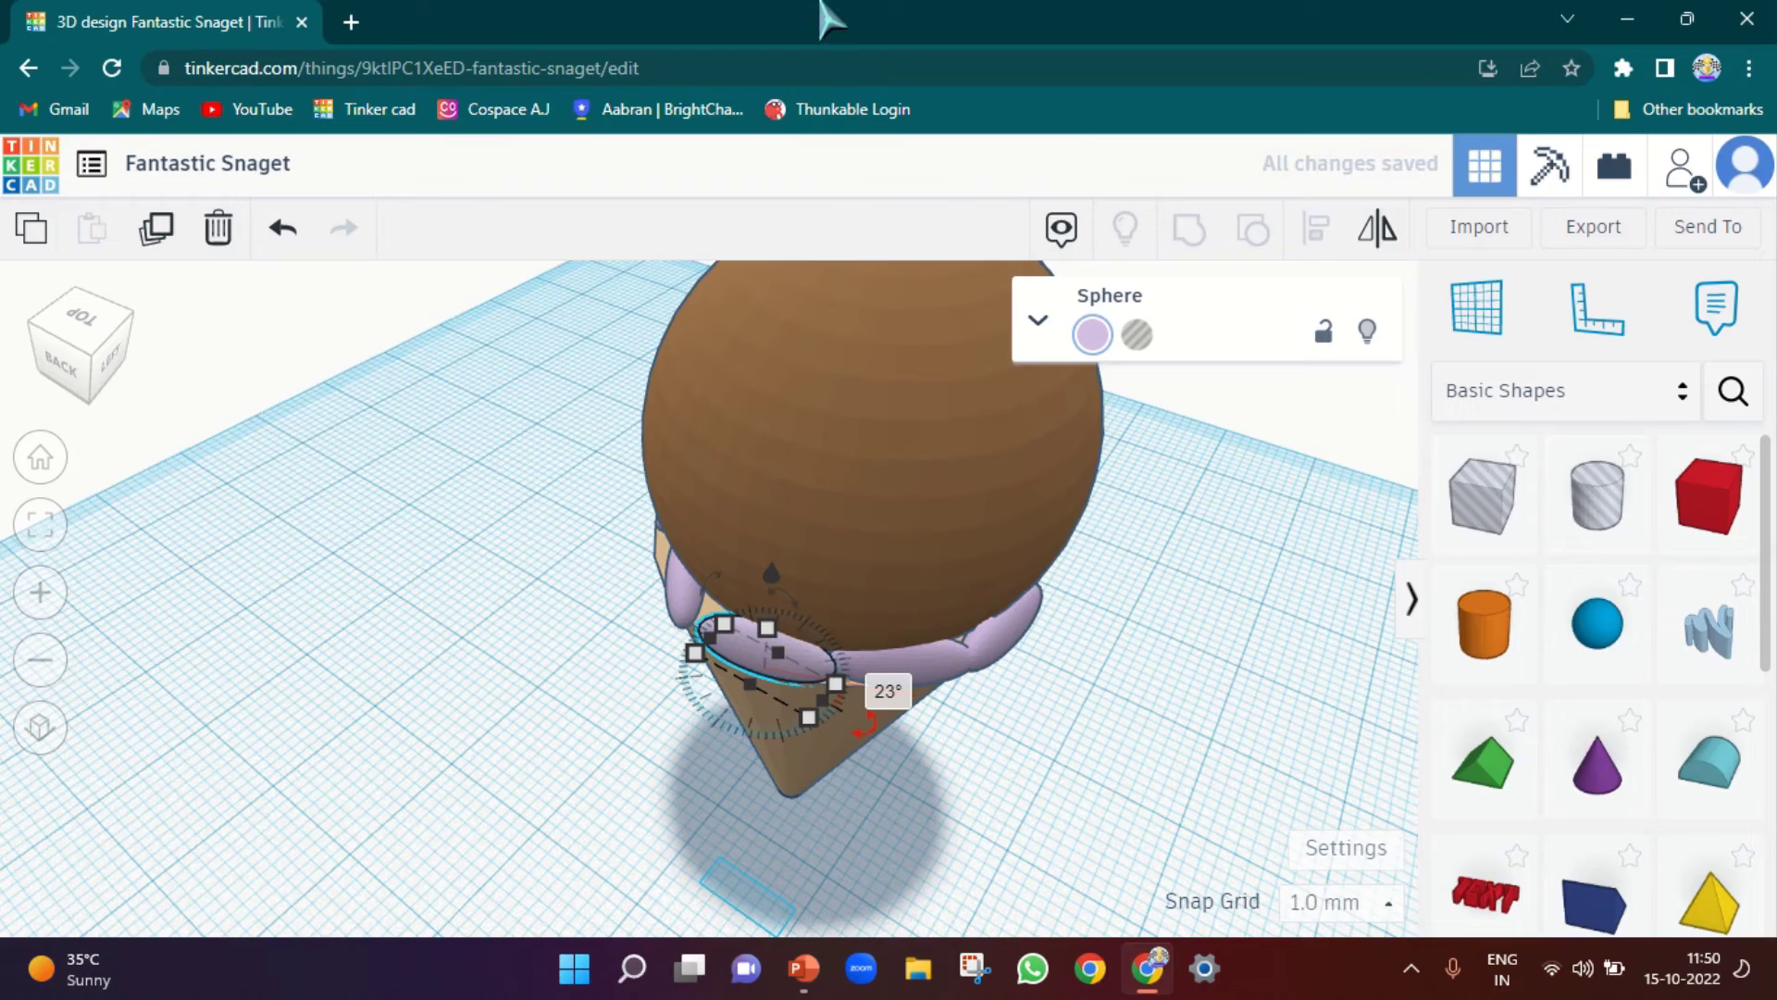
click(711, 51)
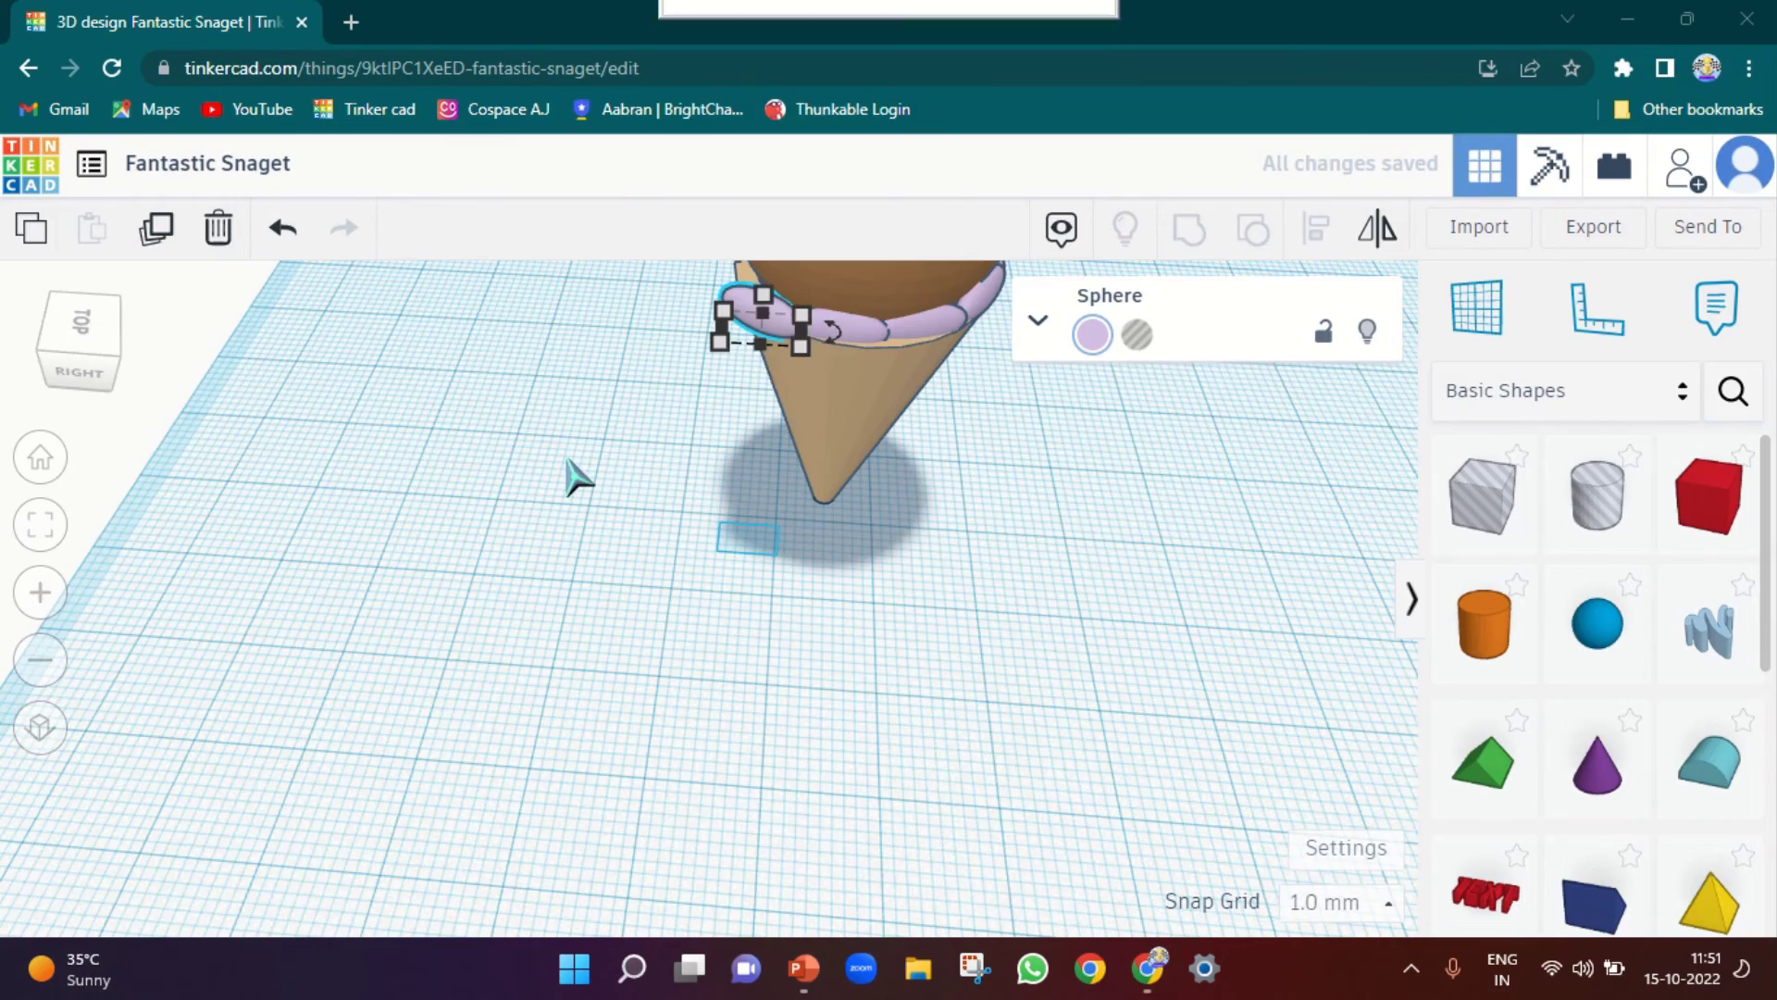
right_drag(578, 477, 749, 384)
drag(700, 342, 711, 345)
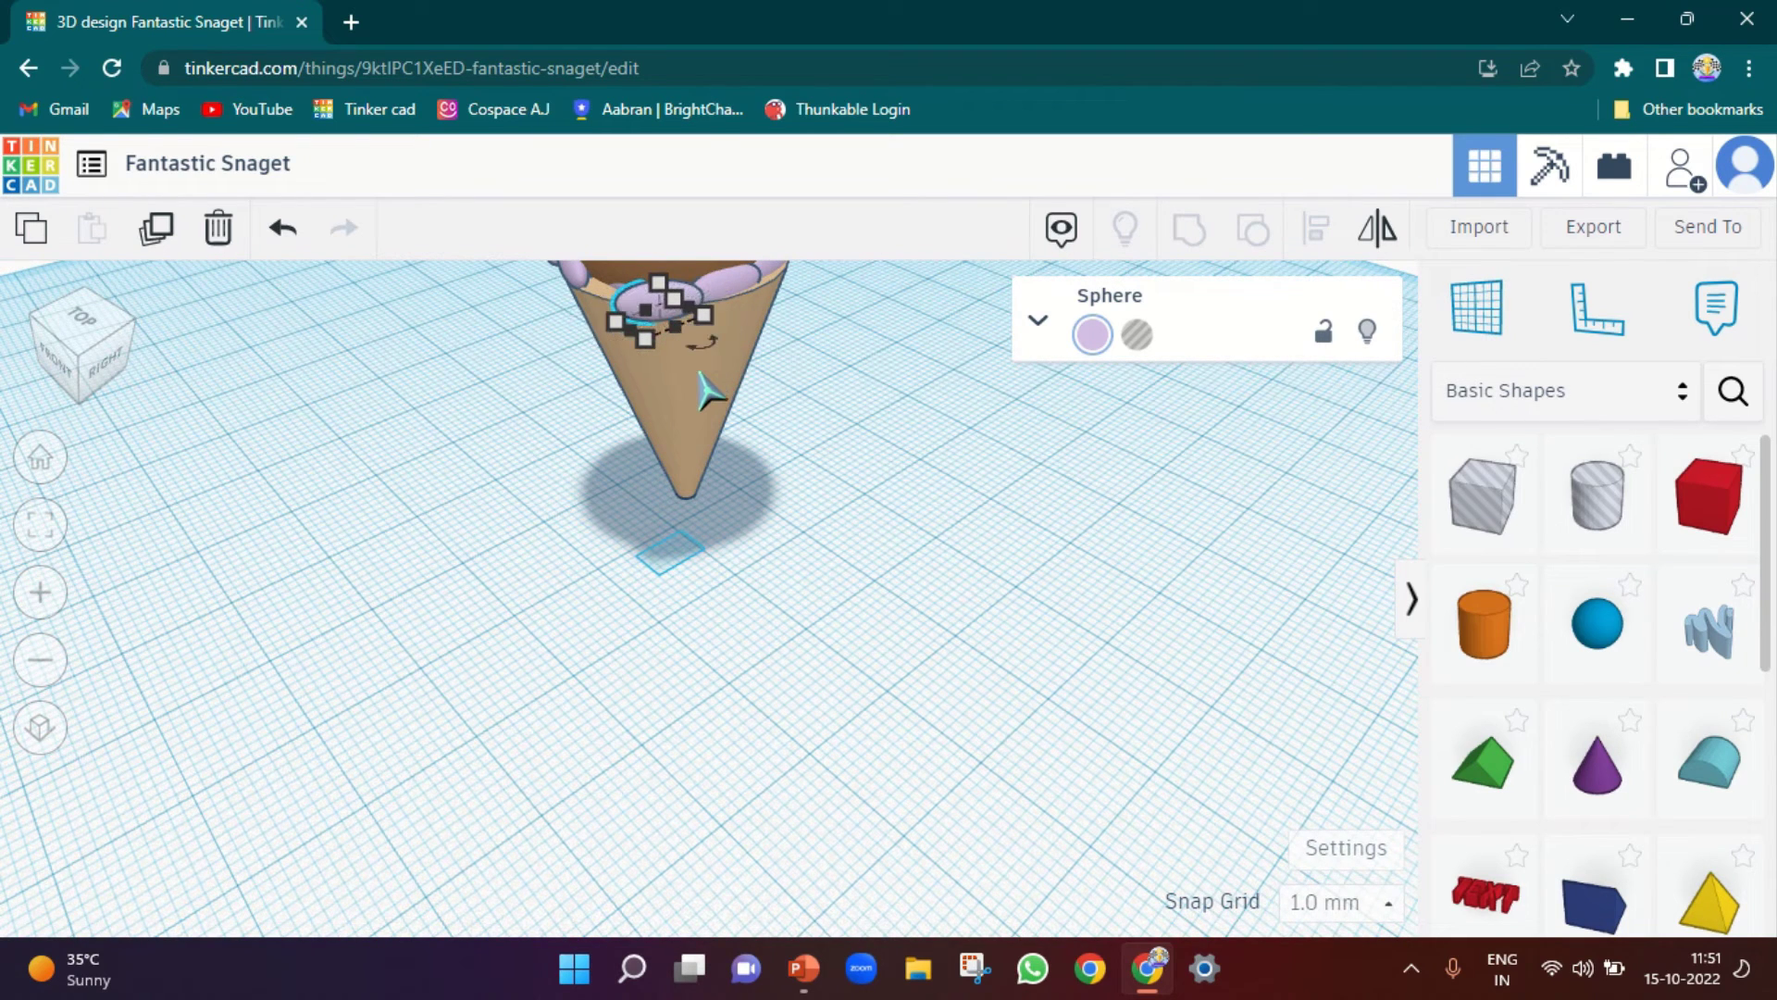
key(Delete)
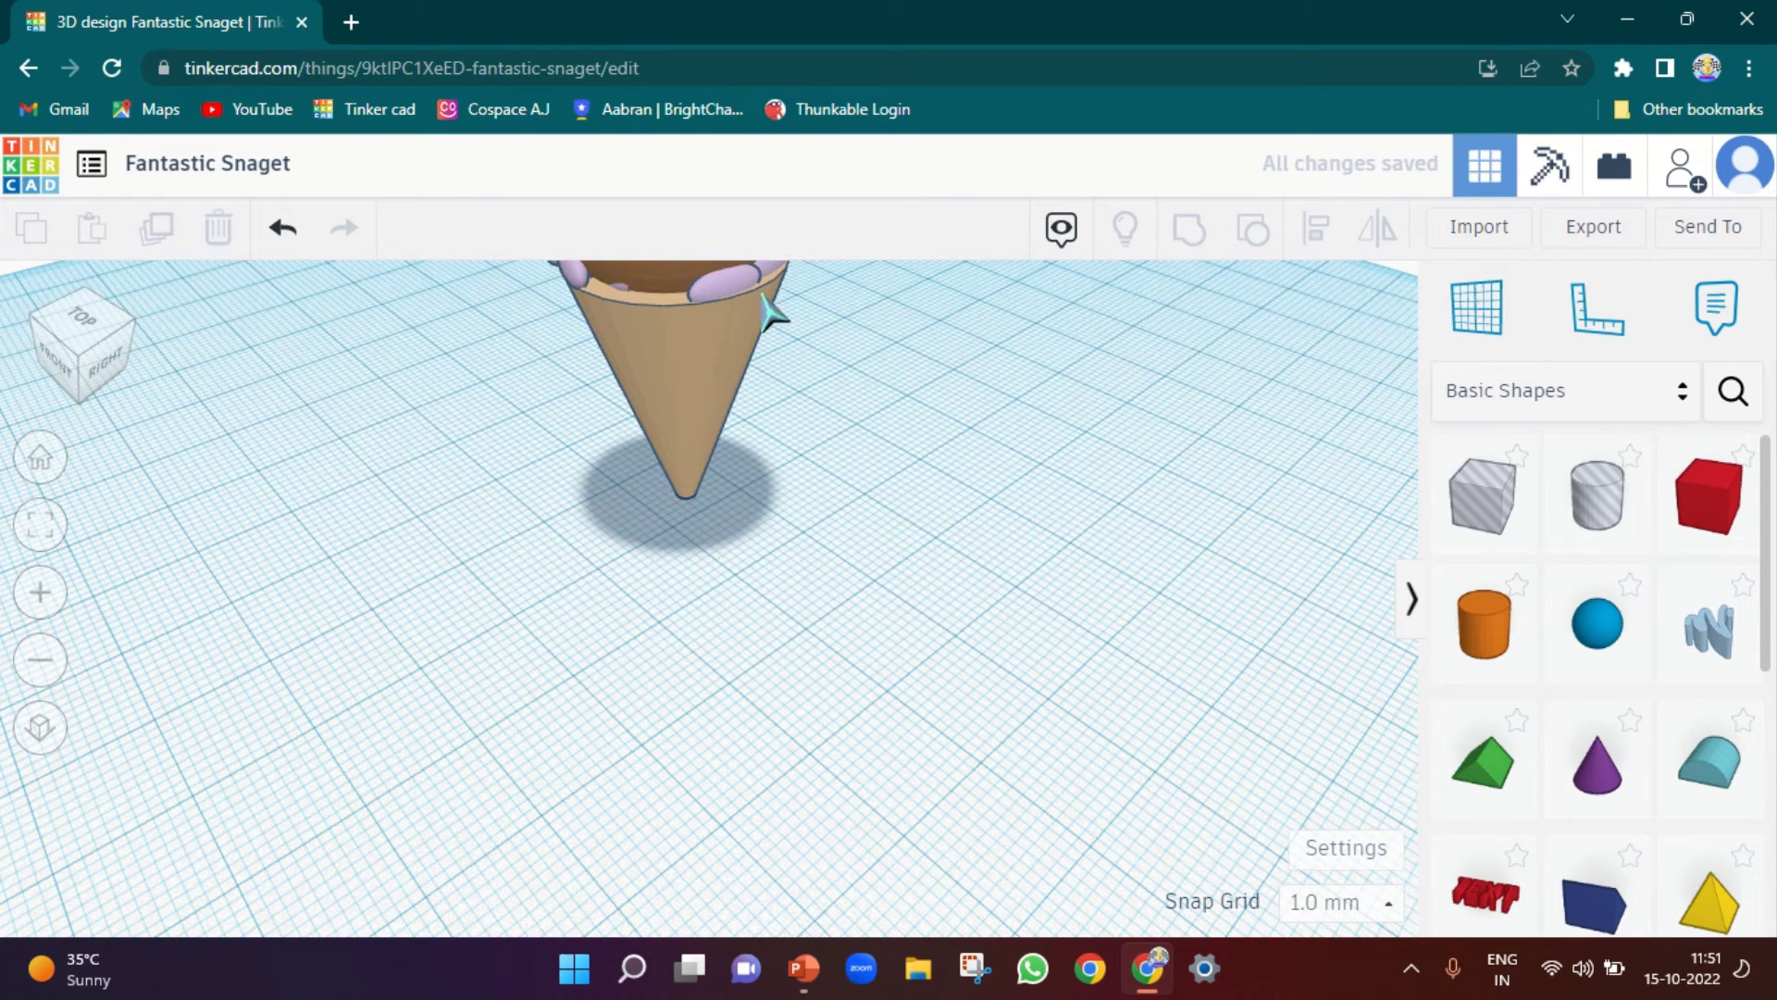
click(292, 242)
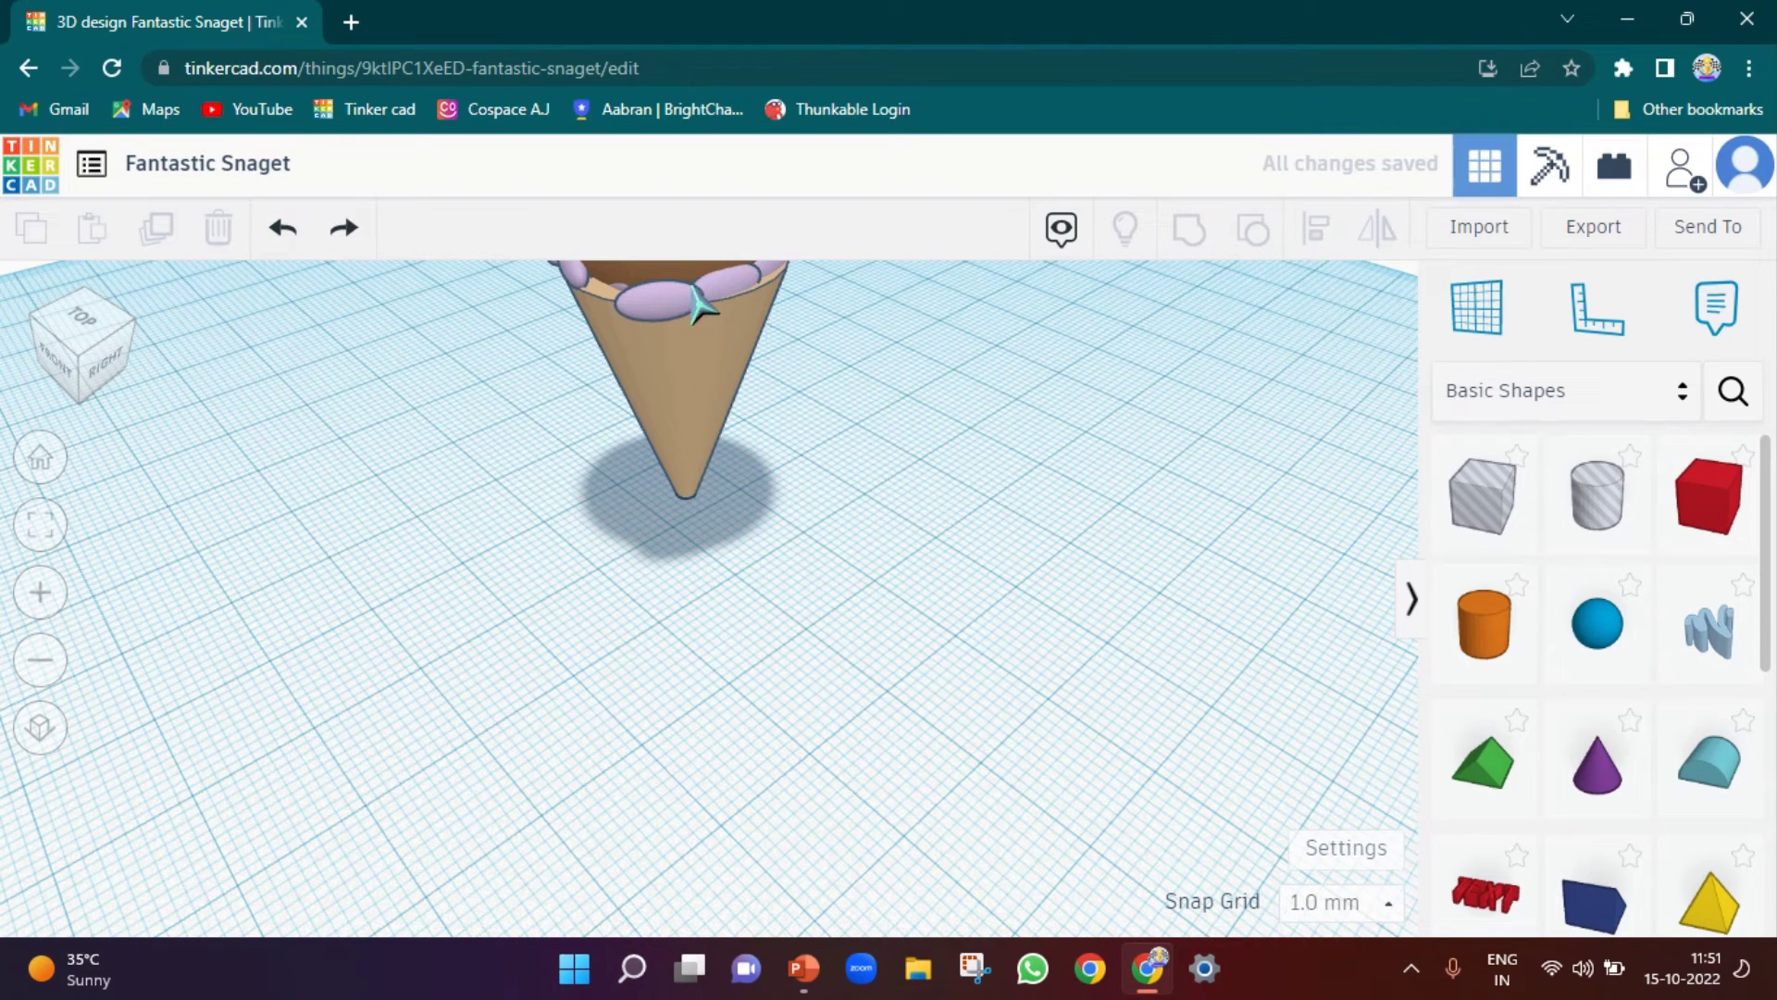
click(663, 320)
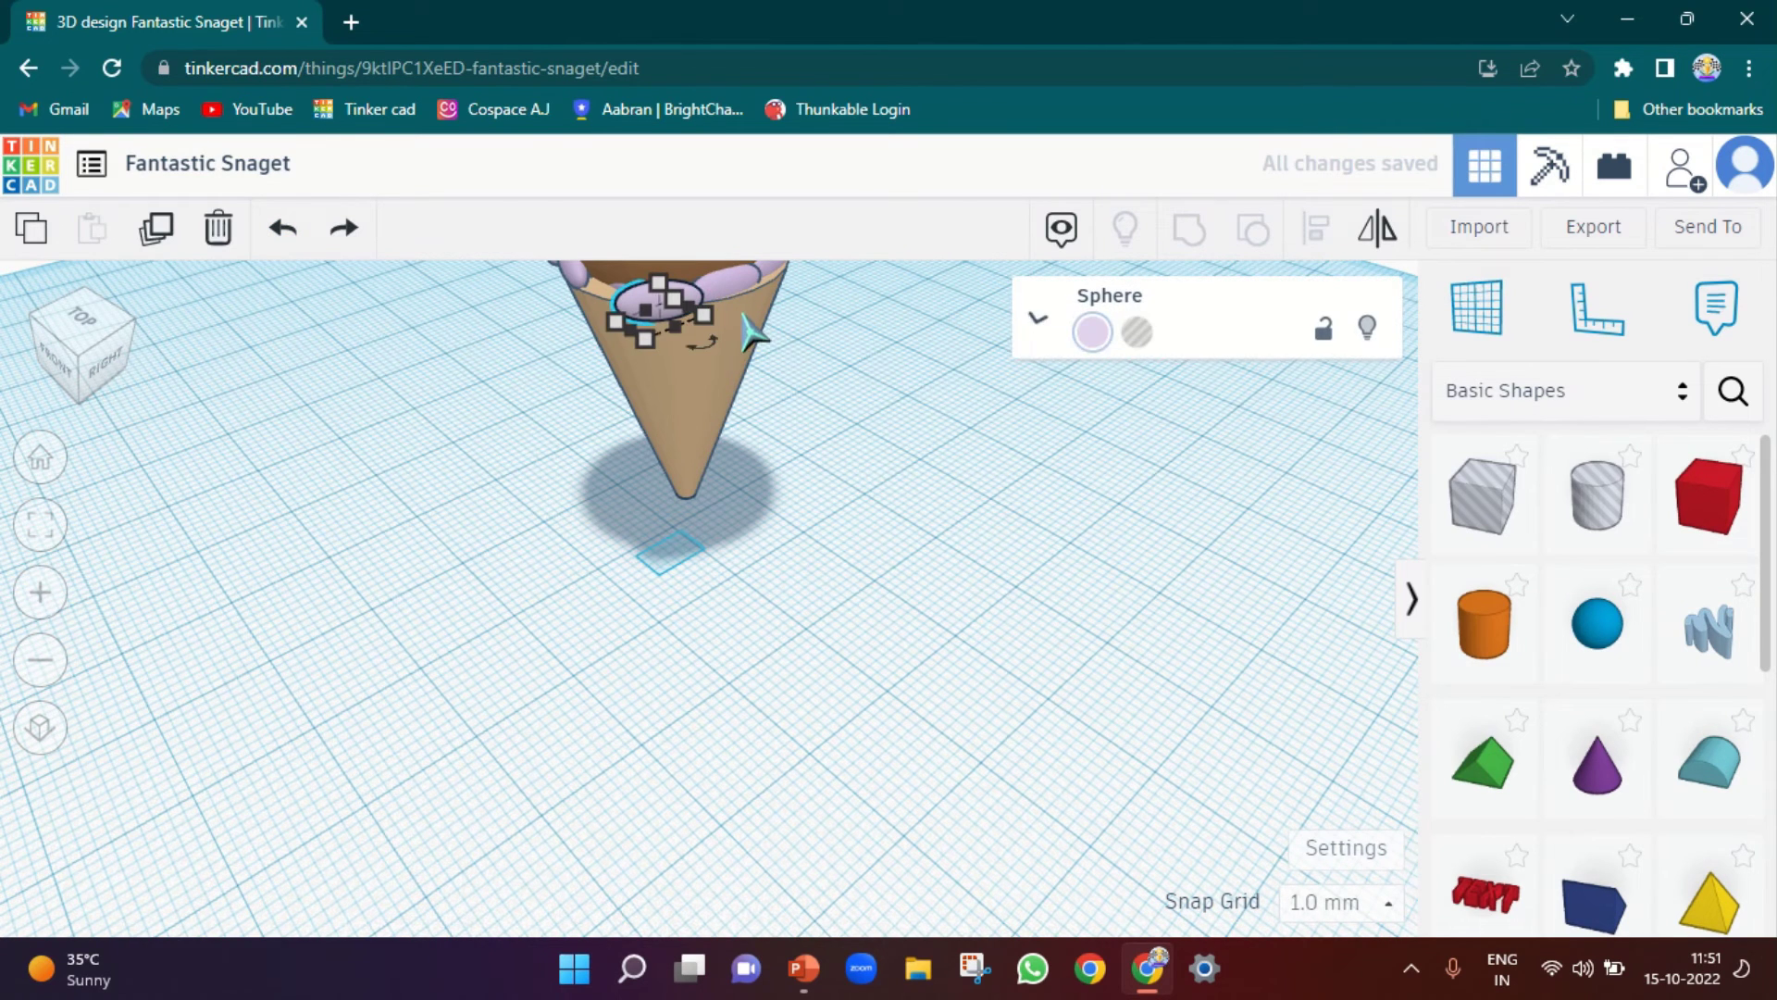
click(663, 377)
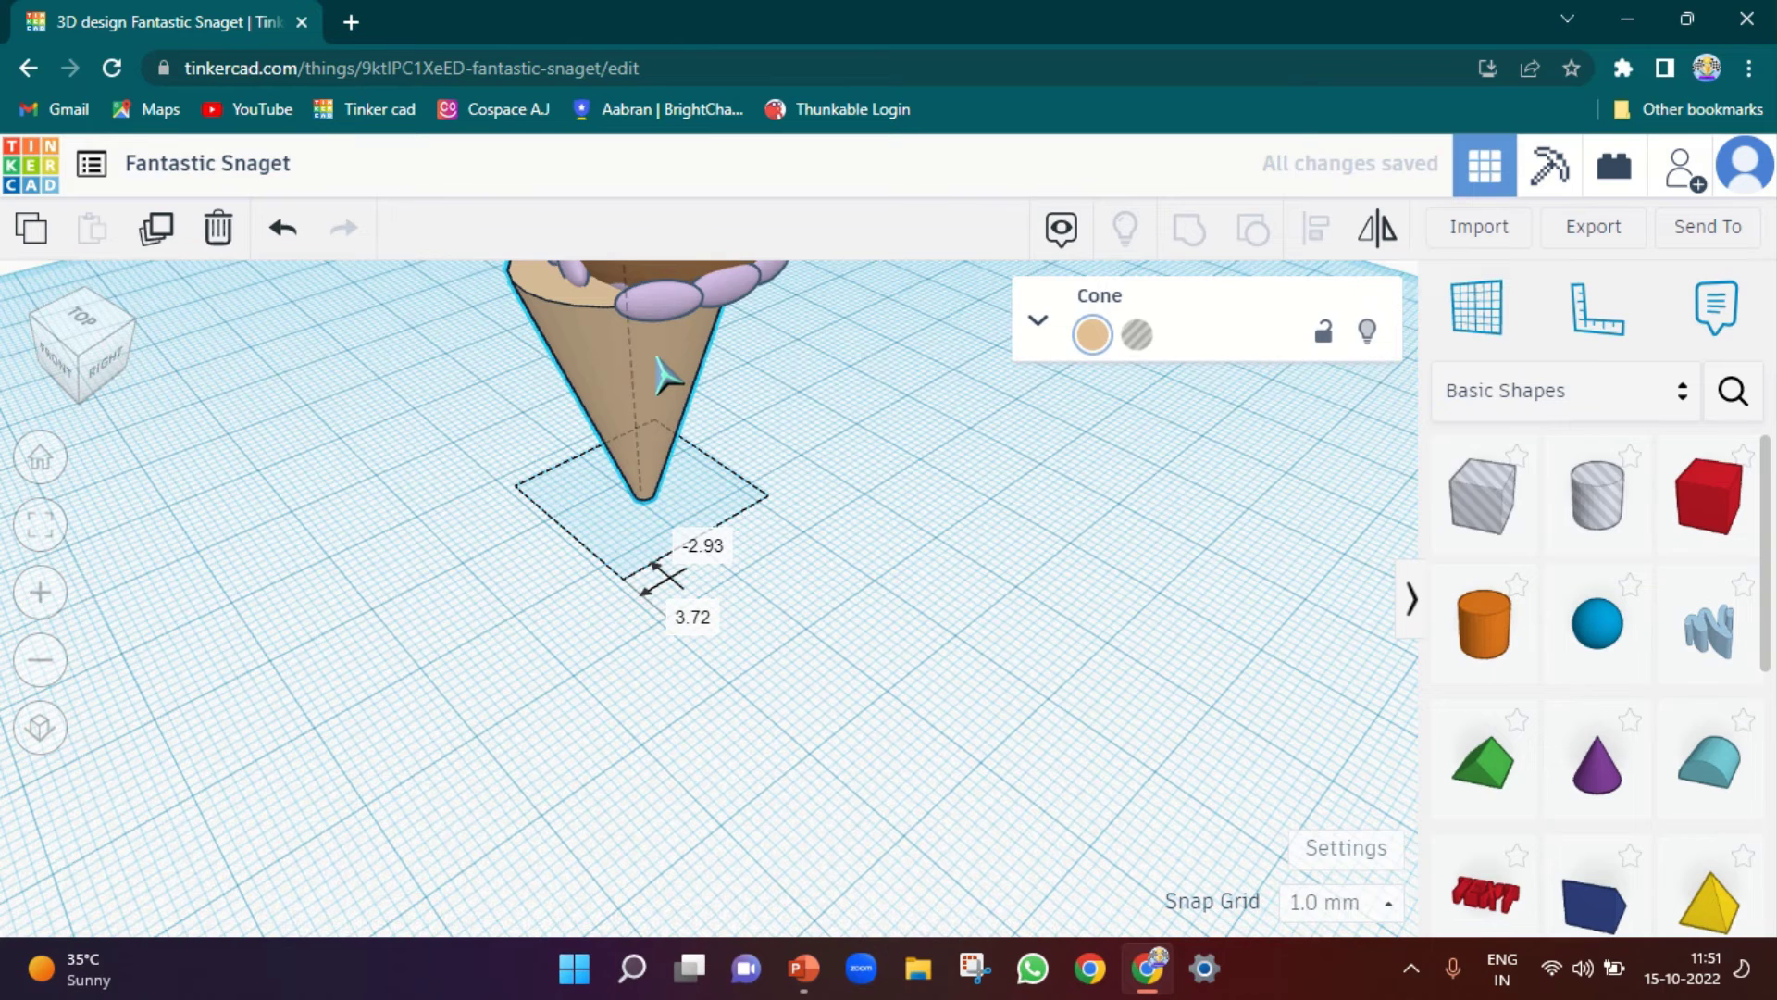
click(293, 223)
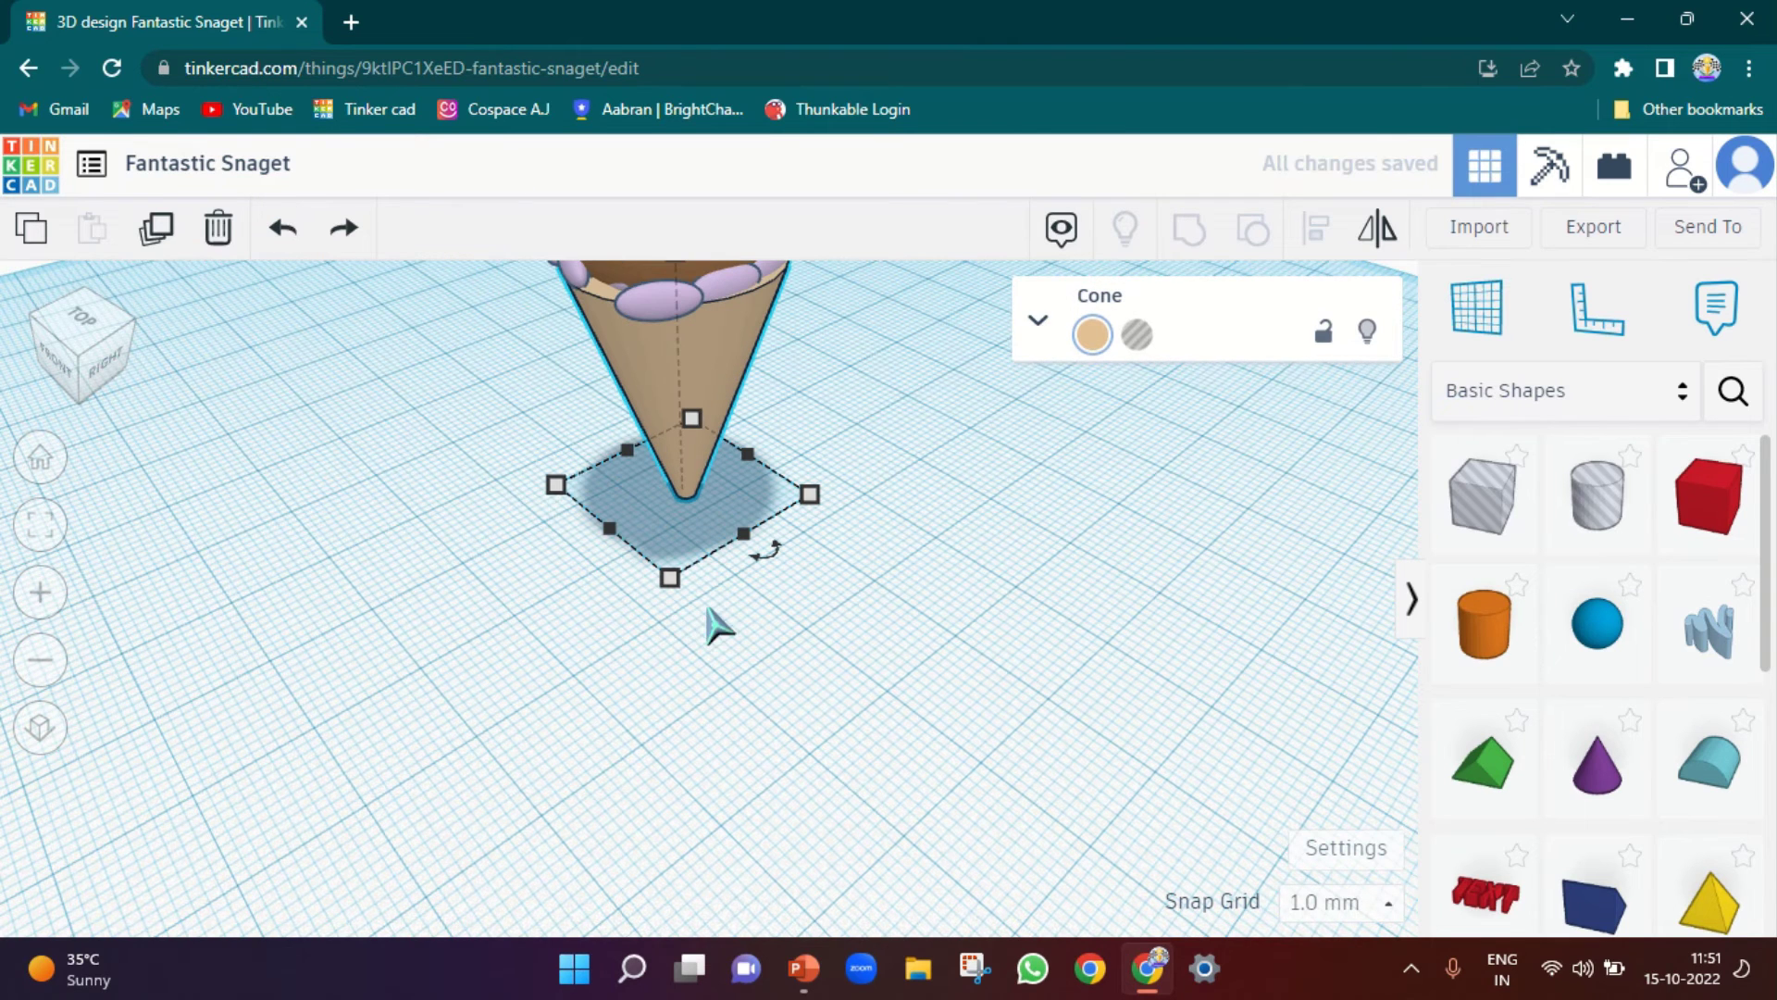
Rotate the light purple disc on the front of the rim about its vertical axis and move it against its neighbour
right_drag(678, 552, 687, 433)
scroll(635, 365, up, 6)
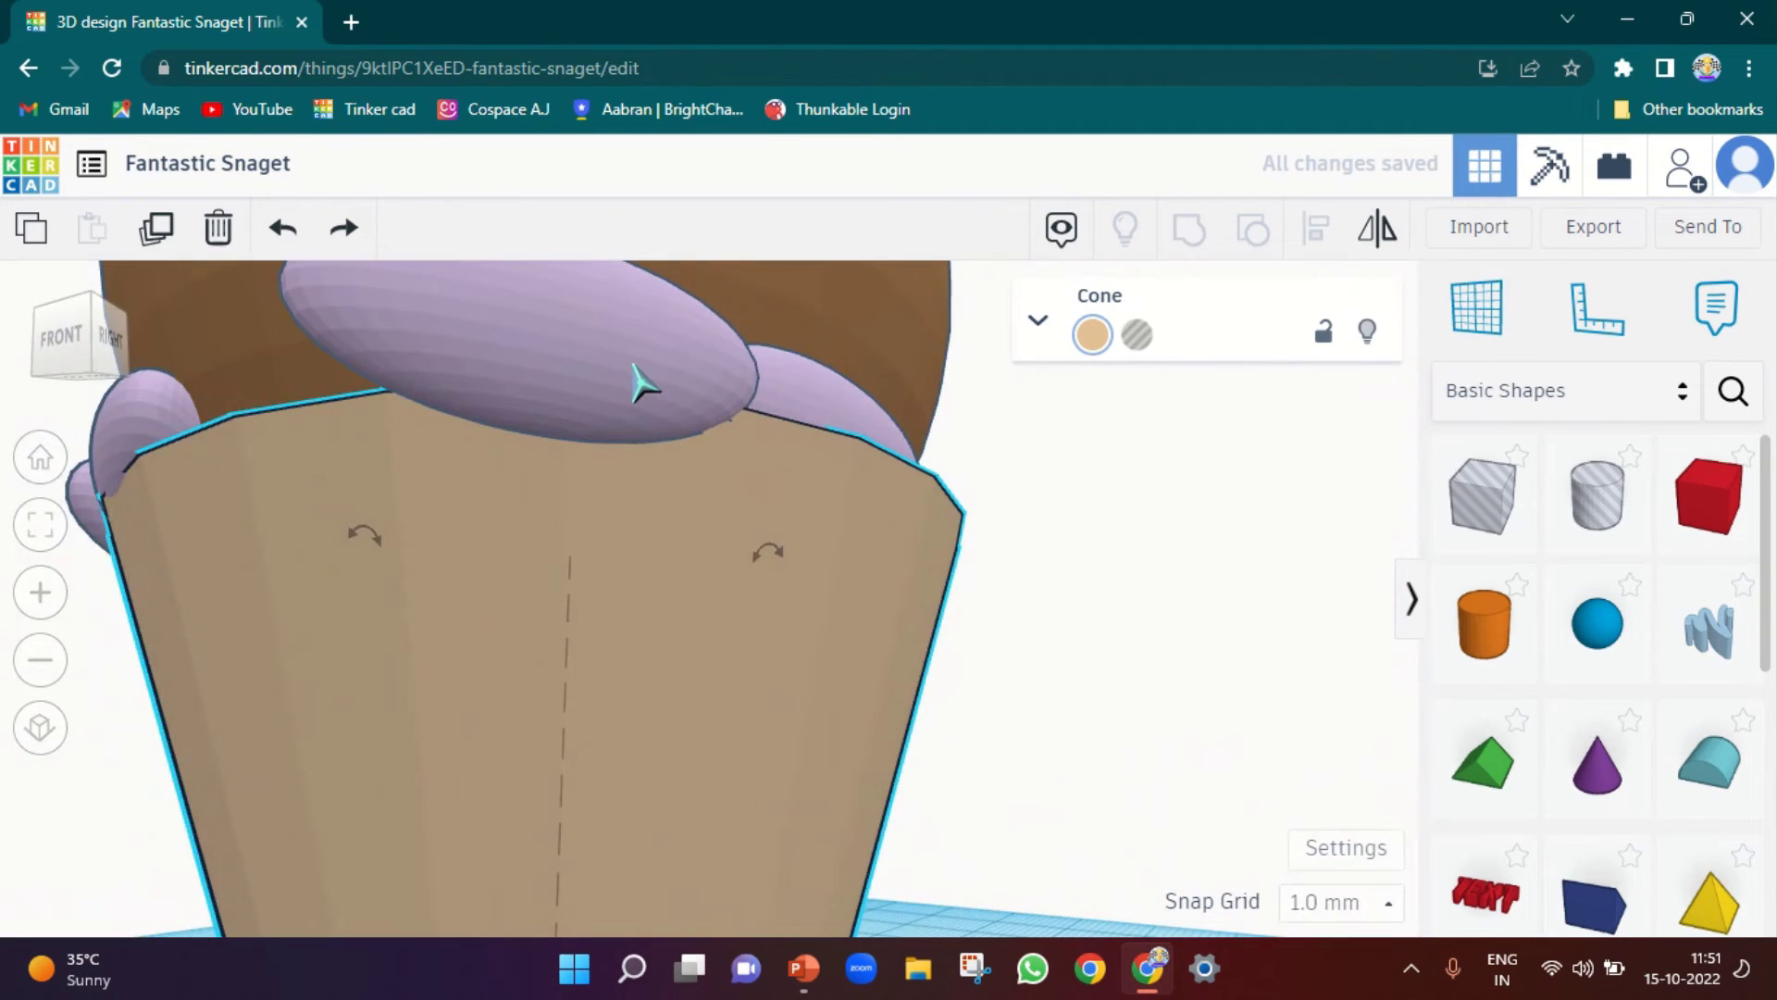
click(635, 367)
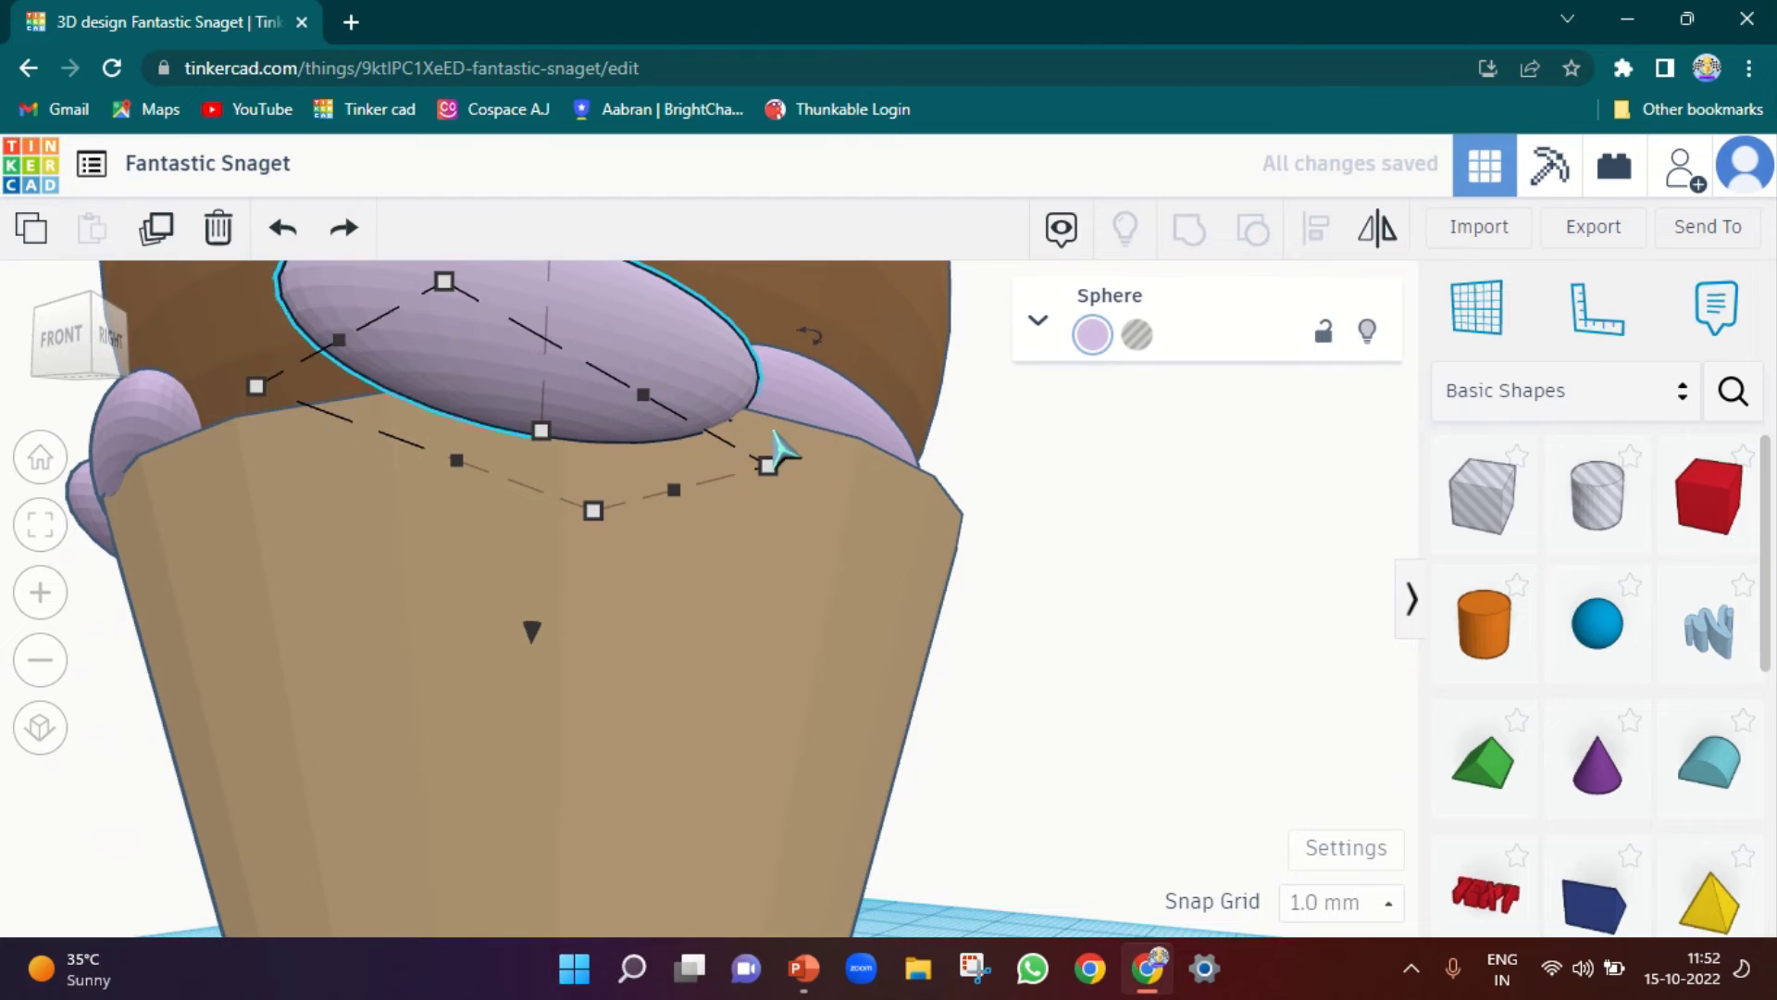
right_drag(776, 450, 777, 512)
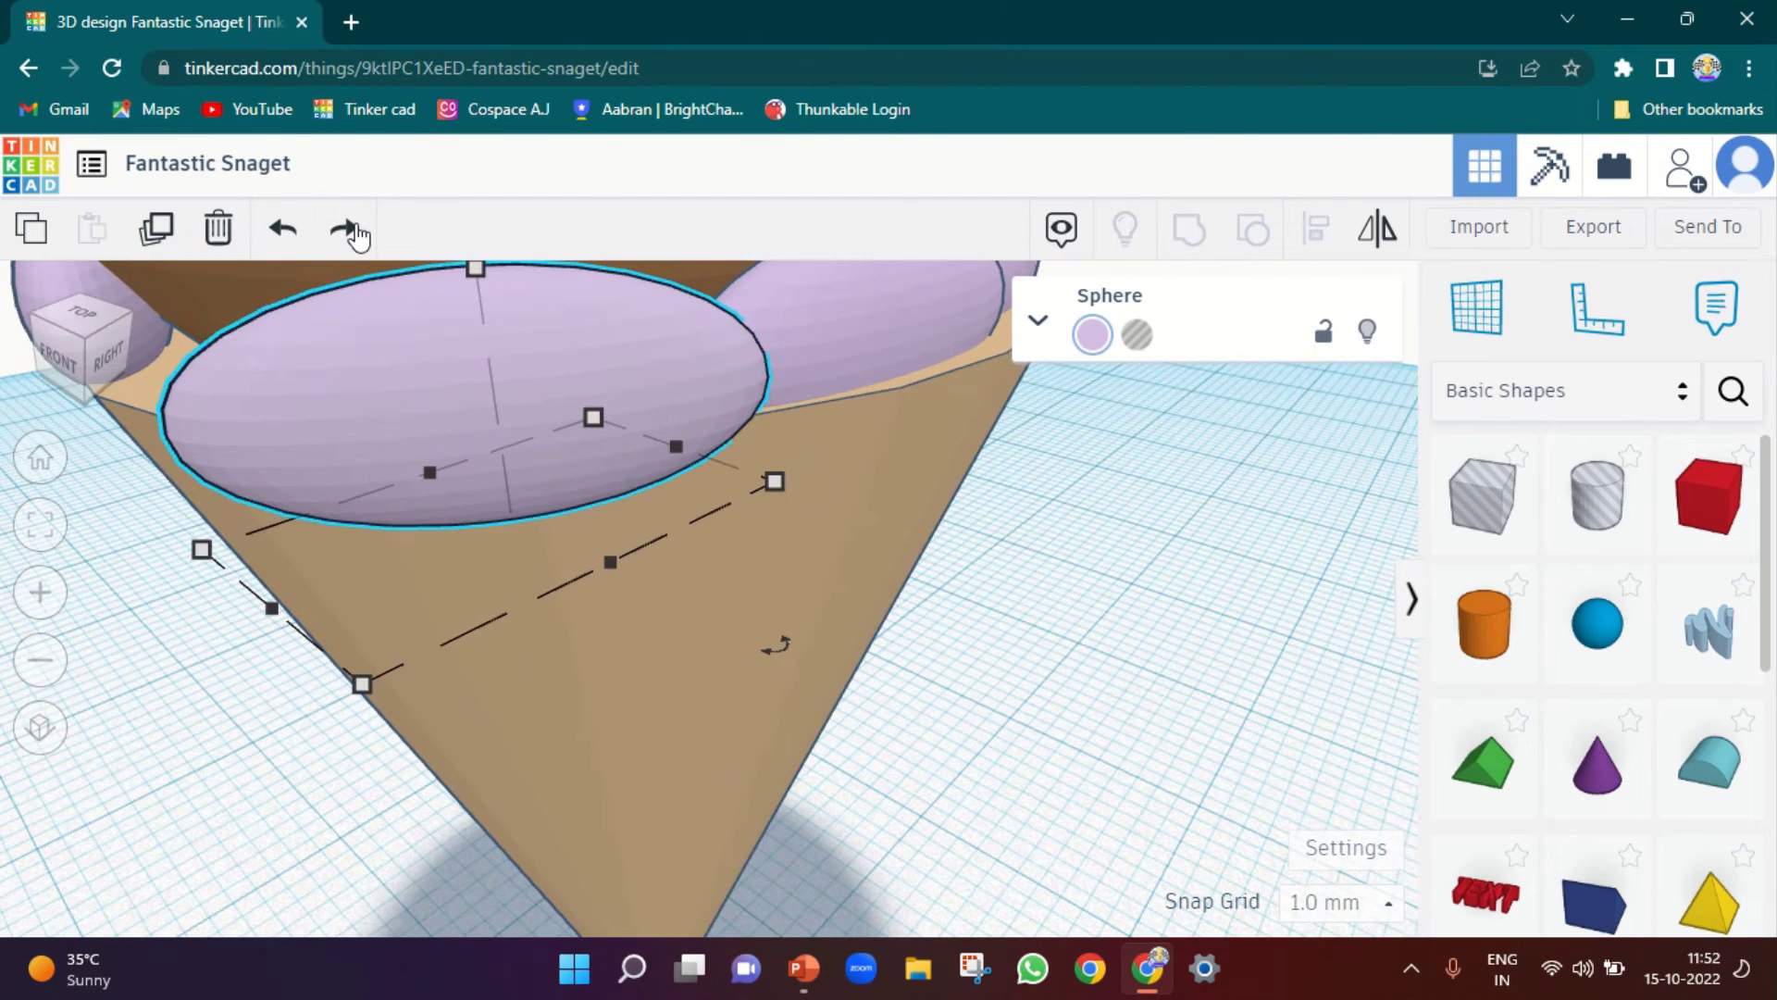
mouse_move(778, 656)
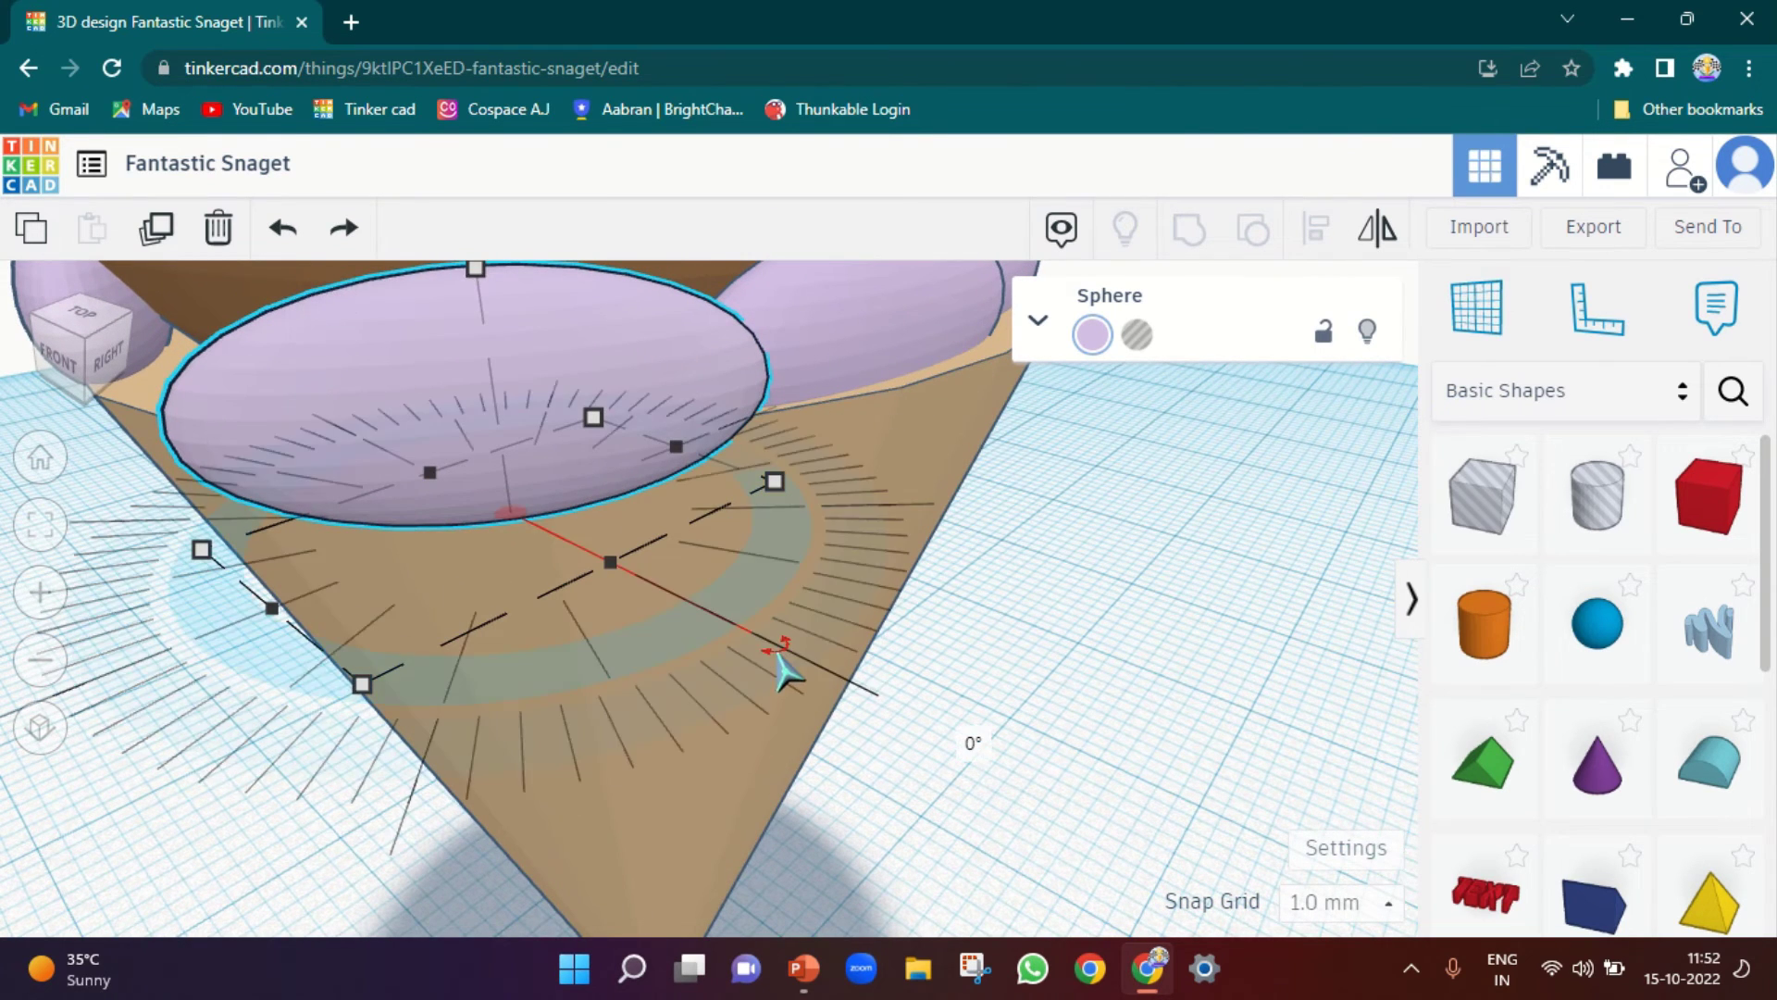
drag(778, 656, 663, 669)
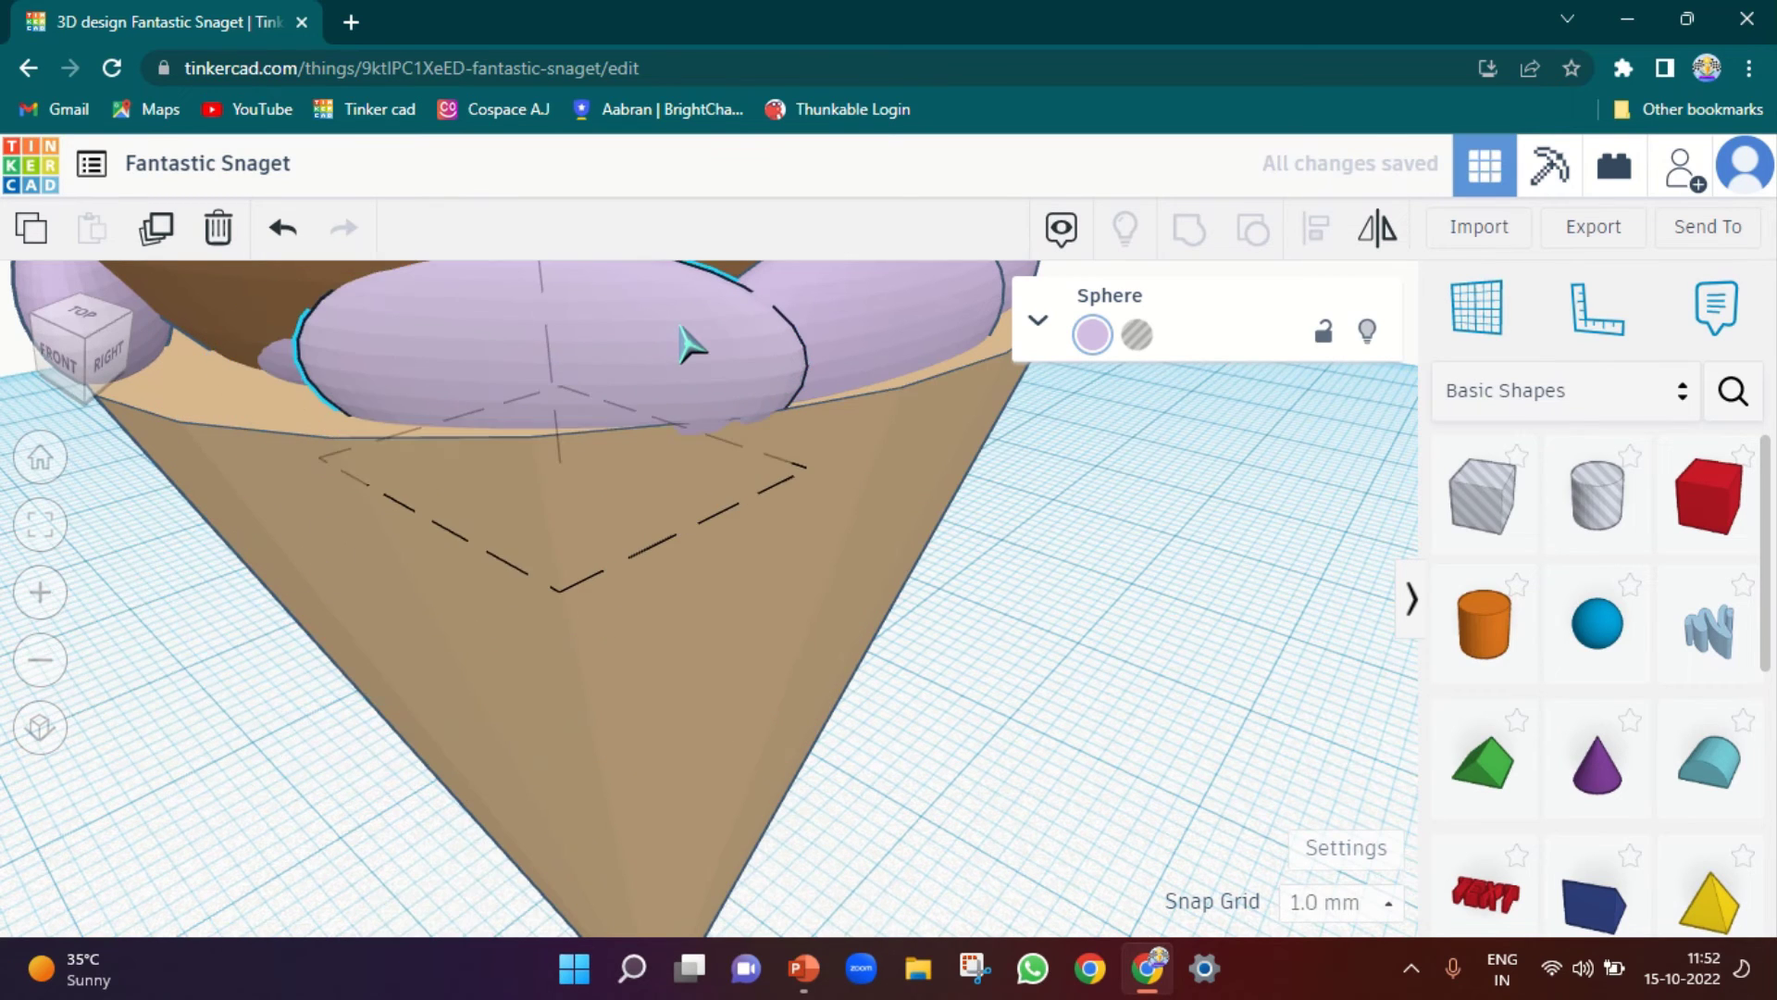
mouse_move(673, 326)
mouse_down()
mouse_move(655, 345)
mouse_move(645, 334)
mouse_move(671, 352)
mouse_move(653, 334)
mouse_up()
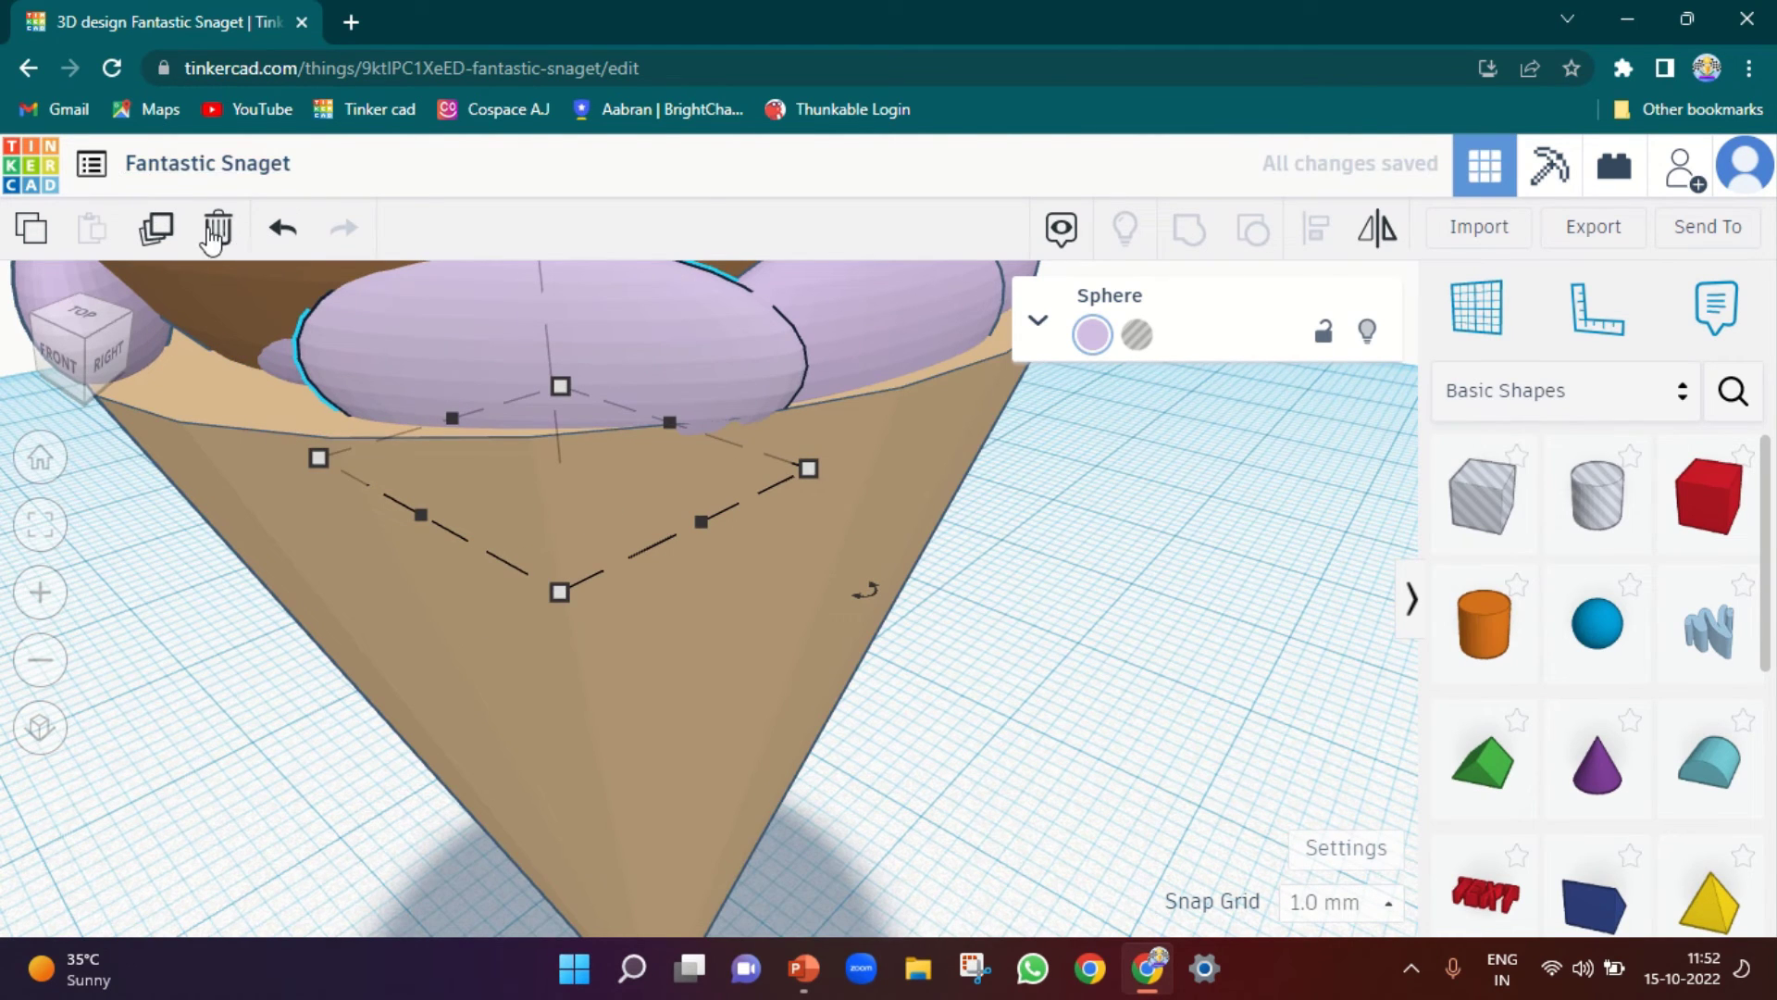
Duplicate the adjusted front disc and nudge the copy along the rim into the remaining gap to close the ring
click(150, 231)
scroll(244, 506, down, 10)
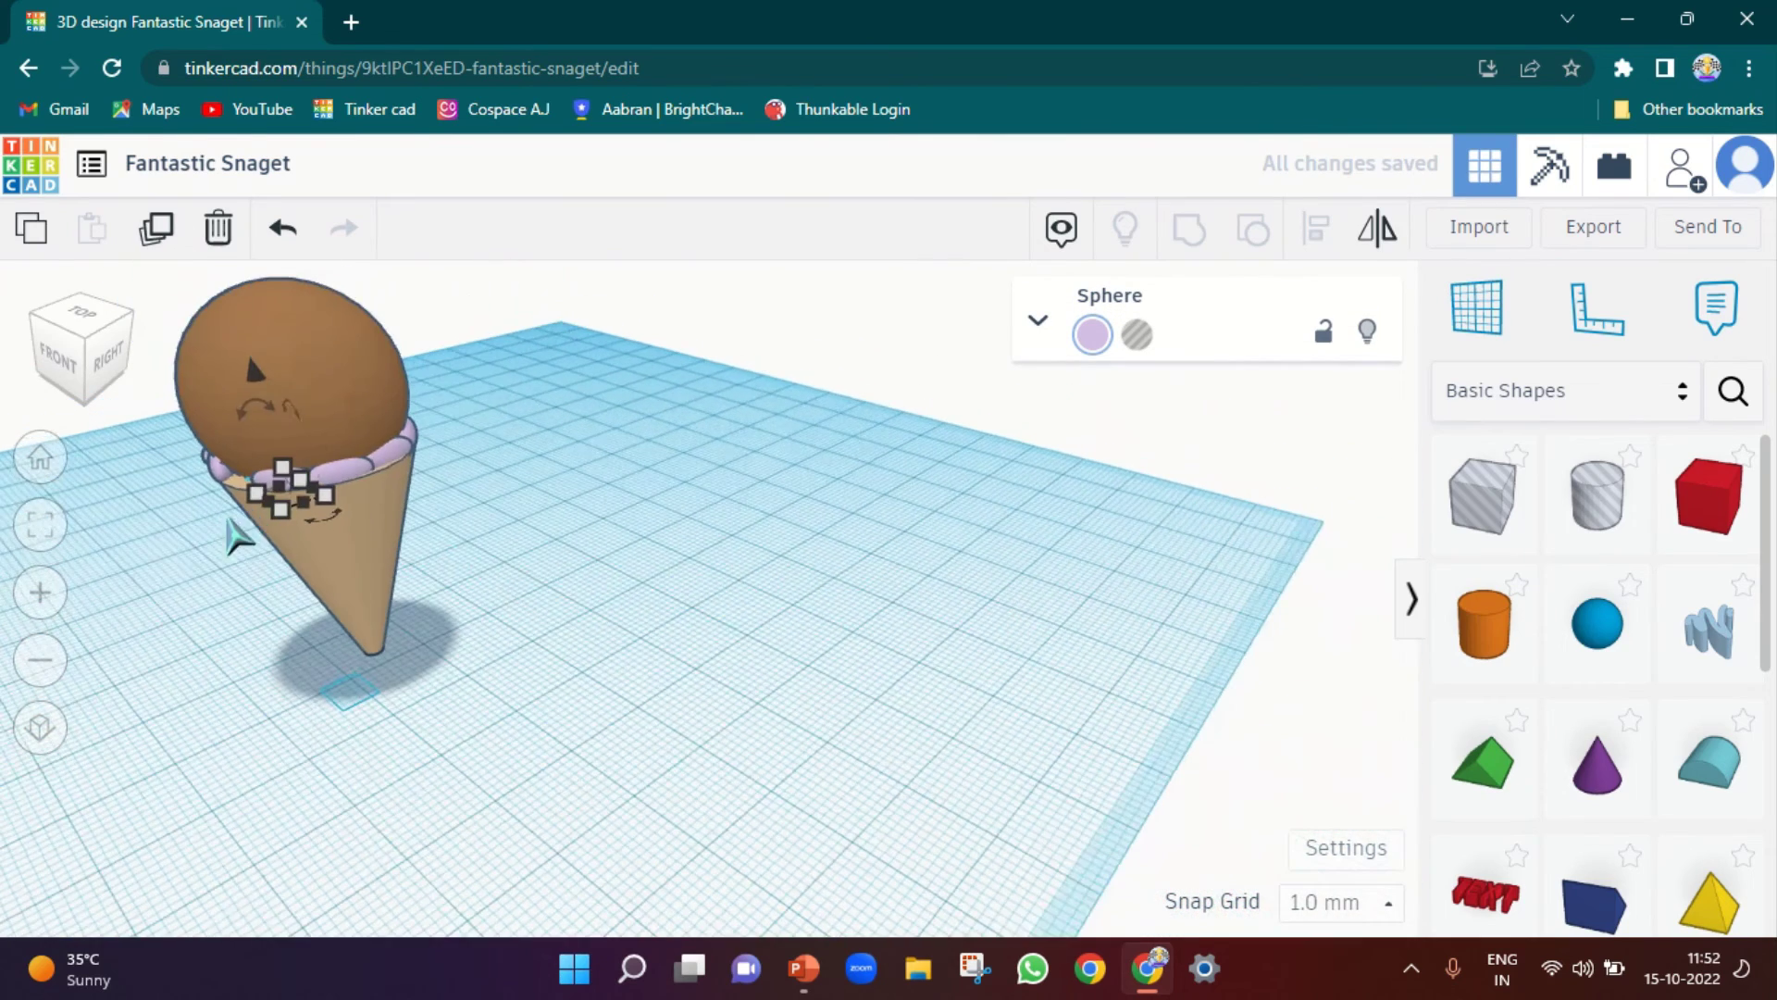
right_drag(161, 541, 335, 509)
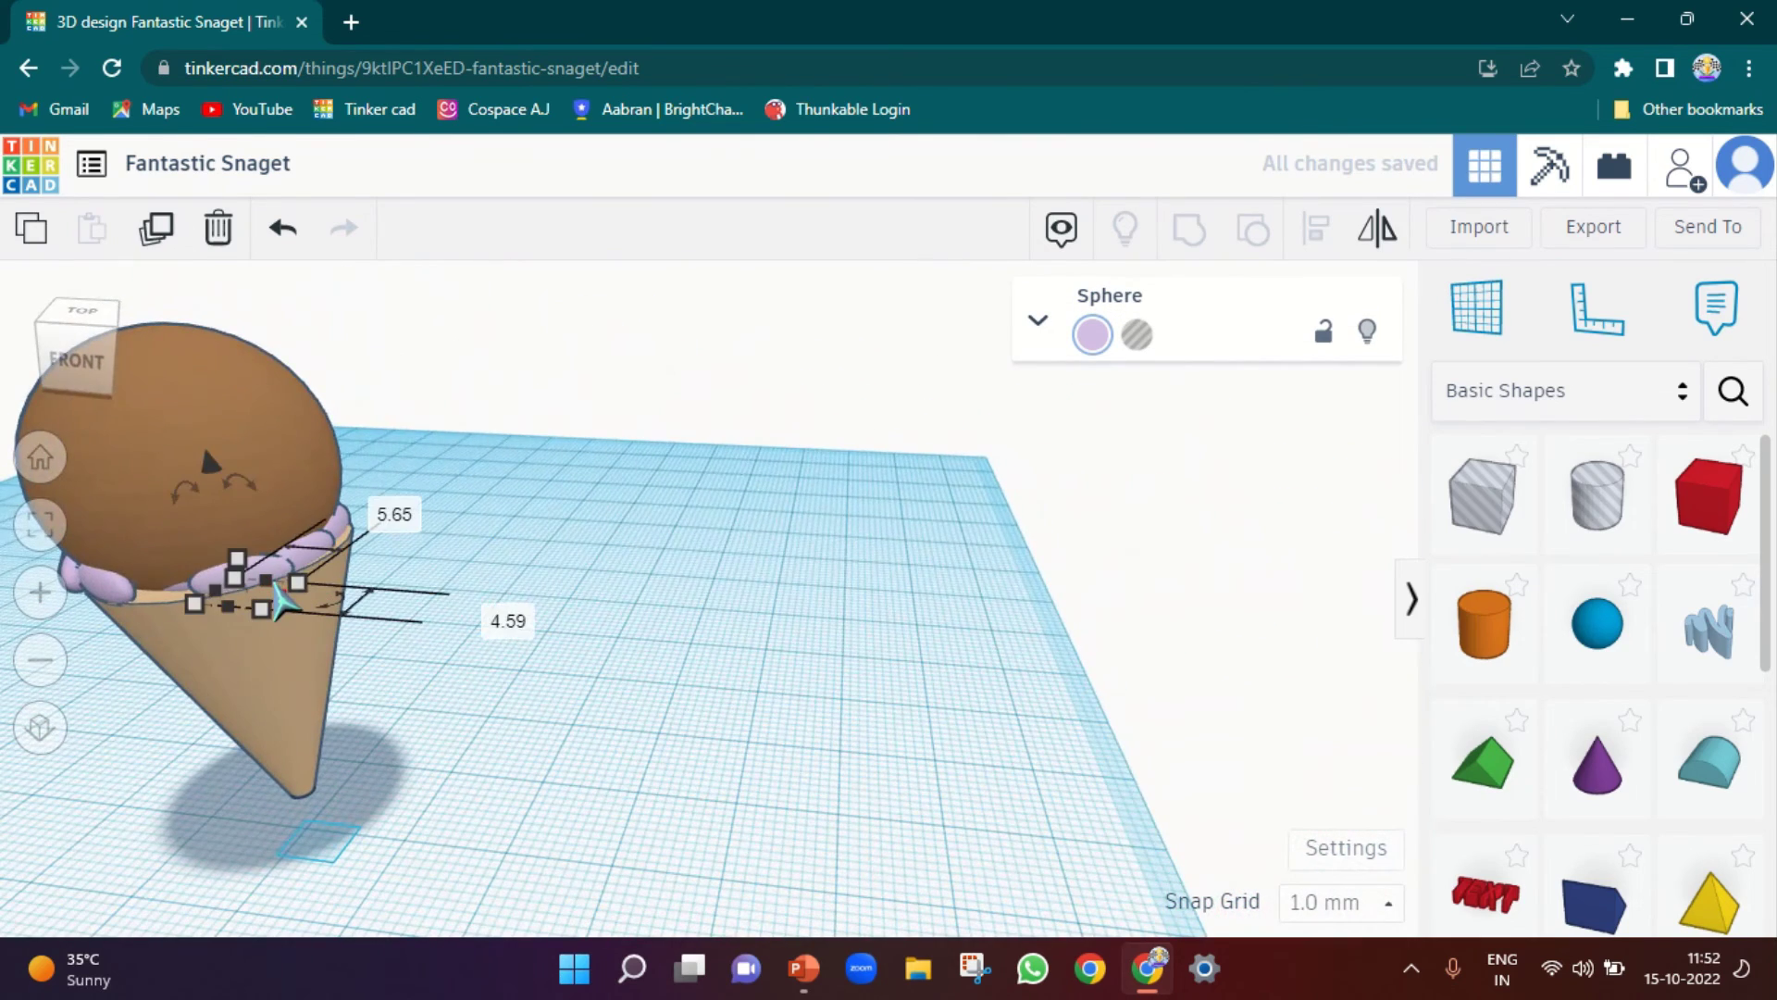
key(Left)
key(Left)
key(Left)
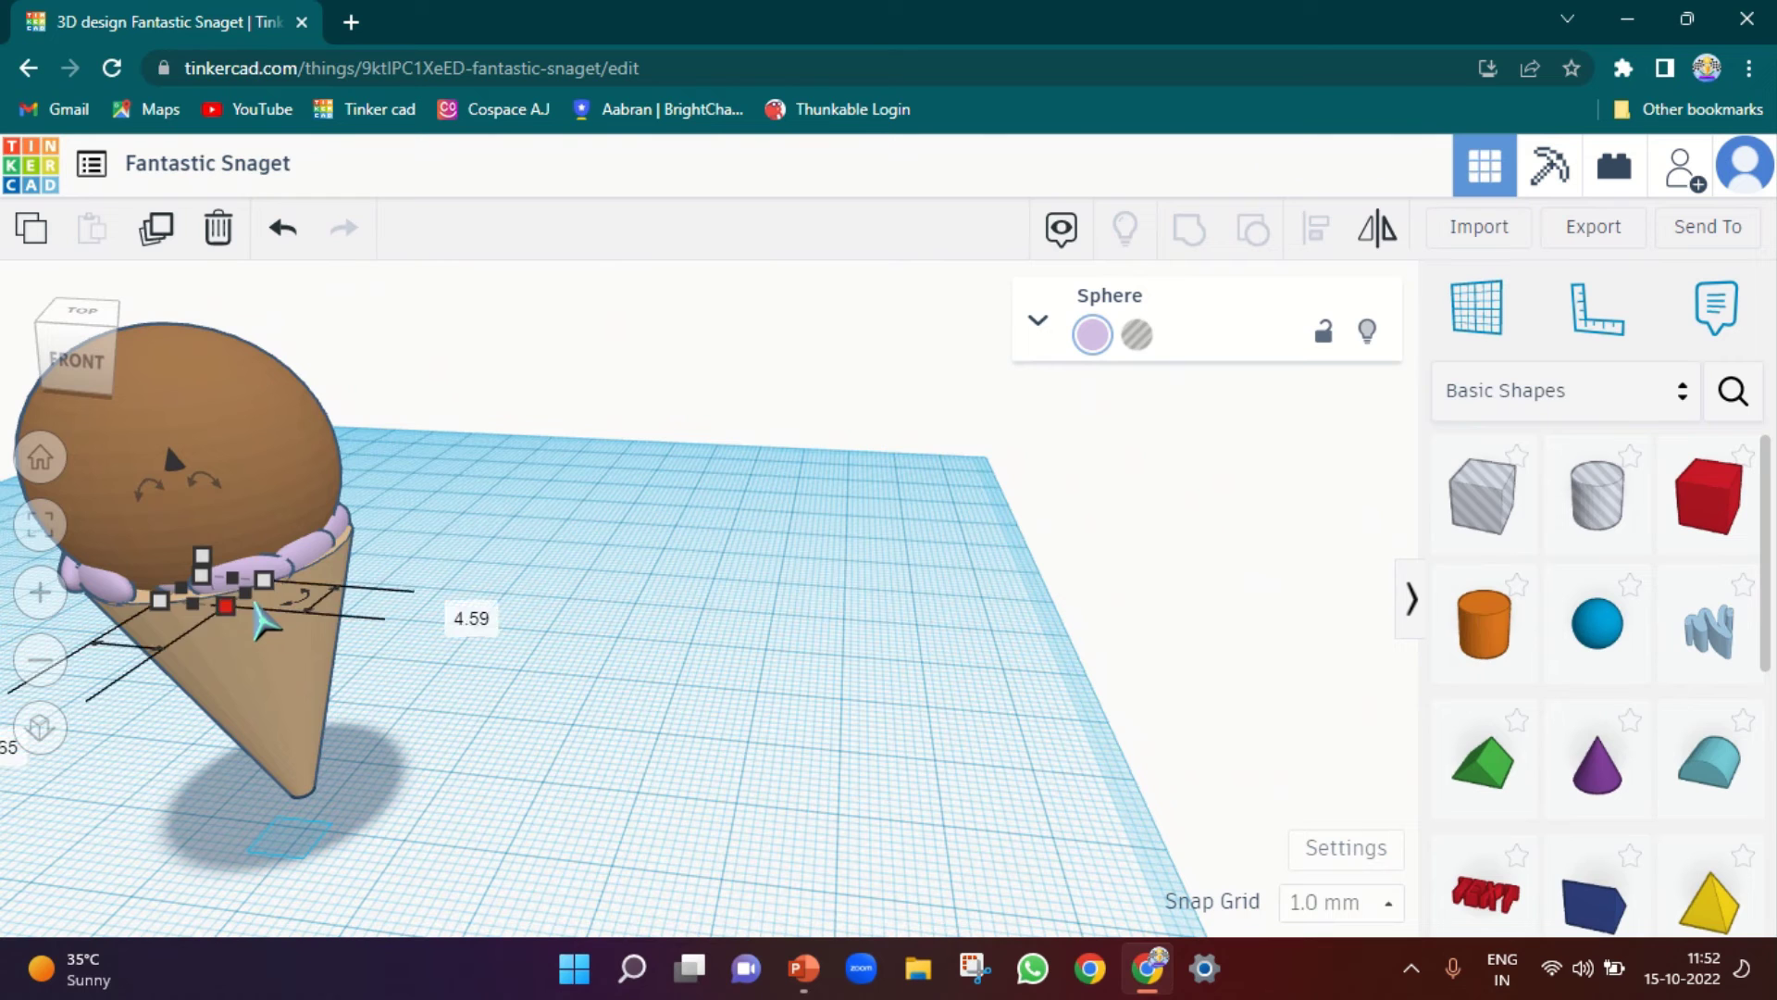
key(Down)
key(Left)
key(Left)
key(Left)
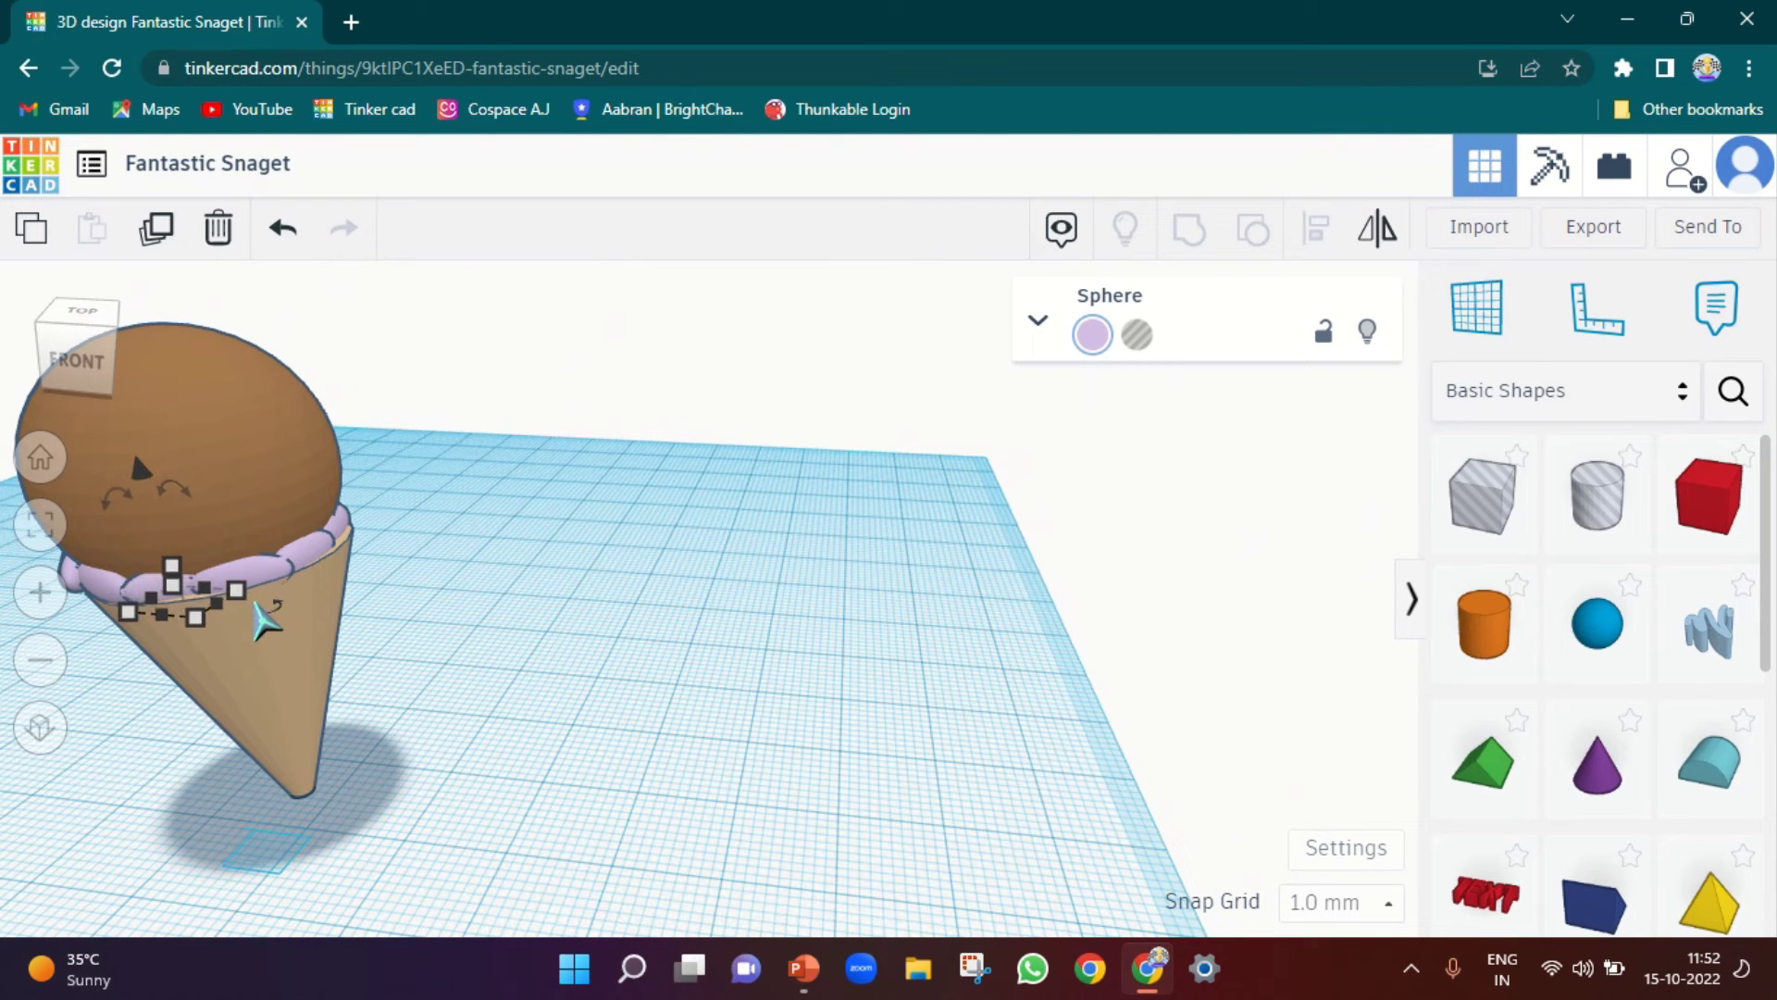
click(702, 574)
Duplicate the brown scoop and raise the copy 10 mm to stack a second scoop on top
right_drag(608, 588, 622, 366)
click(609, 399)
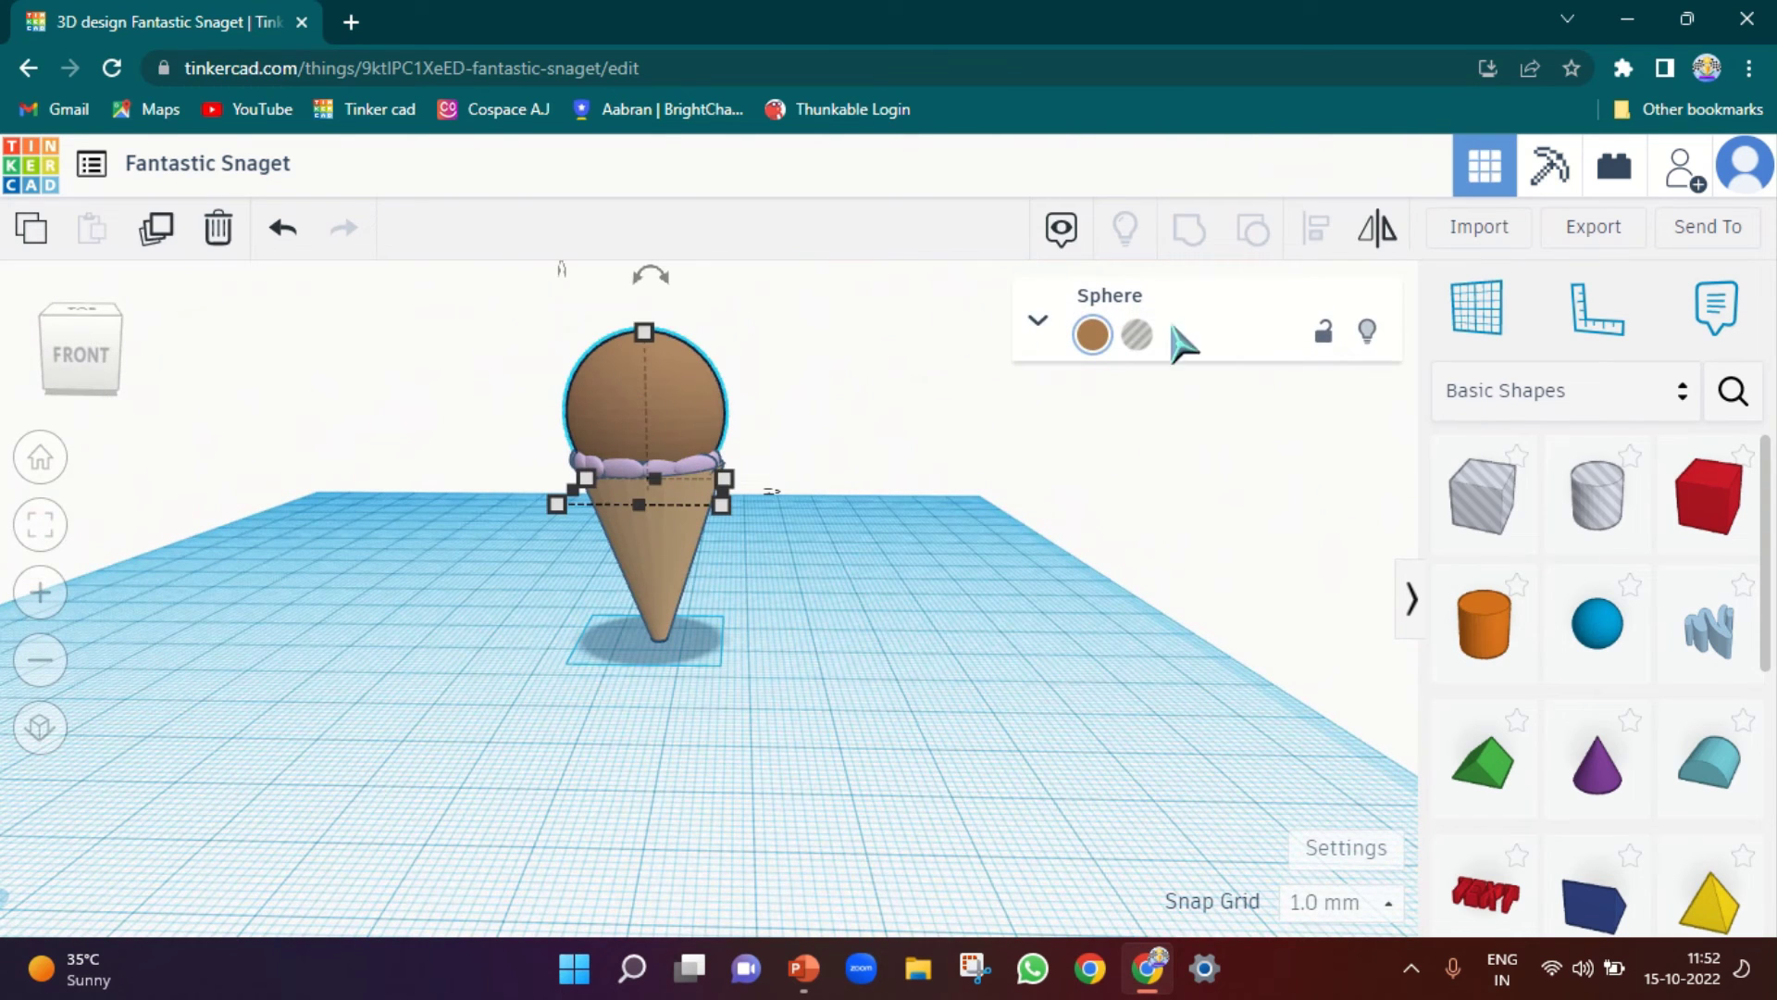
click(141, 239)
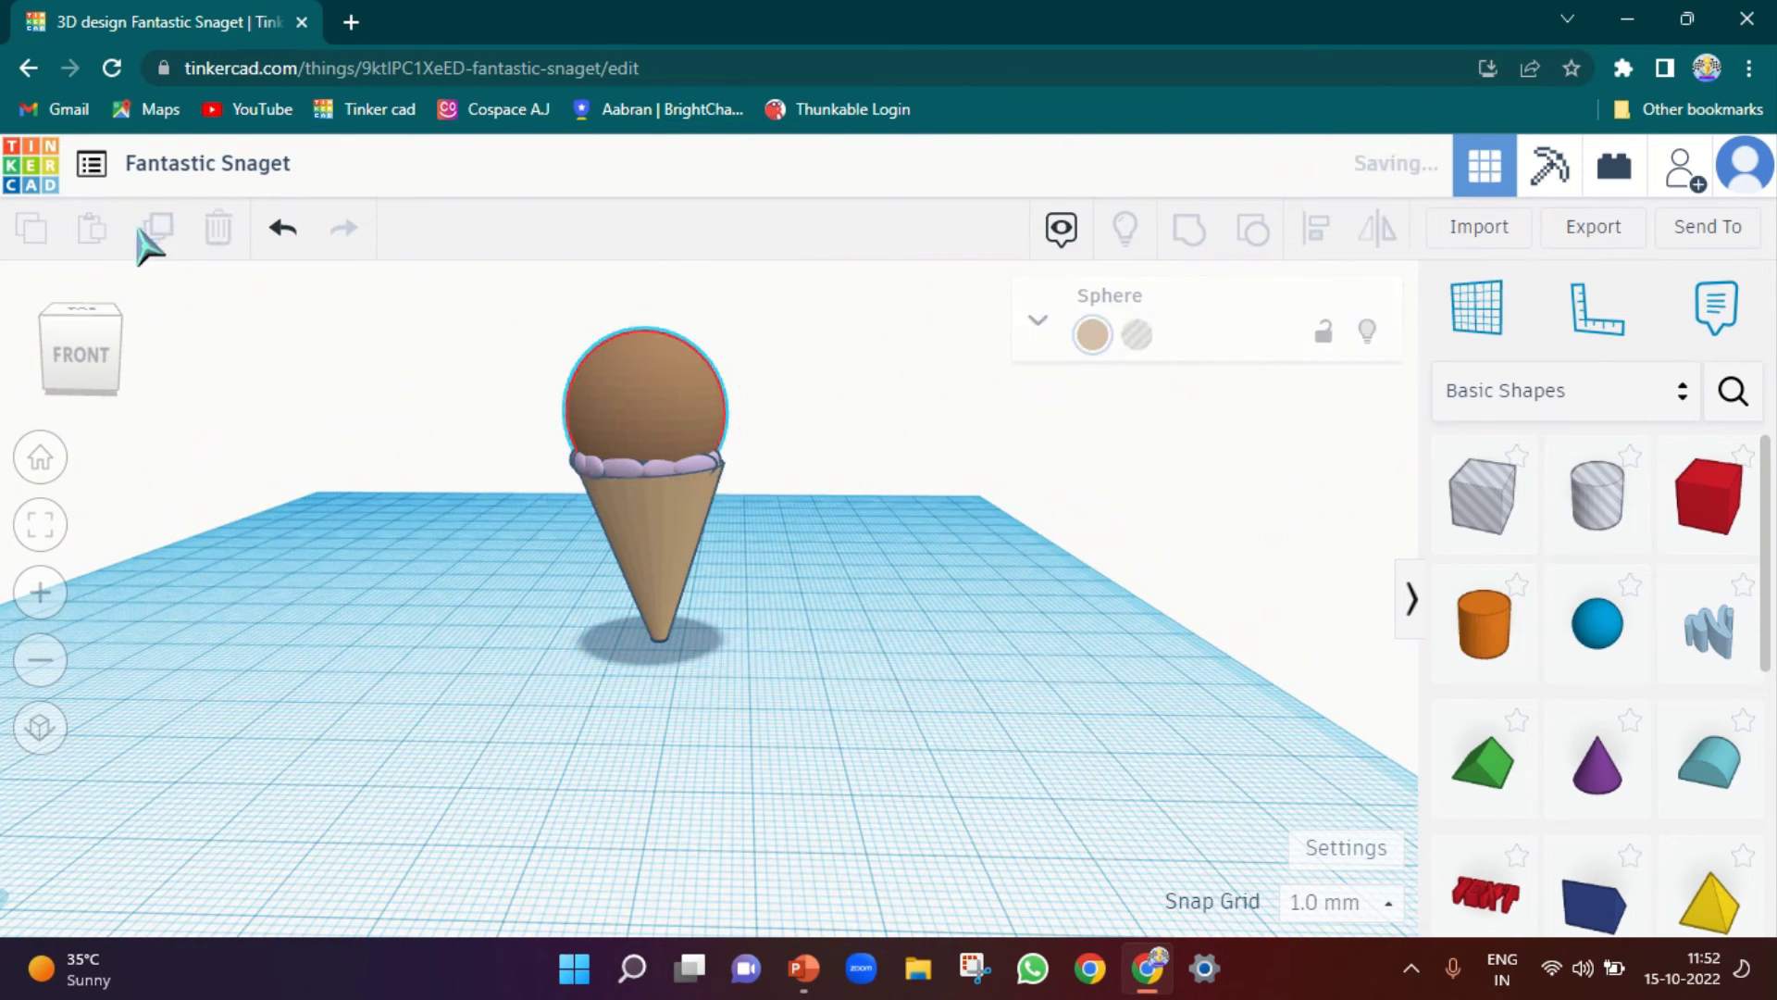
right_drag(696, 338, 773, 699)
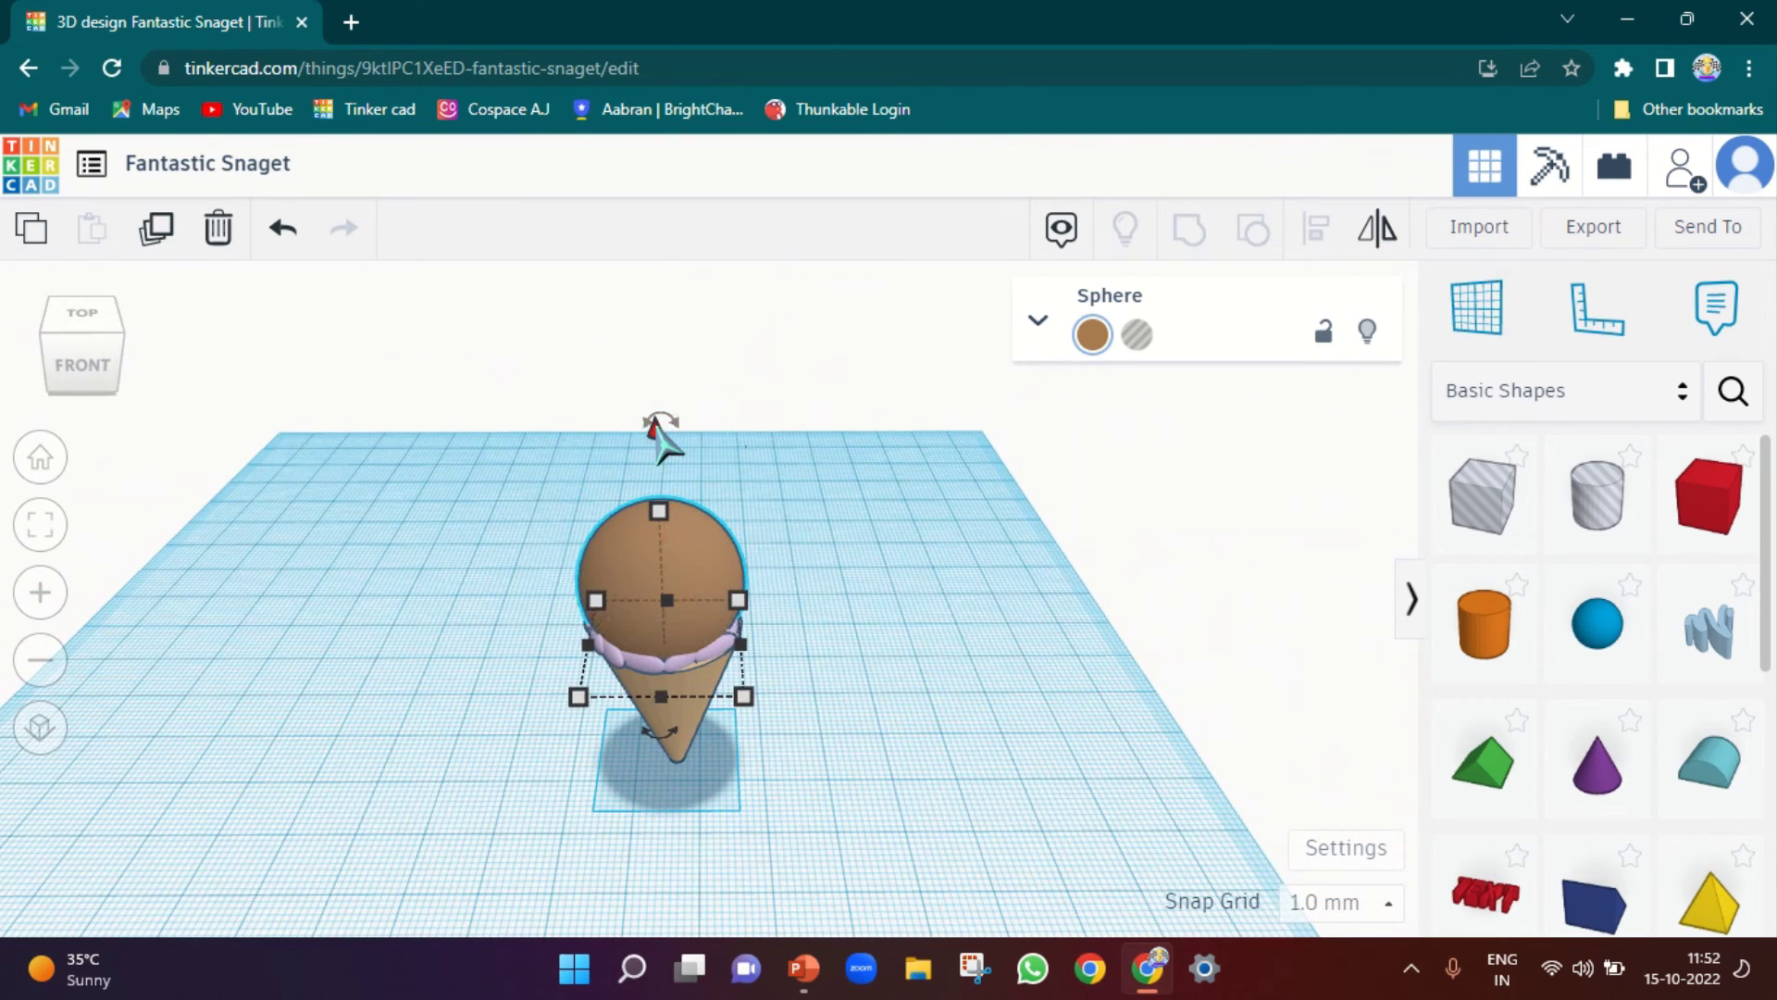
drag(704, 370, 708, 361)
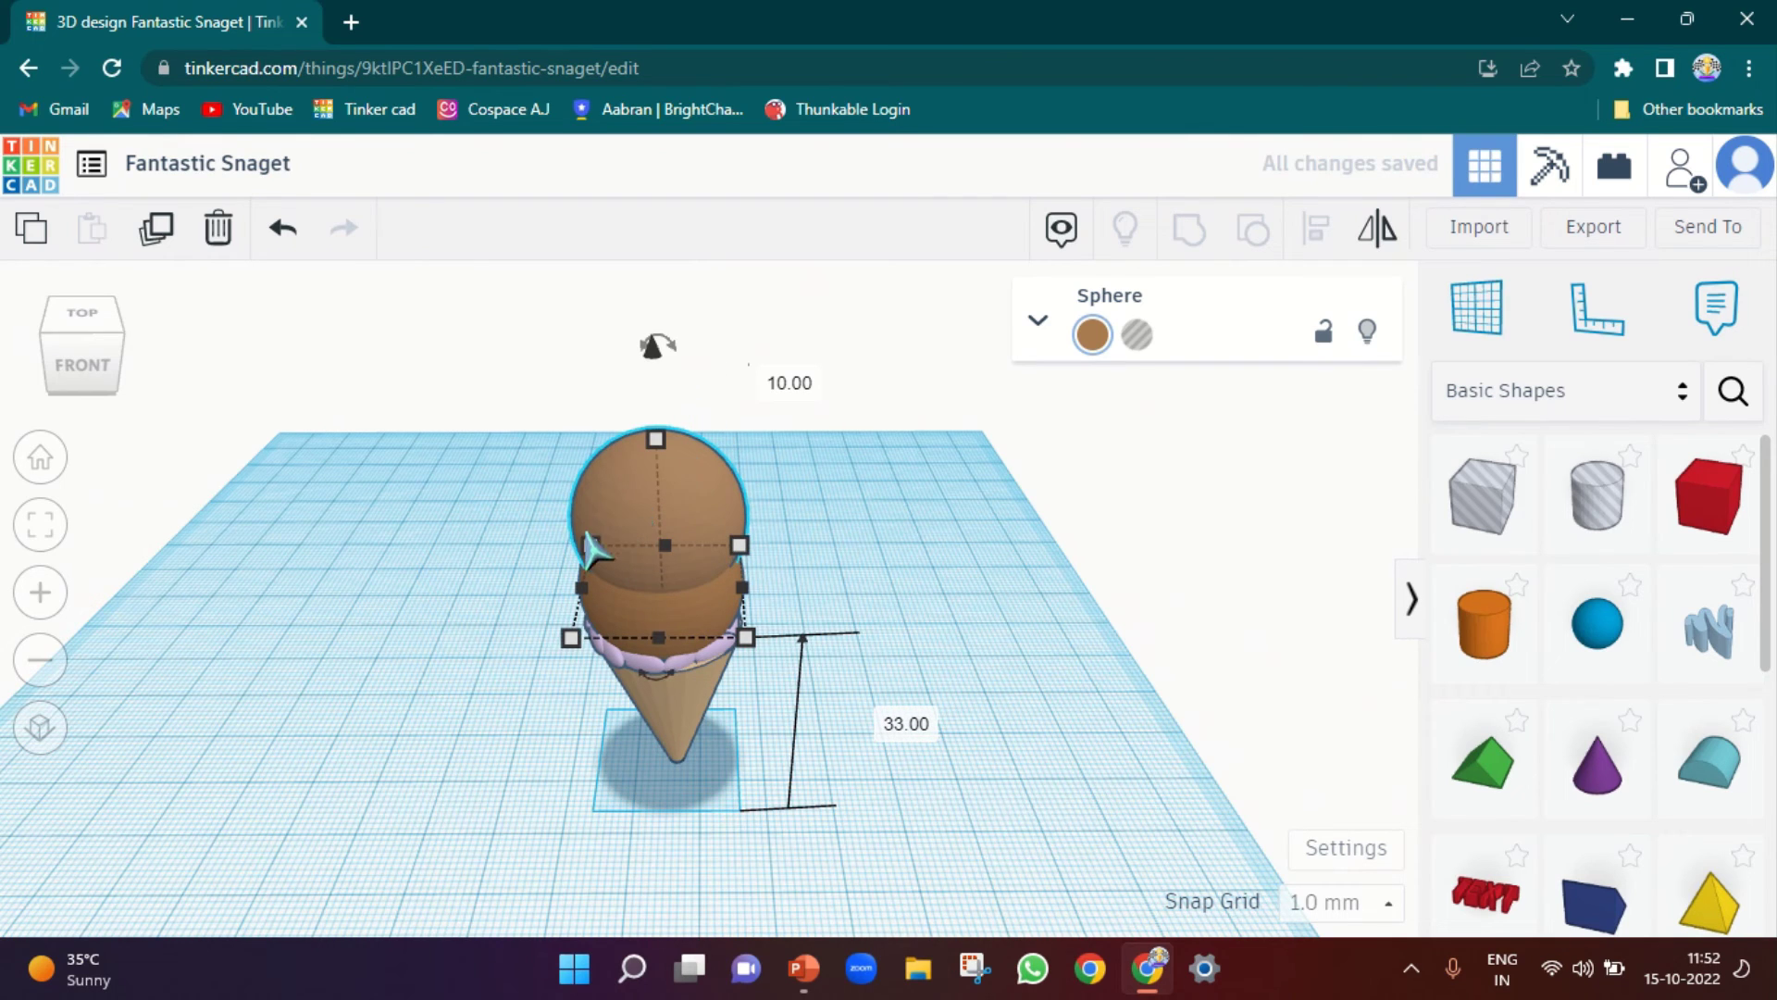
Resize the upper scoop to 20 mm wide and 18 mm deep, and stretch its depth slightly
drag(564, 541, 600, 560)
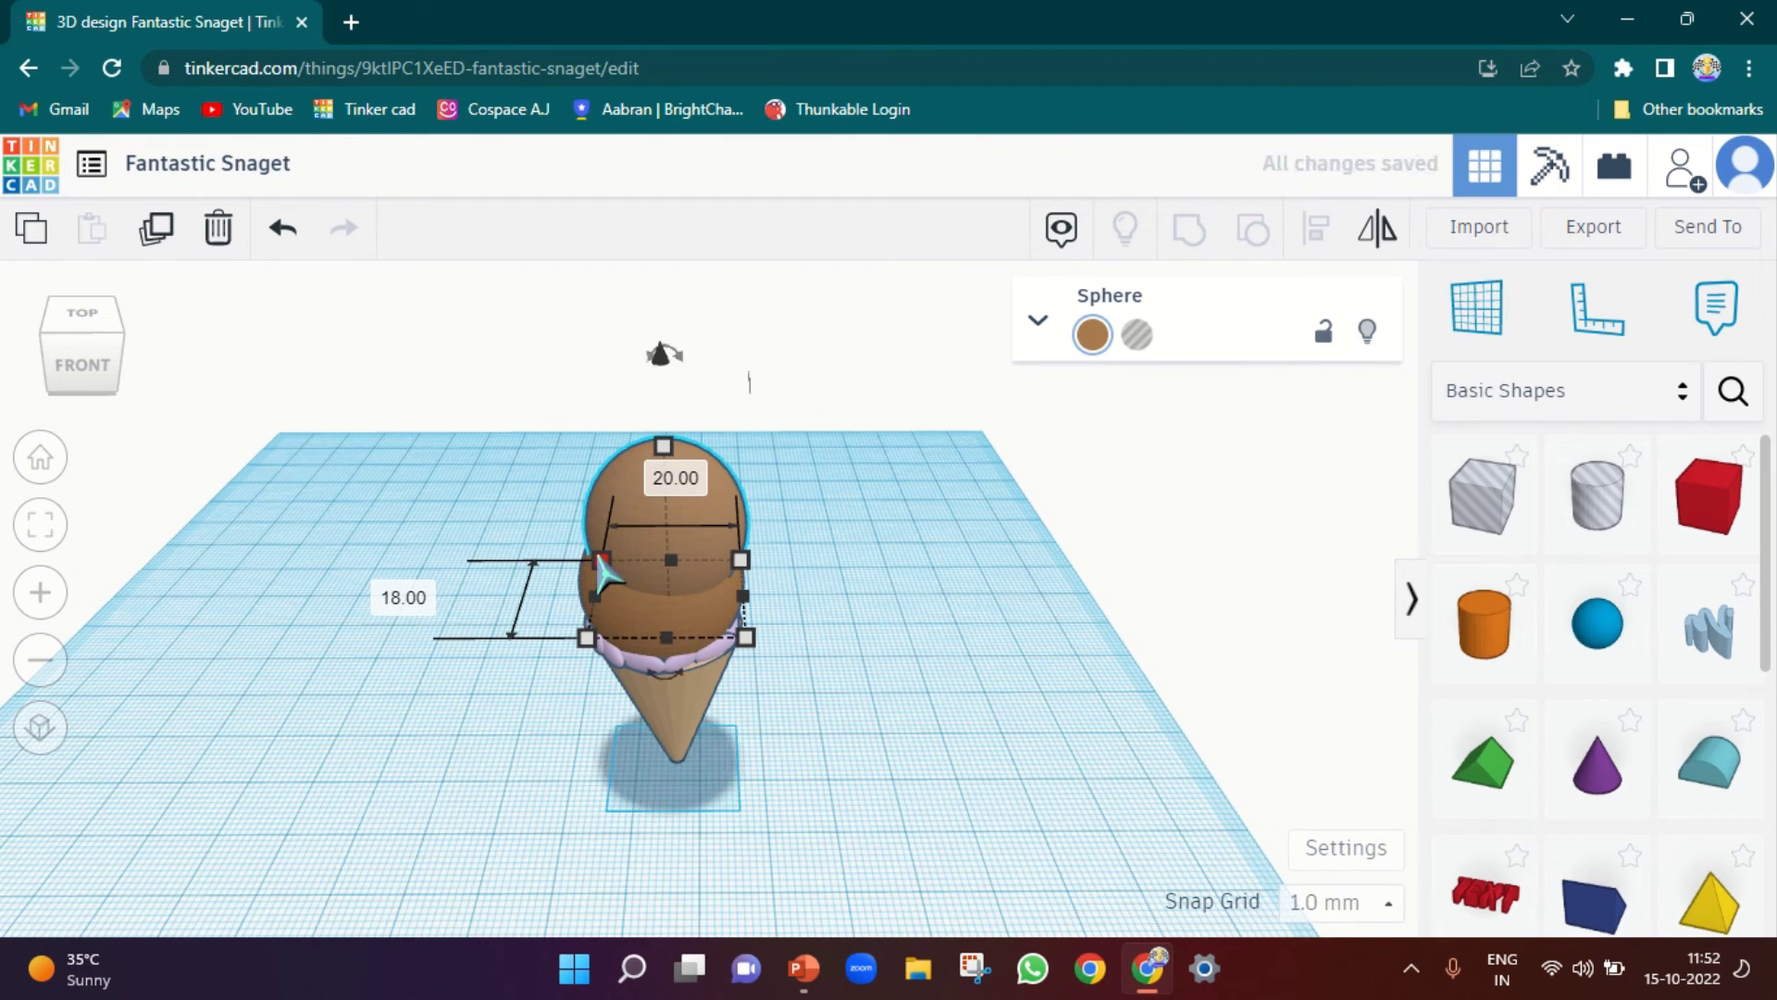
key(Right)
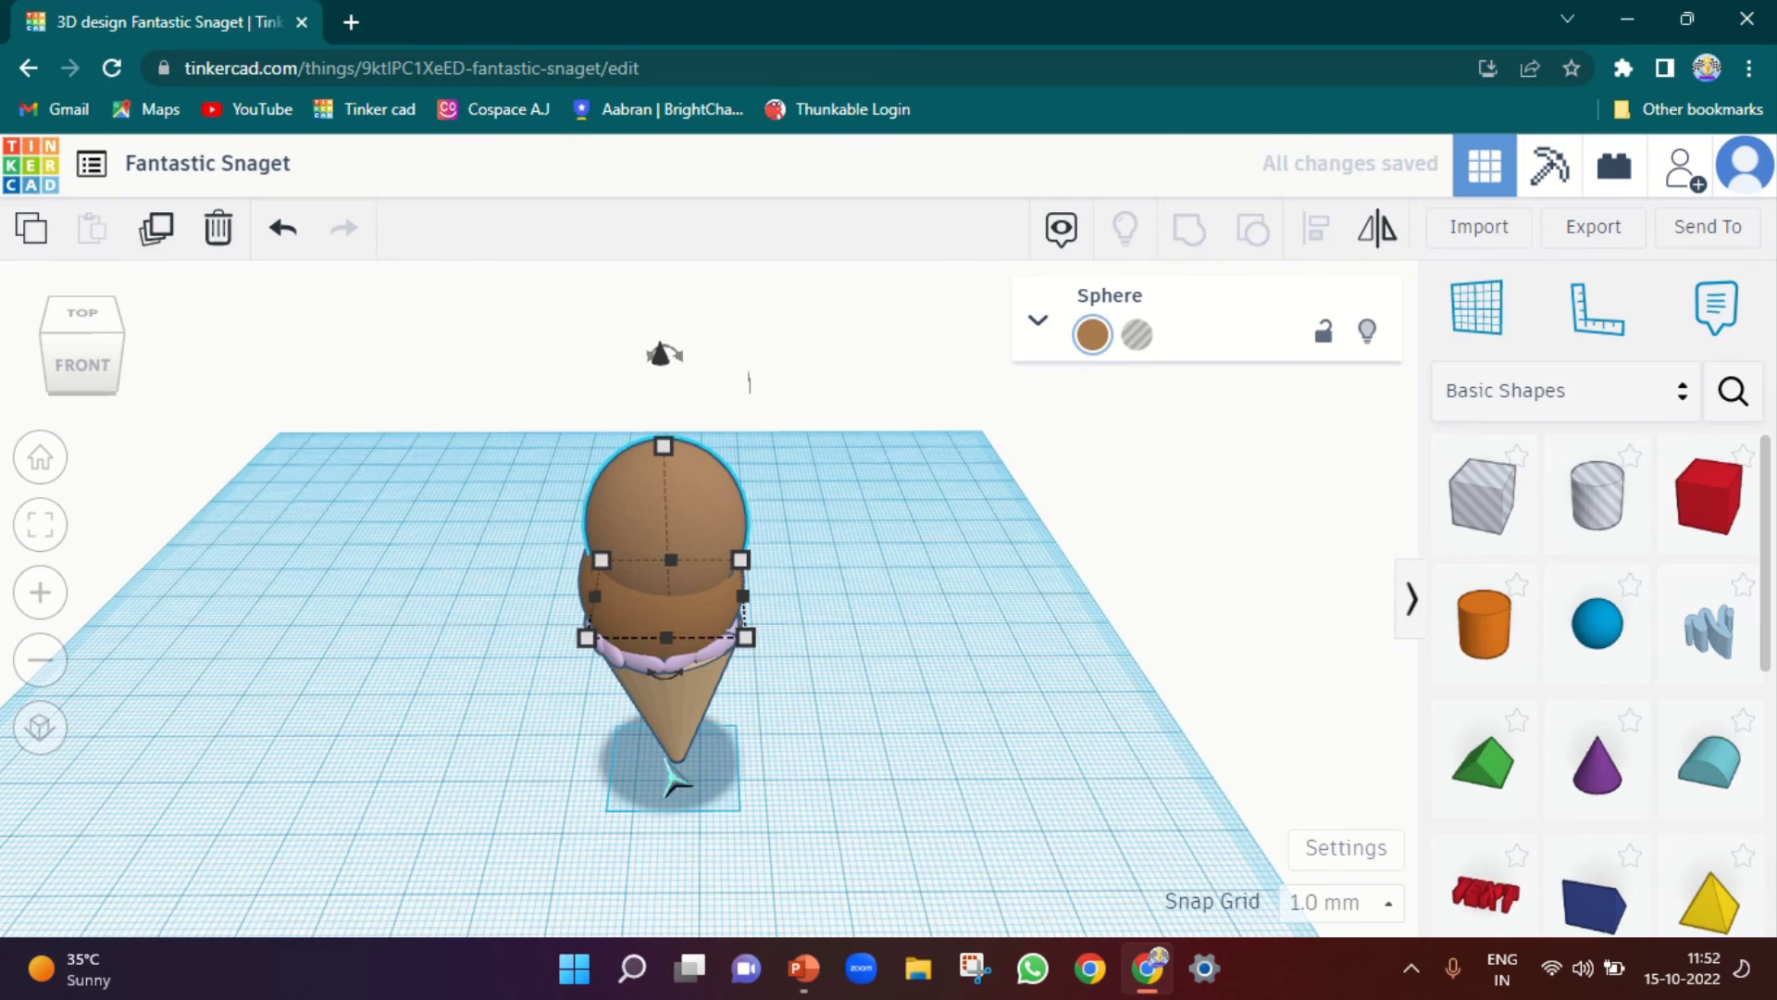
right_drag(468, 686, 662, 722)
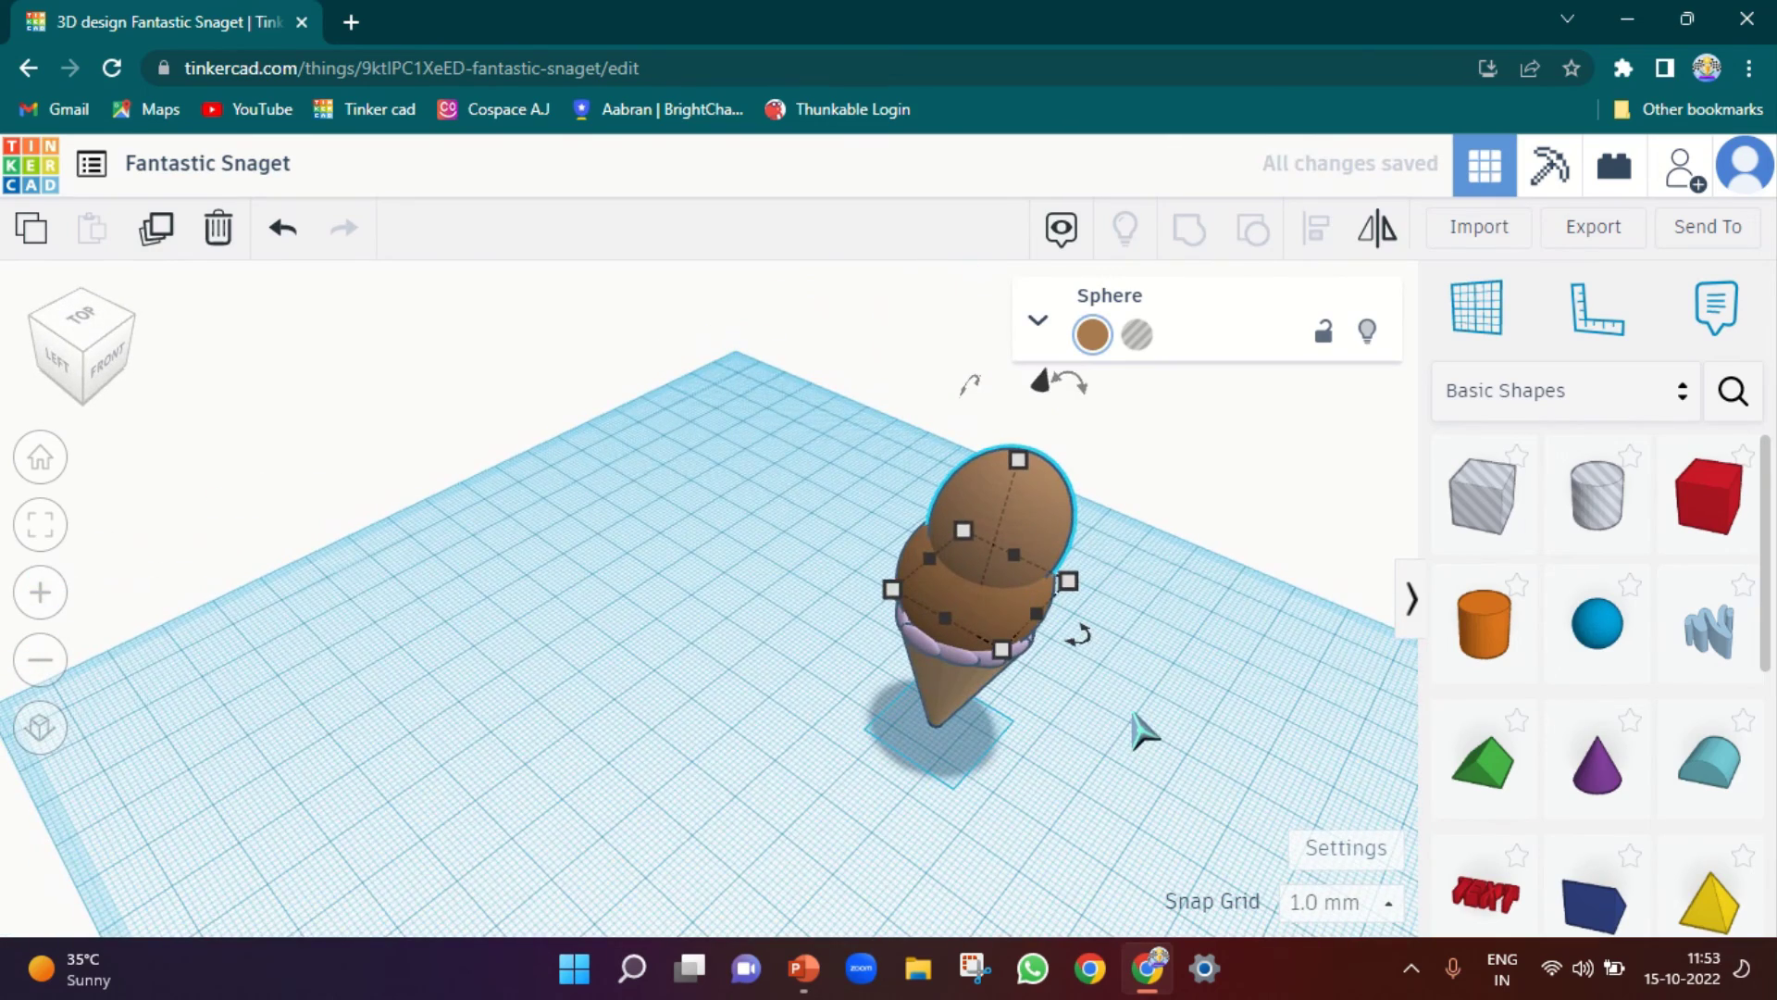
right_drag(1138, 730, 635, 682)
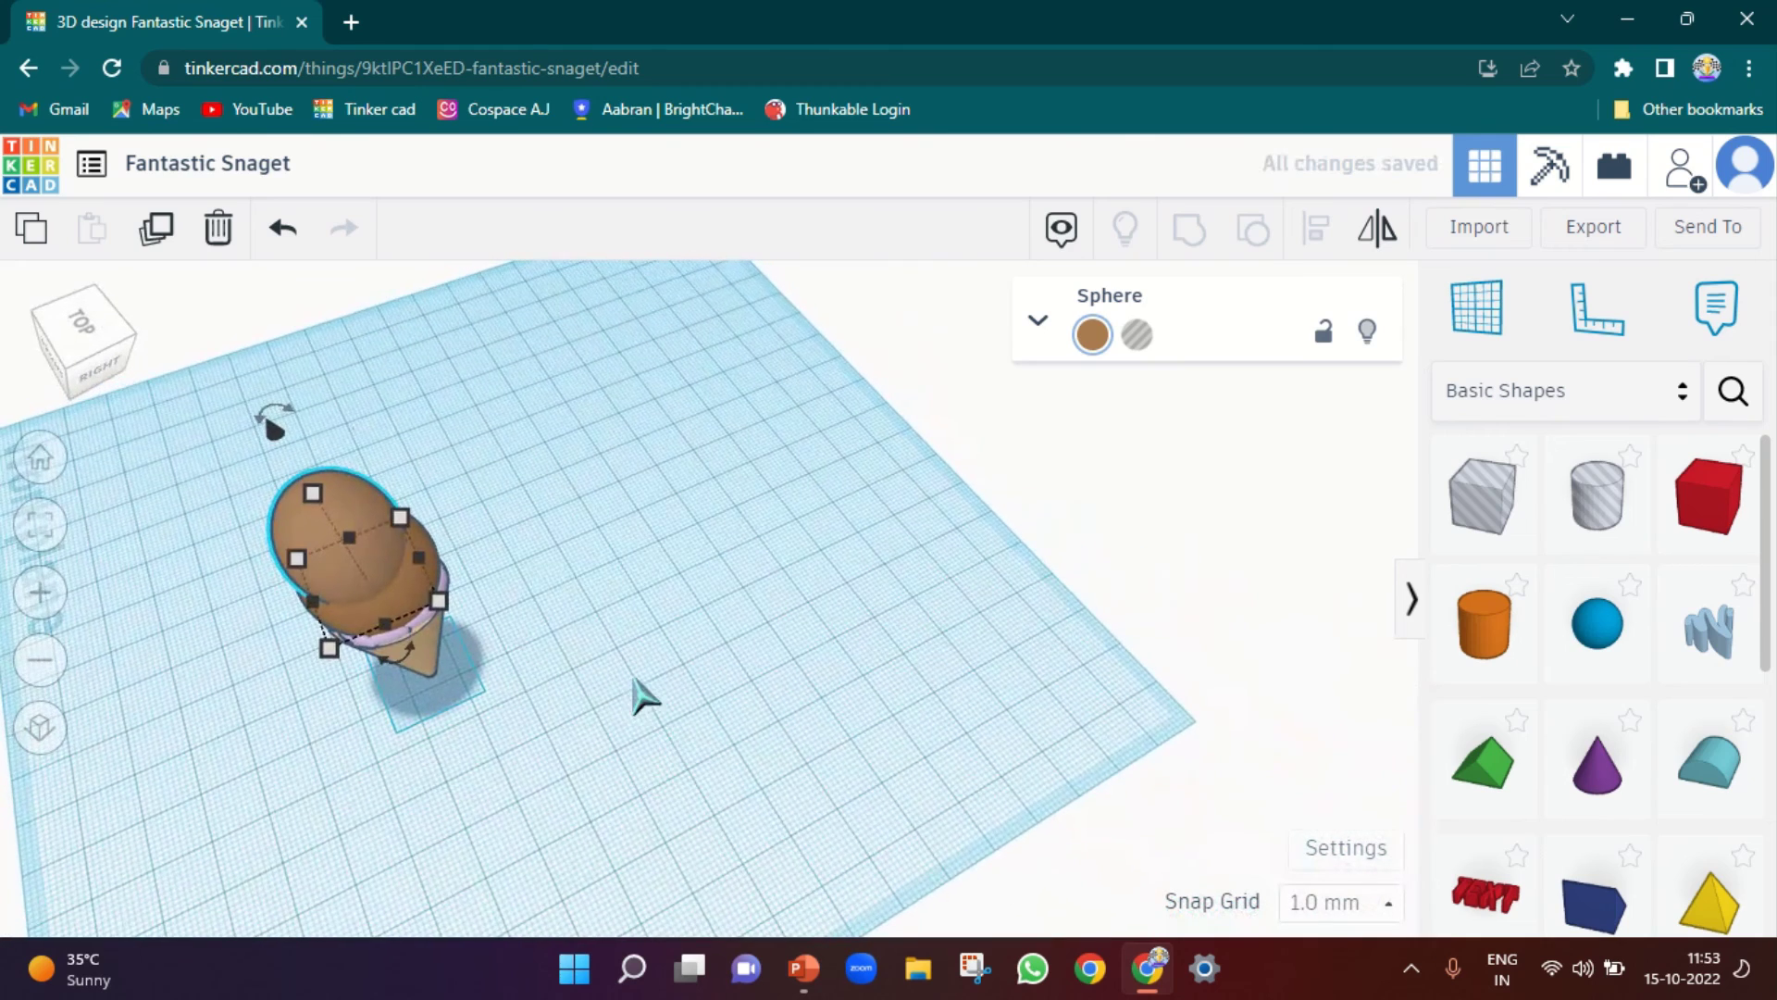
mouse_move(413, 567)
mouse_down()
mouse_move(452, 563)
mouse_move(435, 567)
mouse_up()
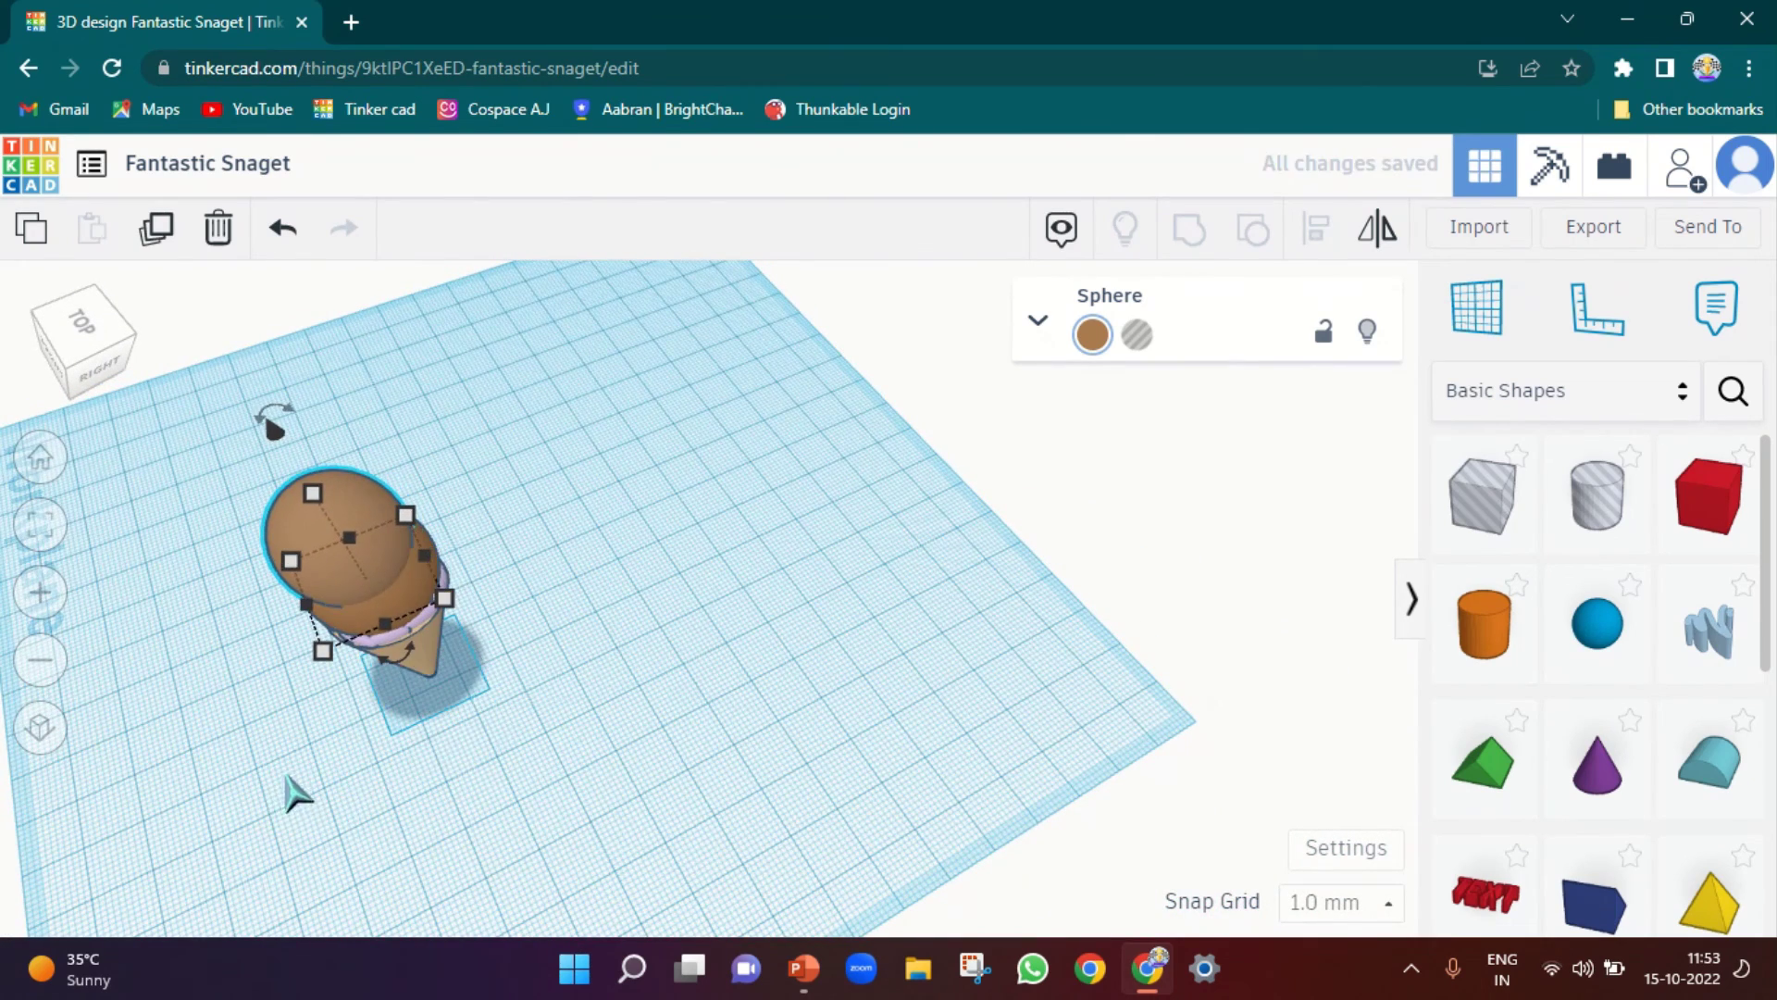
Nudge the upper brown scoop sideways and forward to centre it above the lower scoop
right_drag(293, 793, 635, 749)
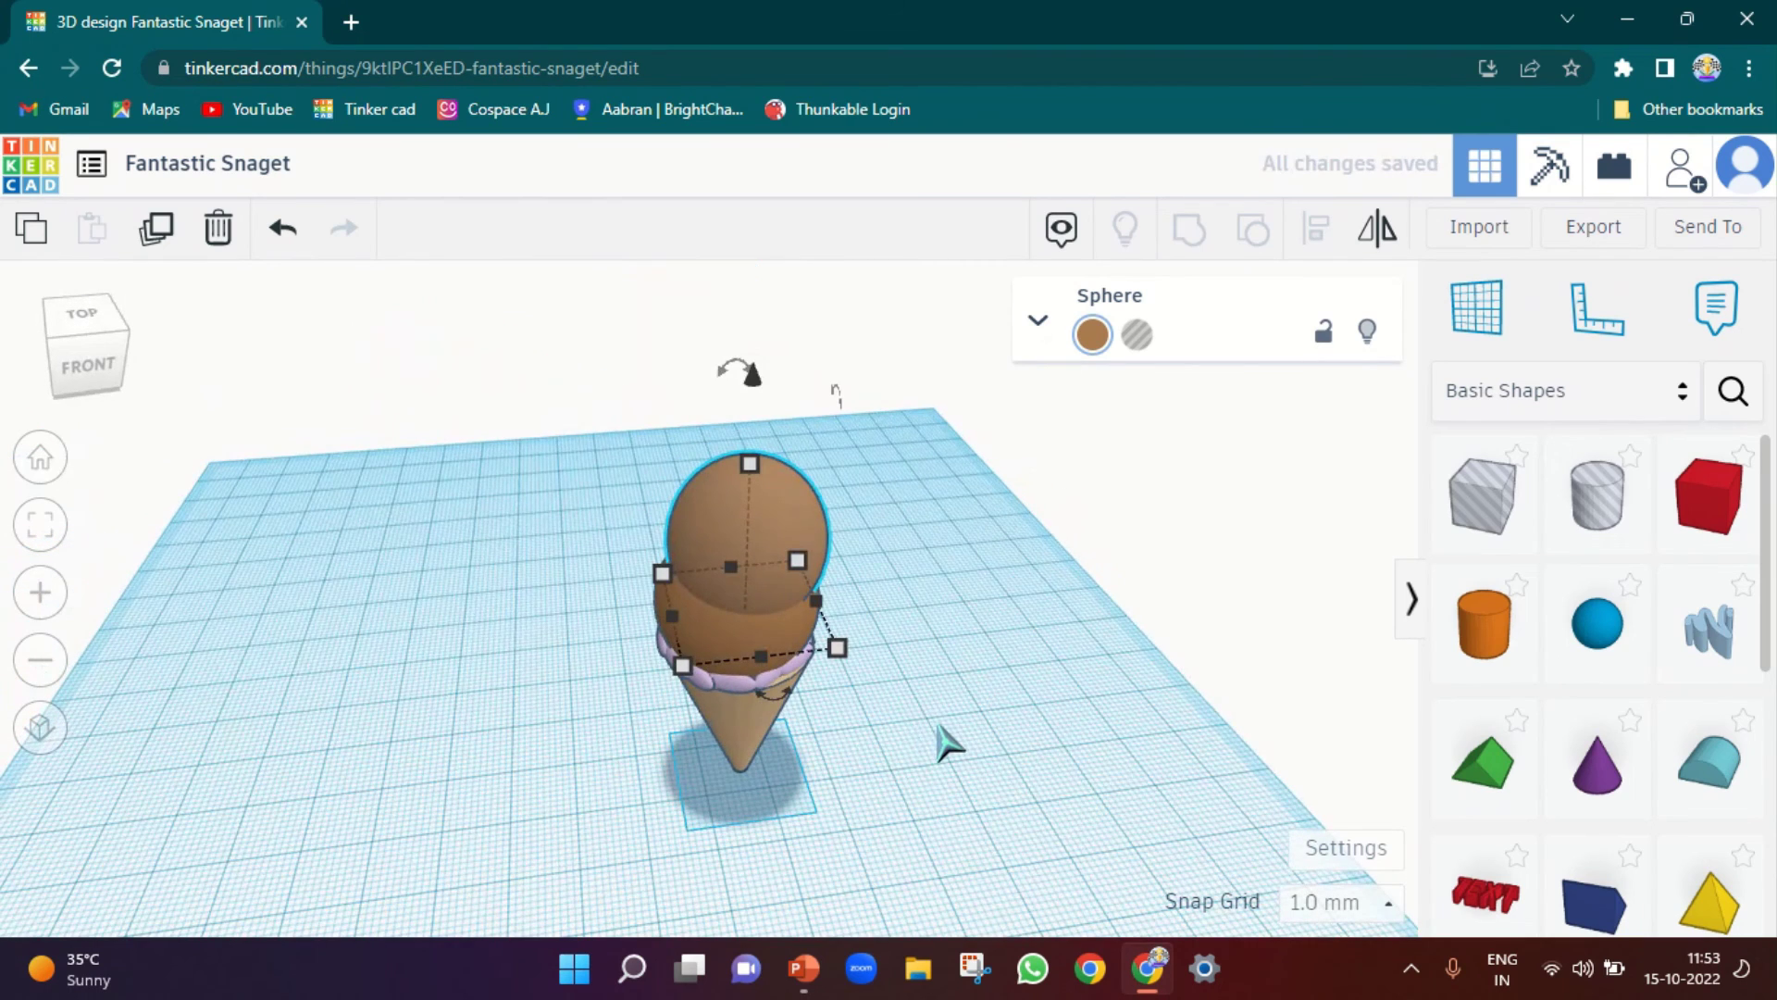
key(ctrl+Down)
key(Left)
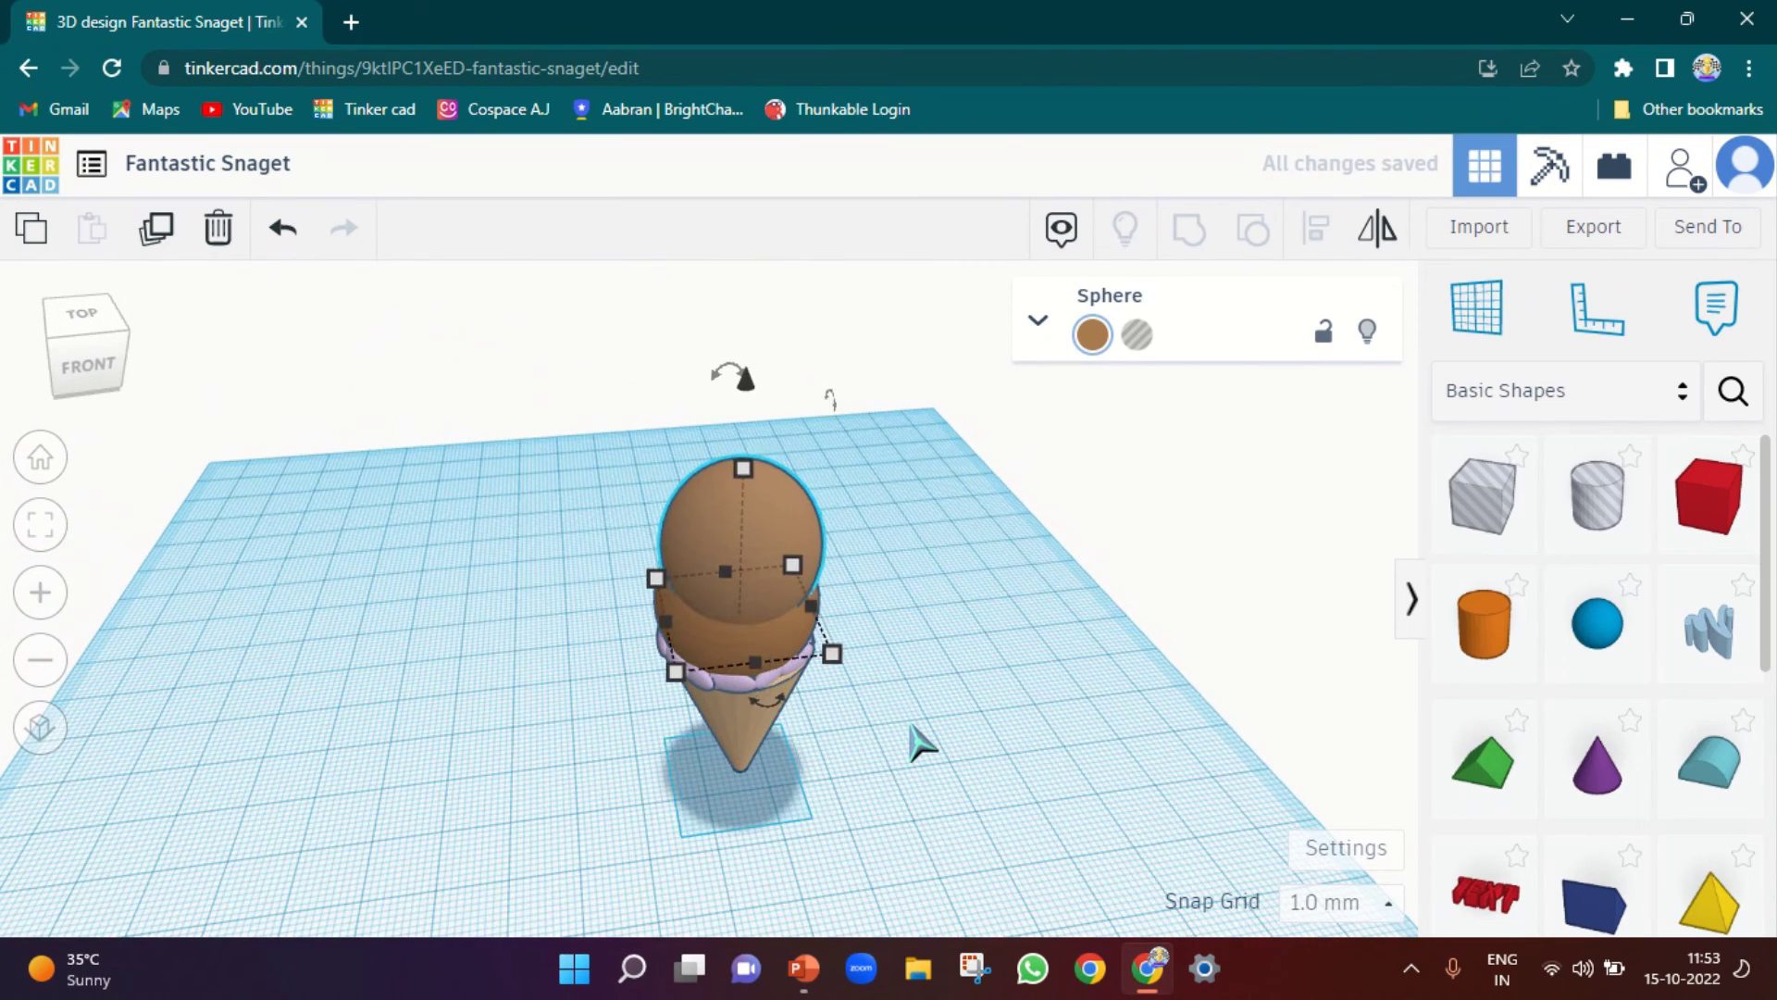
key(ctrl+Up)
key(Down)
key(Down)
key(Down)
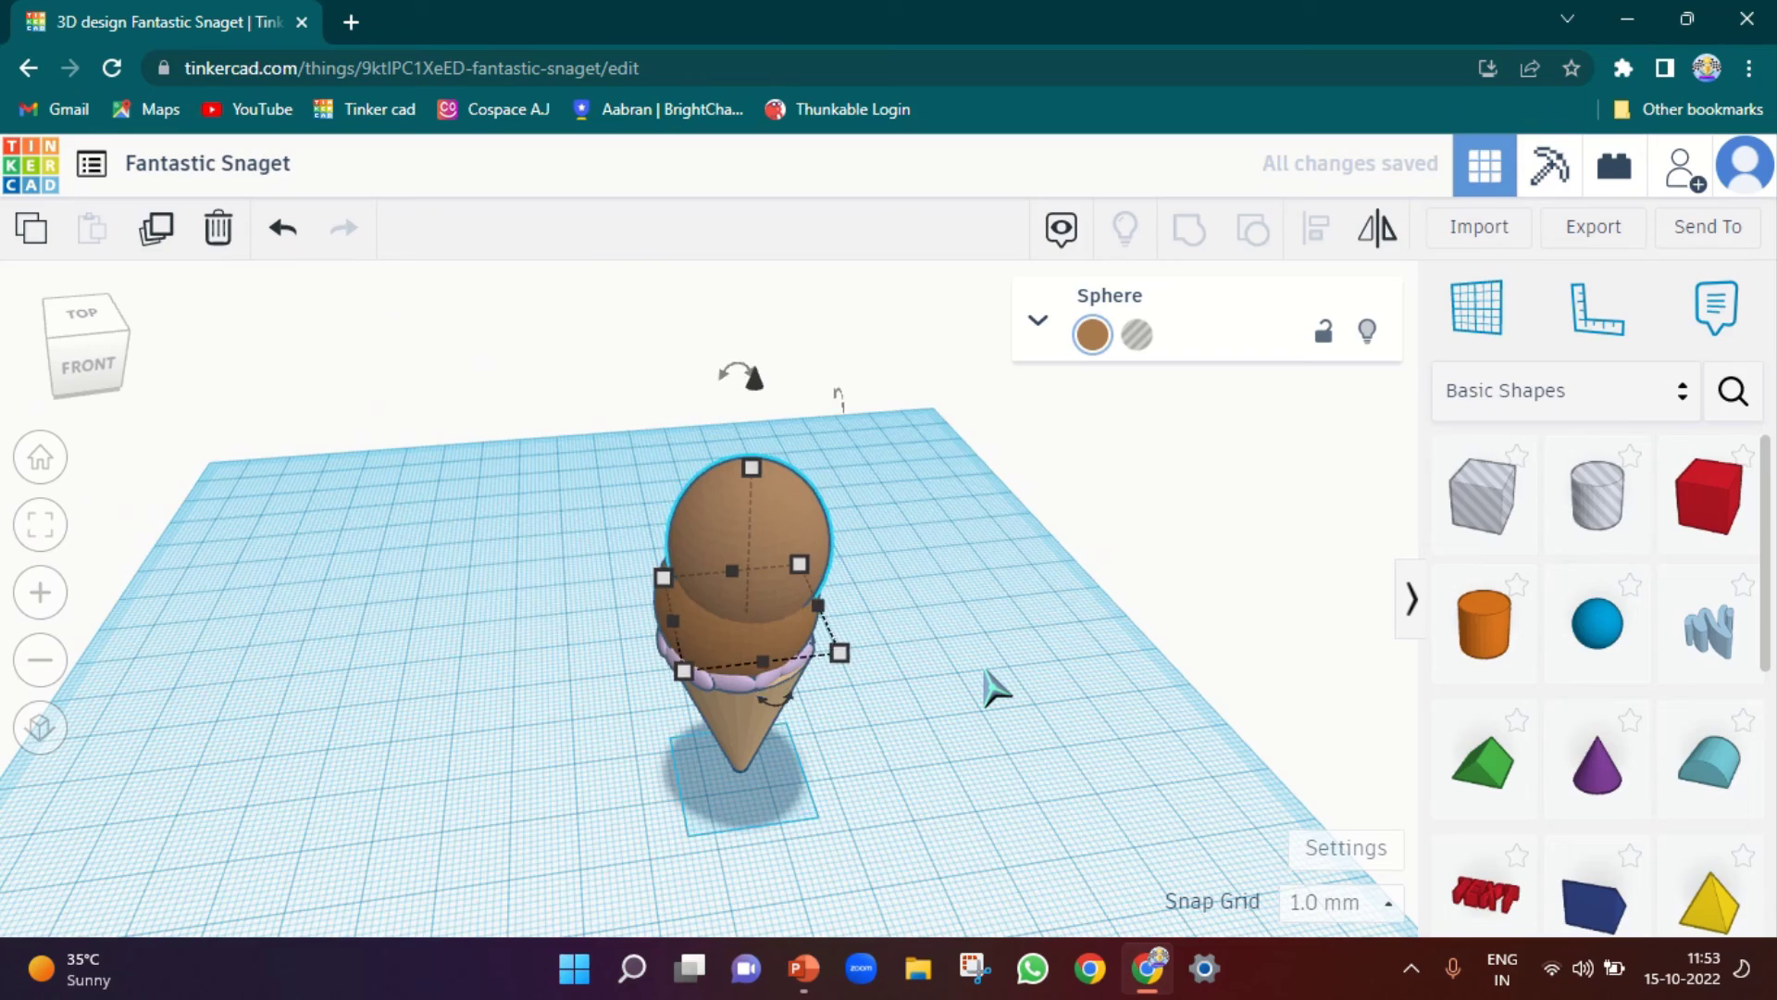
click(972, 671)
right_drag(968, 672, 833, 508)
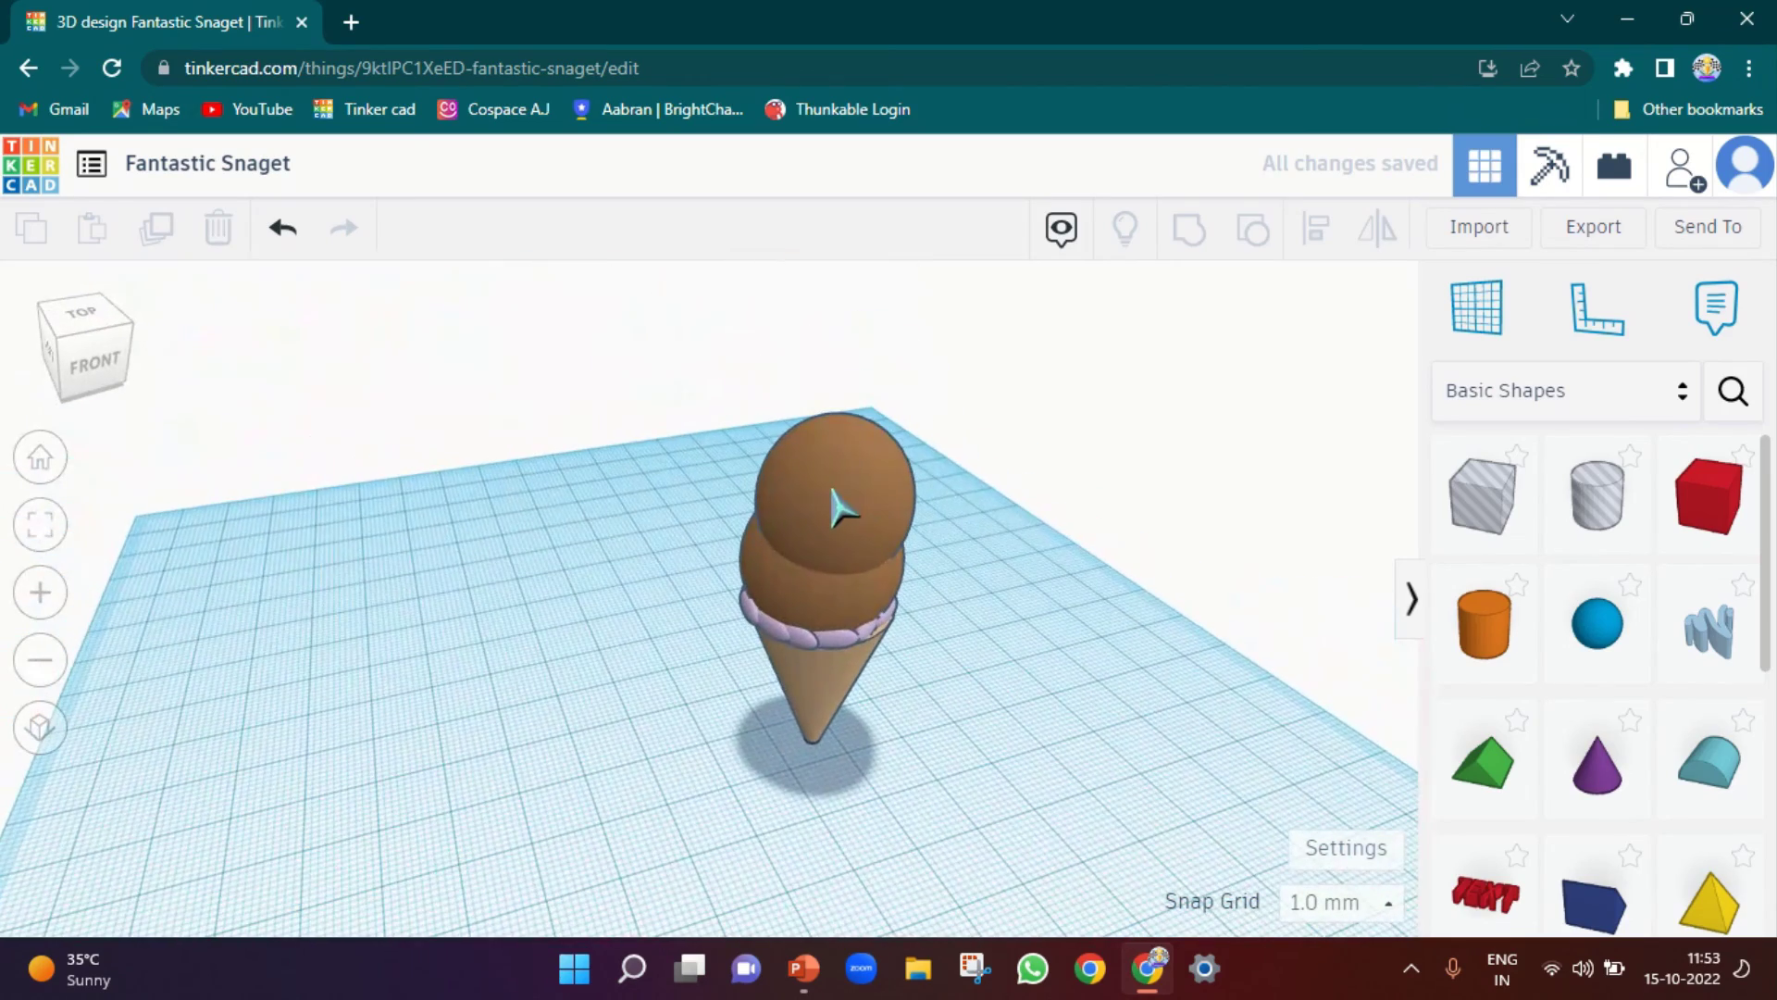
click(870, 504)
click(1074, 653)
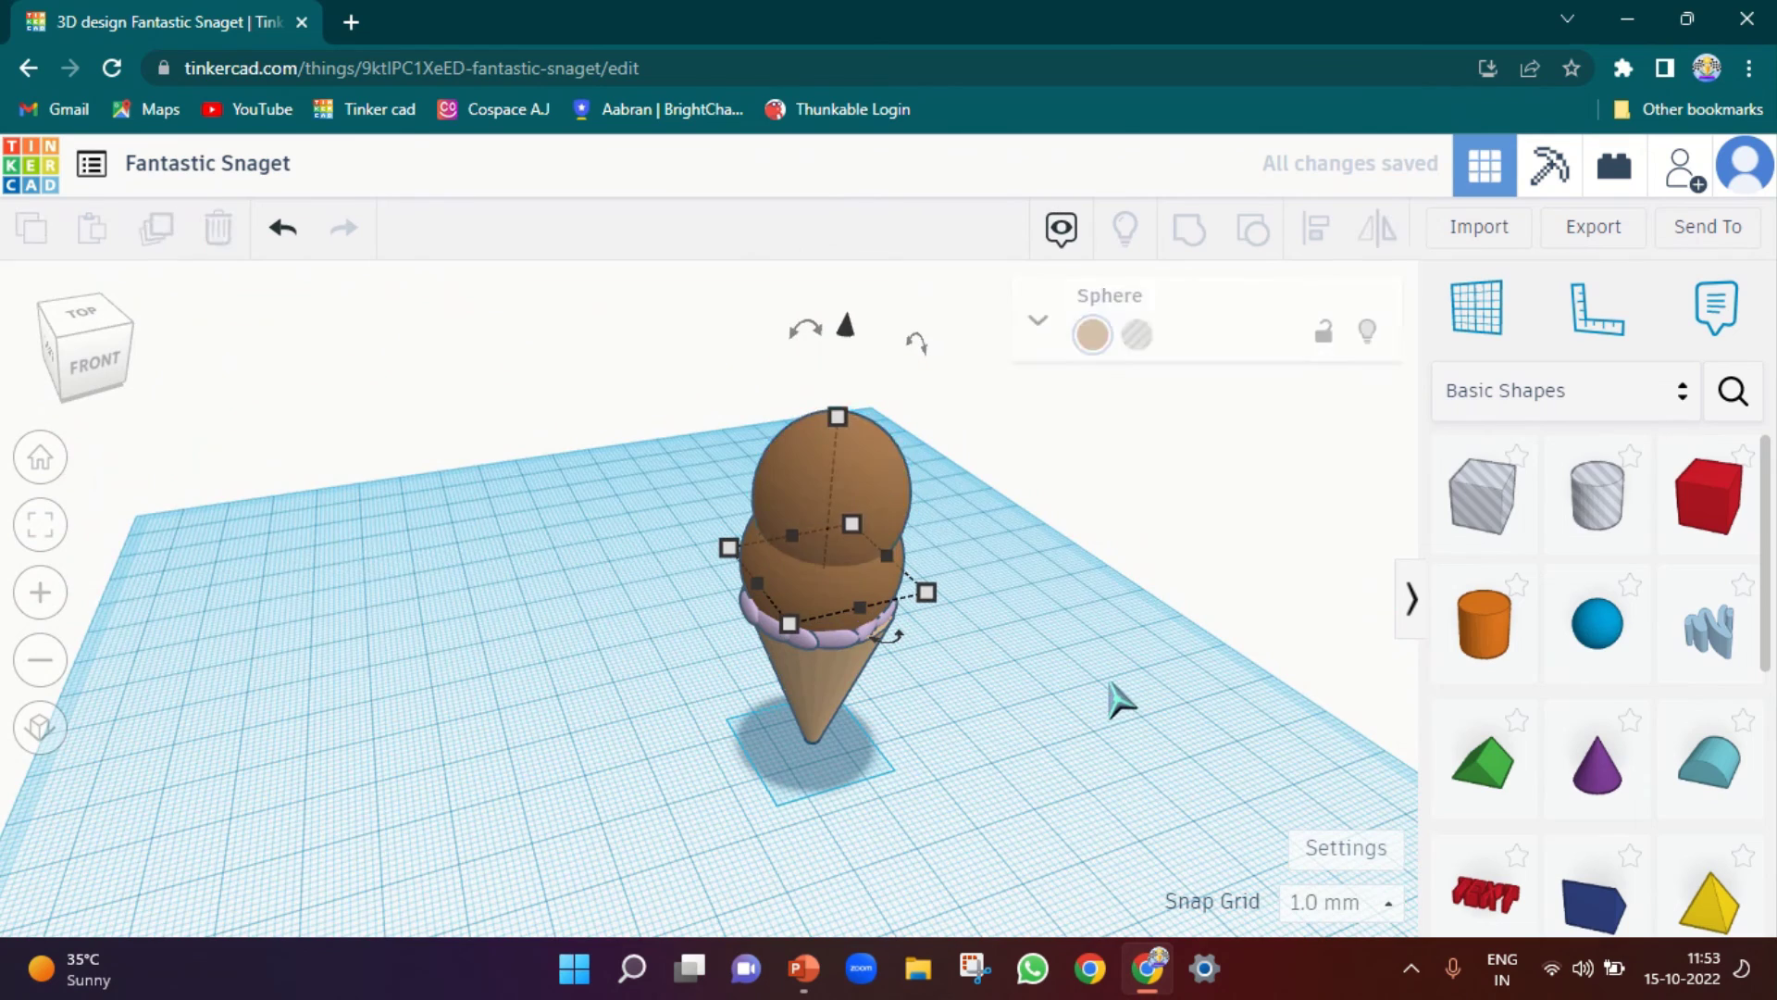
Try the dark brown preset colour on the upper scoop
right_drag(1046, 548, 685, 555)
click(622, 537)
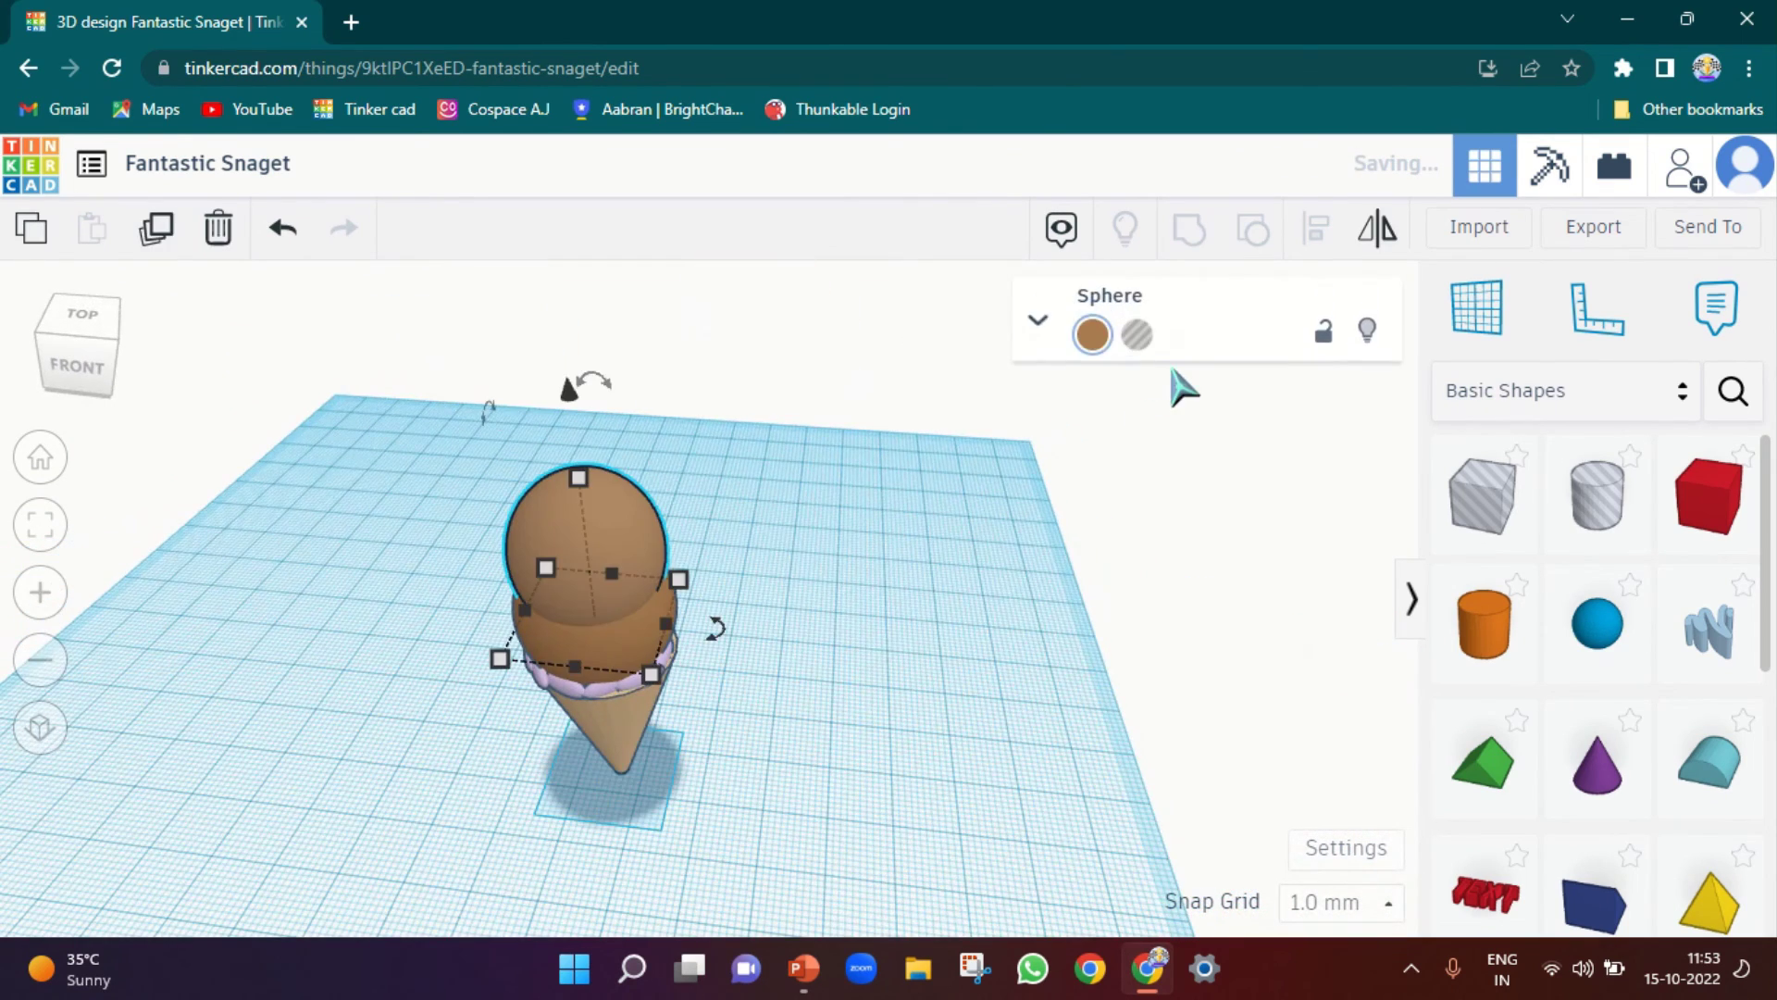
click(1093, 334)
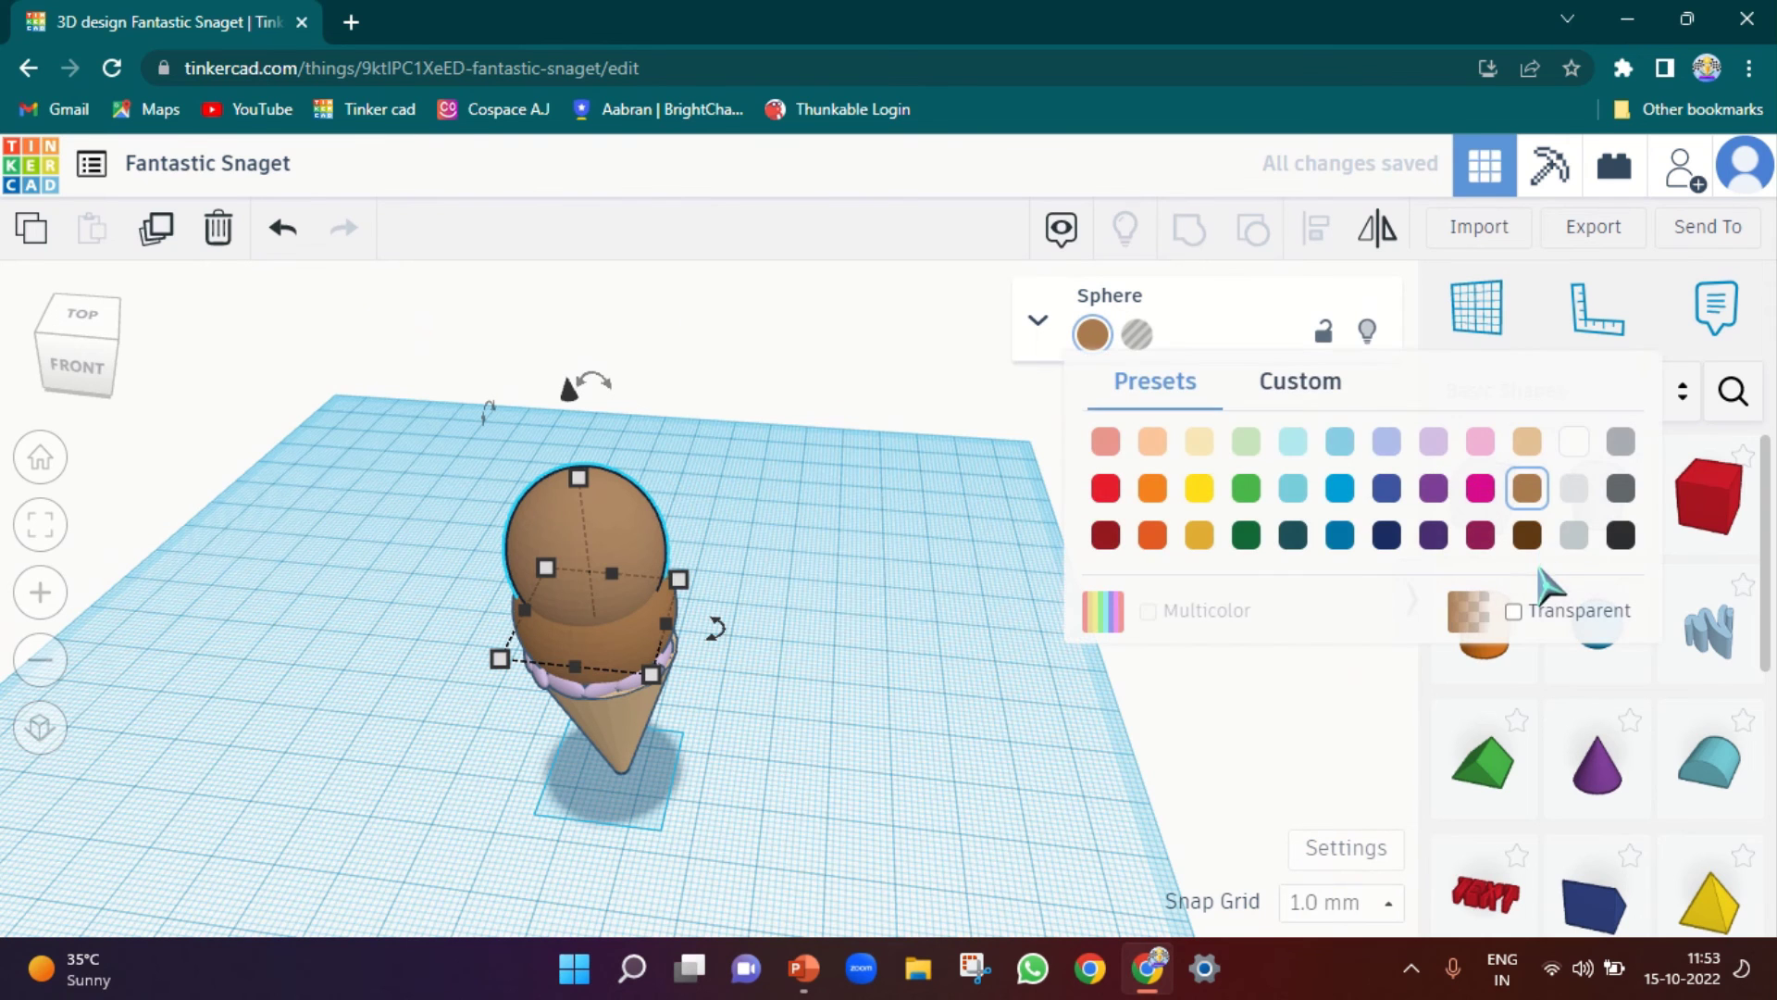
click(1534, 536)
click(924, 670)
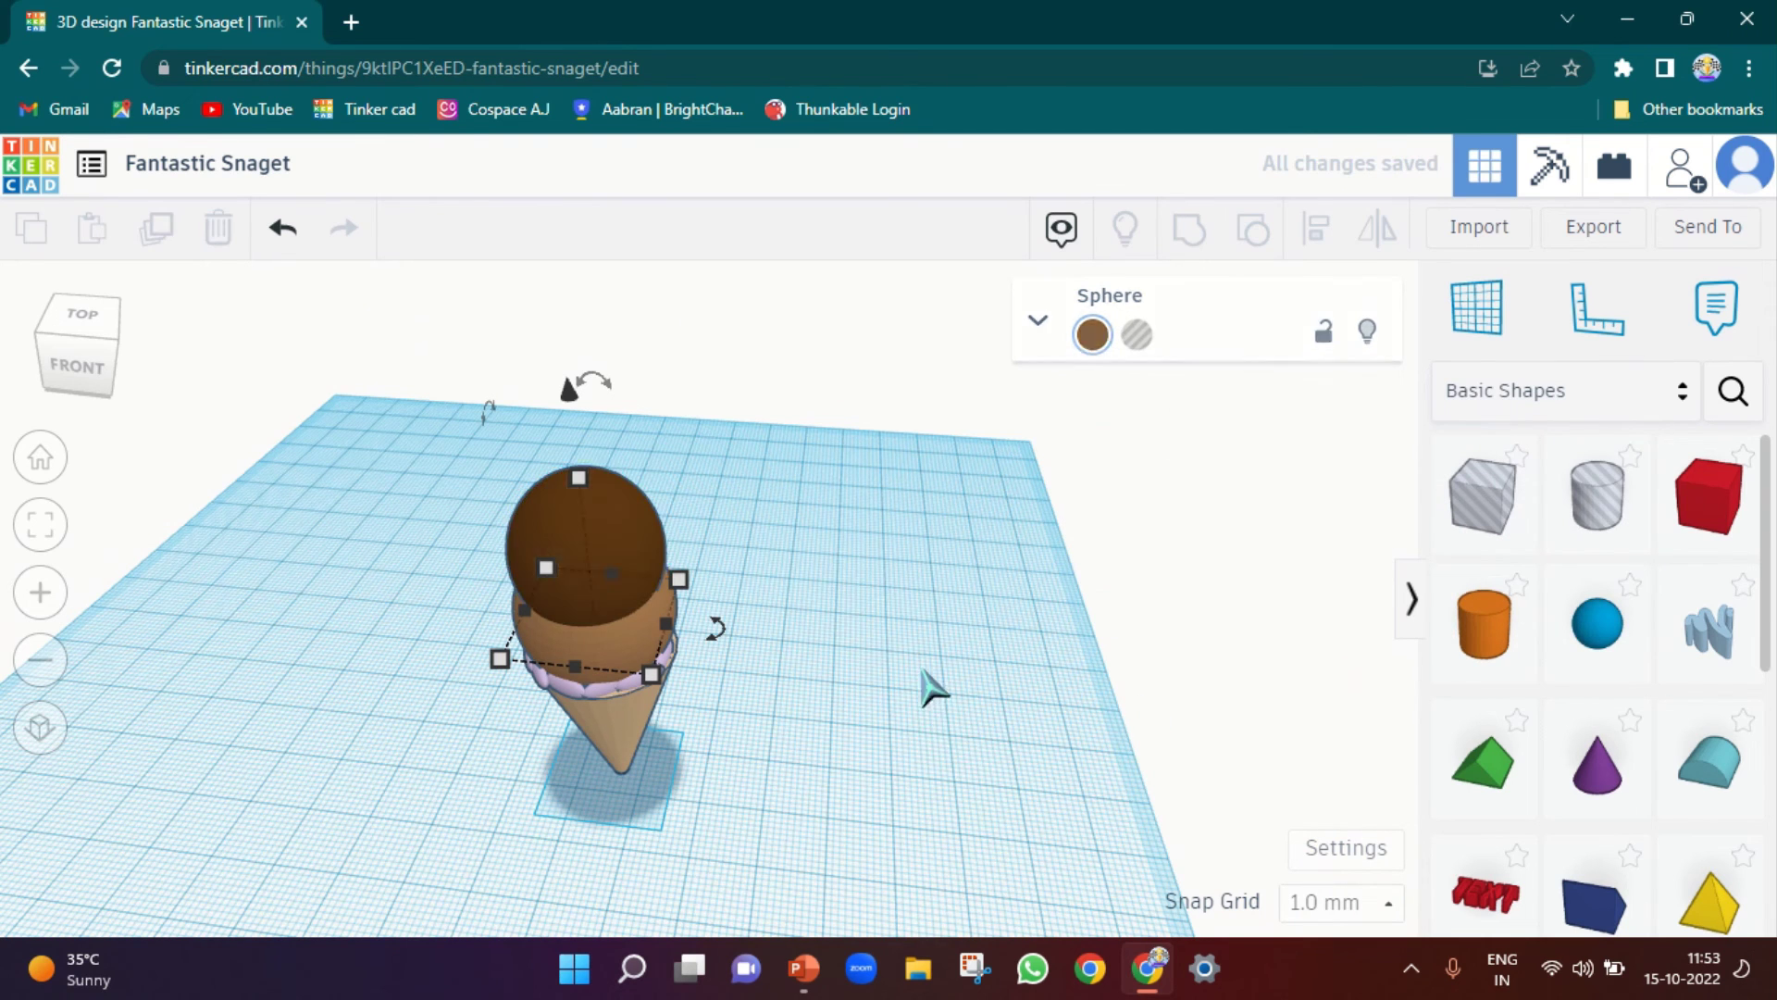
right_drag(924, 670, 860, 645)
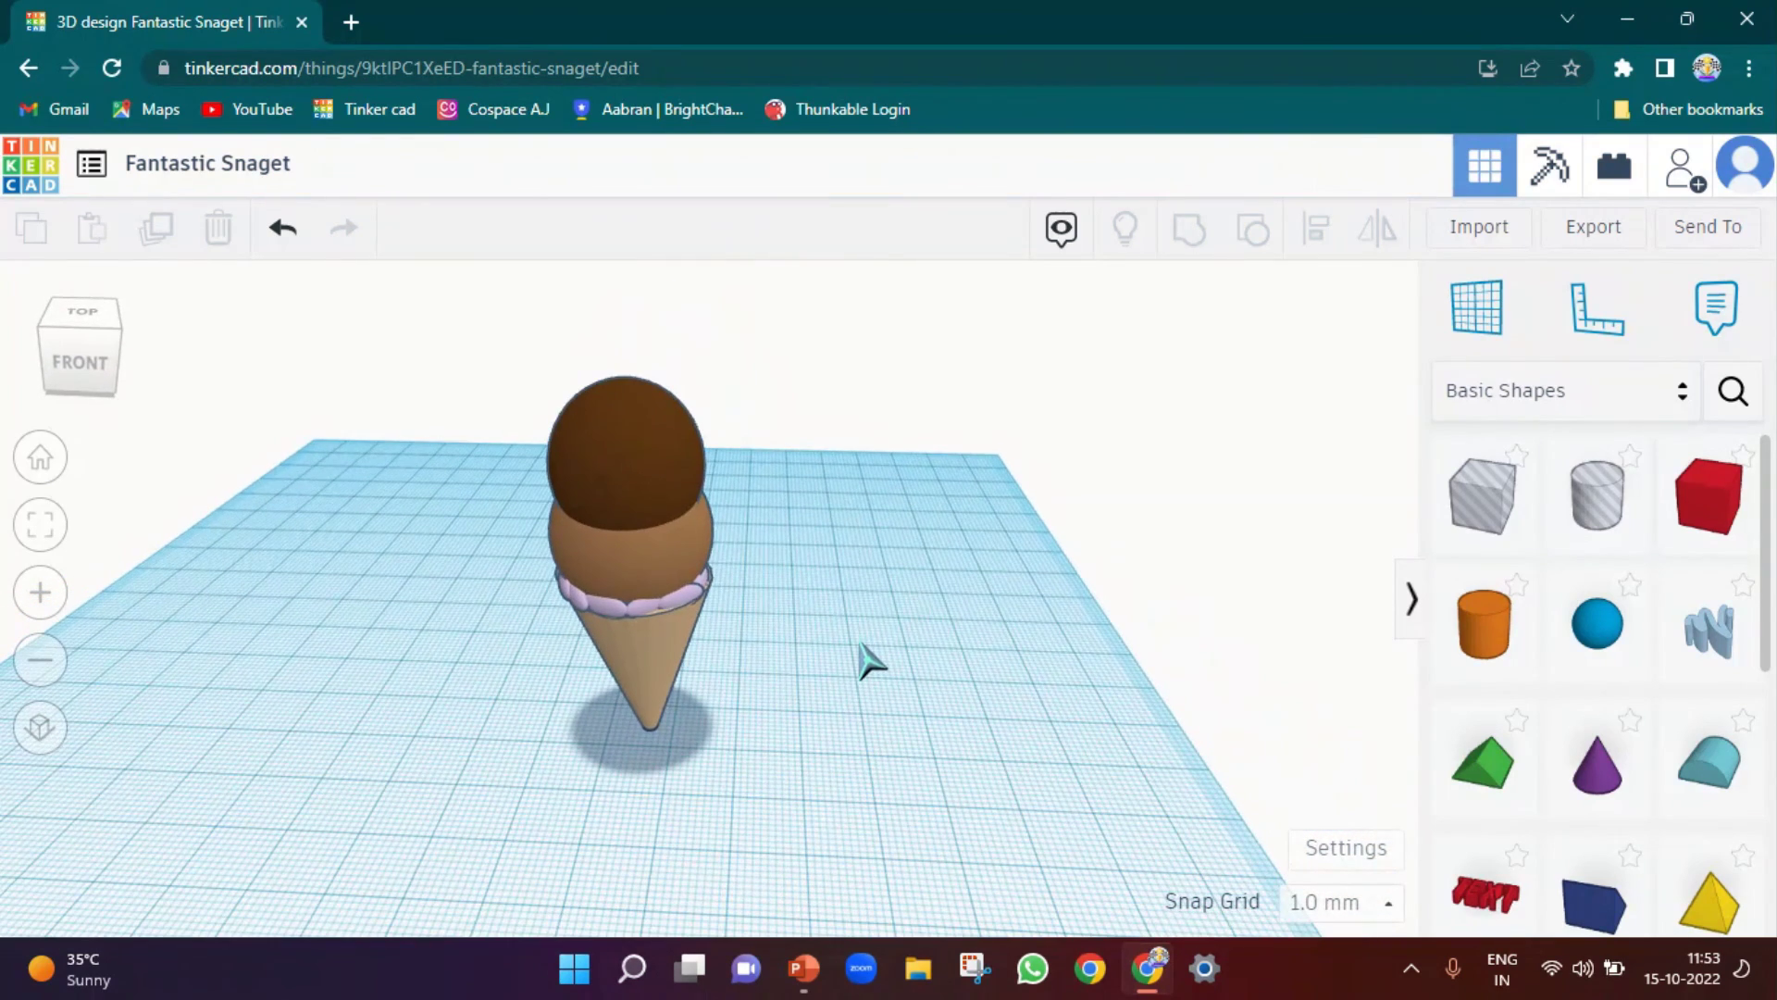
Change the upper scoop's colour back to the medium brown preset of the lower scoop
click(659, 454)
click(1092, 333)
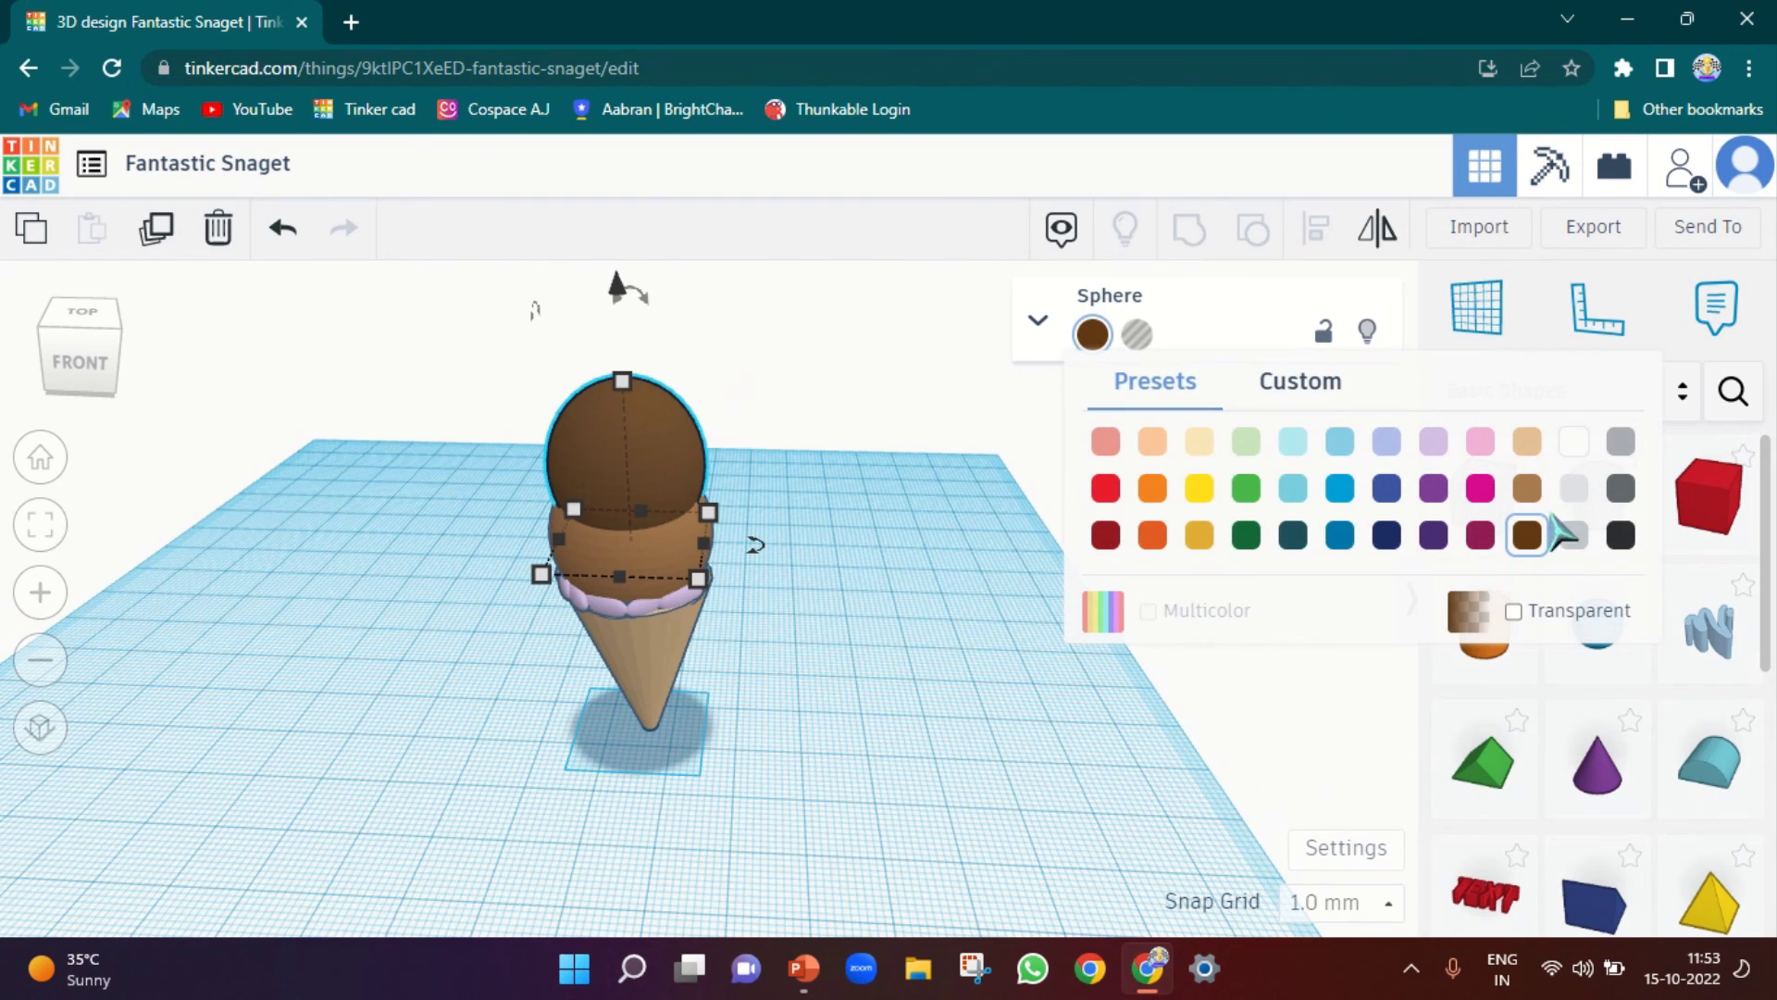
click(1528, 490)
click(790, 738)
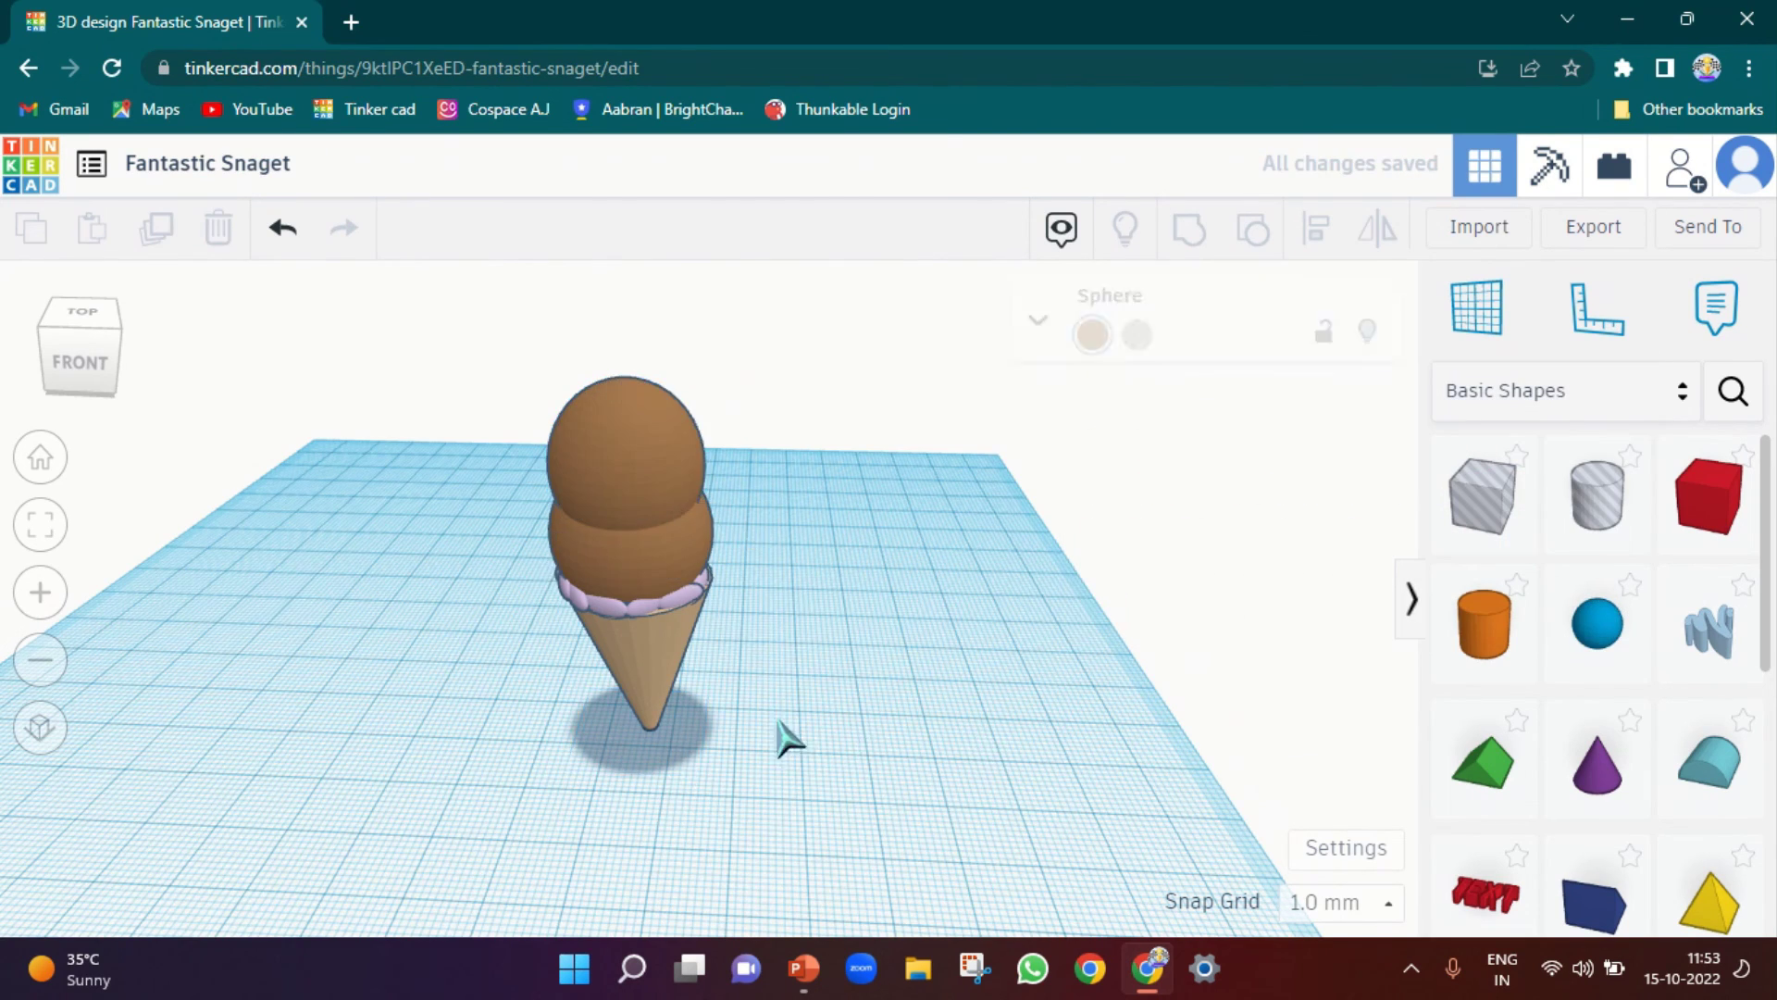
Examine the two-scoop ice cream from the front-right and inspect the ring of discs on the rim up close
right_drag(789, 737, 355, 560)
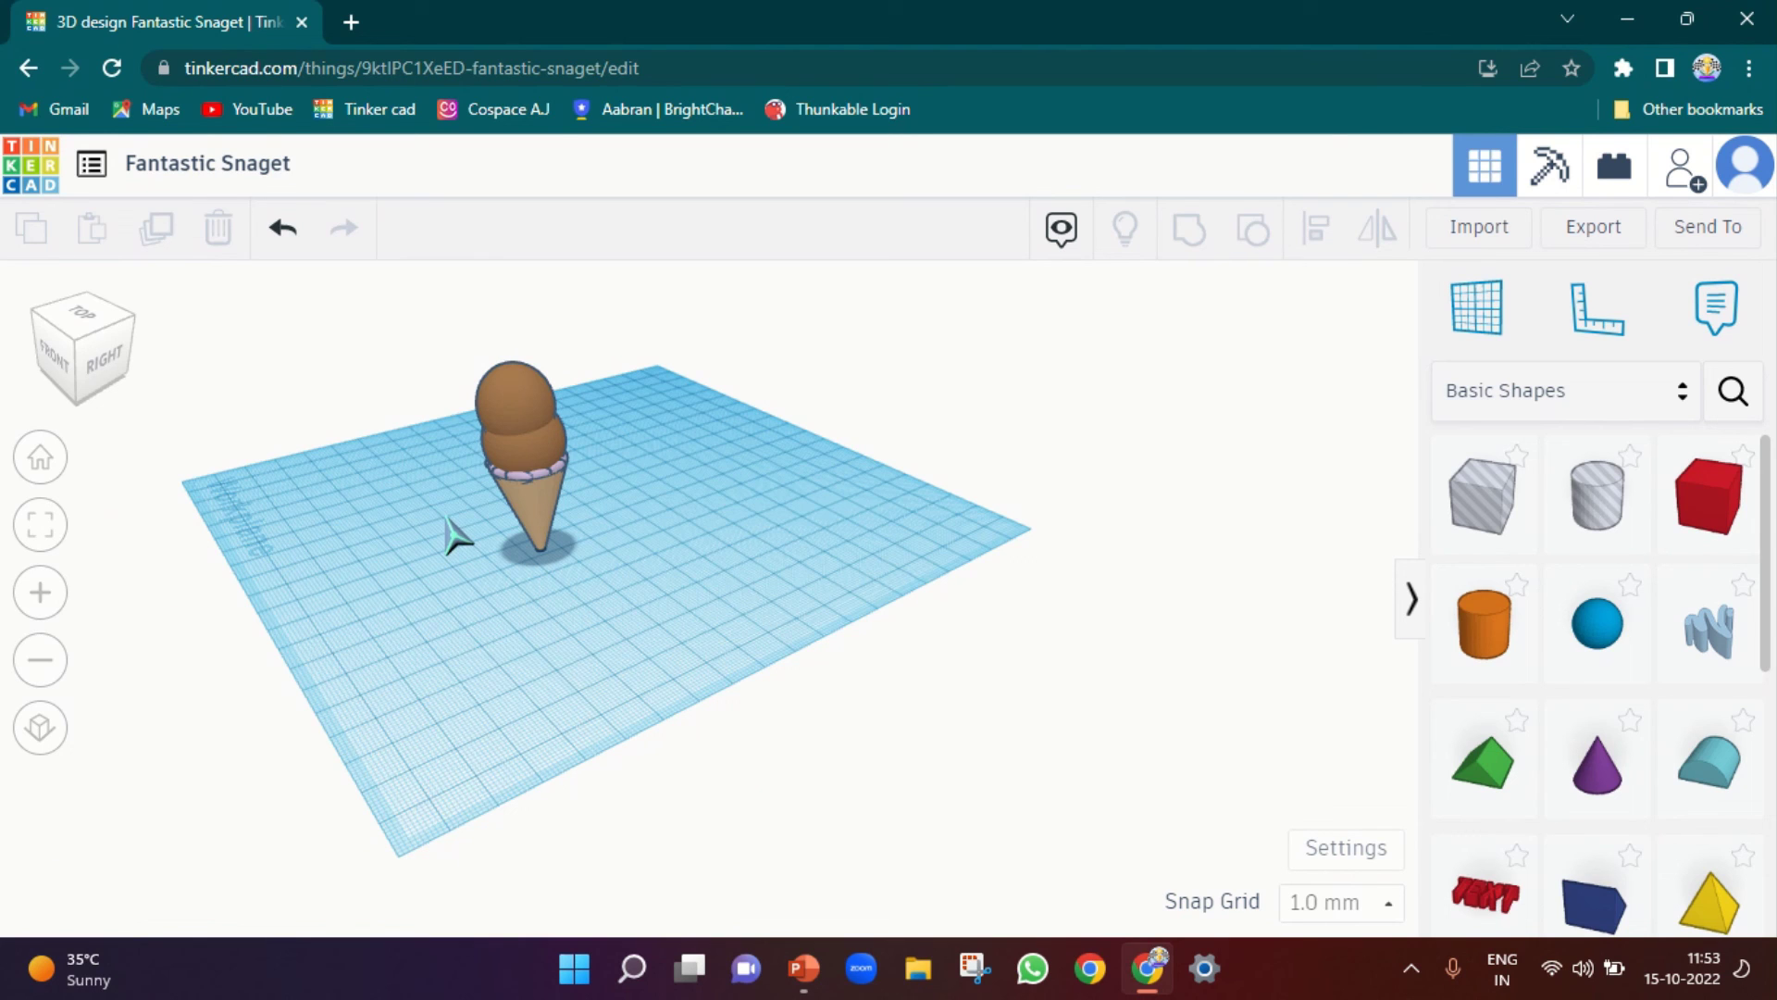
right_drag(451, 535, 503, 357)
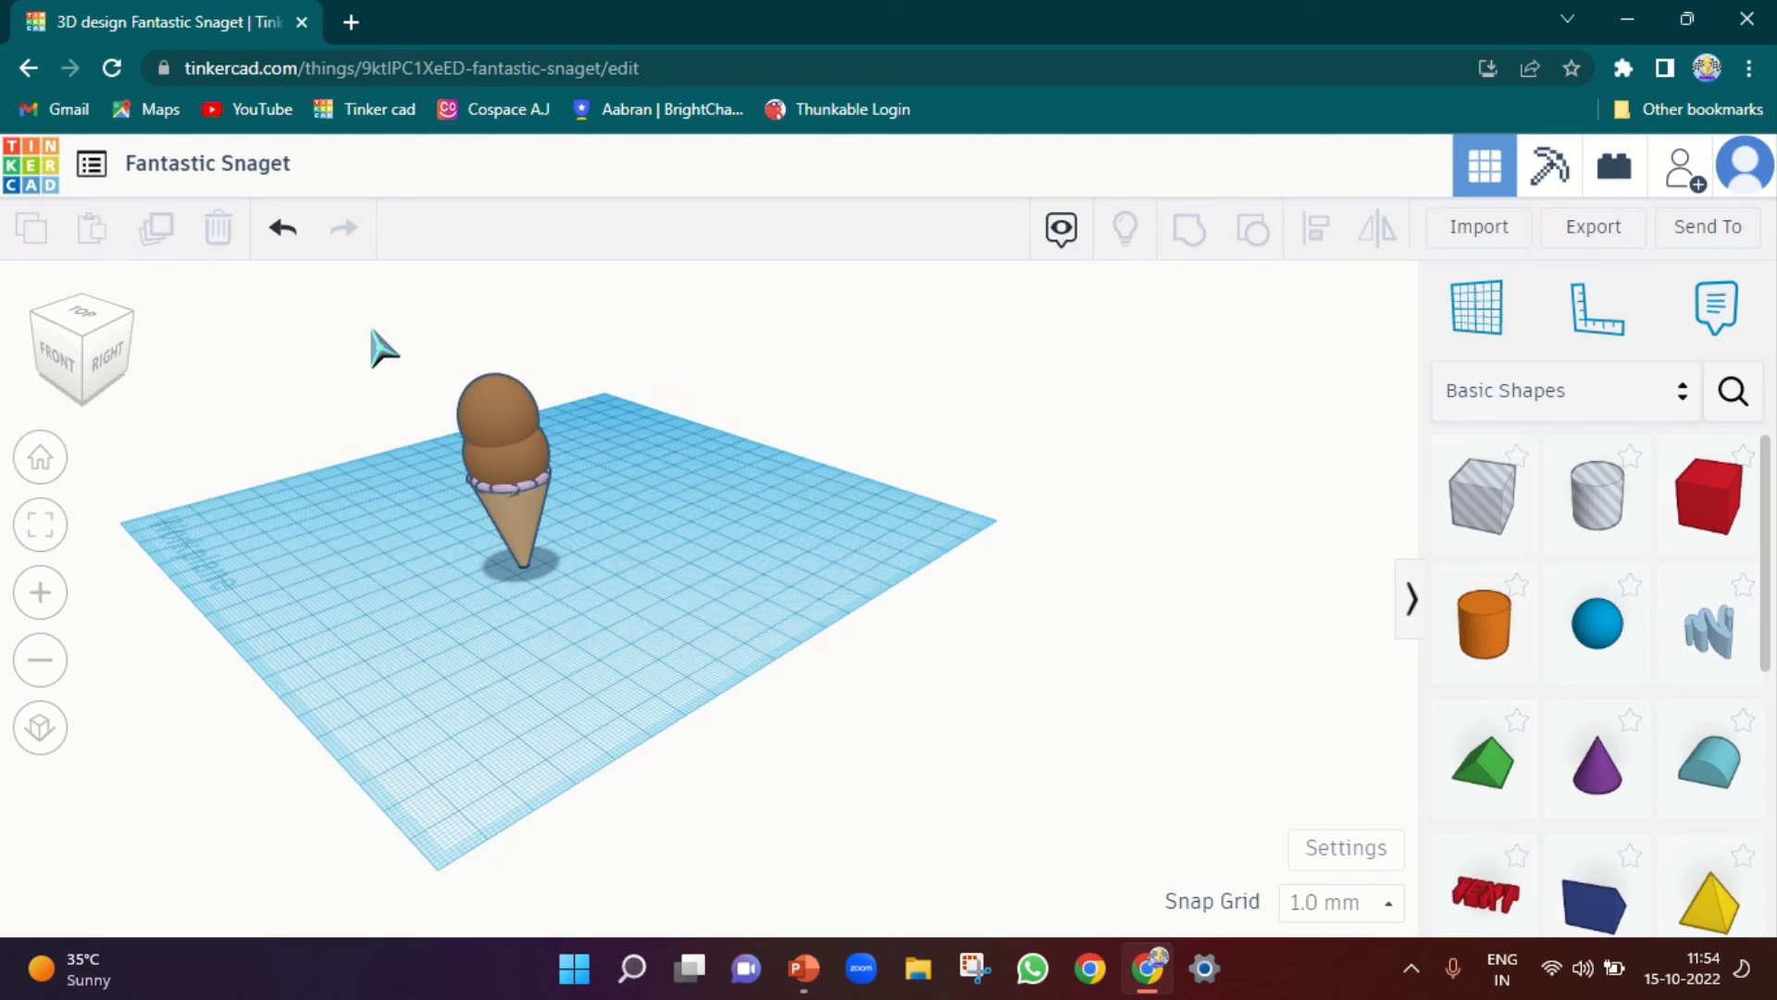
scroll(504, 445, up, 6)
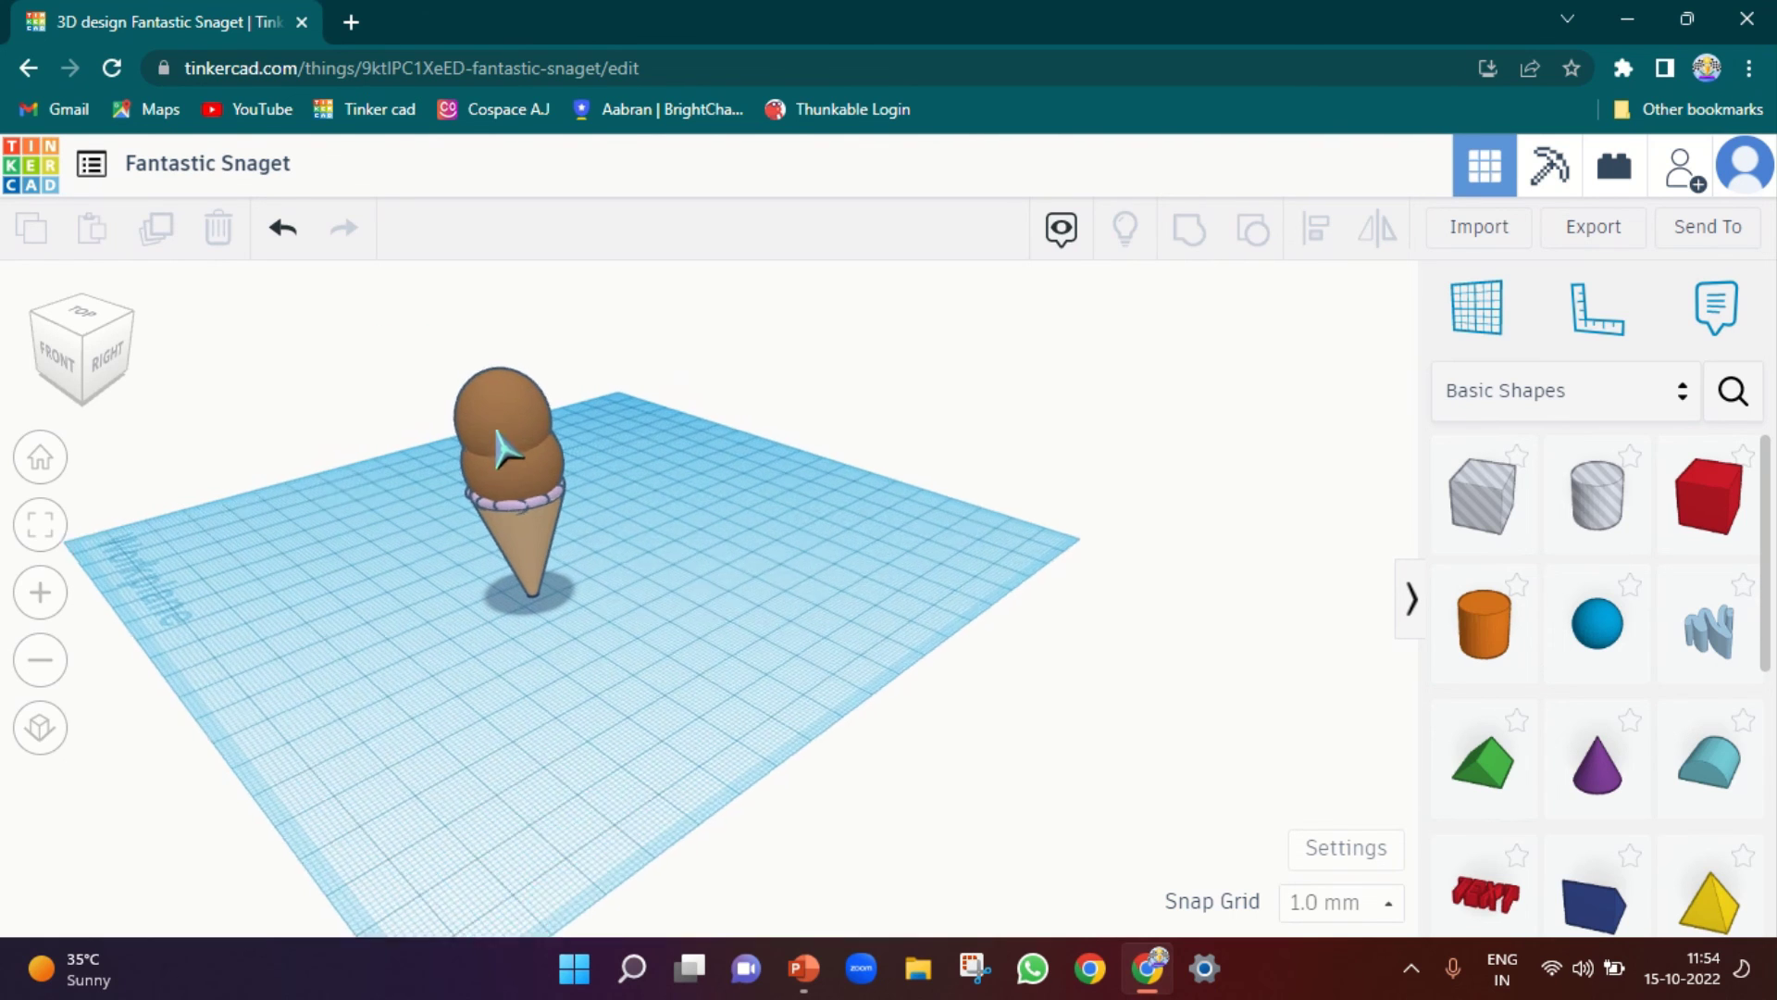
scroll(583, 606, up, 8)
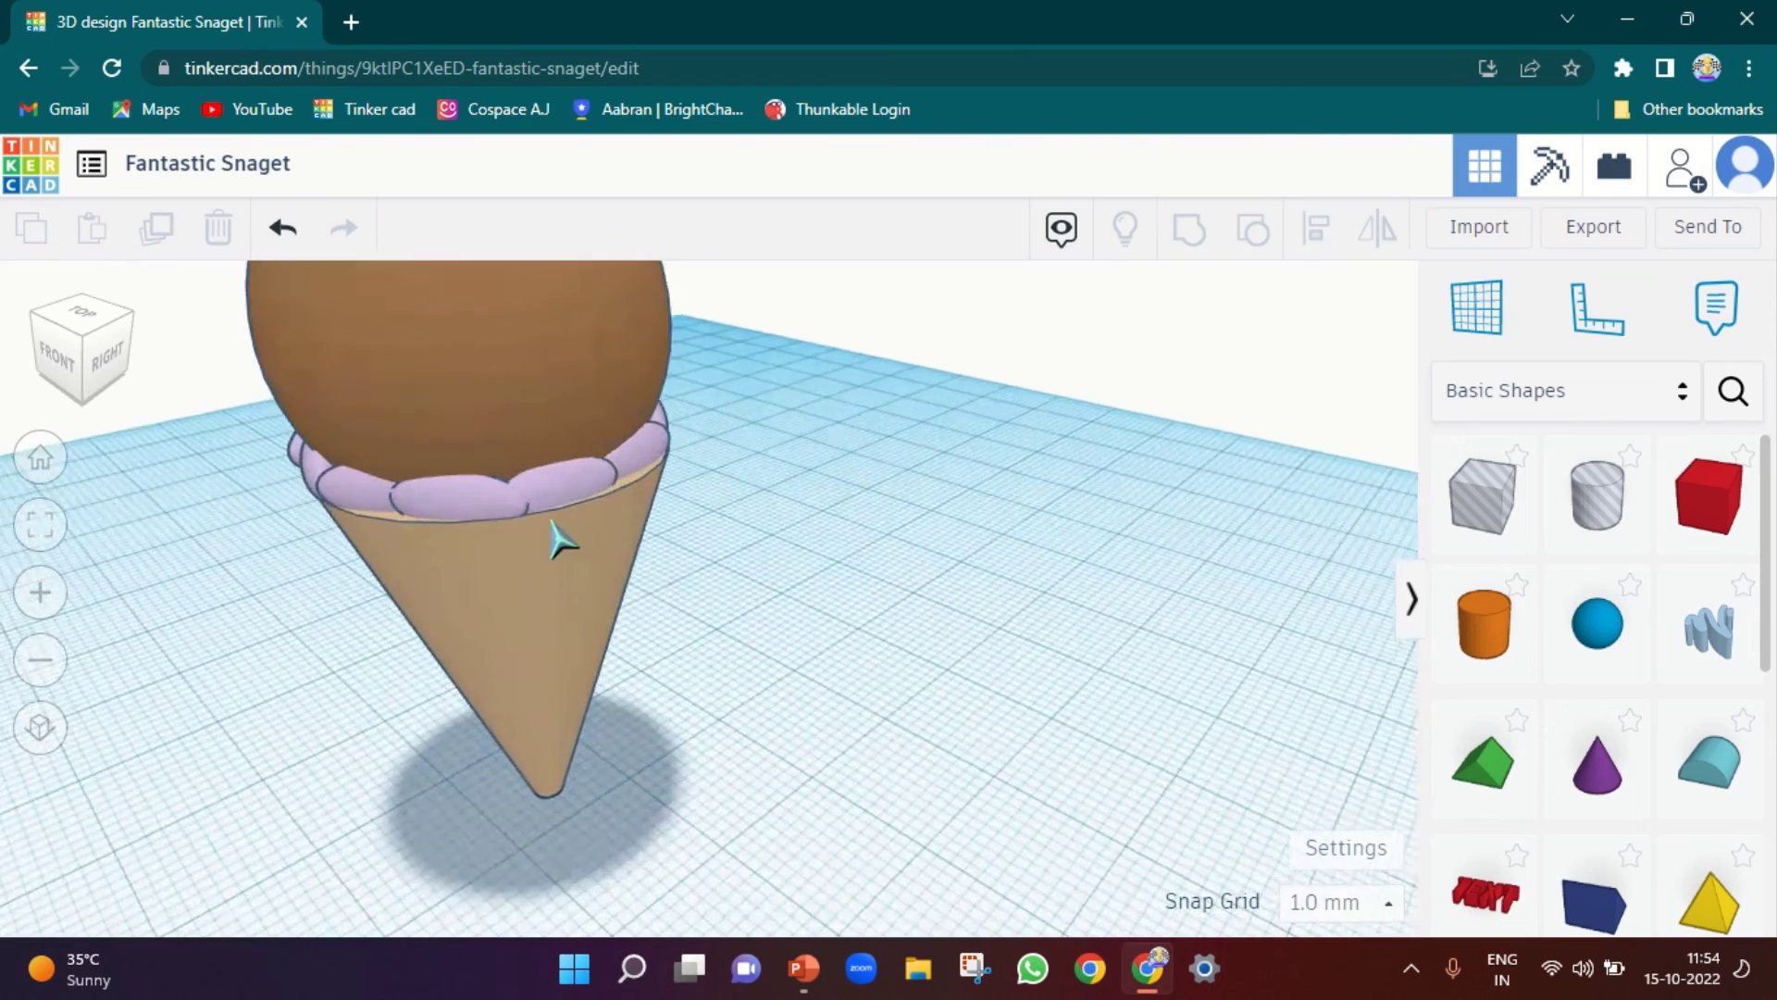
scroll(589, 444, up, 2)
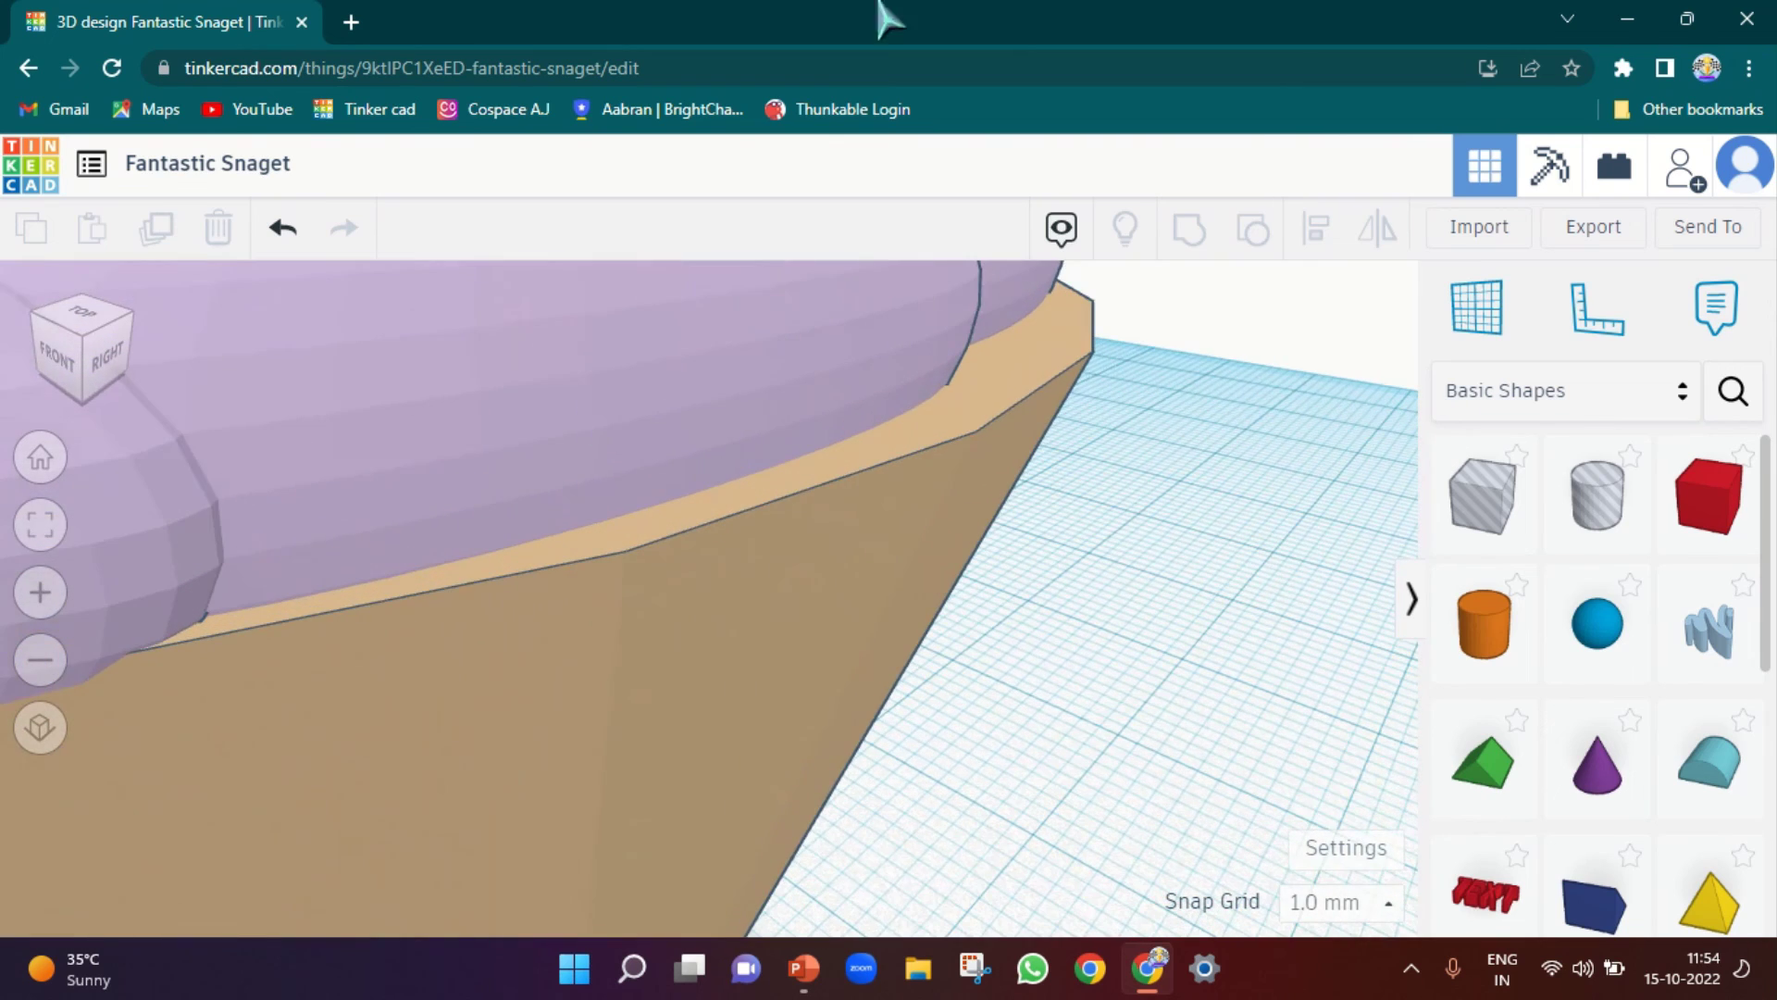